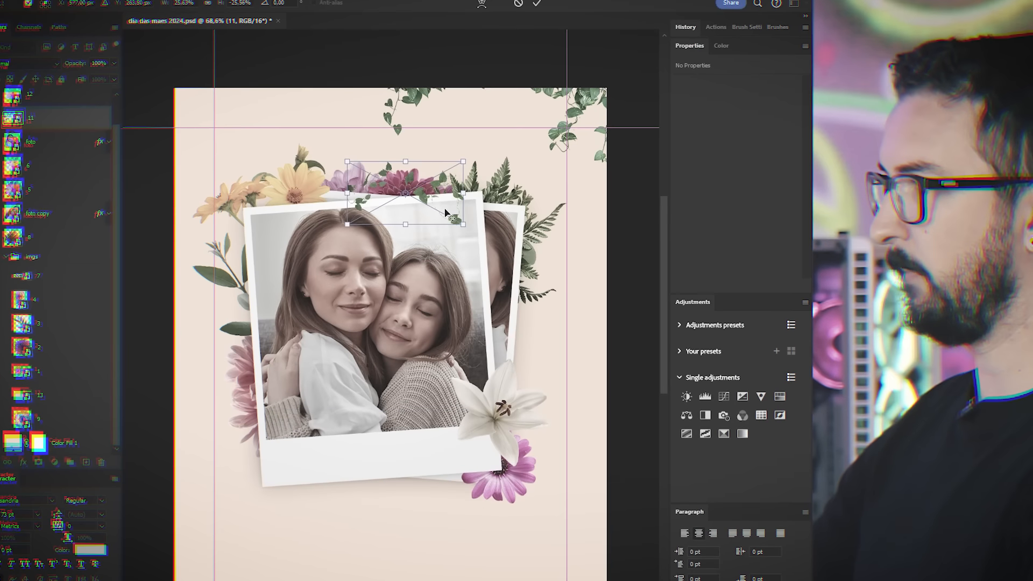
- Move the leafy vine on layer 11 to the lower edge of the polaroid frame and send it one layer back
{"action": "key", "text": "ctrl+t"}
{"action": "left_click_drag", "start_coordinate": [506, 541], "coordinate": [513, 508]}
{"action": "key", "text": "Return"}
{"action": "key", "text": "ctrl+["}
- Place a pink flower behind the polaroid's right edge and adjust the size and rotation of the one at its left edge
{"action": "left_click_drag", "start_coordinate": [240, 377], "coordinate": [559, 317]}
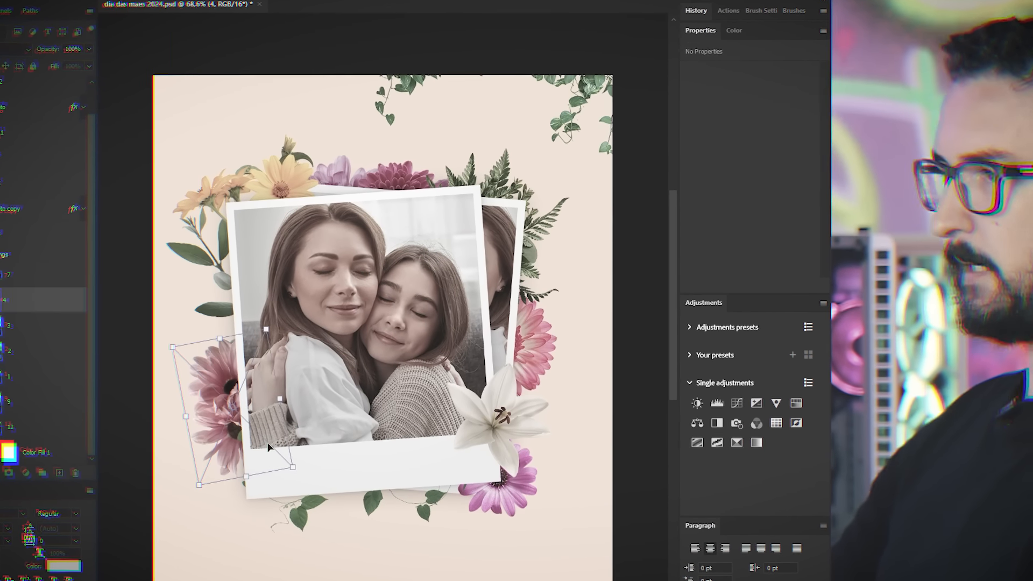
{"action": "left_click_drag", "start_coordinate": [293, 467], "coordinate": [305, 478]}
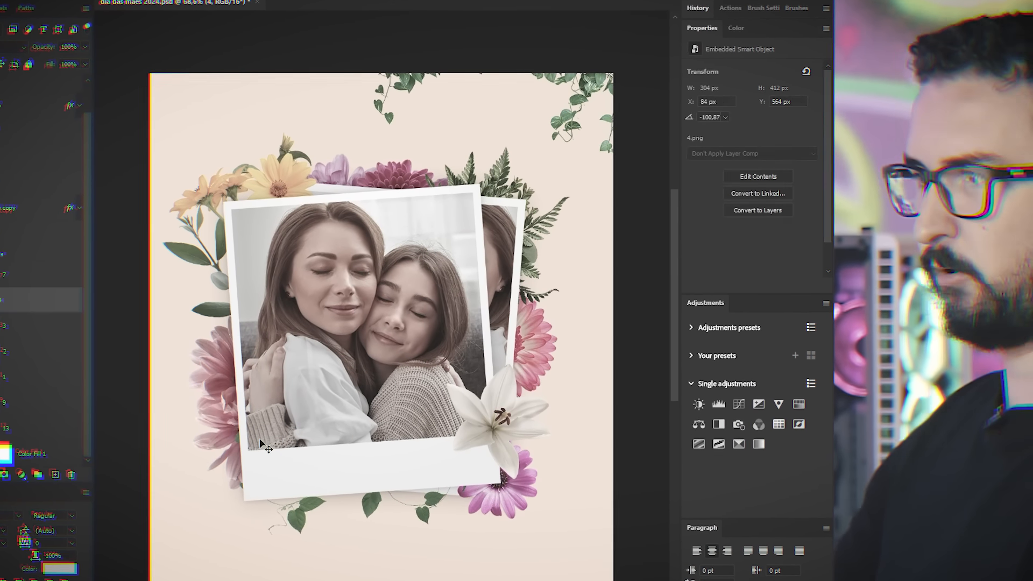
{"action": "key", "text": "Return"}
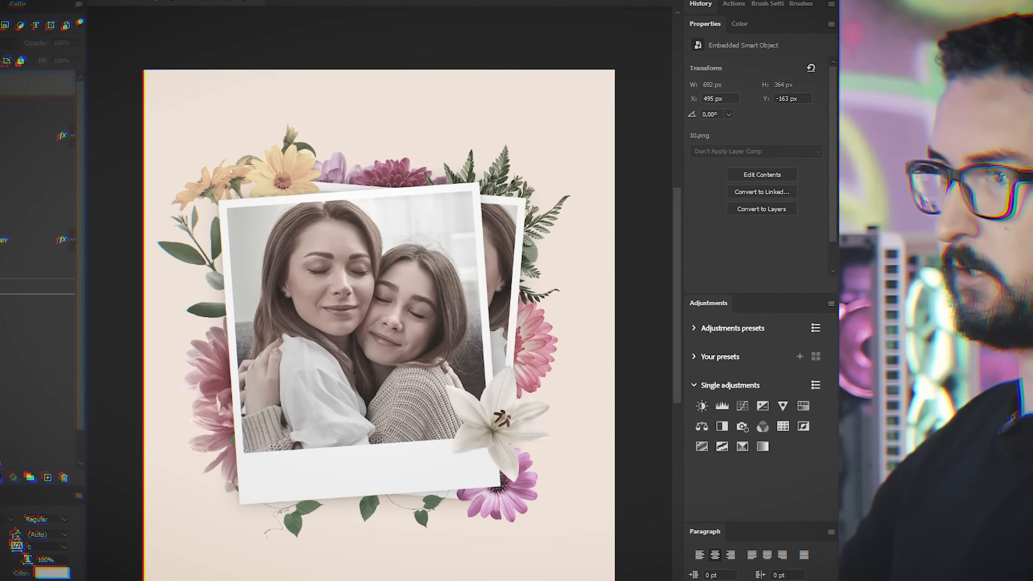
{"action": "key", "text": "ctrl+g"}
{"action": "key", "text": "ctrl+t"}
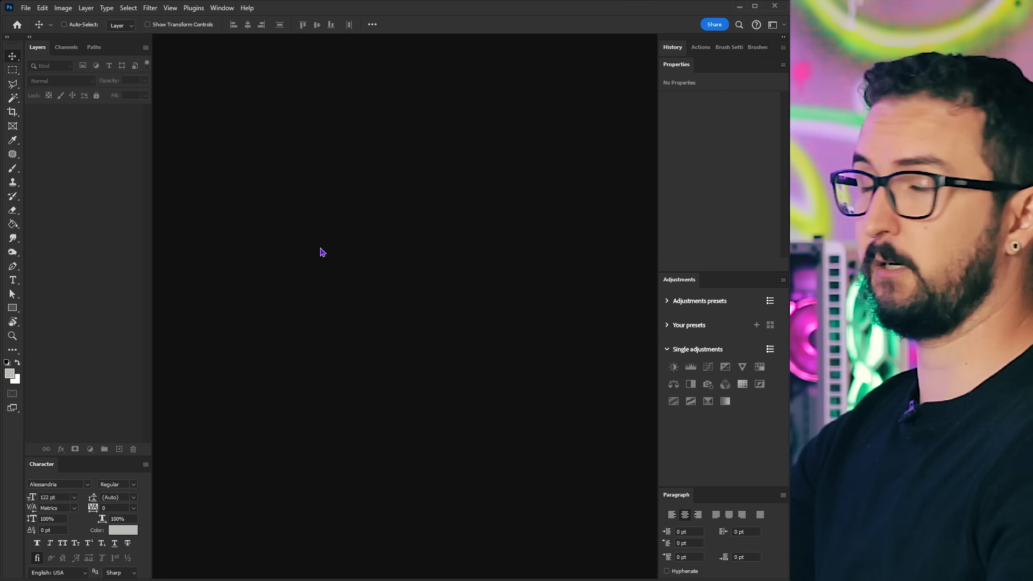
- Create a new 1080 x 1350 px document at 72 pixels/inch, RGB Color, 16 bit, with transparent background contents
{"action": "key", "text": "ctrl"}
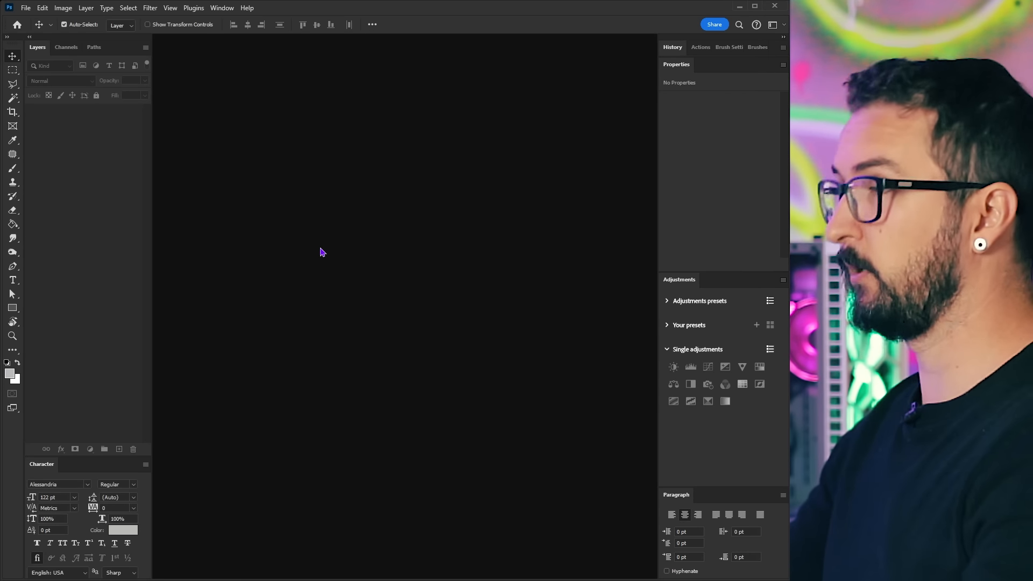
{"action": "key", "text": "ctrl+n"}
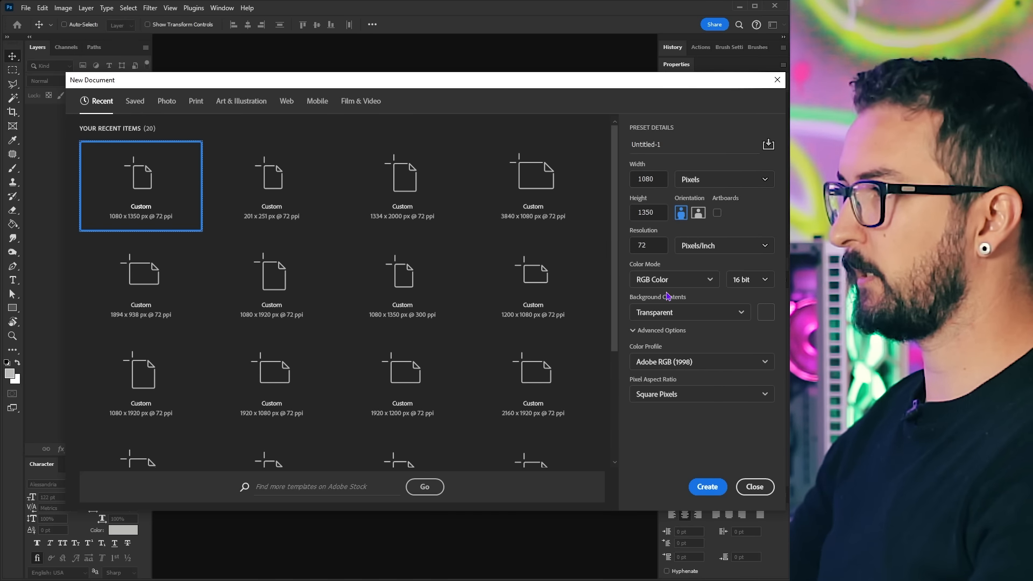
{"action": "double_click", "coordinate": [651, 245]}
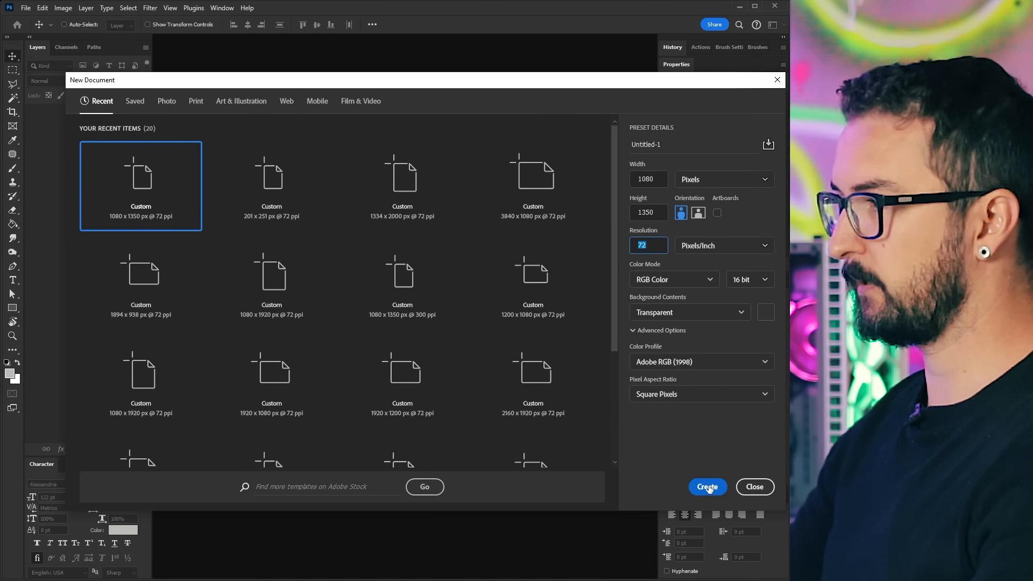
{"action": "left_click", "coordinate": [705, 487]}
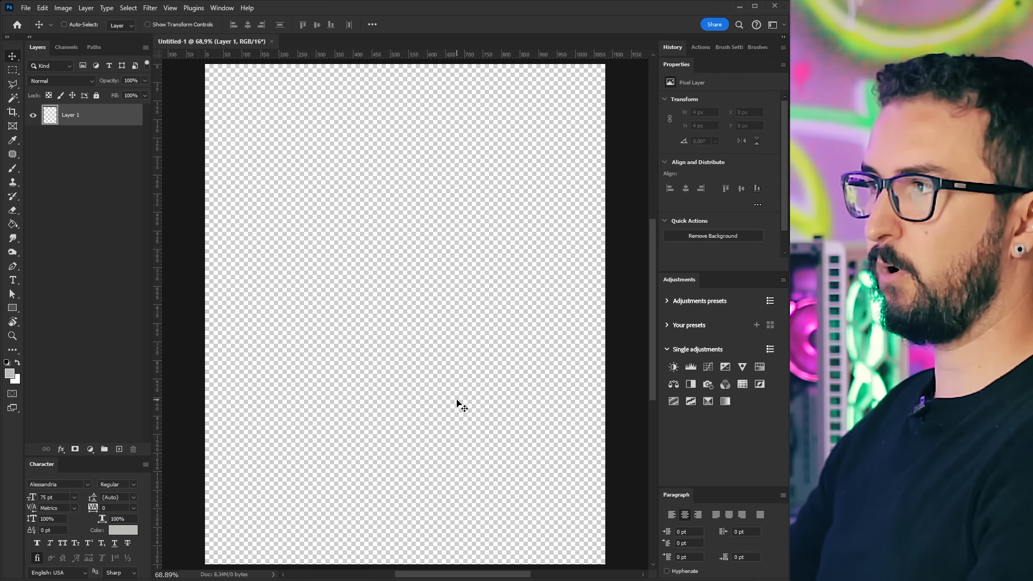
- Add a guide layout without columns and with 100 px margins on the top, left, bottom and right of the canvas
{"action": "left_click", "coordinate": [169, 8]}
{"action": "mouse_move", "coordinate": [227, 292]}
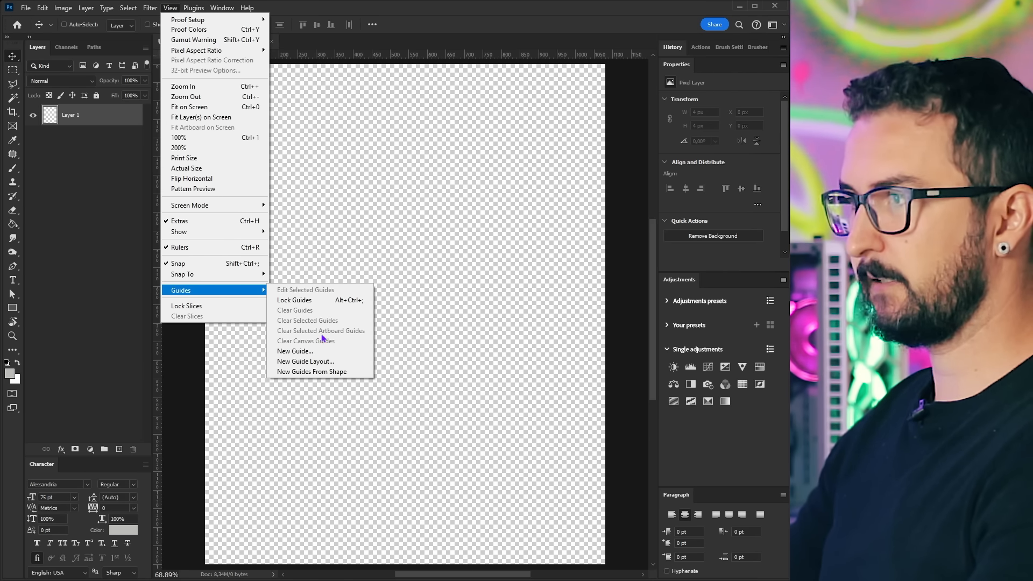
{"action": "left_click", "coordinate": [331, 362]}
{"action": "left_click", "coordinate": [280, 295]}
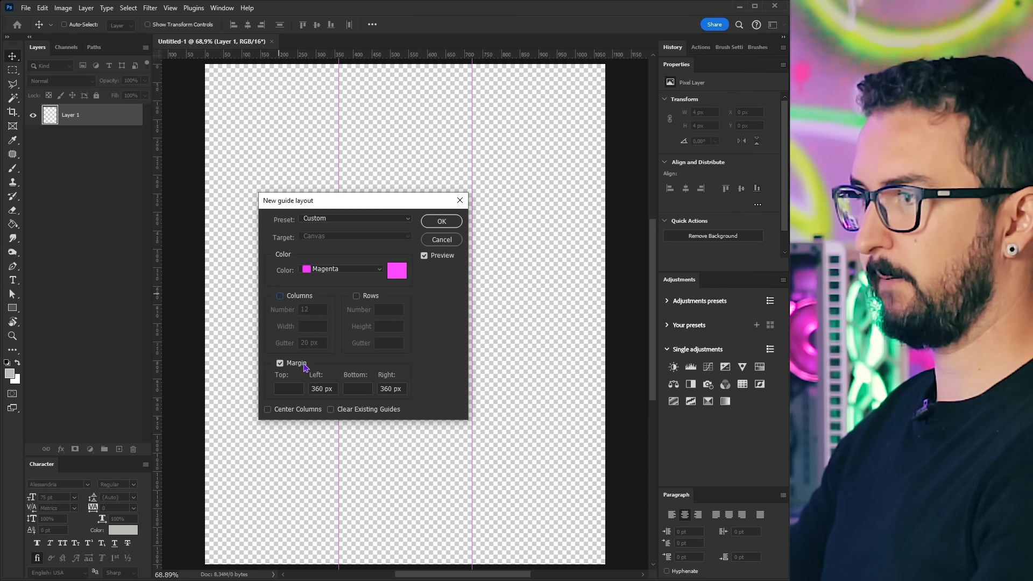
{"action": "type", "text": "100"}
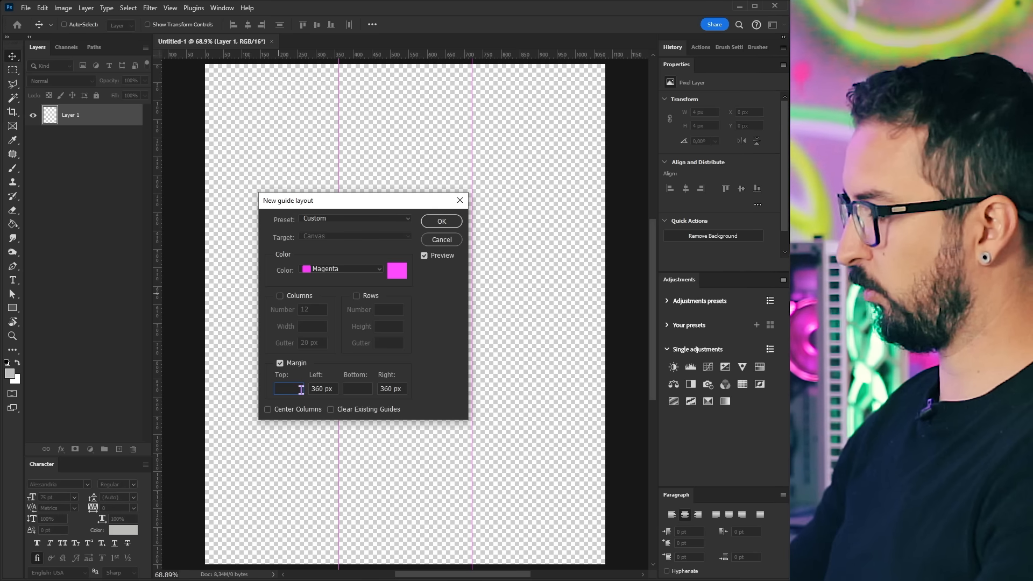
{"action": "key", "text": "Tab"}
{"action": "type", "text": "100"}
{"action": "key", "text": "Tab"}
{"action": "type", "text": "100"}
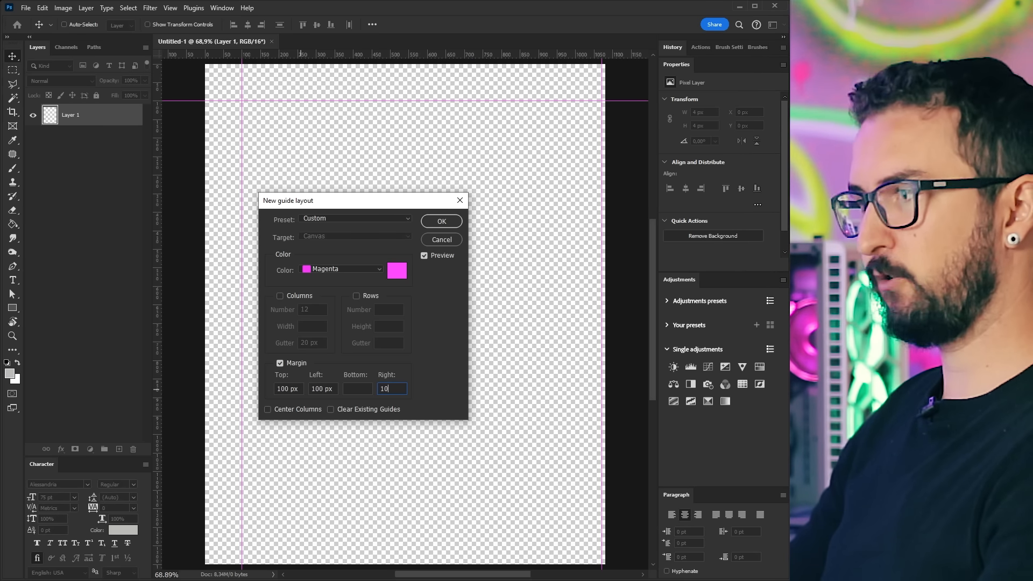
{"action": "type", "text": "100"}
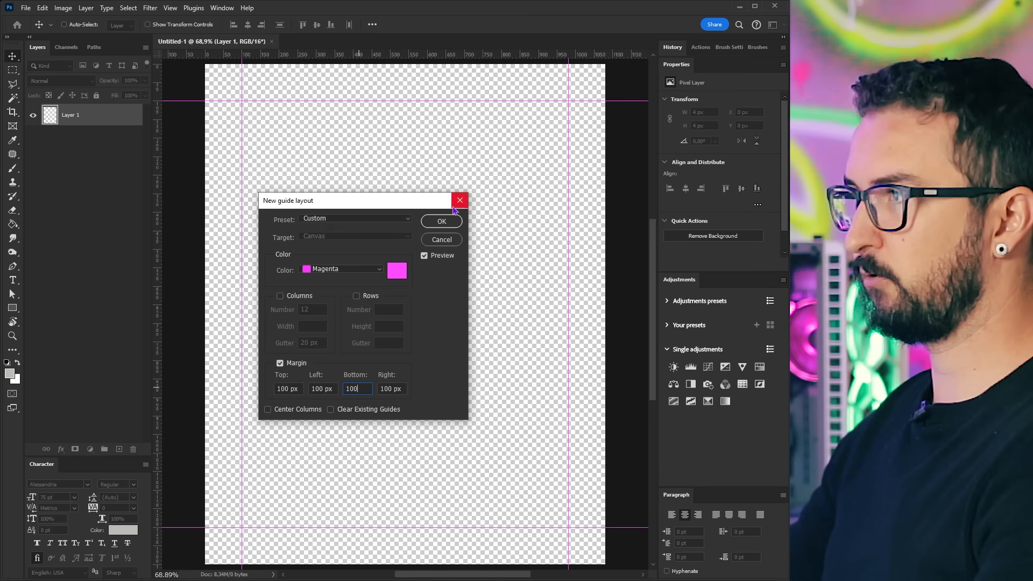
{"action": "left_click", "coordinate": [442, 222]}
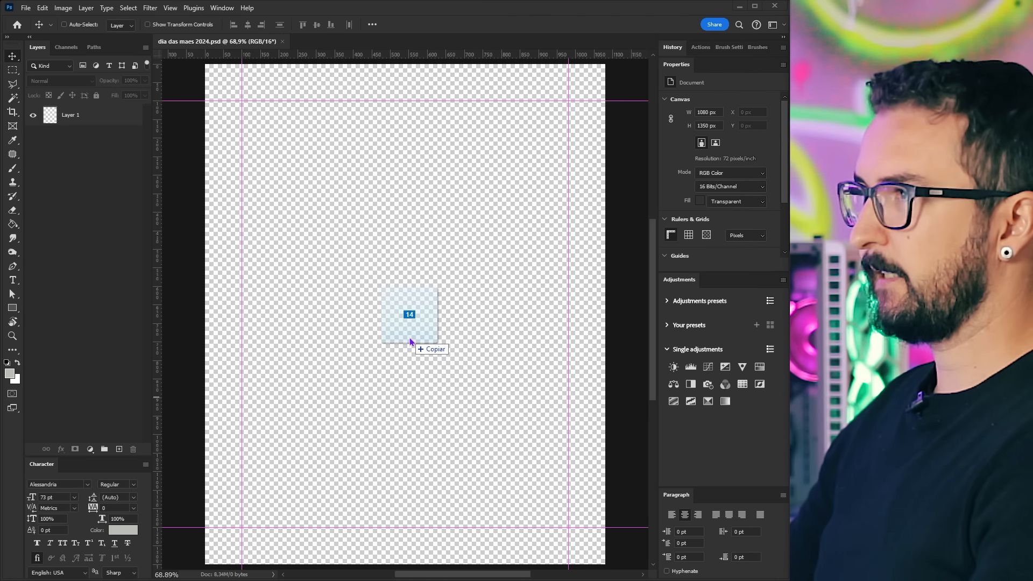
- Place the 14 flower, foliage, wood and mother-and-daughter photo files into the document, keeping each at its default size and position
{"action": "left_click_drag", "start_coordinate": [409, 341], "coordinate": [390, 360]}
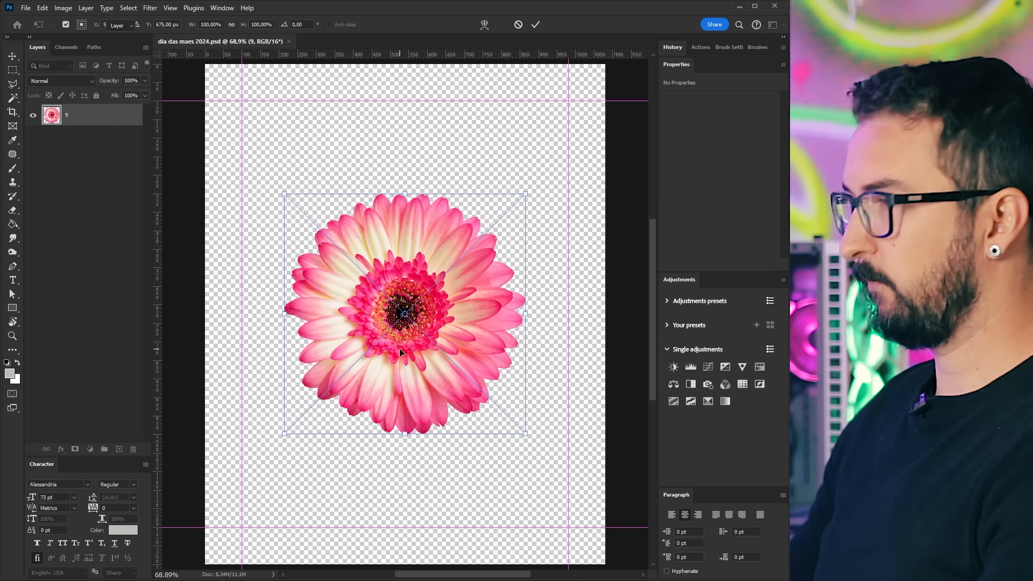
{"action": "key", "text": "Return"}
{"action": "key", "text": "Return"}
{"action": "key", "text": "Return"}
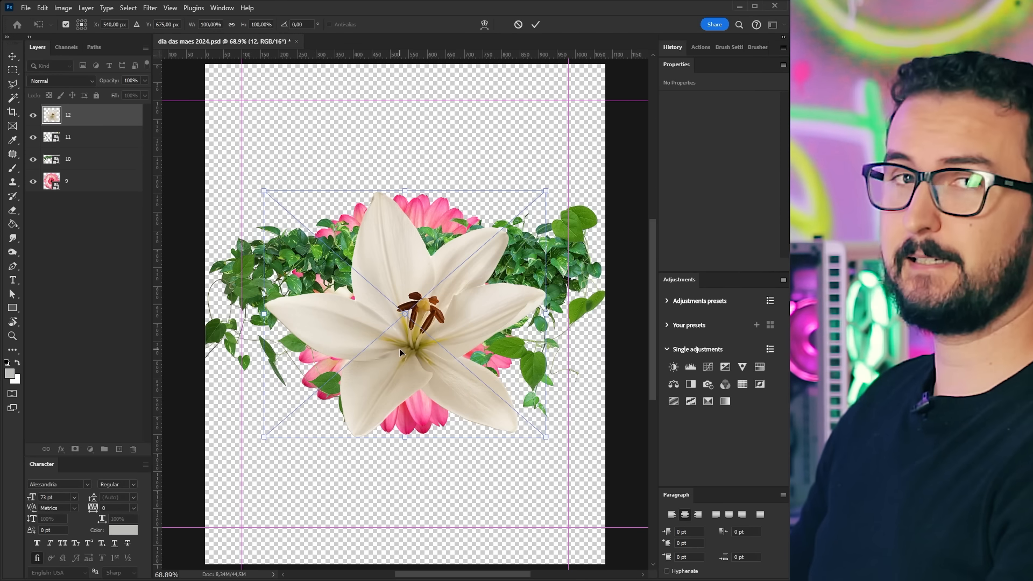
{"action": "key", "text": "Return"}
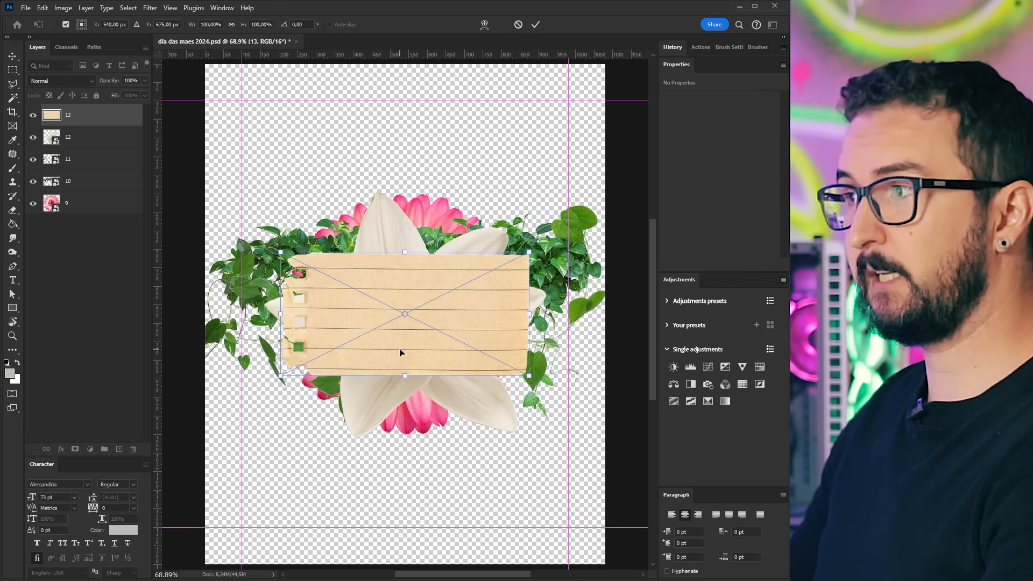
{"action": "key", "text": "Return"}
{"action": "key", "text": "Return"}
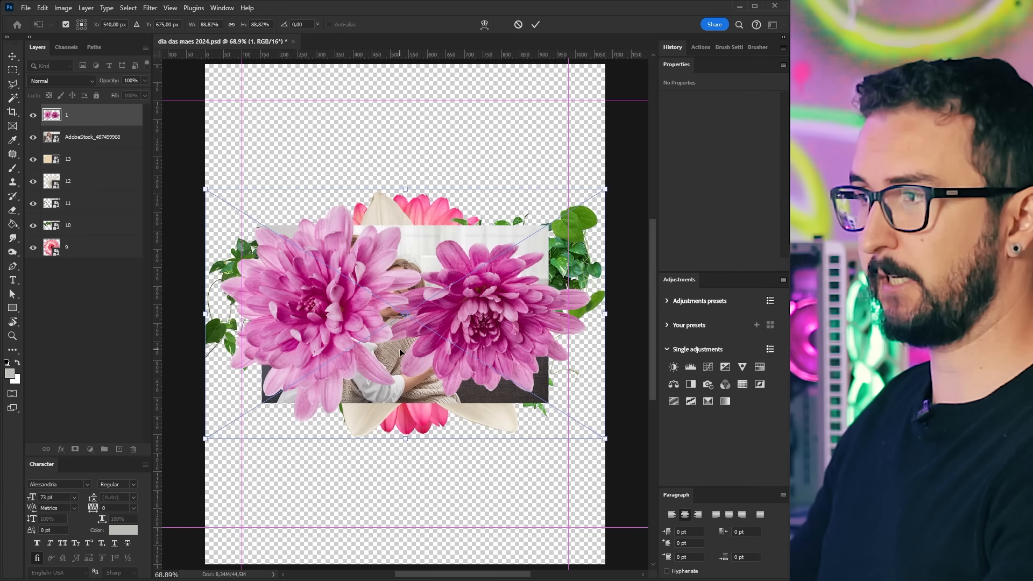
{"action": "key", "text": "Return"}
{"action": "key", "text": "Return"}
{"action": "key", "text": "Return"}
{"action": "key", "text": "Return"}
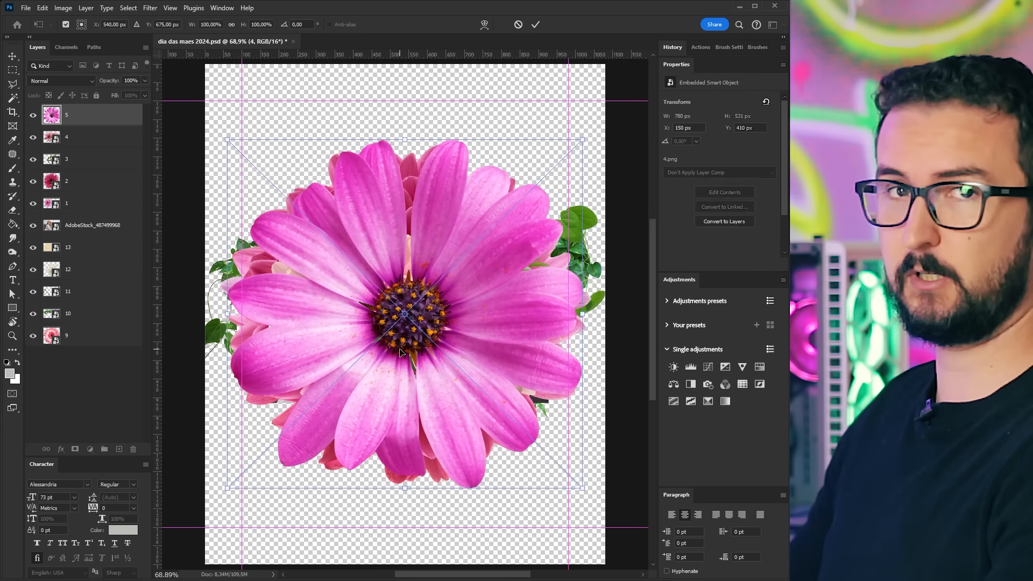
{"action": "key", "text": "Return"}
{"action": "key", "text": "Return"}
{"action": "key", "text": "Return"}
{"action": "key", "text": "Return"}
- Group all the placed image layers, name the group "imgs" and hide it
{"action": "key", "text": "ctrl+alt+a"}
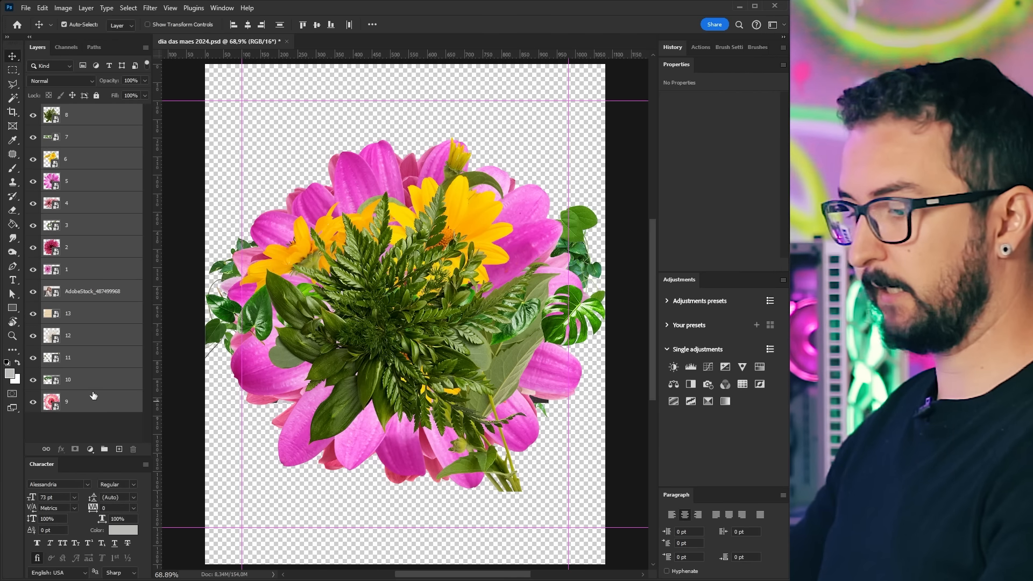
{"action": "key", "text": "ctrl+g"}
{"action": "double_click", "coordinate": [71, 110]}
{"action": "type", "text": "imgs"}
{"action": "key", "text": "Return"}
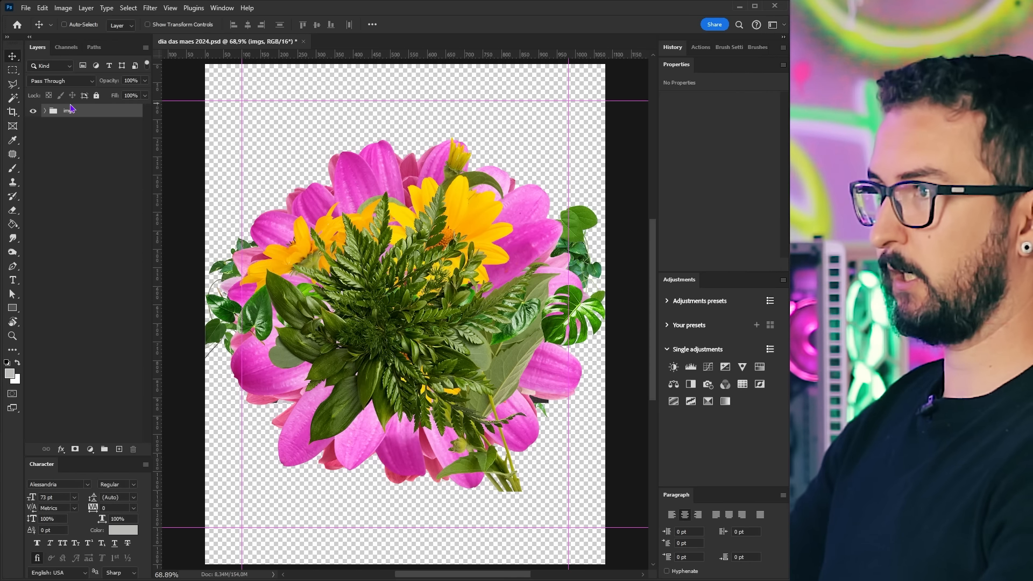
{"action": "left_click", "coordinate": [34, 111]}
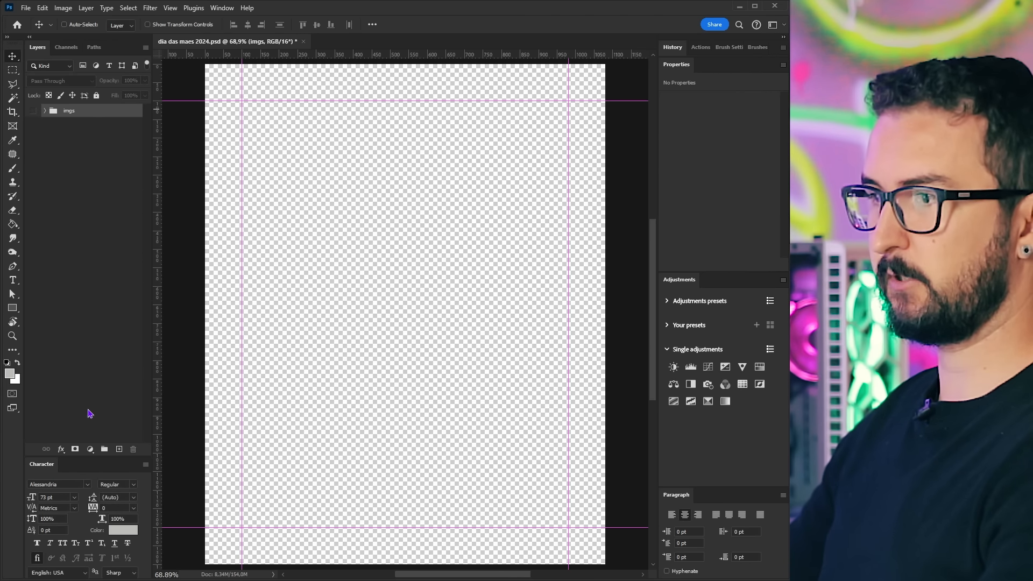
- Add a solid color fill layer in light peach #f5dfc8 and move it beneath the imgs group
{"action": "left_click", "coordinate": [90, 449]}
{"action": "left_click", "coordinate": [121, 259]}
{"action": "left_click_drag", "start_coordinate": [551, 295], "coordinate": [404, 214]}
{"action": "left_click_drag", "start_coordinate": [456, 357], "coordinate": [456, 366]}
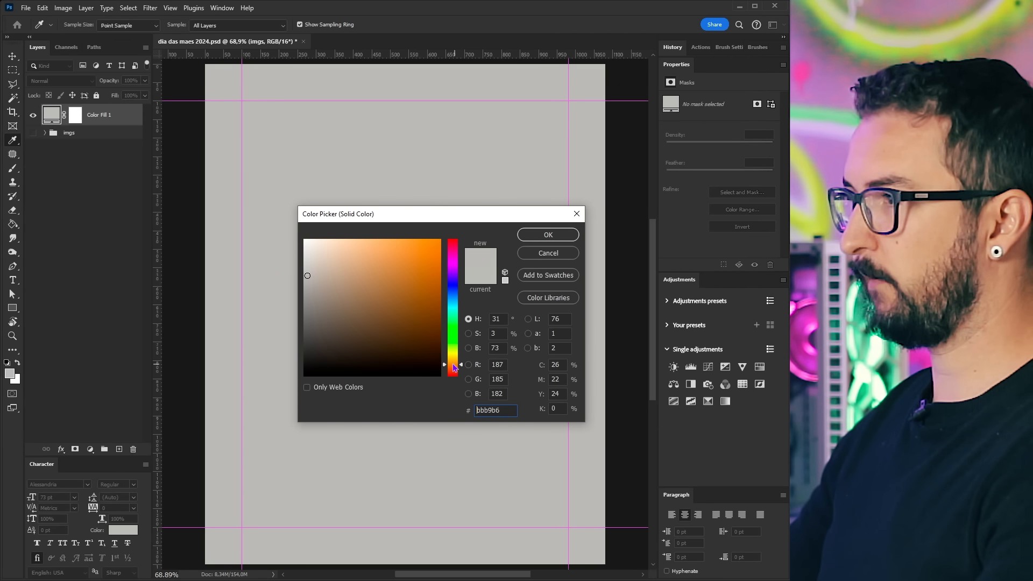
{"action": "left_click_drag", "start_coordinate": [347, 259], "coordinate": [336, 245]}
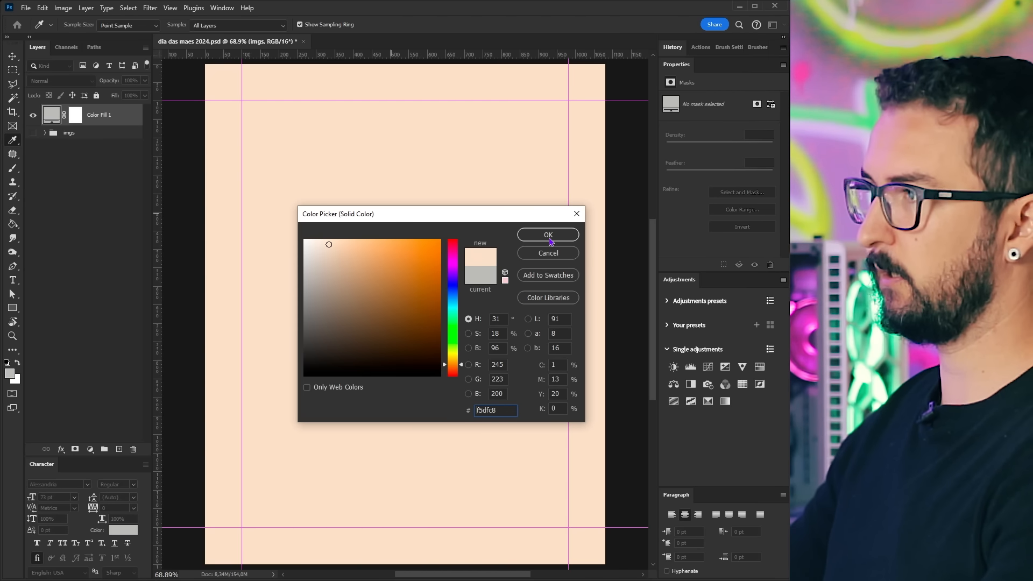
{"action": "left_click", "coordinate": [548, 237]}
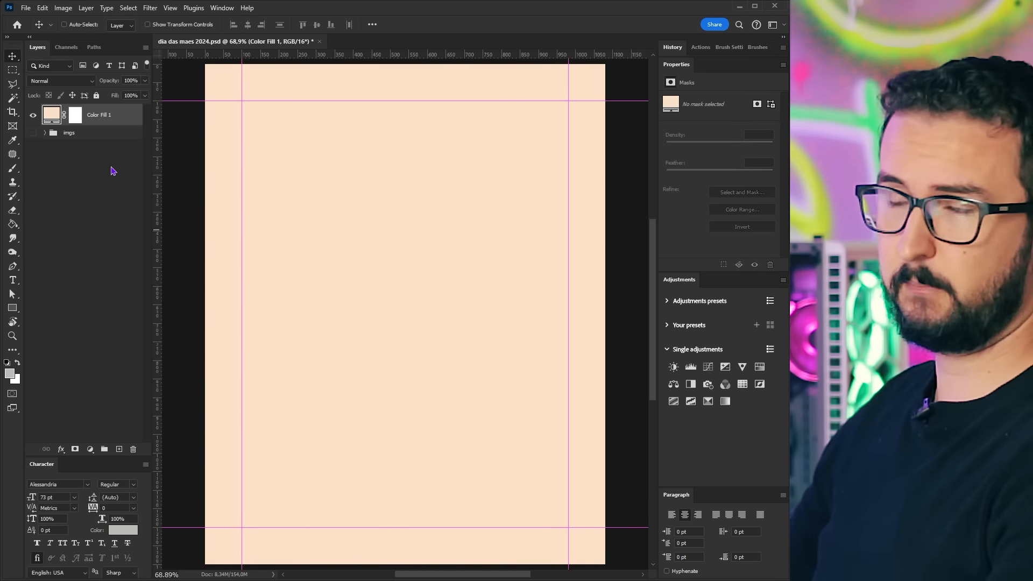
{"action": "left_click_drag", "start_coordinate": [98, 119], "coordinate": [92, 181]}
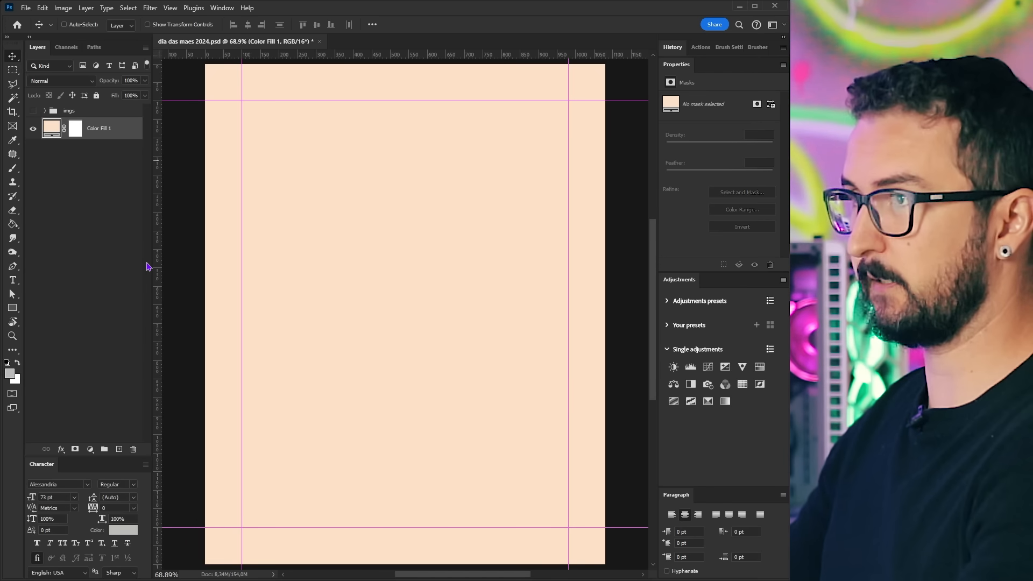
- Move the AdobeStock_487499968 photo layer out of the imgs group to the top of the stack, leaving the group collapsed and hidden
{"action": "left_click", "coordinate": [14, 309]}
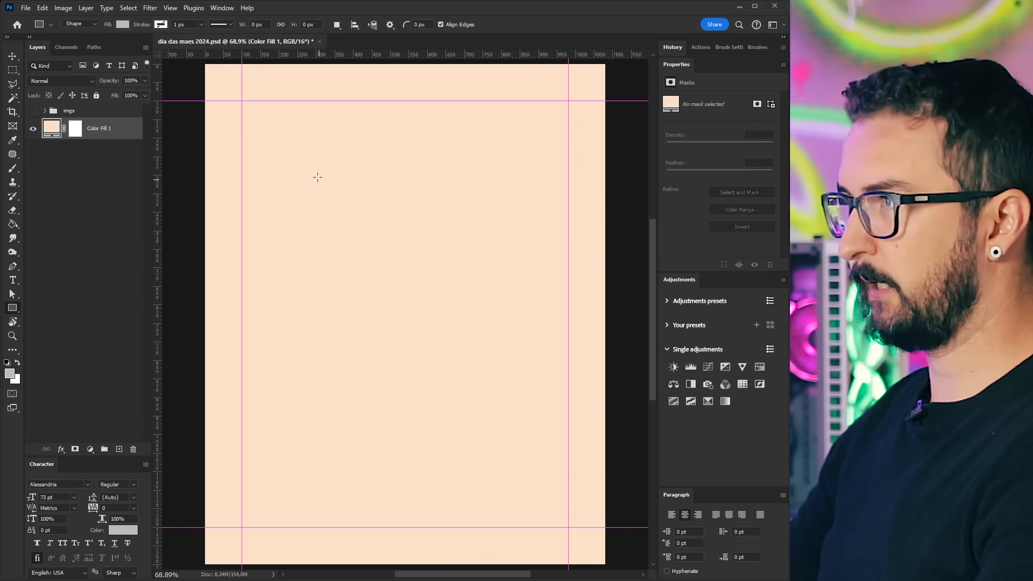
{"action": "left_click", "coordinate": [33, 111]}
{"action": "left_click", "coordinate": [44, 110]}
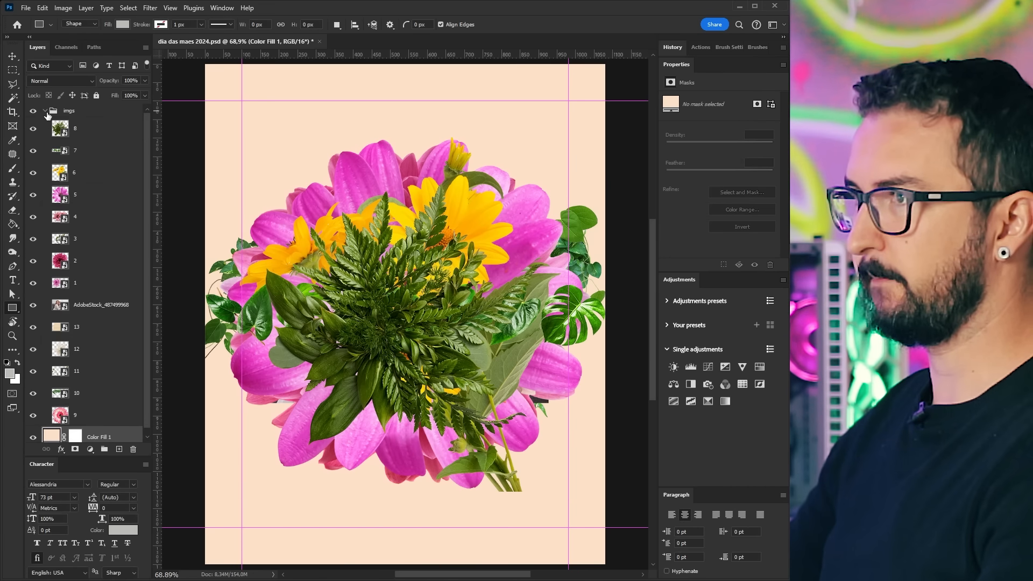
{"action": "left_click", "coordinate": [62, 308]}
{"action": "left_click_drag", "start_coordinate": [62, 308], "coordinate": [60, 114]}
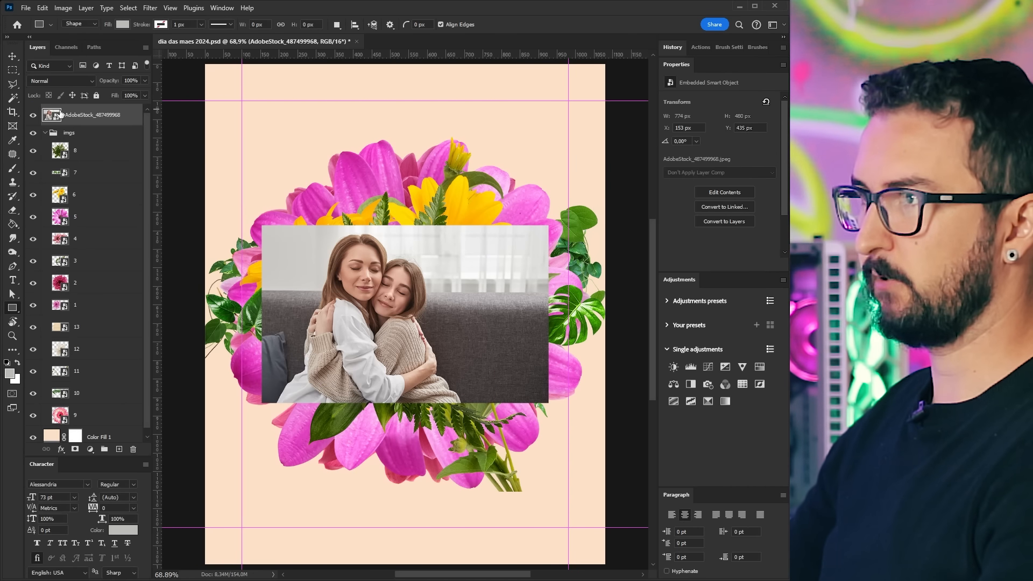
{"action": "left_click", "coordinate": [45, 133]}
{"action": "left_click", "coordinate": [33, 132]}
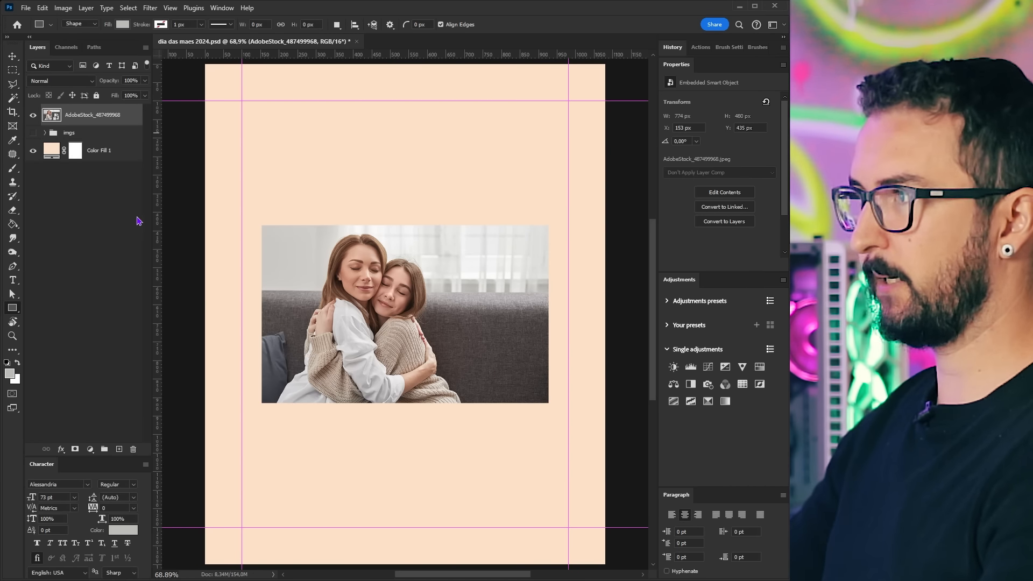
- Enlarge the mother-and-daughter photo to about 1544 x 956 px and position it across the middle of the canvas
{"action": "key", "text": "v"}
{"action": "left_click_drag", "start_coordinate": [392, 310], "coordinate": [414, 260]}
{"action": "key", "text": "ctrl+t"}
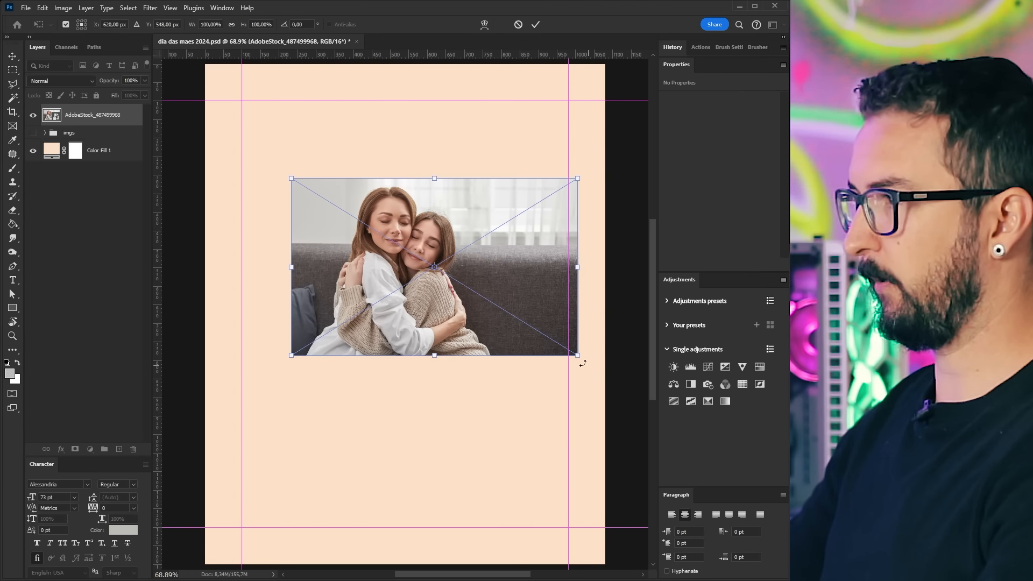
{"action": "left_click_drag", "start_coordinate": [583, 361], "coordinate": [634, 388]}
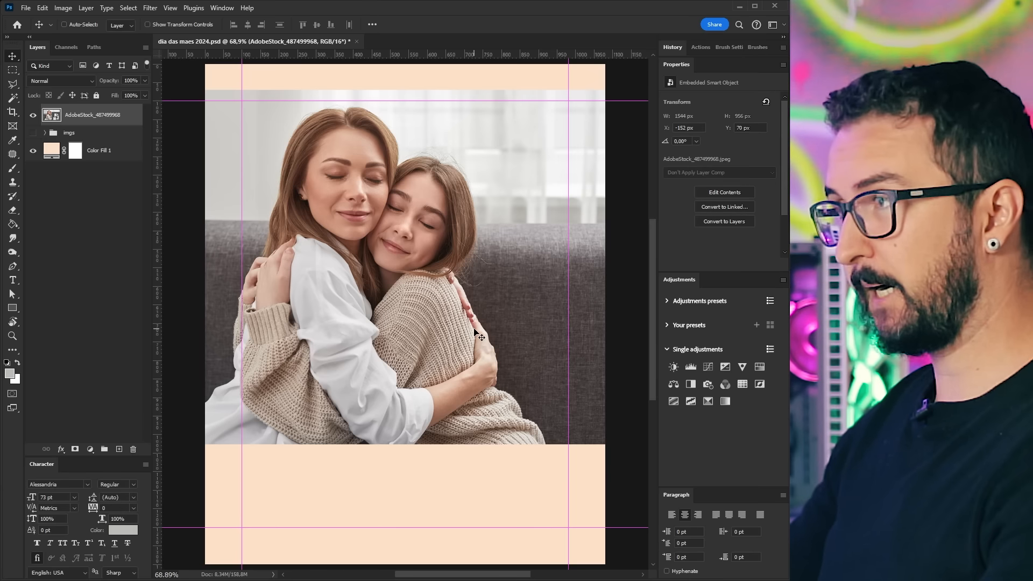
{"action": "left_click_drag", "start_coordinate": [426, 268], "coordinate": [453, 309]}
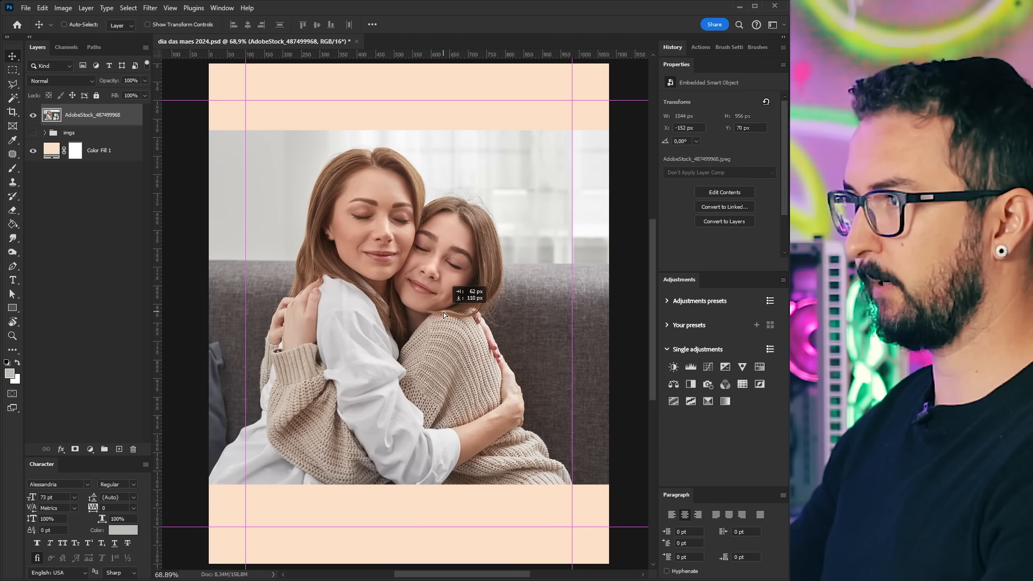
- Draw a grey rectangle about 675 x 714 px over the two women and shift it slightly left and down
{"action": "left_click", "coordinate": [12, 310]}
{"action": "left_click_drag", "start_coordinate": [291, 137], "coordinate": [540, 400]}
{"action": "key", "text": "v"}
{"action": "left_click_drag", "start_coordinate": [473, 317], "coordinate": [455, 325]}
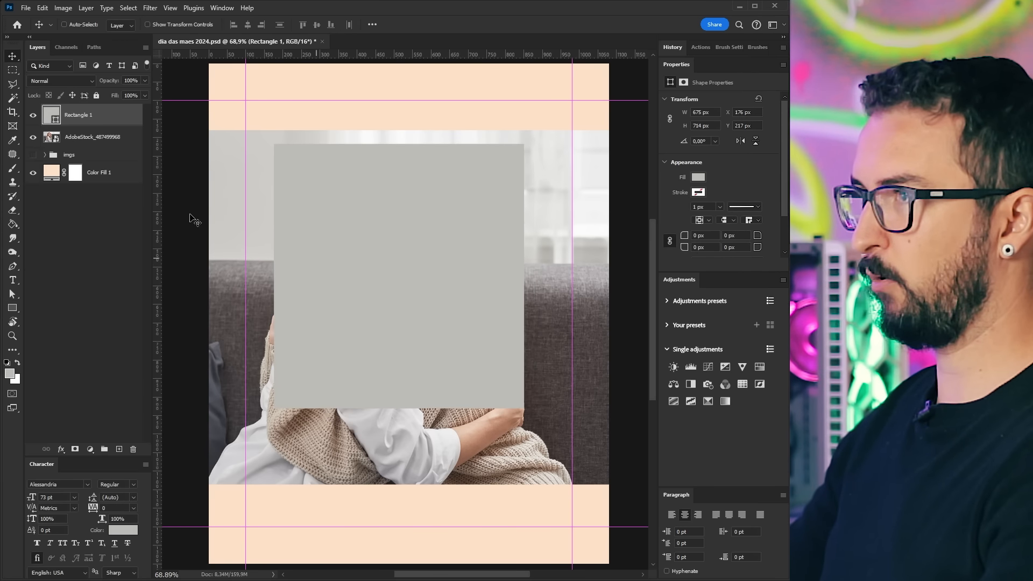
- Hide the photo layer, resize the grey rectangle to 600 x 700 px and move it toward the canvas centre
{"action": "left_click", "coordinate": [33, 139]}
{"action": "left_click", "coordinate": [681, 114]}
{"action": "type", "text": "60"}
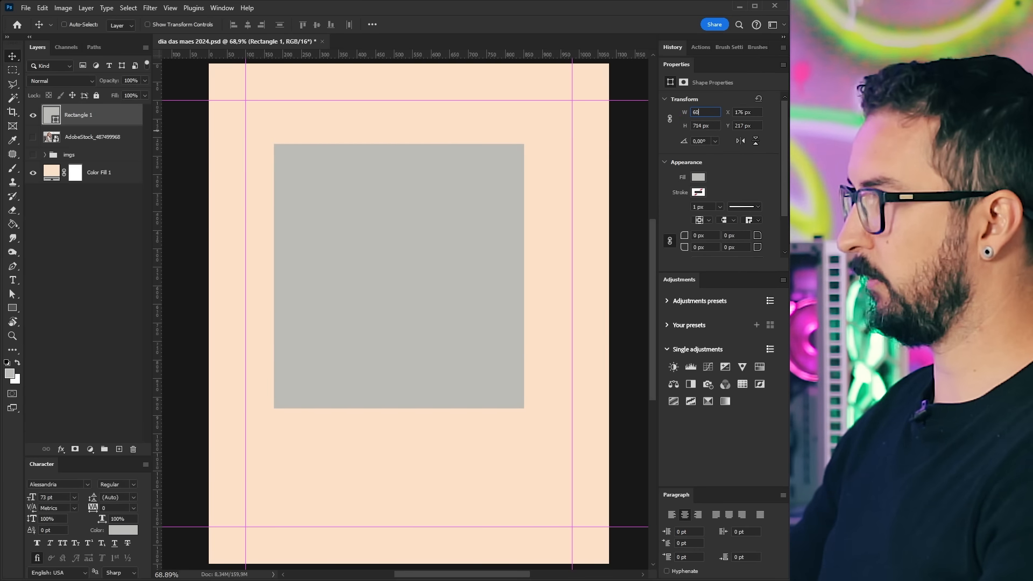
{"action": "type", "text": "0"}
{"action": "key", "text": "Tab"}
{"action": "type", "text": "700"}
{"action": "key", "text": "Return"}
{"action": "left_click_drag", "start_coordinate": [371, 293], "coordinate": [391, 305]}
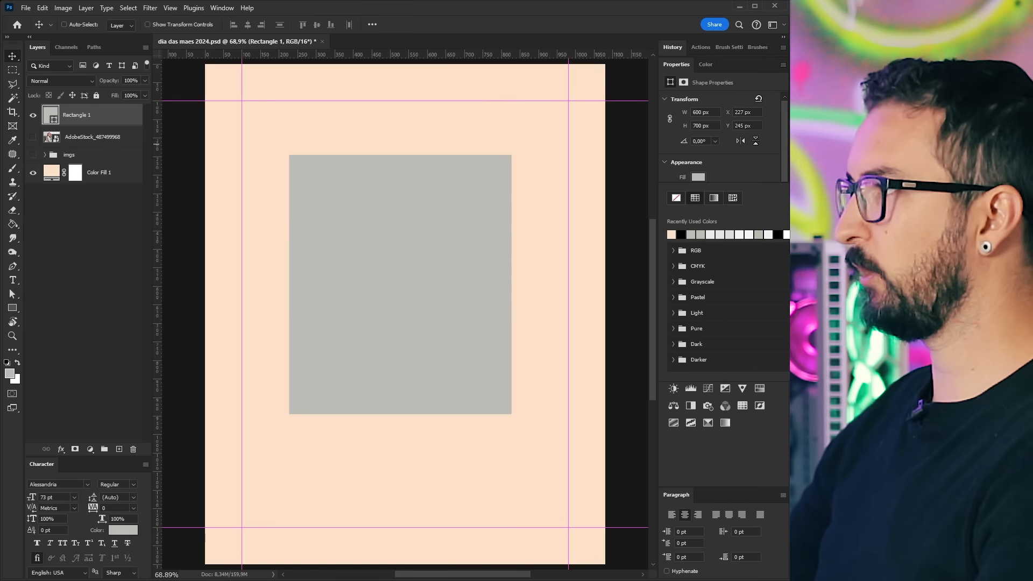
- Change the 600 x 700 px rectangle's fill to white #ffffff
{"action": "left_click", "coordinate": [784, 198]}
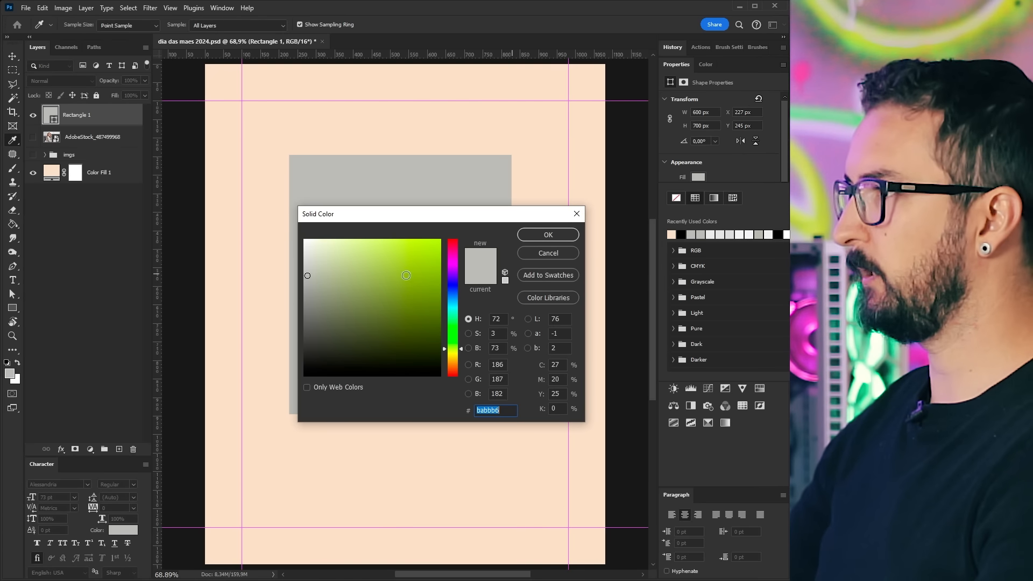
{"action": "type", "text": "ffffff"}
{"action": "left_click", "coordinate": [547, 236]}
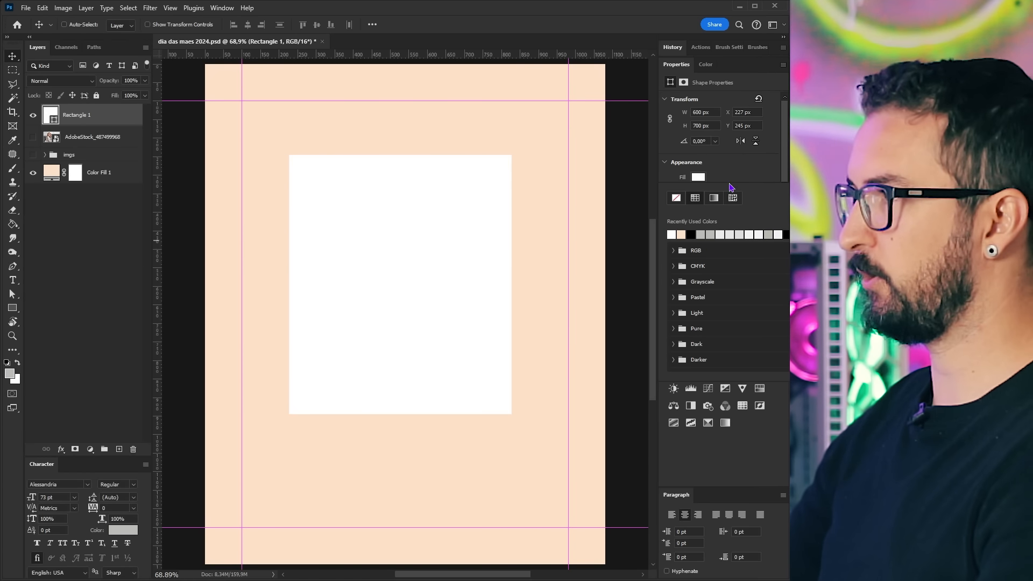
{"action": "left_click", "coordinate": [724, 180]}
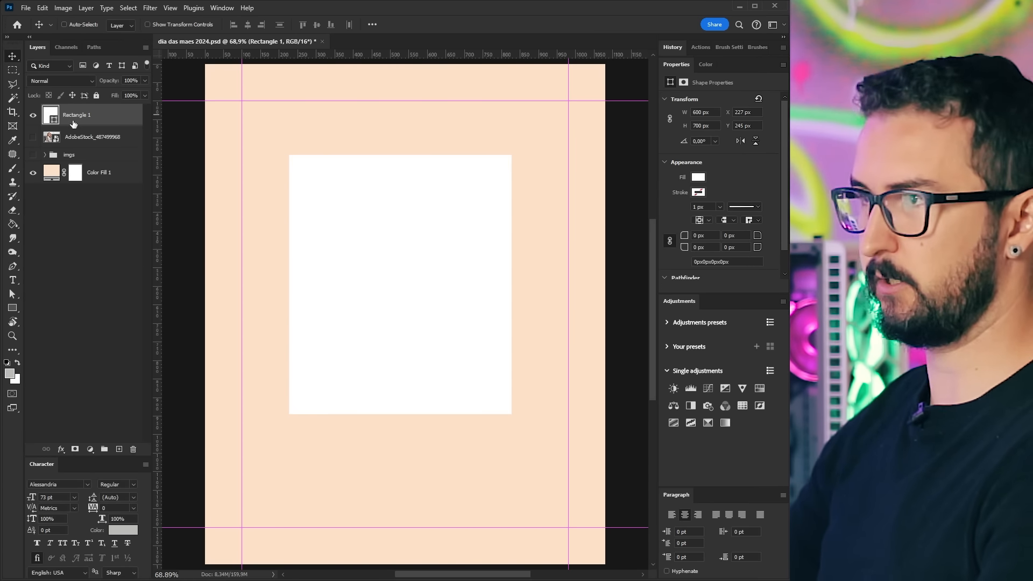
- Create a 600 x 600 px rectangle and move it over the upper part of the white frame
{"action": "key", "text": "u"}
{"action": "left_click", "coordinate": [318, 135]}
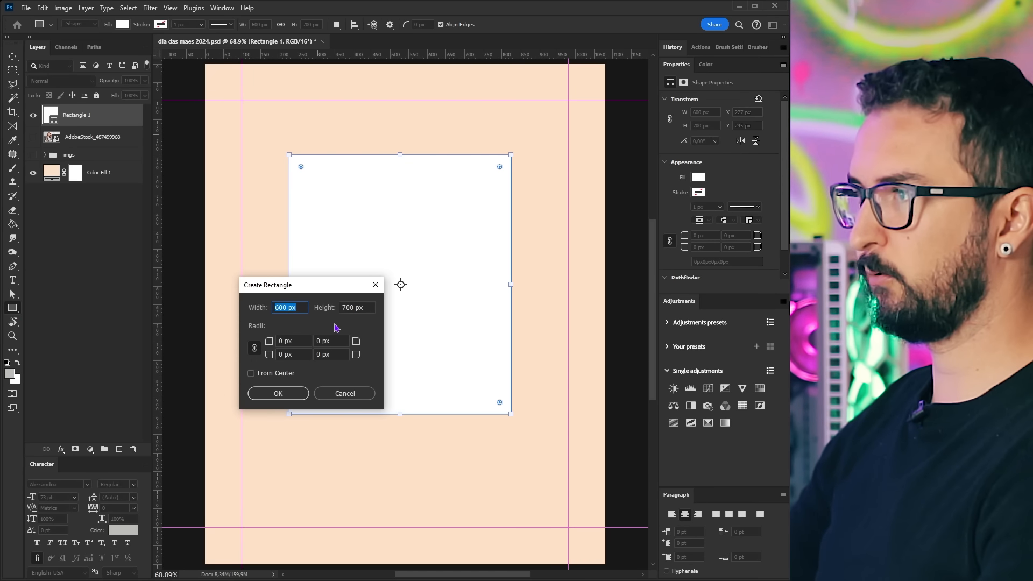
{"action": "key", "text": "Tab"}
{"action": "type", "text": "600"}
{"action": "key", "text": "Return"}
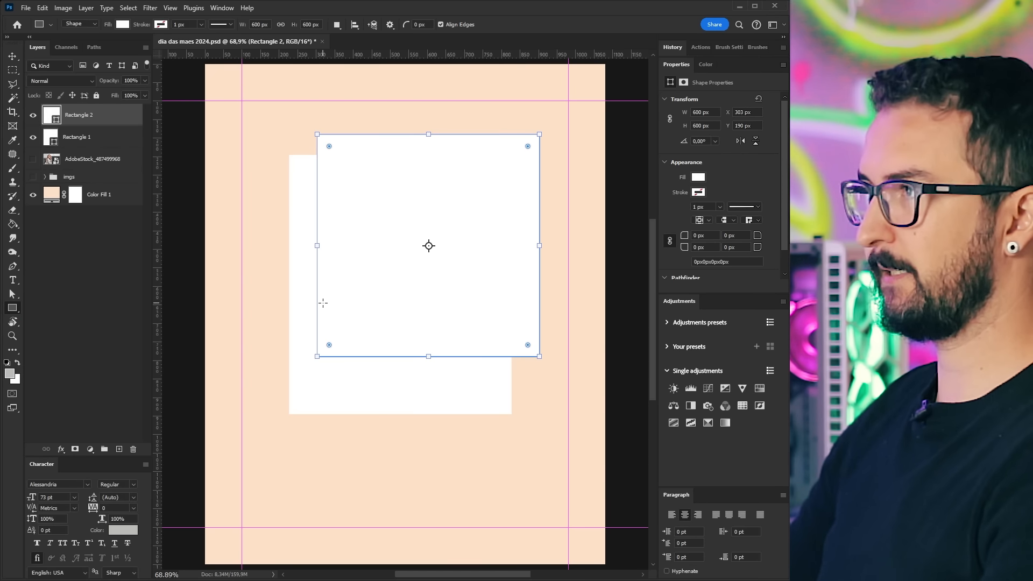
{"action": "key", "text": "v"}
{"action": "left_click_drag", "start_coordinate": [328, 304], "coordinate": [370, 322]}
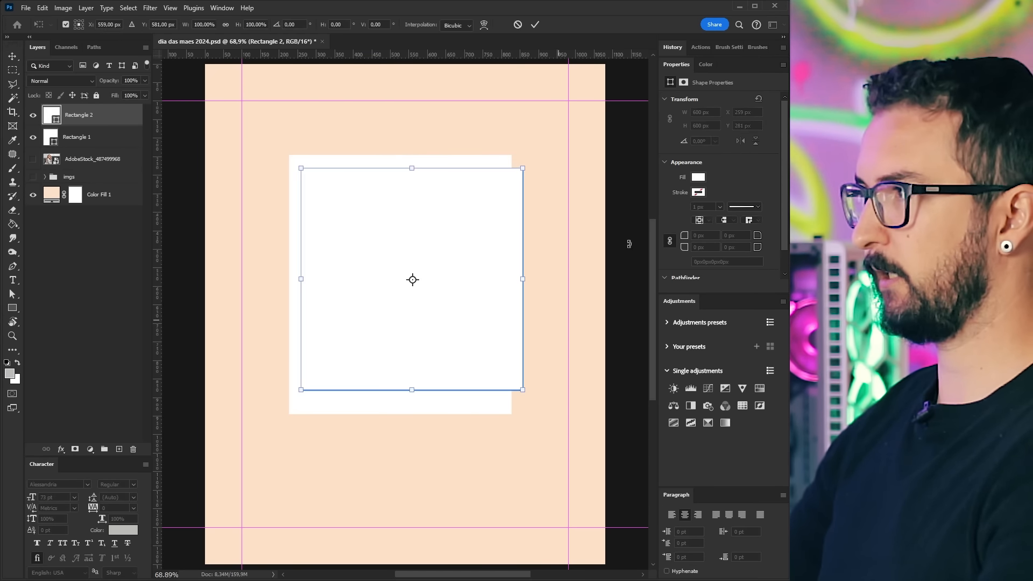
- Fill the square with black and scale it to about 564 x 564 px inside the white frame with even margins
{"action": "left_click", "coordinate": [699, 178]}
{"action": "left_click", "coordinate": [671, 234]}
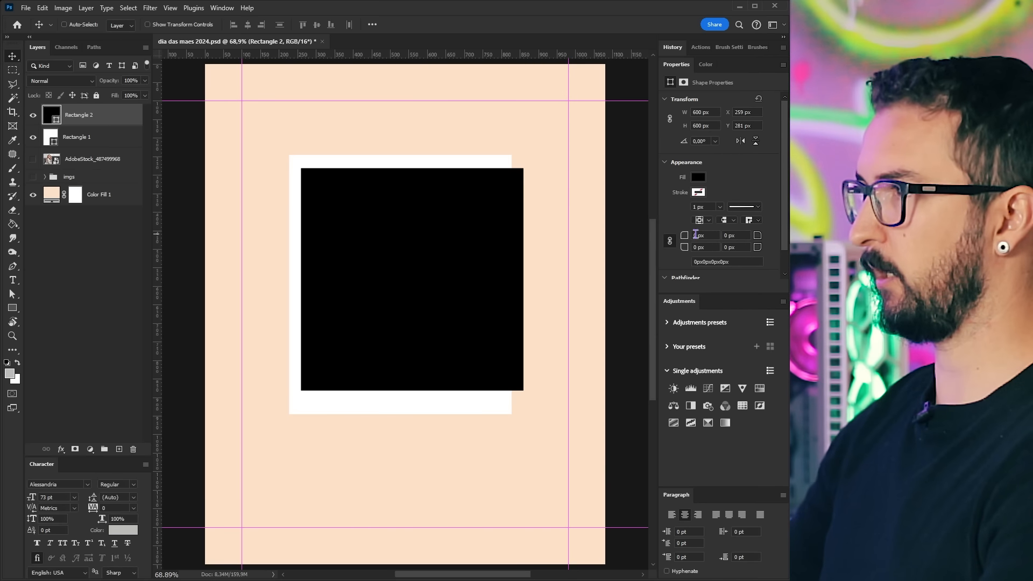
{"action": "key", "text": "ctrl+t"}
{"action": "left_click_drag", "start_coordinate": [523, 390], "coordinate": [505, 372]}
{"action": "left_click_drag", "start_coordinate": [301, 169], "coordinate": [296, 163]}
{"action": "key", "text": "Return"}
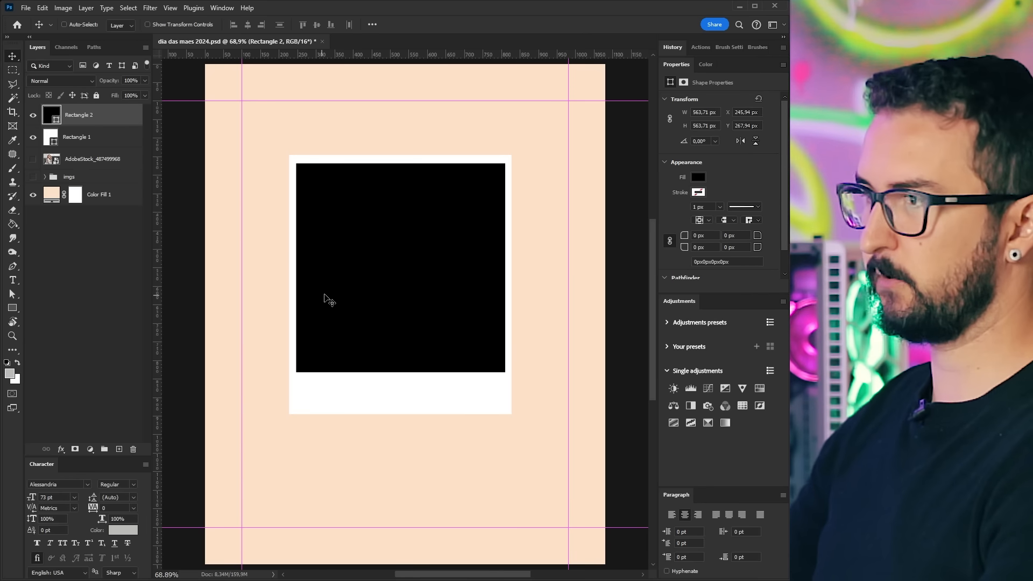
- Shift the black and white rectangles together slightly left and down on the canvas
{"action": "left_click", "coordinate": [81, 142], "text": "shift"}
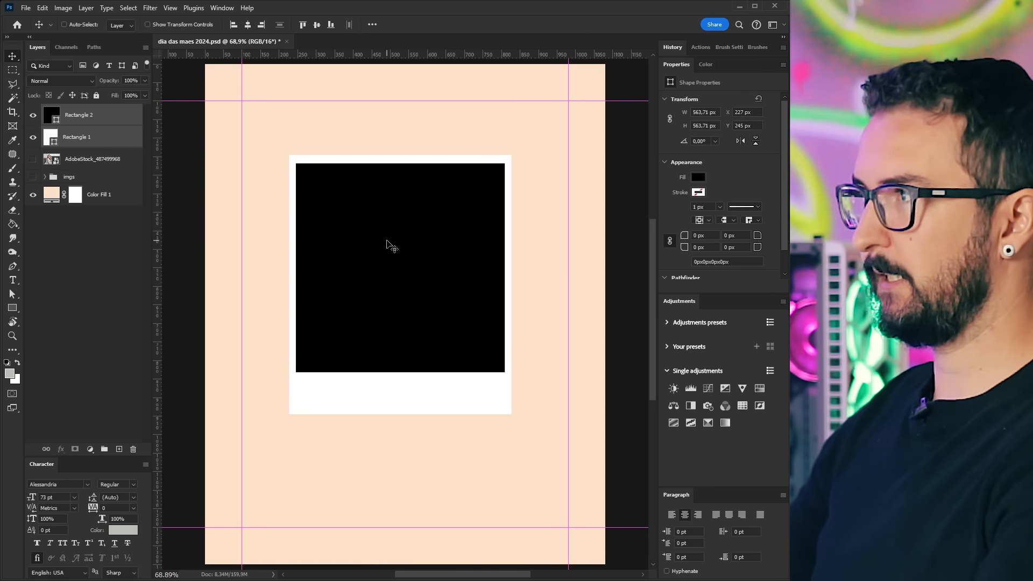
{"action": "left_click_drag", "start_coordinate": [422, 241], "coordinate": [421, 272]}
{"action": "key", "text": "ctrl+z"}
{"action": "left_click", "coordinate": [104, 234]}
- Move the AdobeStock_487499968 photo above the black square, clip it to the square and make it visible
{"action": "left_click_drag", "start_coordinate": [66, 162], "coordinate": [64, 111]}
{"action": "left_click", "coordinate": [57, 125], "text": "alt"}
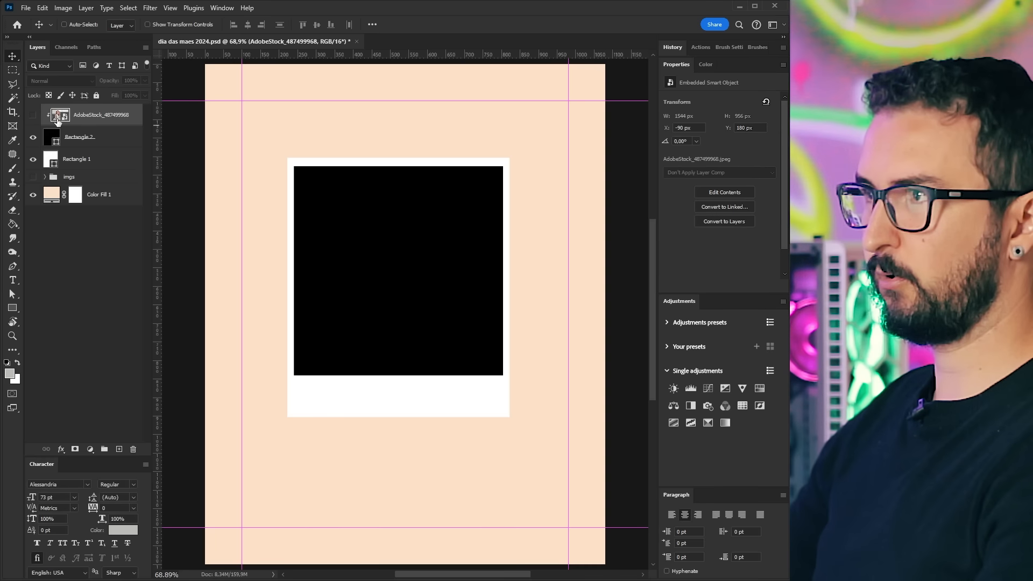
{"action": "left_click", "coordinate": [33, 116]}
- Scale the clipped photo to about 1360 x 843 px and position both women's faces inside the square
{"action": "left_click_drag", "start_coordinate": [396, 286], "coordinate": [407, 295]}
{"action": "key", "text": "ctrl+t"}
{"action": "left_click_drag", "start_coordinate": [178, 499], "coordinate": [212, 478]}
{"action": "left_click_drag", "start_coordinate": [396, 363], "coordinate": [386, 345]}
{"action": "key", "text": "Return"}
- Group the photo with both rectangles and name the group foto
{"action": "left_click", "coordinate": [81, 159], "text": "shift"}
{"action": "key", "text": "ctrl+g"}
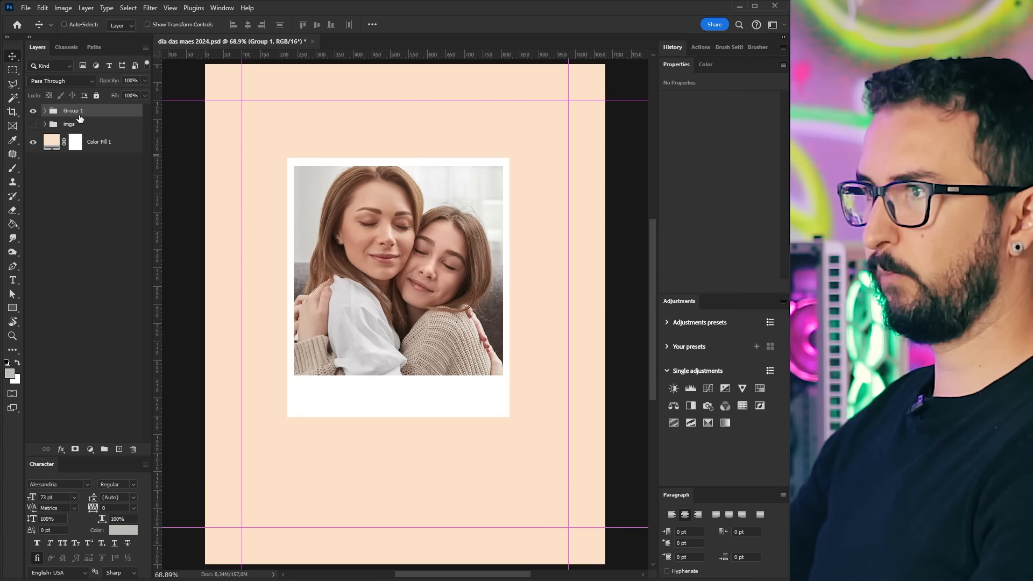
{"action": "double_click", "coordinate": [80, 112]}
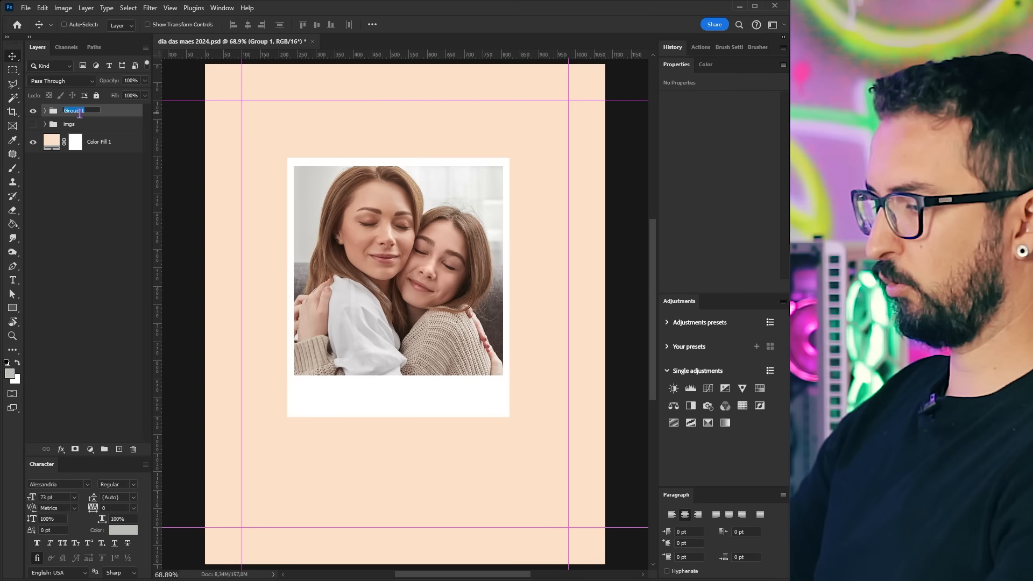
{"action": "type", "text": "foto"}
{"action": "key", "text": "Return"}
- Duplicate the foto group, then flip the copy's photo horizontally and reposition the two women inside its frame
{"action": "key", "text": "ctrl+j"}
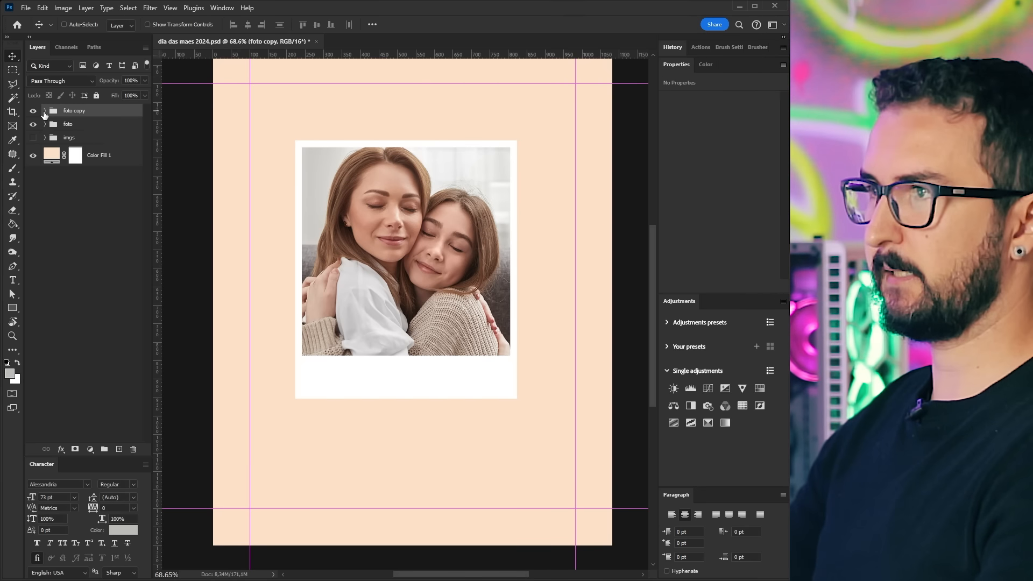
{"action": "left_click", "coordinate": [44, 111]}
{"action": "left_click", "coordinate": [85, 133]}
{"action": "key", "text": "ctrl+t"}
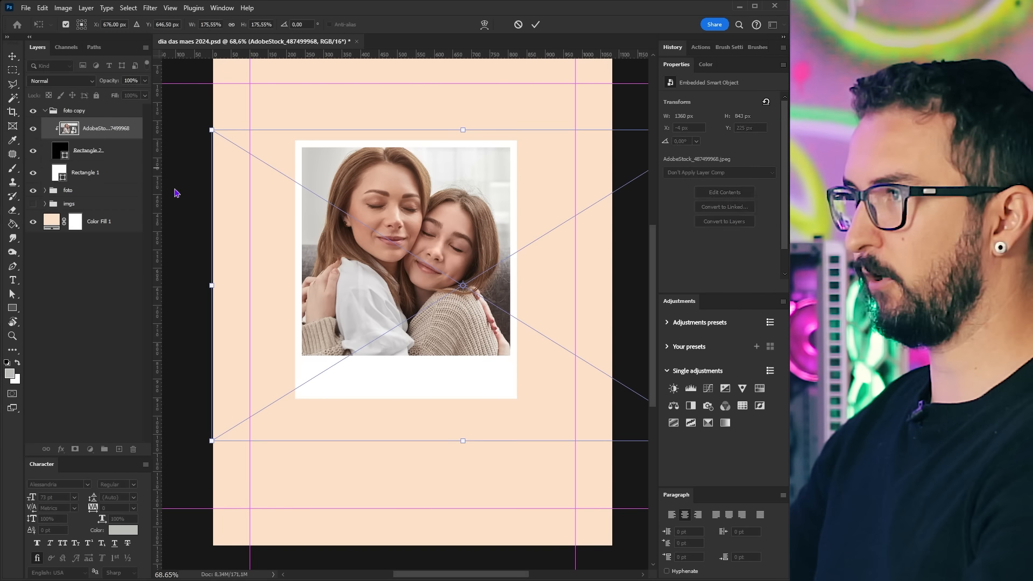
{"action": "right_click", "coordinate": [347, 269]}
{"action": "left_click", "coordinate": [390, 473]}
{"action": "left_click_drag", "start_coordinate": [429, 307], "coordinate": [321, 291]}
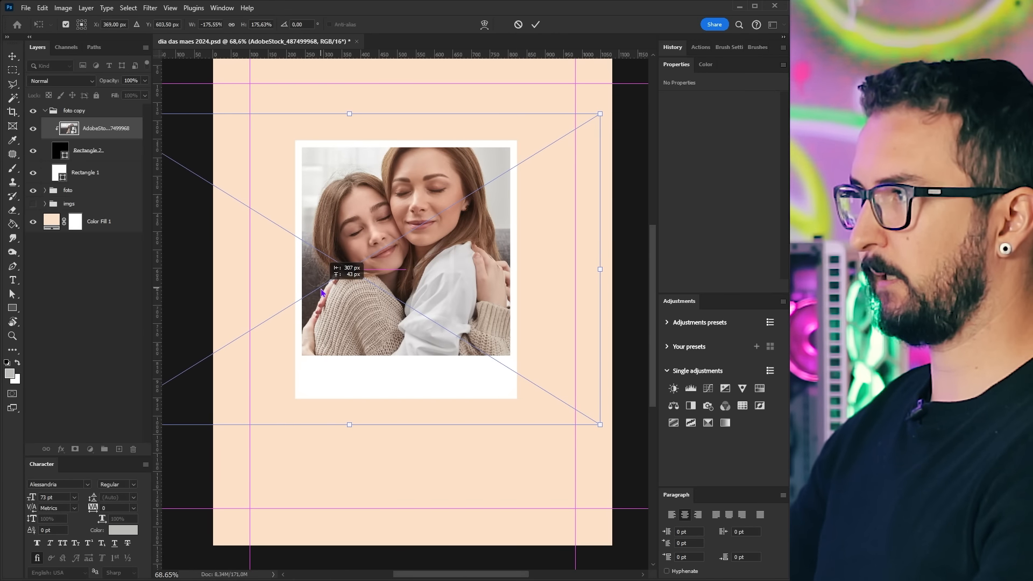
{"action": "key", "text": "Return"}
- Collapse the foto copy group and convert both polaroid groups into separate smart objects
{"action": "left_click", "coordinate": [45, 111]}
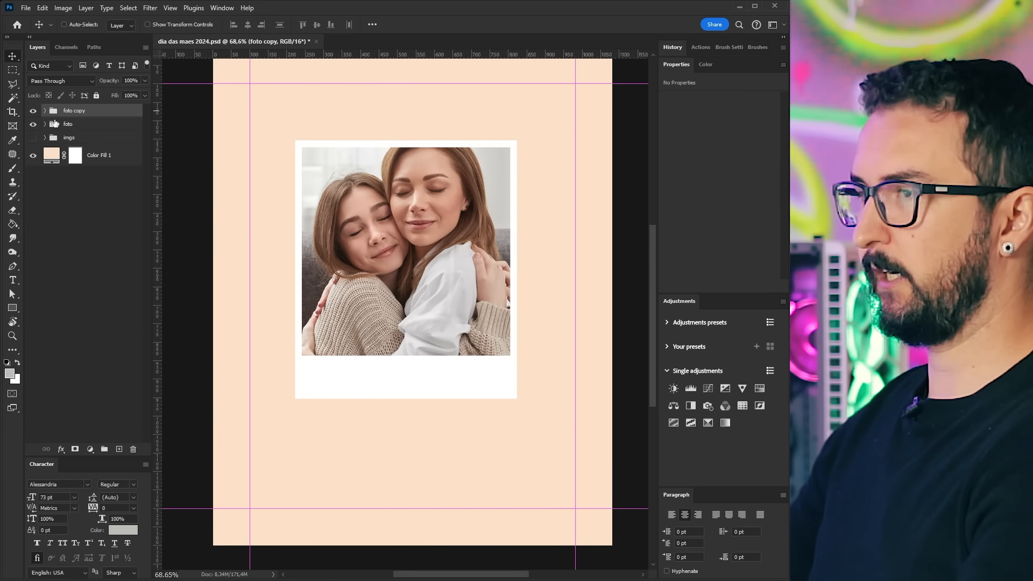
{"action": "left_click", "coordinate": [59, 139]}
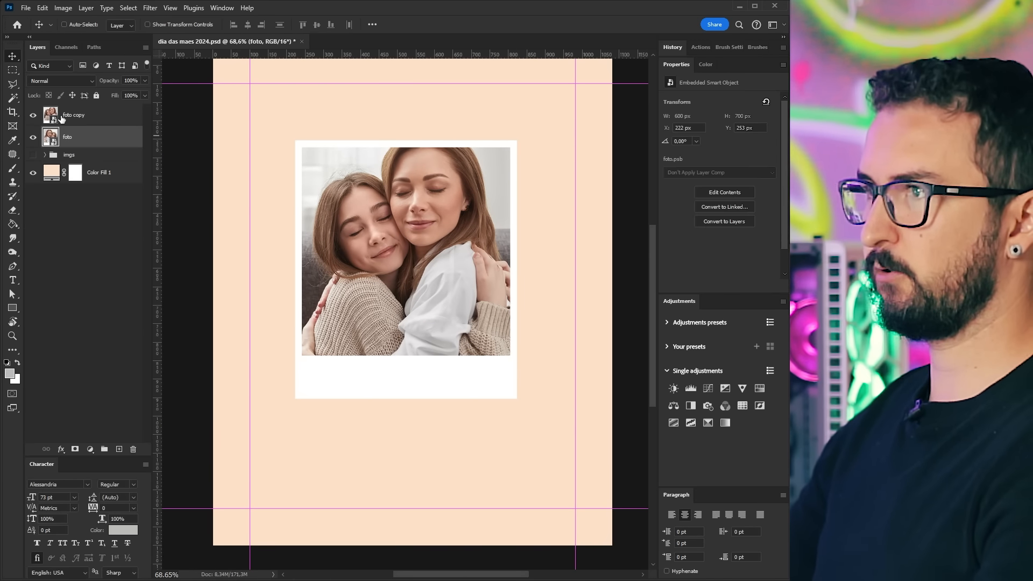
- Rotate the foto copy polaroid about 6° clockwise, shift it right and up, and place it beneath the foto layer
{"action": "left_click", "coordinate": [75, 115]}
{"action": "key", "text": "ctrl+t"}
{"action": "left_click_drag", "start_coordinate": [415, 472], "coordinate": [397, 484]}
{"action": "left_click_drag", "start_coordinate": [410, 307], "coordinate": [431, 292]}
{"action": "key", "text": "Return"}
{"action": "left_click_drag", "start_coordinate": [82, 117], "coordinate": [81, 142]}
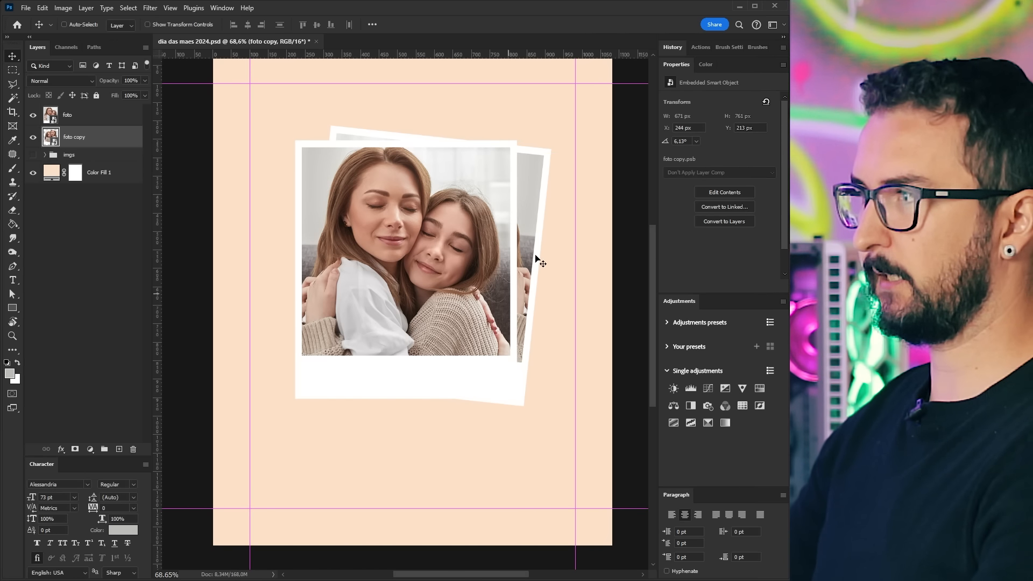
- Open the foto copy smart object, shift its photo right within the frame, then save and close it
{"action": "double_click", "coordinate": [51, 137]}
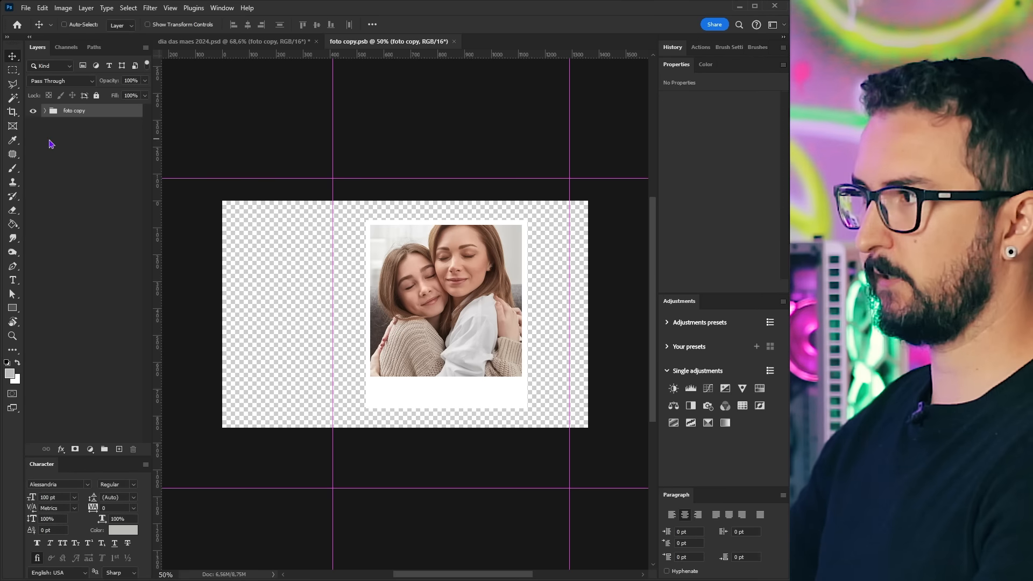
{"action": "left_click", "coordinate": [477, 320], "text": "ctrl"}
{"action": "mouse_move", "coordinate": [491, 315]}
{"action": "left_mouse_down"}
{"action": "mouse_move", "coordinate": [506, 316]}
{"action": "mouse_move", "coordinate": [497, 318]}
{"action": "left_mouse_up"}
{"action": "key", "text": "ctrl+s"}
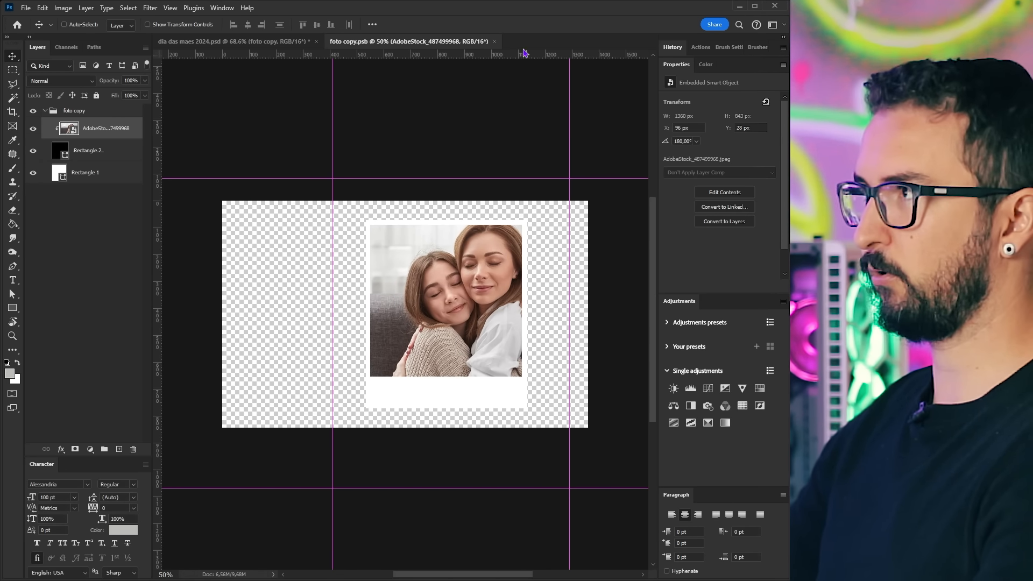
{"action": "key", "text": "ctrl+w"}
- Rotate both polaroids together about 4° counterclockwise and reposition them near the canvas centre
{"action": "left_click", "coordinate": [67, 115], "text": "shift"}
{"action": "key", "text": "ctrl+t"}
{"action": "left_click_drag", "start_coordinate": [427, 452], "coordinate": [446, 429]}
{"action": "left_click_drag", "start_coordinate": [423, 337], "coordinate": [411, 346]}
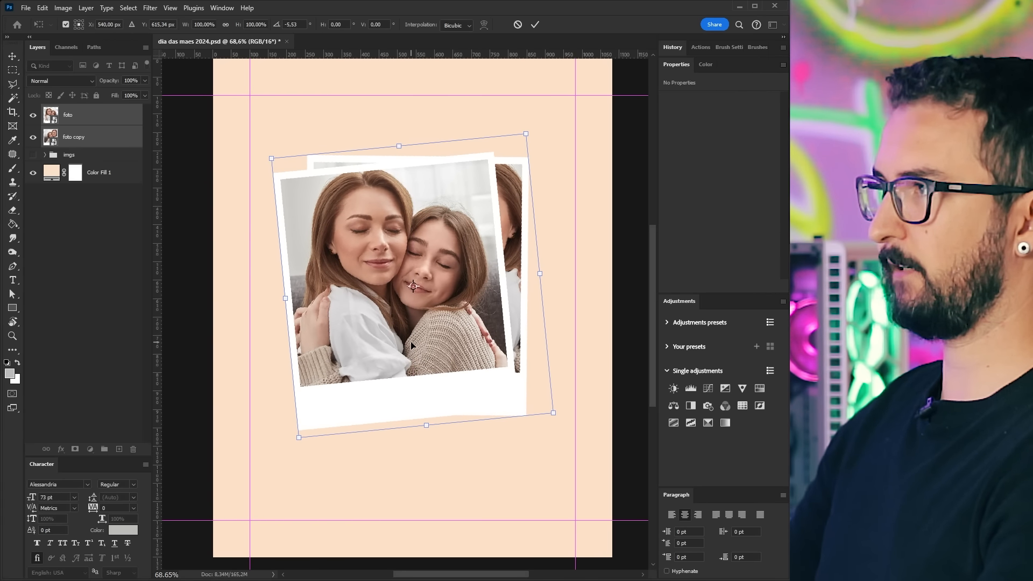
{"action": "key", "text": "Return"}
- Open the foto layer's style settings, keep the polaroids in view and enable a drop shadow
{"action": "left_click", "coordinate": [80, 120]}
{"action": "double_click", "coordinate": [99, 122]}
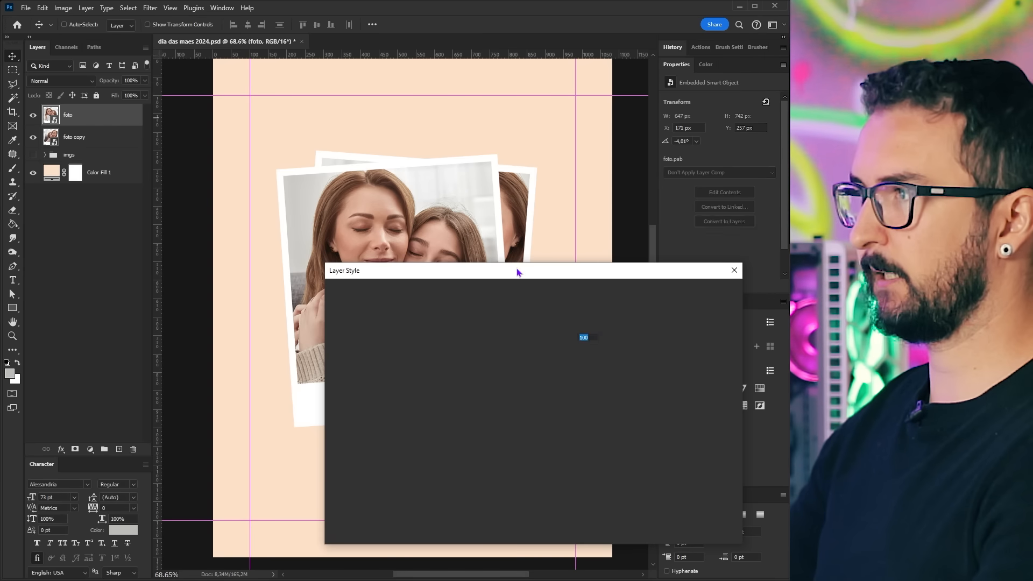
{"action": "left_click_drag", "start_coordinate": [525, 278], "coordinate": [437, 328]}
{"action": "left_click_drag", "start_coordinate": [406, 246], "coordinate": [403, 178]}
{"action": "left_click_drag", "start_coordinate": [442, 328], "coordinate": [512, 289]}
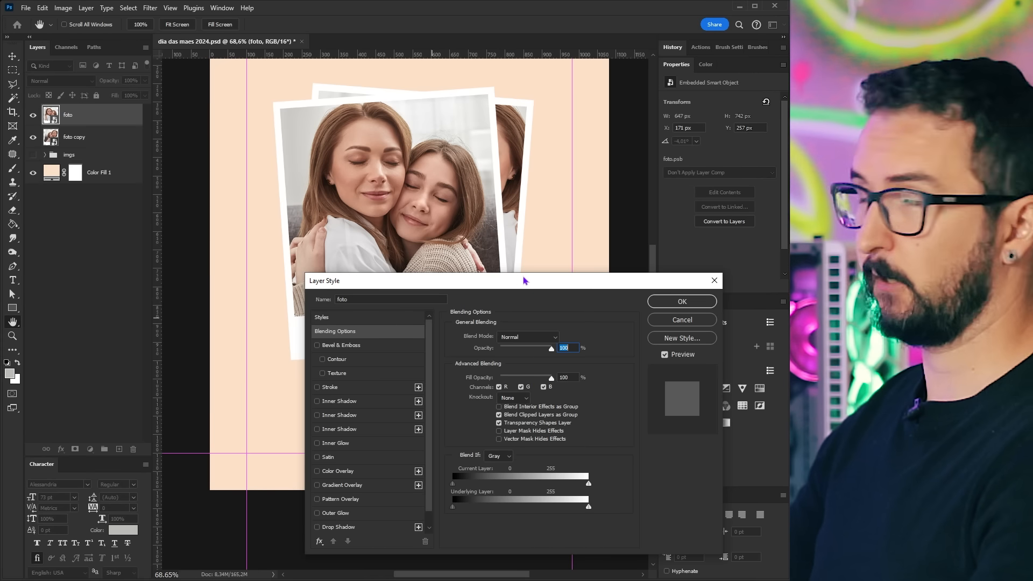
{"action": "left_click_drag", "start_coordinate": [522, 279], "coordinate": [521, 296]}
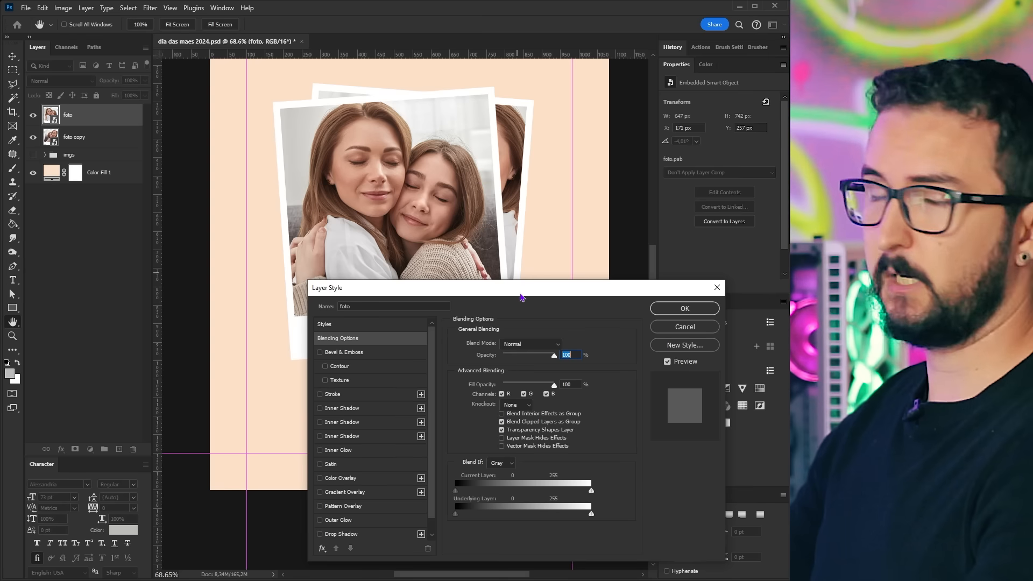
{"action": "left_click", "coordinate": [355, 535]}
- Make the foto layer's drop shadow black with Multiply blending and 100% opacity
{"action": "left_click", "coordinate": [564, 345]}
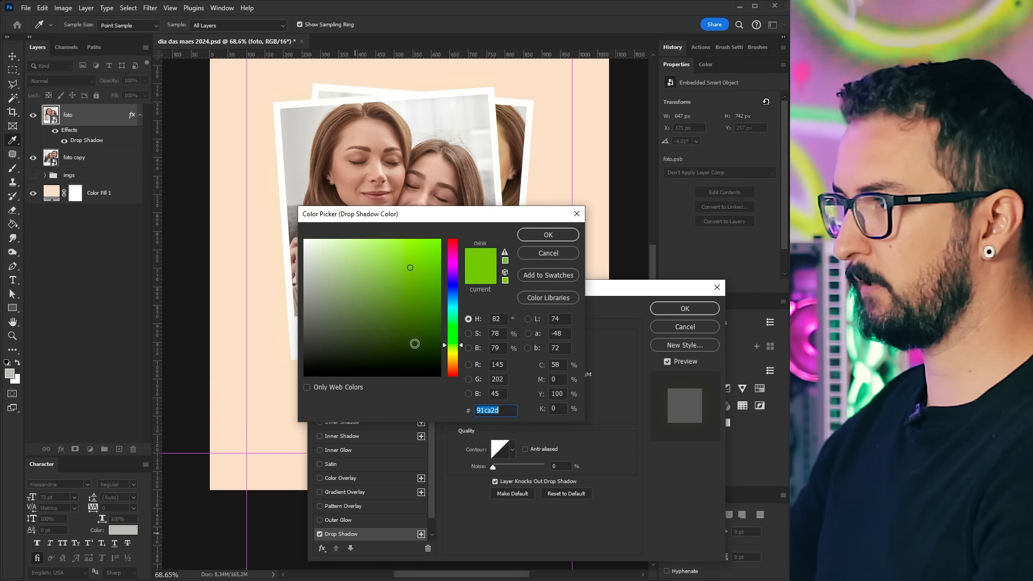
{"action": "left_click_drag", "start_coordinate": [377, 334], "coordinate": [288, 384]}
{"action": "left_click", "coordinate": [531, 240]}
{"action": "left_click", "coordinate": [520, 345]}
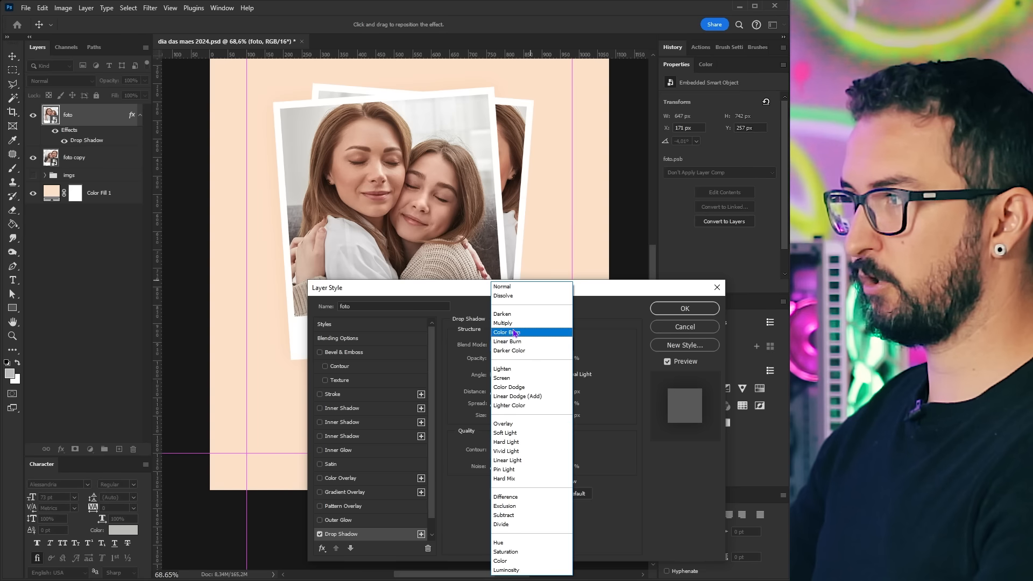
{"action": "left_click", "coordinate": [503, 326]}
{"action": "left_click_drag", "start_coordinate": [518, 364], "coordinate": [550, 364]}
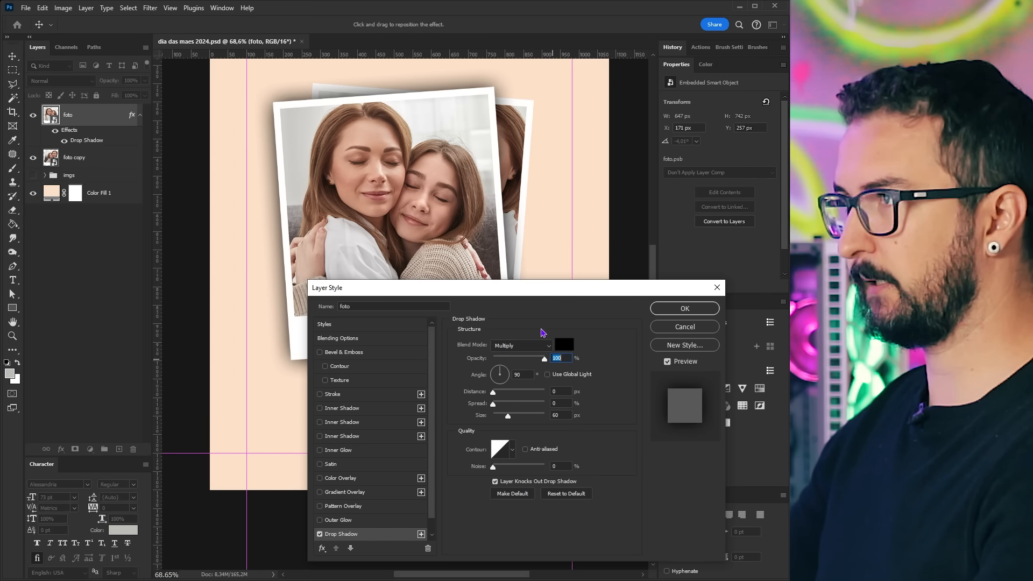
- Soften the foto layer's drop shadow to 19% opacity and a size of 62 px
{"action": "left_click_drag", "start_coordinate": [529, 298], "coordinate": [555, 377]}
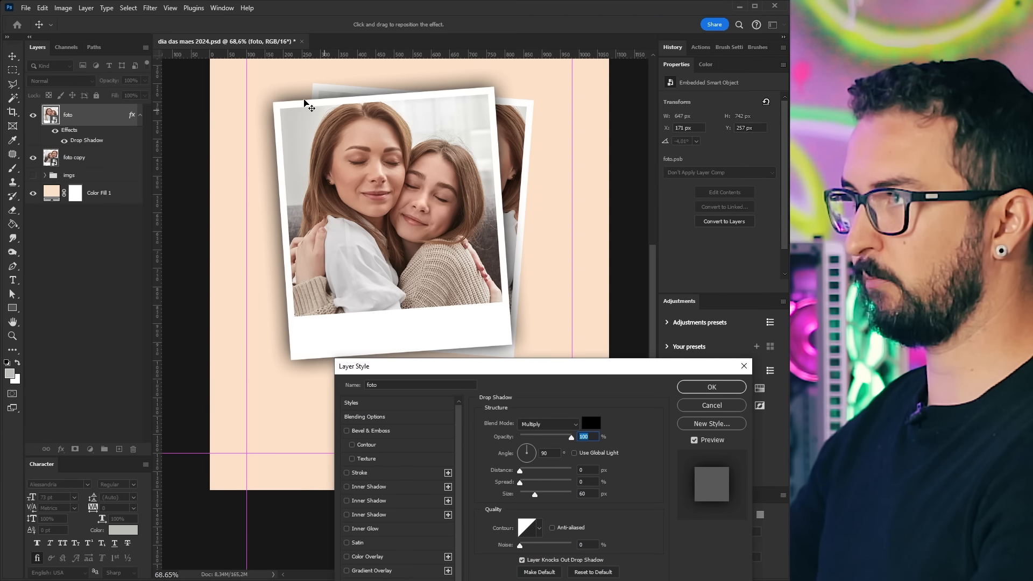
{"action": "left_click_drag", "start_coordinate": [535, 494], "coordinate": [527, 499]}
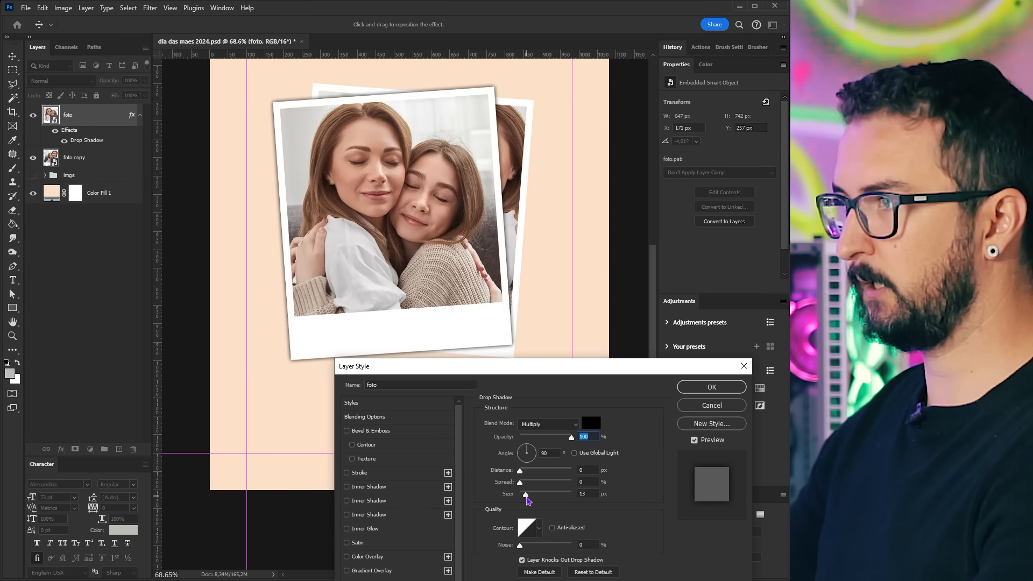
{"action": "left_click_drag", "start_coordinate": [571, 436], "coordinate": [533, 441]}
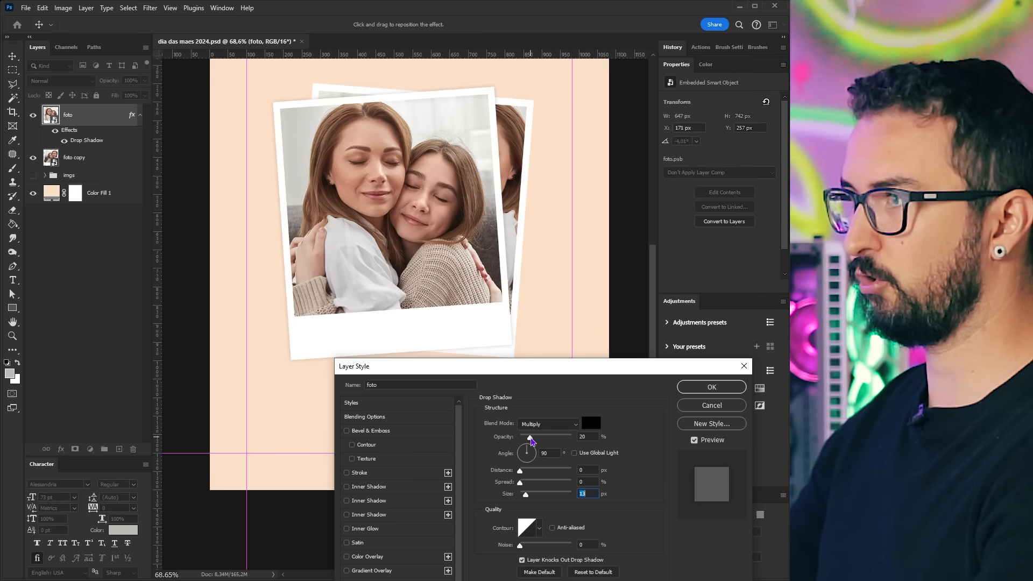
{"action": "left_click_drag", "start_coordinate": [531, 441], "coordinate": [527, 438]}
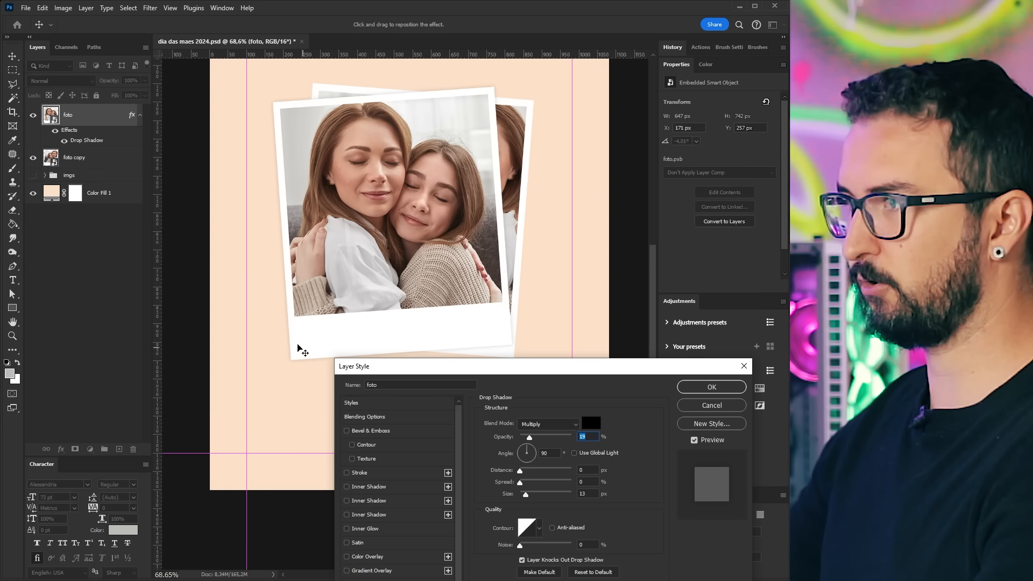
{"action": "mouse_move", "coordinate": [526, 494]}
{"action": "left_mouse_down"}
{"action": "mouse_move", "coordinate": [545, 497]}
{"action": "mouse_move", "coordinate": [537, 501]}
{"action": "left_mouse_up"}
{"action": "left_click_drag", "start_coordinate": [554, 366], "coordinate": [573, 213]}
- Add a second drop shadow to the foto layer with a size of 13 px and 14% opacity
{"action": "left_click", "coordinate": [467, 459]}
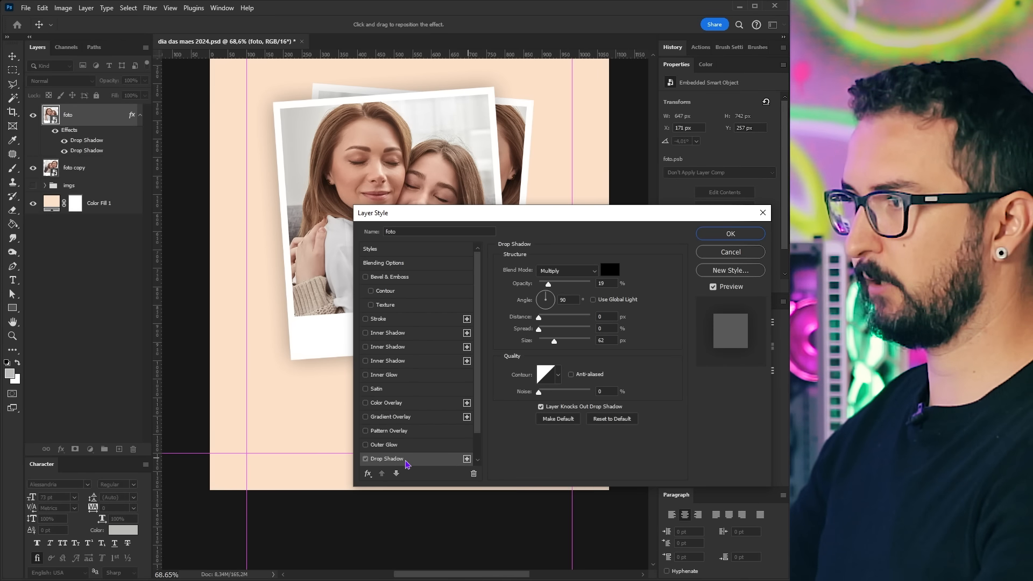
{"action": "scroll", "coordinate": [408, 458], "scroll_direction": "down", "scroll_amount": 1}
{"action": "left_click_drag", "start_coordinate": [550, 343], "coordinate": [544, 342]}
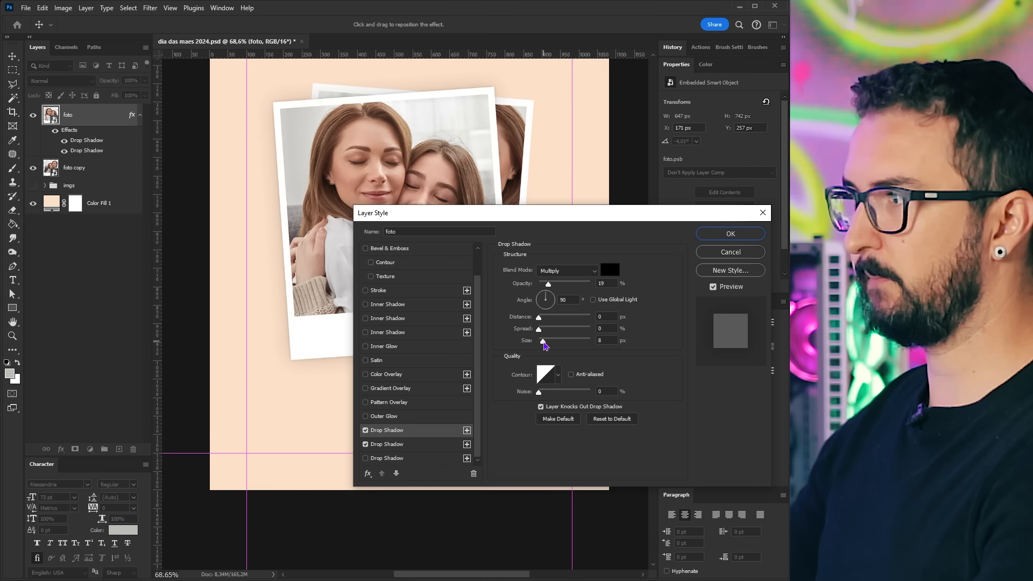
{"action": "left_click_drag", "start_coordinate": [545, 345], "coordinate": [545, 345]}
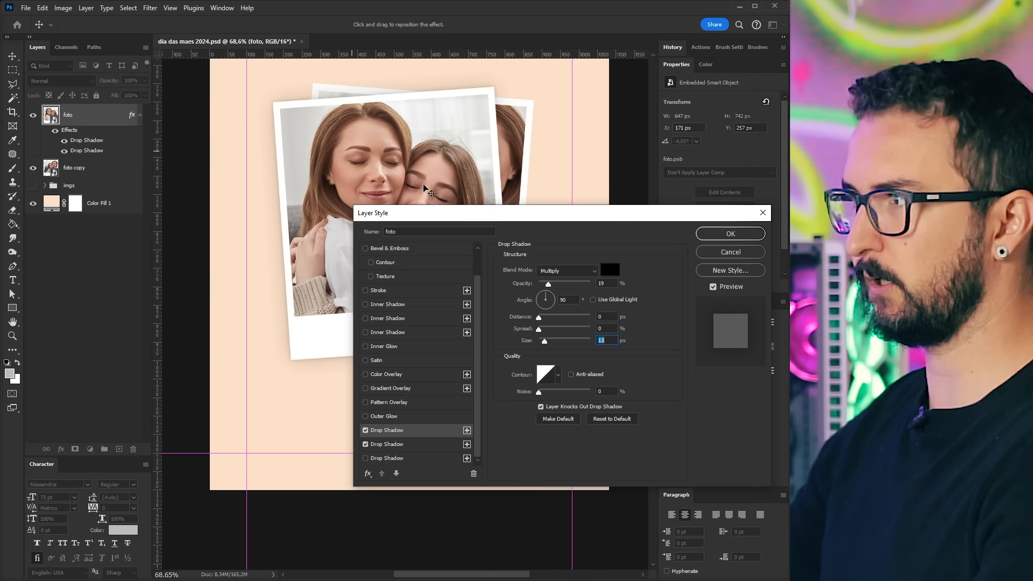
{"action": "left_click_drag", "start_coordinate": [548, 284], "coordinate": [546, 285]}
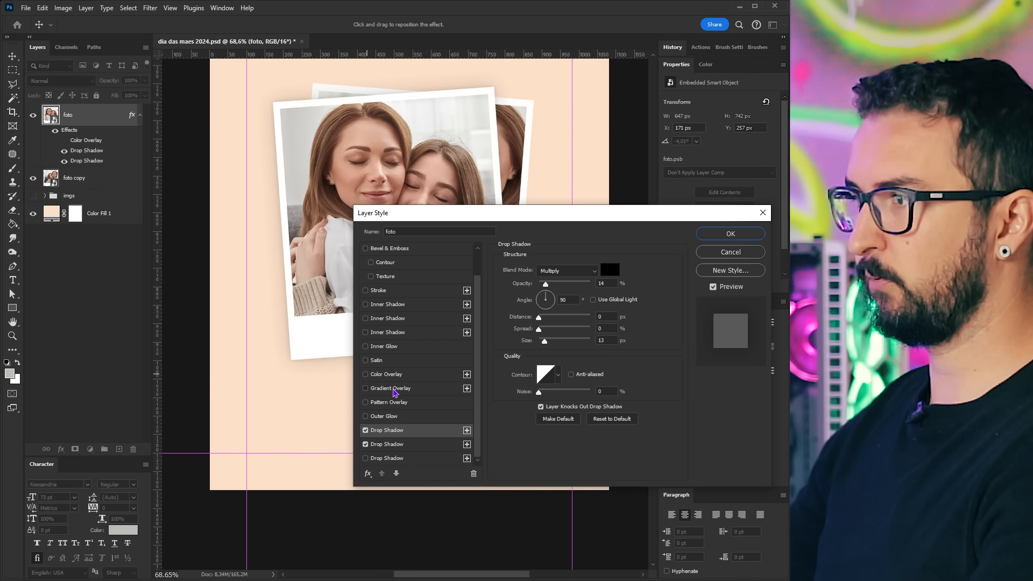
- Add a gradient overlay to the foto layer using the Black, White preset in Linear style
{"action": "left_click", "coordinate": [381, 391]}
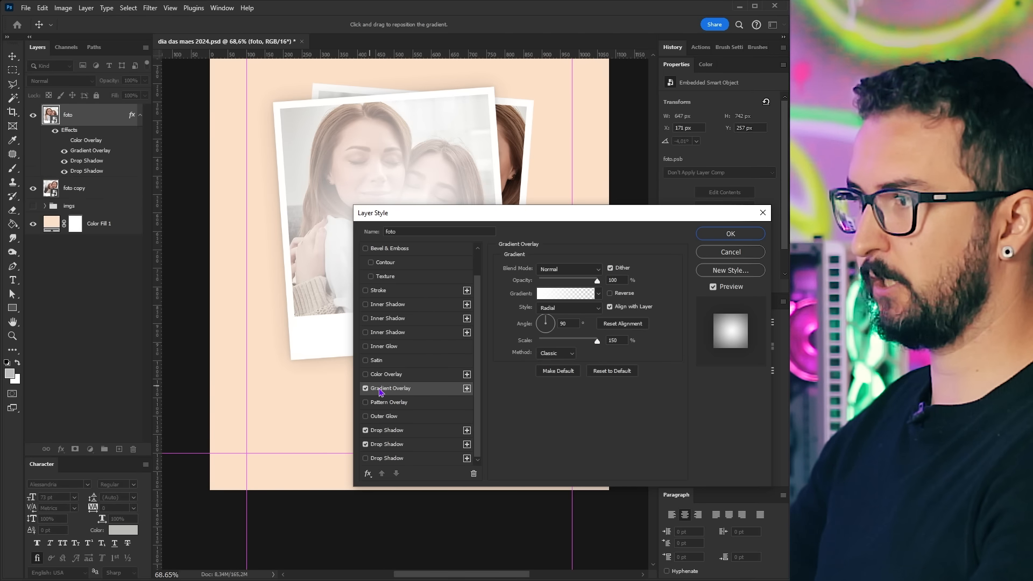
{"action": "left_click", "coordinate": [578, 297]}
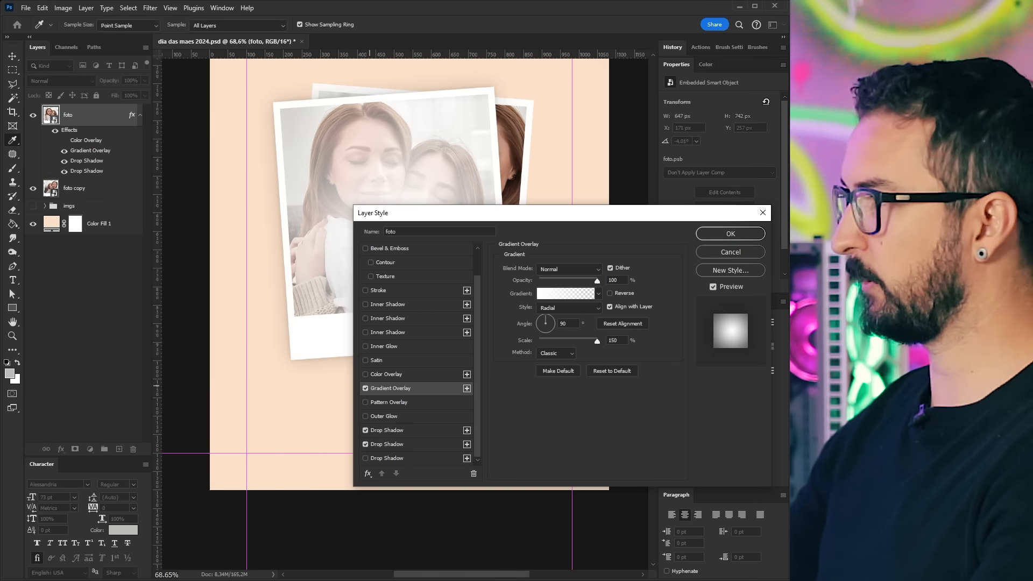
{"action": "left_click", "coordinate": [379, 215]}
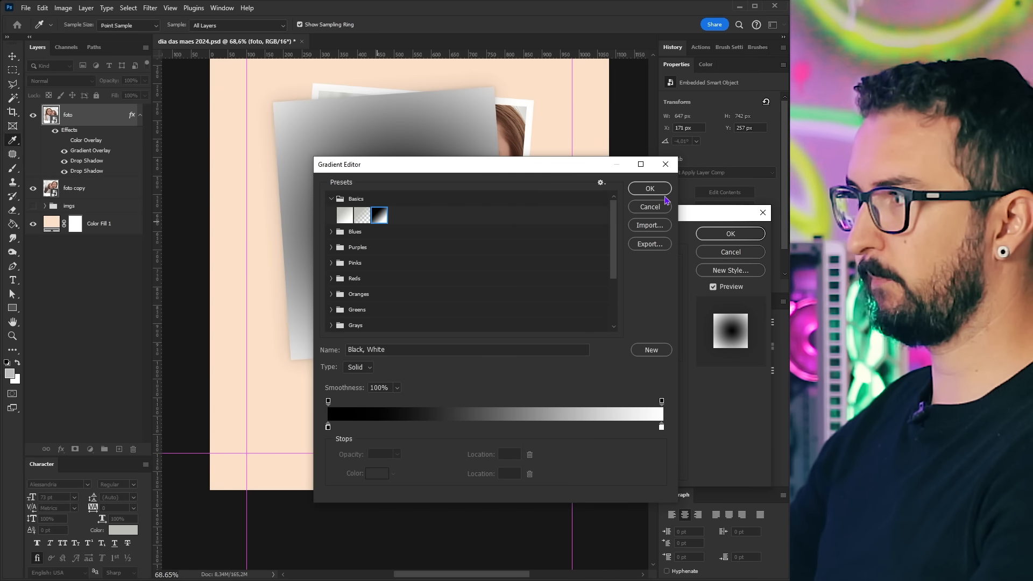
{"action": "left_click", "coordinate": [650, 190]}
{"action": "left_click", "coordinate": [581, 311]}
{"action": "left_click", "coordinate": [565, 319]}
{"action": "left_click_drag", "start_coordinate": [550, 214], "coordinate": [418, 307]}
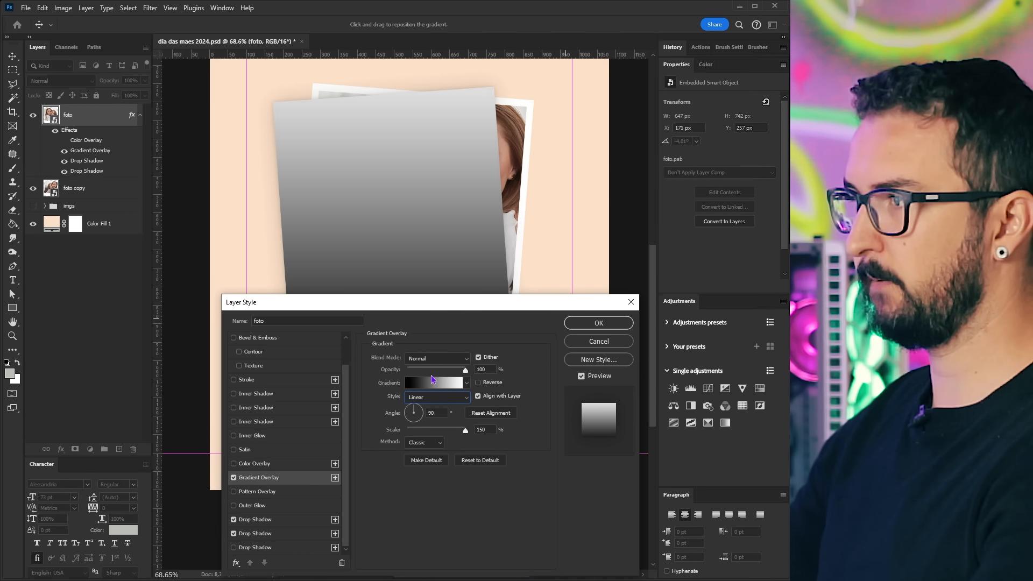
- Set the gradient overlay to Multiply at 7% opacity and compare the polaroid with and without it
{"action": "left_click", "coordinate": [437, 359]}
{"action": "left_click", "coordinate": [428, 326]}
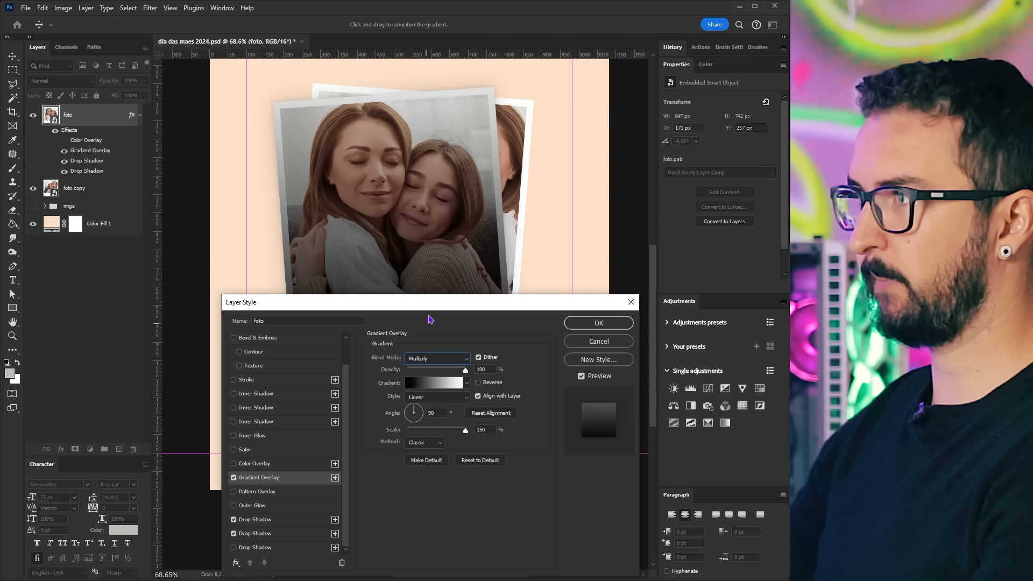
{"action": "left_click_drag", "start_coordinate": [430, 304], "coordinate": [419, 387]}
{"action": "left_click_drag", "start_coordinate": [460, 451], "coordinate": [412, 463]}
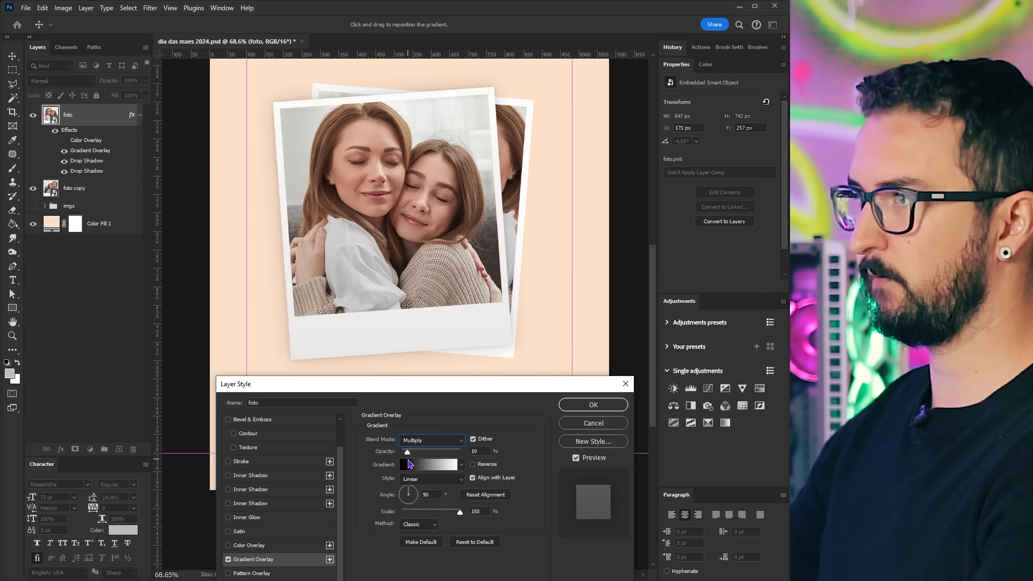
{"action": "left_click", "coordinate": [228, 560]}
{"action": "left_click", "coordinate": [228, 560]}
{"action": "left_click", "coordinate": [228, 560]}
{"action": "left_click", "coordinate": [228, 560]}
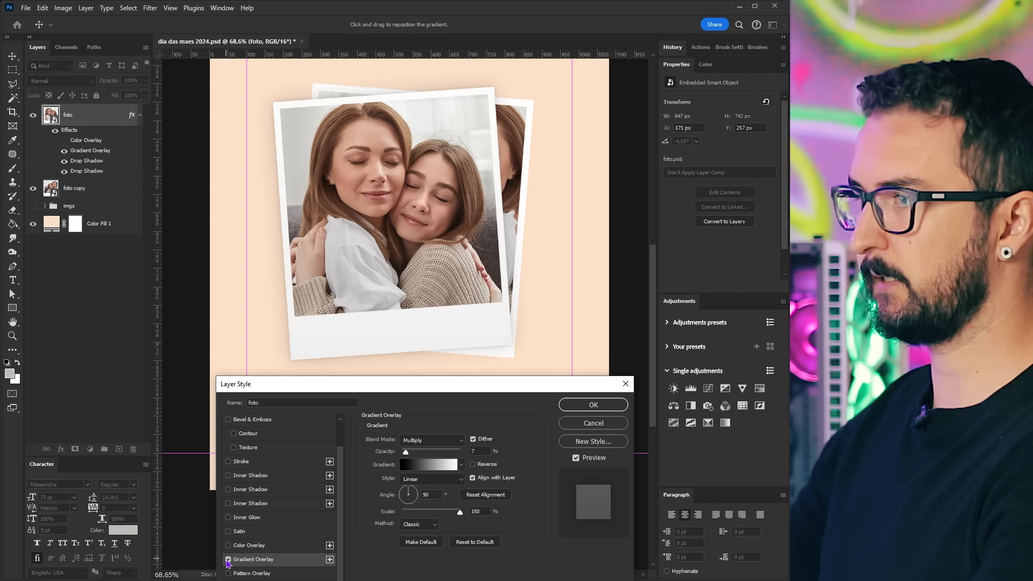
- Strengthen the gradient overlay to 71% opacity and 63% scale, and make it a reversed Radial gradient
{"action": "left_click_drag", "start_coordinate": [413, 456], "coordinate": [444, 456]}
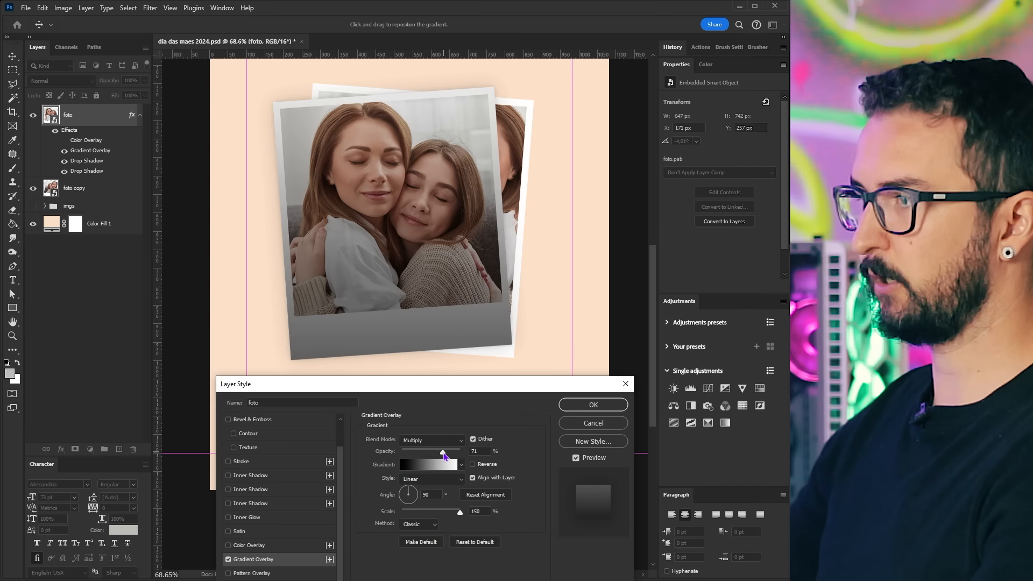
{"action": "left_click_drag", "start_coordinate": [460, 512], "coordinate": [422, 516]}
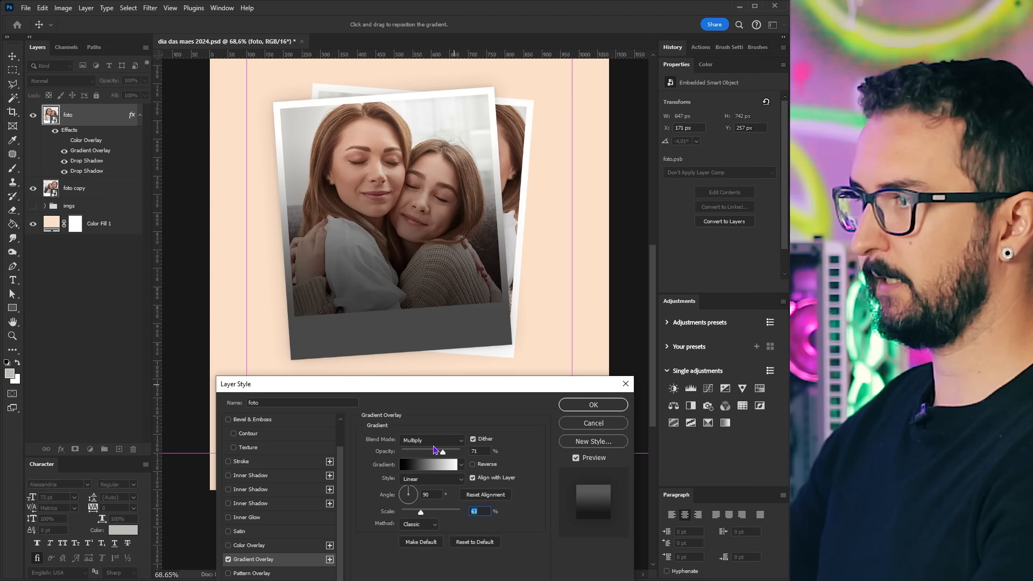
{"action": "left_click", "coordinate": [461, 479]}
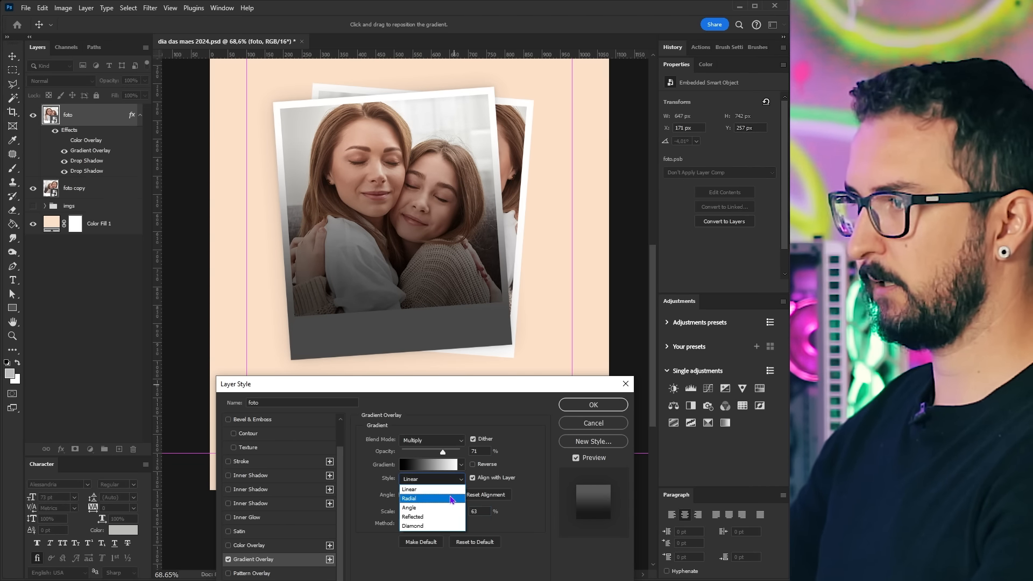
{"action": "left_click", "coordinate": [450, 493]}
{"action": "left_click", "coordinate": [473, 465]}
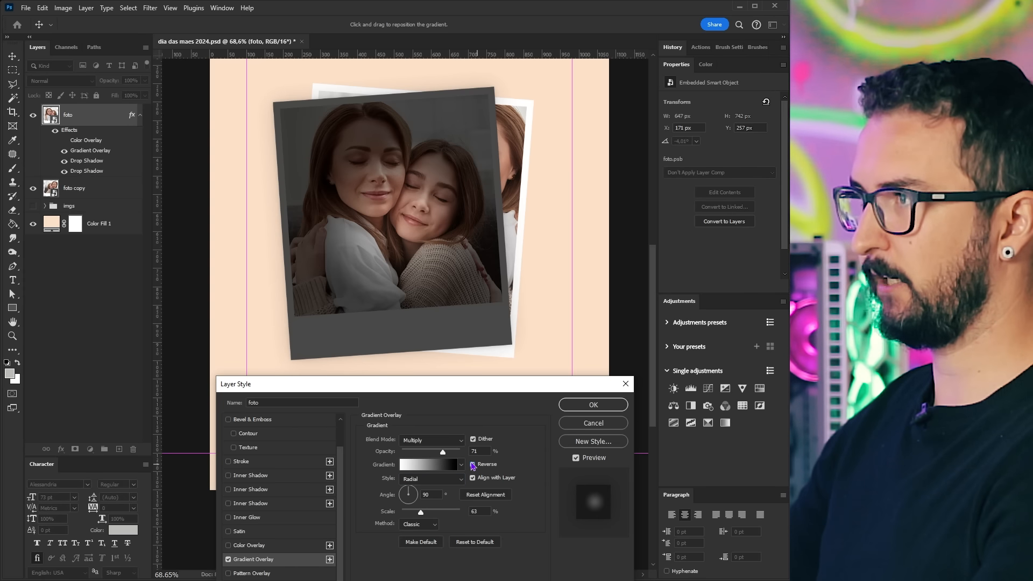
- Set the overlay's scale to 150%, adjust the gradient's position on the photo, reduce its opacity to a faint tint and apply the styles
{"action": "left_click_drag", "start_coordinate": [421, 513], "coordinate": [459, 514]}
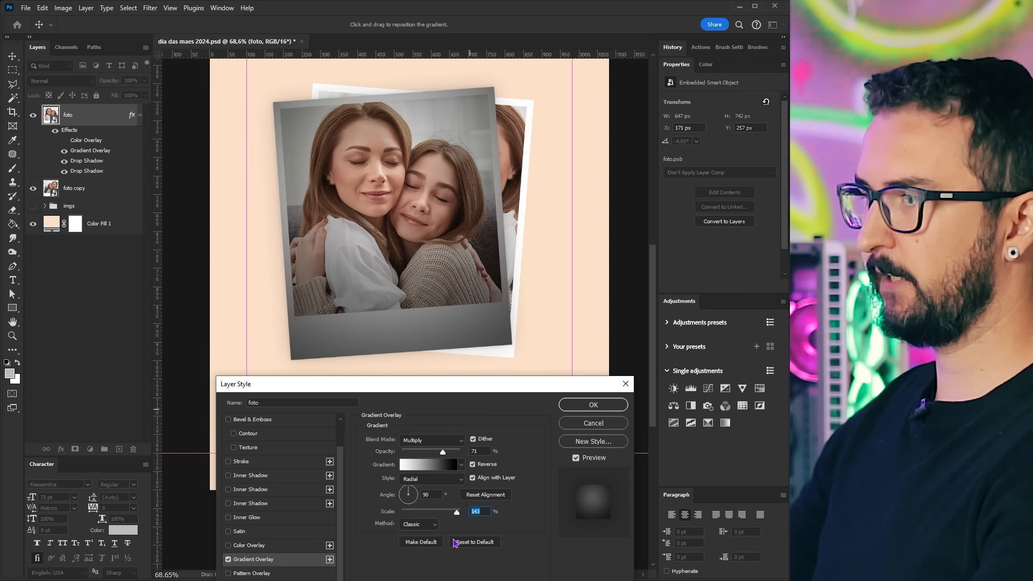
{"action": "left_click_drag", "start_coordinate": [462, 515], "coordinate": [463, 514]}
{"action": "left_click_drag", "start_coordinate": [385, 222], "coordinate": [396, 186]}
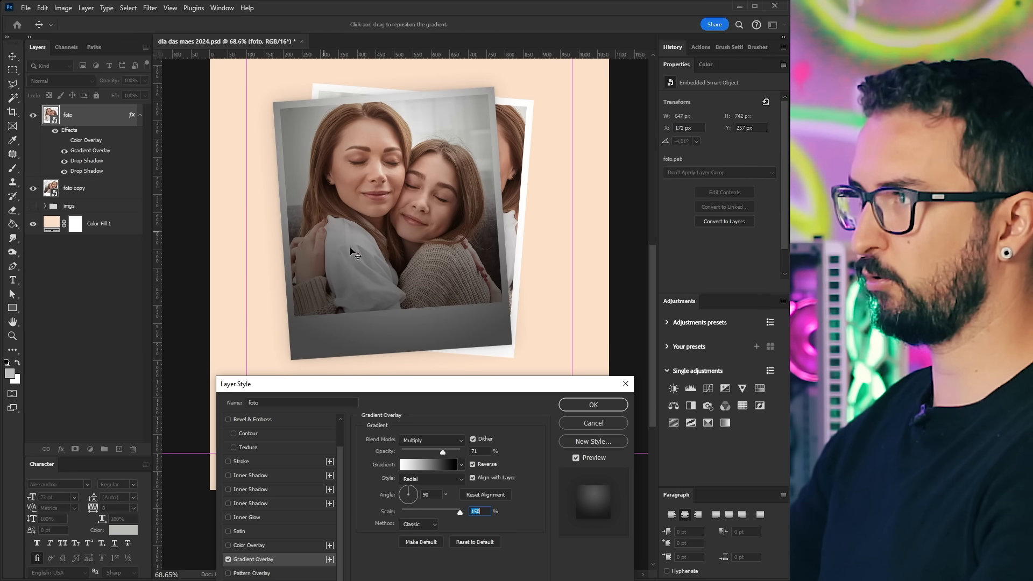
{"action": "left_click_drag", "start_coordinate": [442, 452], "coordinate": [406, 451]}
{"action": "left_click", "coordinate": [594, 405]}
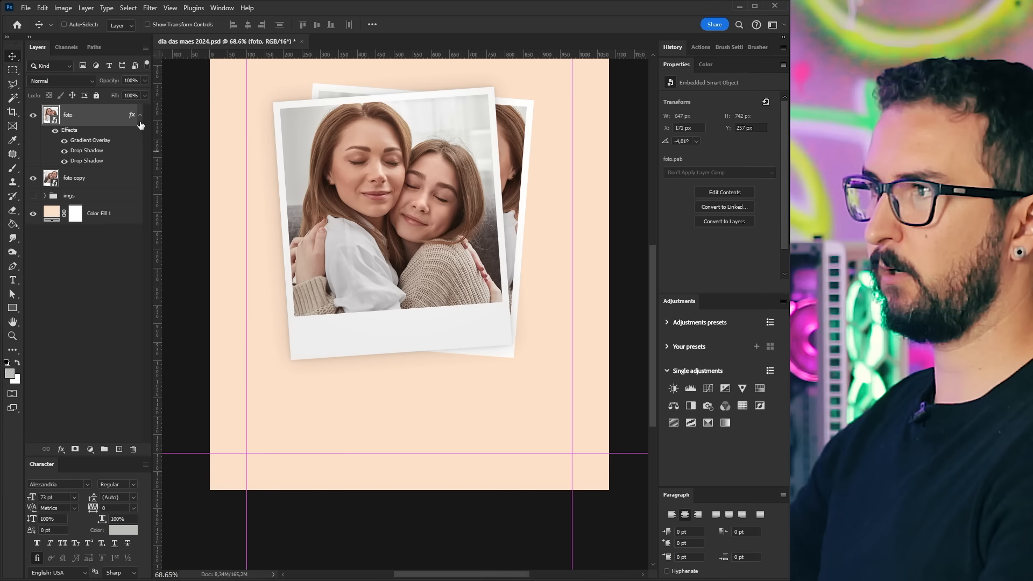
- Copy the foto layer's effects onto the foto copy layer and collapse both effect lists
{"action": "left_click", "coordinate": [140, 114]}
{"action": "left_click_drag", "start_coordinate": [131, 115], "coordinate": [134, 139]}
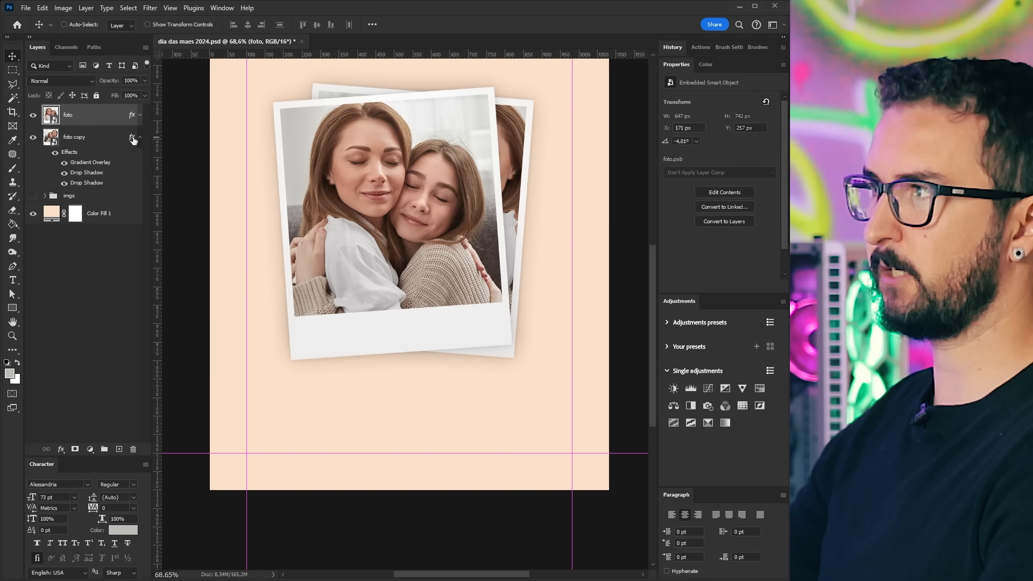
{"action": "left_click_drag", "start_coordinate": [532, 253], "coordinate": [534, 338]}
{"action": "left_click", "coordinate": [140, 137]}
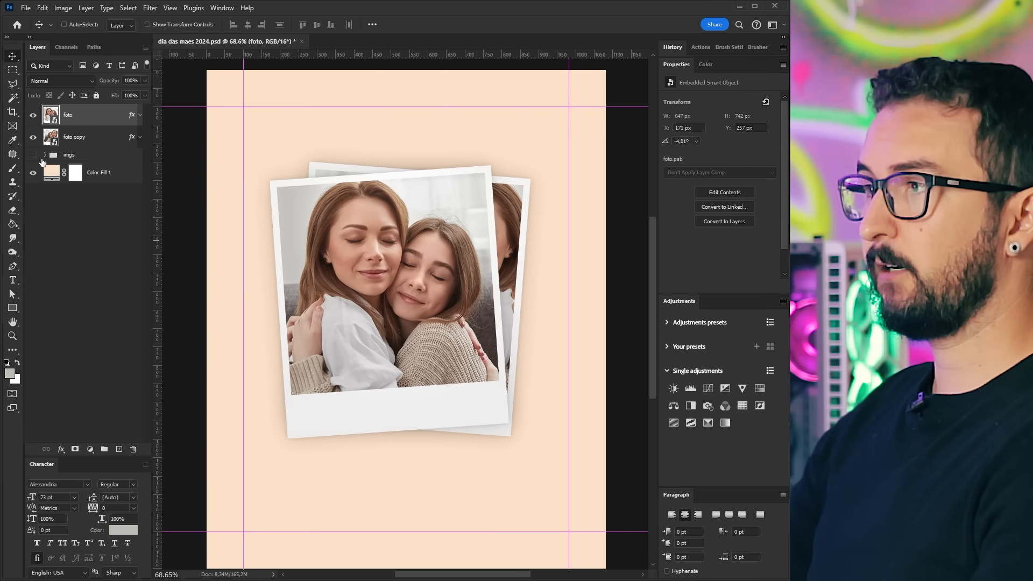
- Show and expand the imgs group, and scale its images together to about 53.6% at the canvas centre
{"action": "left_click", "coordinate": [33, 156]}
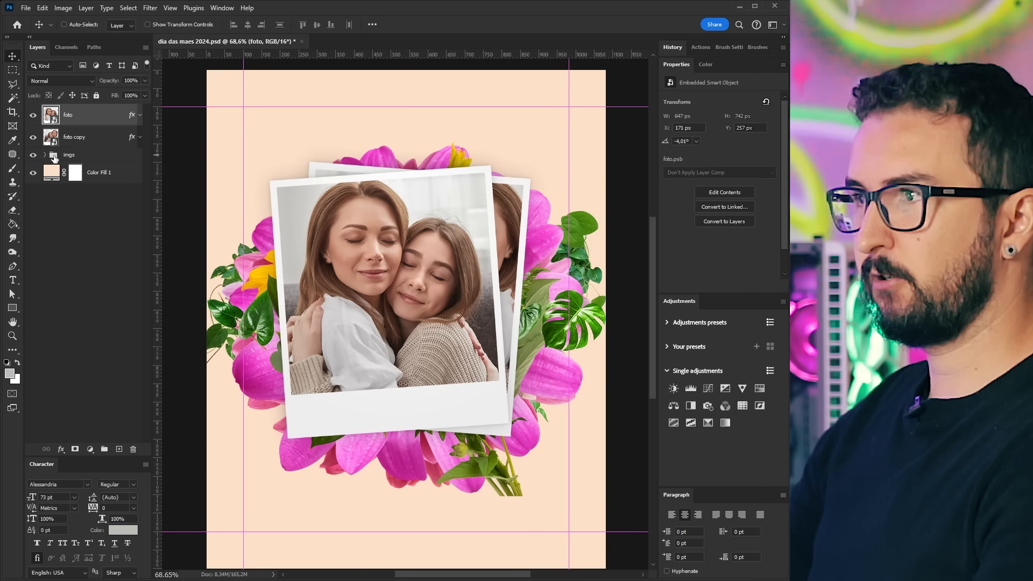
{"action": "left_click", "coordinate": [45, 155]}
{"action": "left_click", "coordinate": [64, 172]}
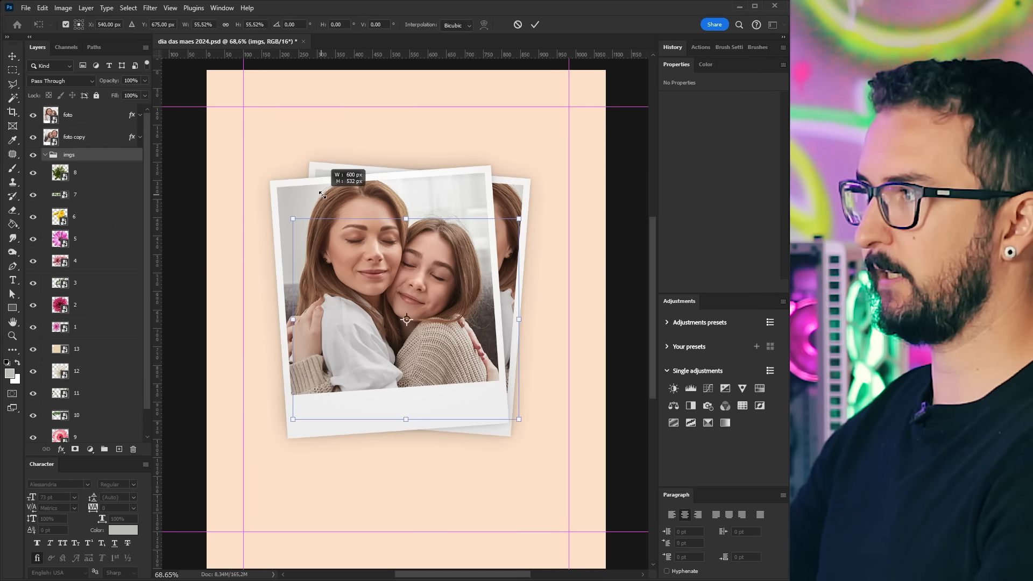
{"action": "left_click_drag", "start_coordinate": [318, 189], "coordinate": [325, 195]}
{"action": "key", "text": "Return"}
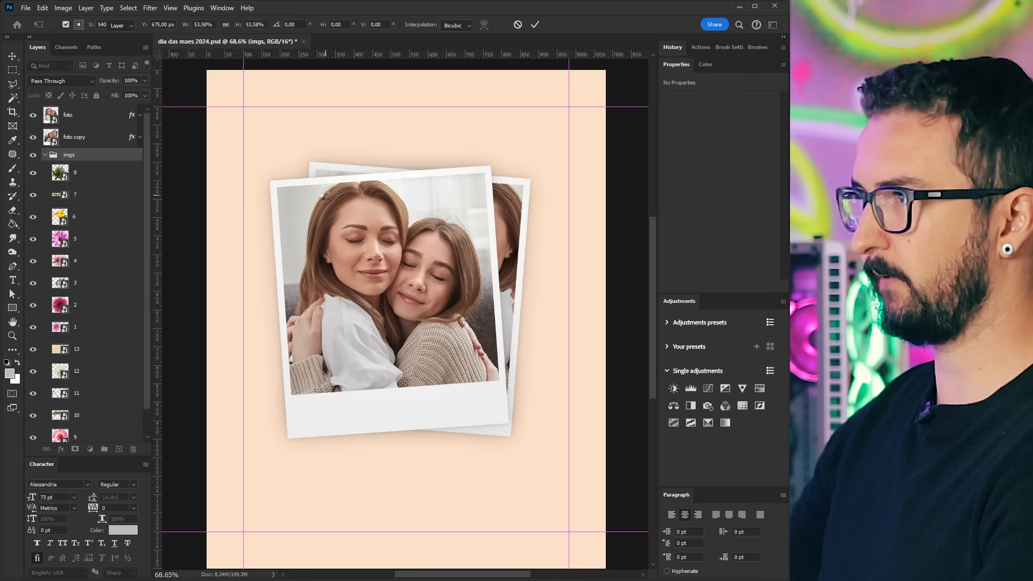
- Place the fern behind the polaroids' upper-right corner at about X 577, Y 171 px, with its layer directly below foto copy
{"action": "left_click", "coordinate": [63, 175]}
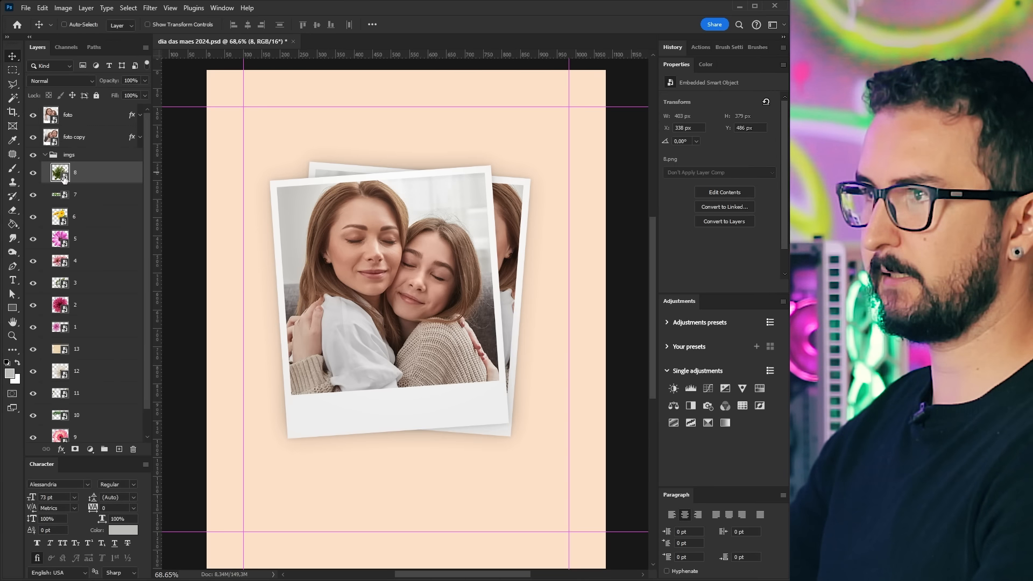
{"action": "left_click_drag", "start_coordinate": [409, 289], "coordinate": [492, 224]}
{"action": "left_click_drag", "start_coordinate": [64, 178], "coordinate": [70, 134]}
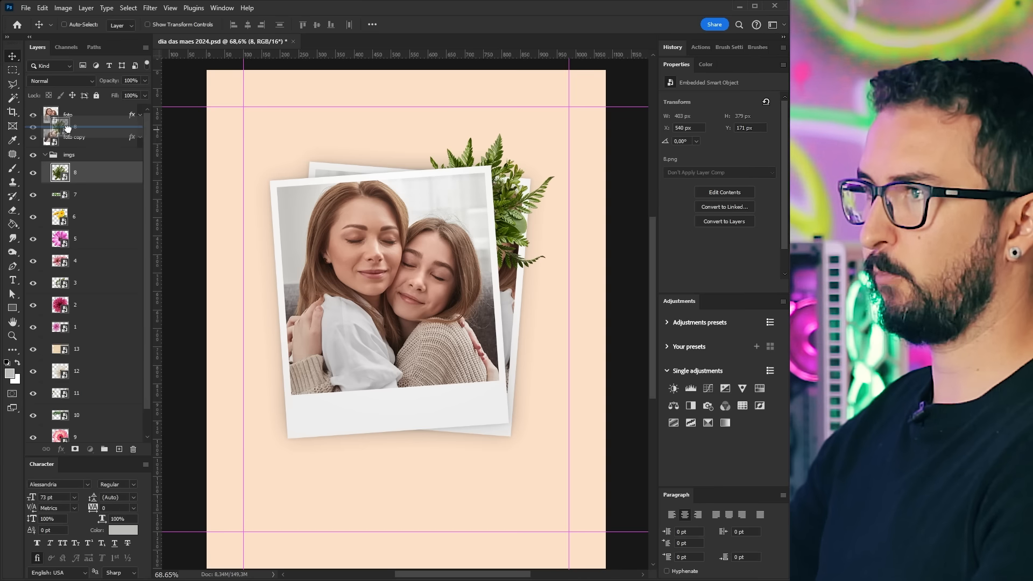
{"action": "left_click_drag", "start_coordinate": [499, 225], "coordinate": [514, 222]}
{"action": "left_click_drag", "start_coordinate": [80, 137], "coordinate": [79, 164]}
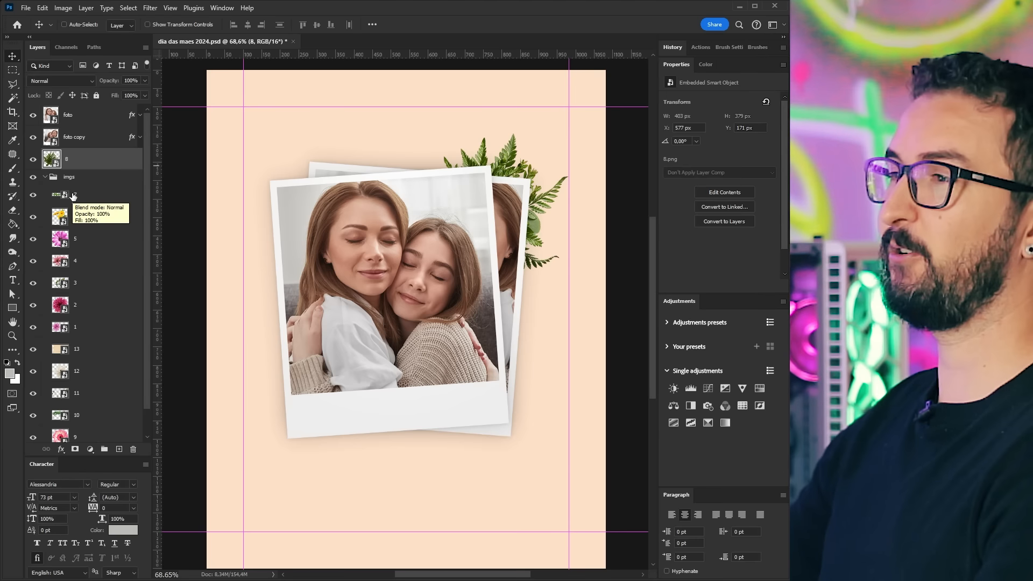
- Move the row of green leaves below the polaroids to about X 205, Y 1126 px and hide its layer
{"action": "left_click", "coordinate": [73, 196]}
{"action": "left_click_drag", "start_coordinate": [352, 114], "coordinate": [387, 475]}
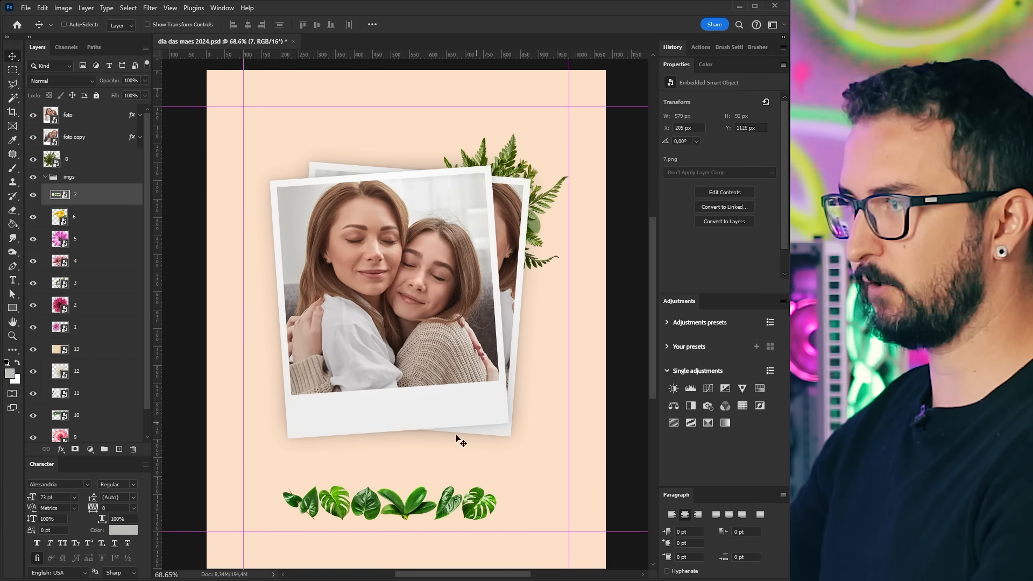
{"action": "left_click", "coordinate": [33, 194]}
- Place the yellow flowers at the polaroids' upper-left corner, with their layer between foto and foto copy
{"action": "left_click", "coordinate": [63, 225]}
{"action": "left_click_drag", "start_coordinate": [441, 361], "coordinate": [347, 252]}
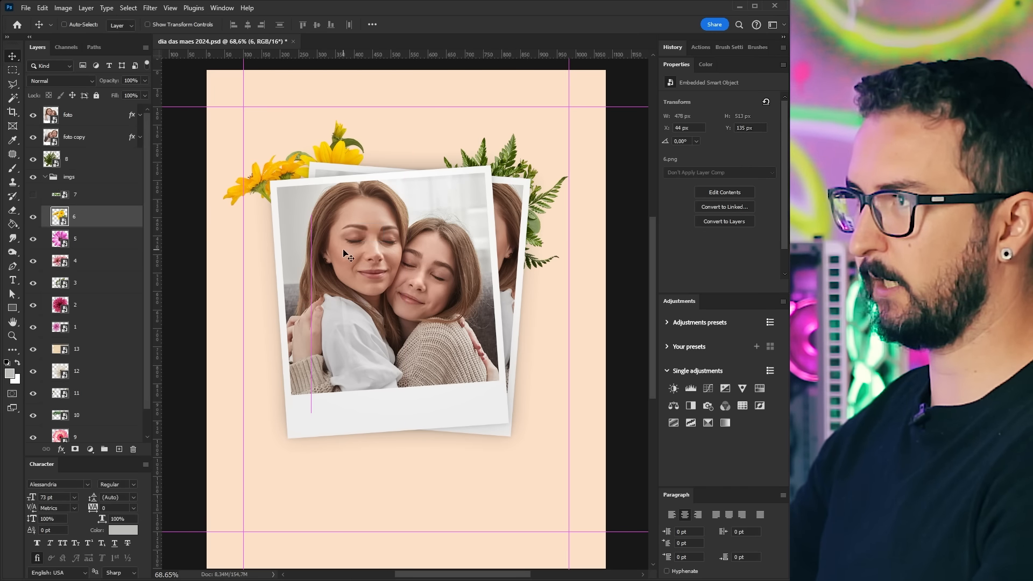
{"action": "left_click_drag", "start_coordinate": [74, 225], "coordinate": [80, 148]}
{"action": "left_click_drag", "start_coordinate": [350, 252], "coordinate": [353, 253]}
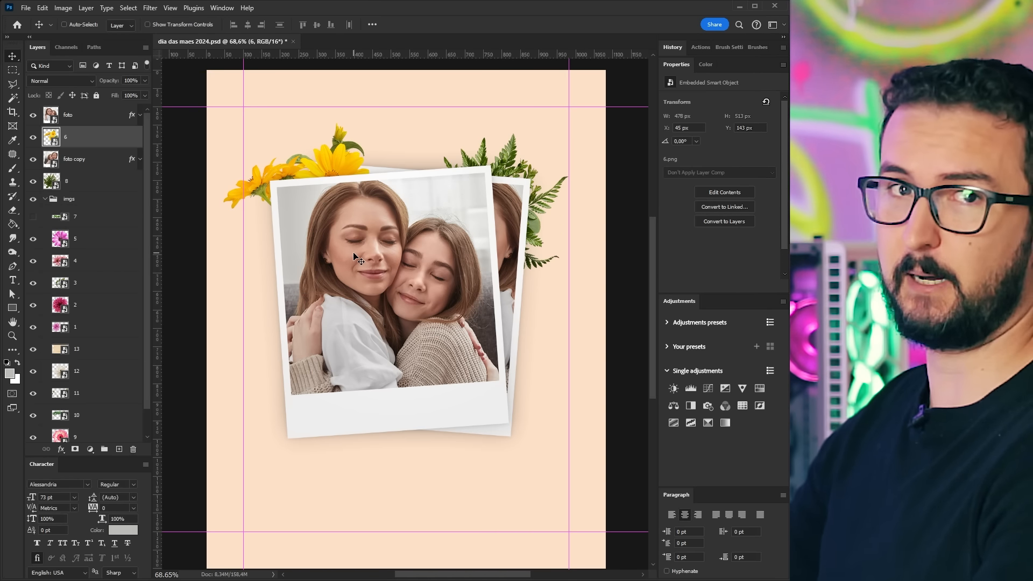
{"action": "left_click_drag", "start_coordinate": [353, 248], "coordinate": [354, 253]}
- Scale the magenta flower to about 19.6% and tuck it between the two polaroids at their lower-right corner
{"action": "left_click", "coordinate": [89, 237]}
{"action": "key", "text": "ctrl+t"}
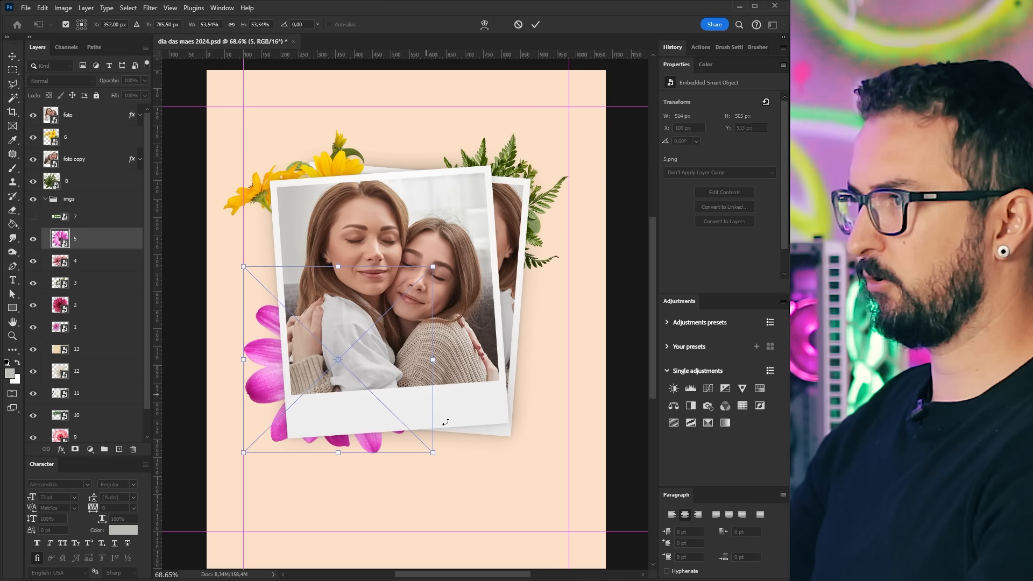
{"action": "left_click_drag", "start_coordinate": [433, 266], "coordinate": [372, 325]}
{"action": "left_click_drag", "start_coordinate": [356, 365], "coordinate": [513, 394]}
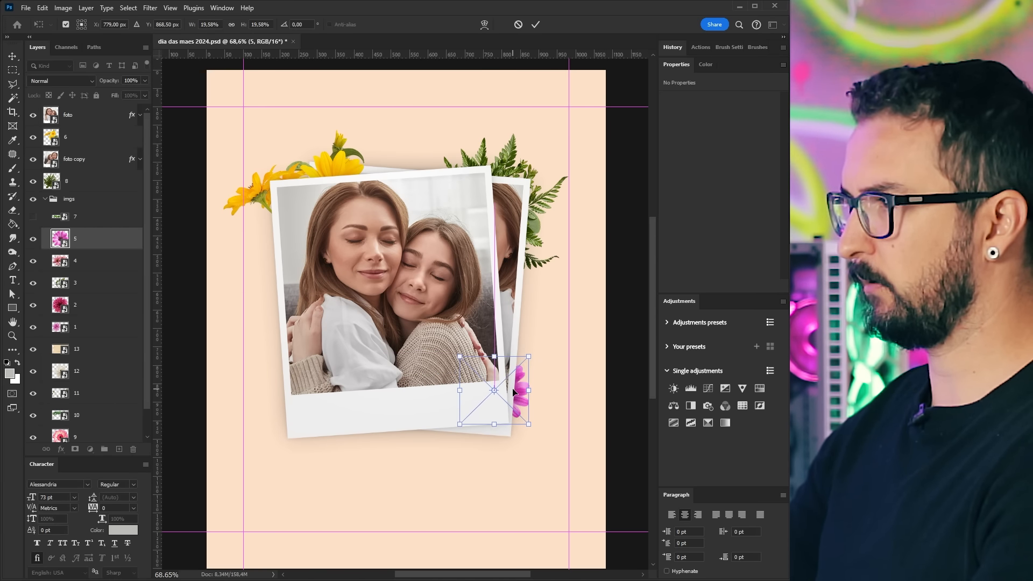
{"action": "key", "text": "Return"}
{"action": "left_click_drag", "start_coordinate": [102, 245], "coordinate": [100, 156]}
{"action": "left_click_drag", "start_coordinate": [514, 387], "coordinate": [514, 419]}
- Rotate the pink flower in layer 4 to about -101° and place it behind the polaroids' left edge
{"action": "left_click", "coordinate": [76, 261]}
{"action": "left_click_drag", "start_coordinate": [355, 334], "coordinate": [299, 397]}
{"action": "key", "text": "ctrl+t"}
{"action": "left_click_drag", "start_coordinate": [335, 465], "coordinate": [320, 380]}
{"action": "left_click_drag", "start_coordinate": [354, 440], "coordinate": [353, 439]}
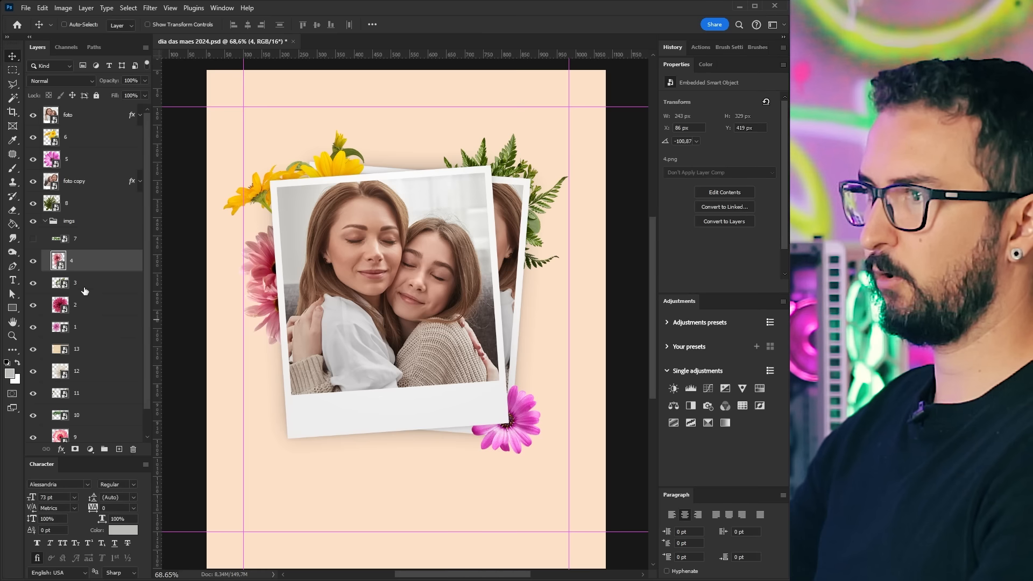
- Transform the leafy branch in layer 3 and place it behind the polaroids' left edge, just below the yellow flowers
{"action": "left_click", "coordinate": [82, 286]}
{"action": "left_click_drag", "start_coordinate": [373, 332], "coordinate": [344, 380]}
{"action": "key", "text": "ctrl+r"}
{"action": "key", "text": "ctrl+t"}
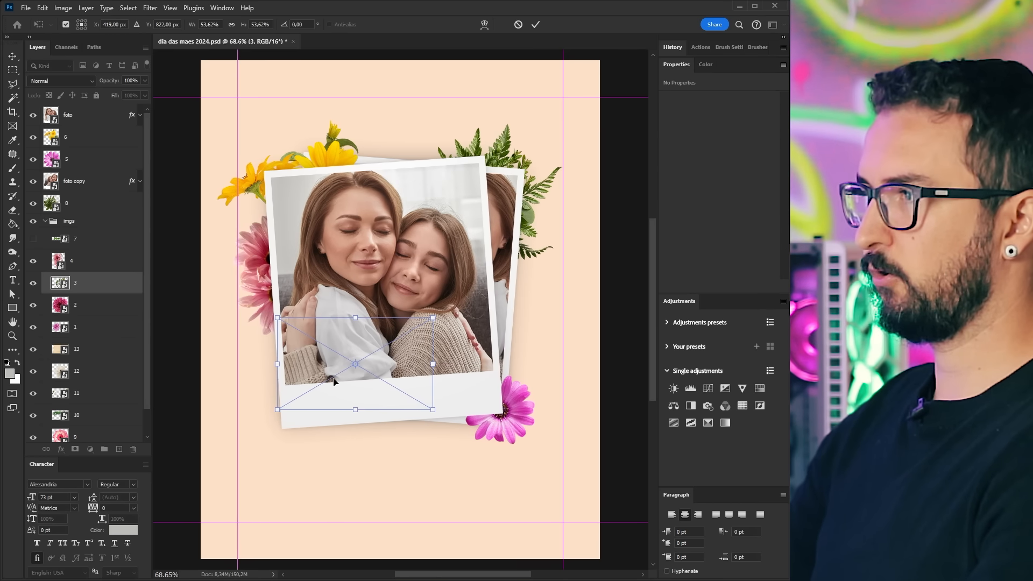
{"action": "right_click", "coordinate": [345, 381]}
{"action": "left_click", "coordinate": [355, 360]}
{"action": "left_click_drag", "start_coordinate": [345, 378], "coordinate": [315, 433]}
{"action": "left_click_drag", "start_coordinate": [424, 443], "coordinate": [323, 499]}
{"action": "left_click_drag", "start_coordinate": [350, 435], "coordinate": [323, 328]}
{"action": "key", "text": "Return"}
- Lower the pink flower by about 181 px along the polaroids' left edge and shift the leafy branch outward above it
{"action": "left_click_drag", "start_coordinate": [322, 274], "coordinate": [337, 340]}
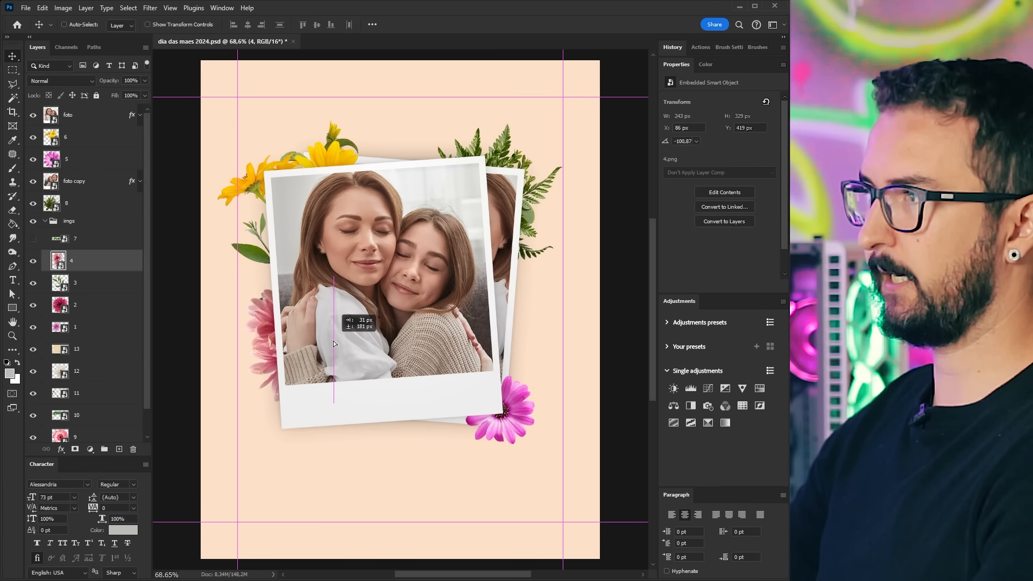
{"action": "left_click", "coordinate": [260, 253], "text": "ctrl"}
{"action": "left_click_drag", "start_coordinate": [260, 253], "coordinate": [242, 238]}
- Resize the dark pink flower in layer 2 to about 228 x 218 px and place it behind the polaroids' top edge
{"action": "left_click", "coordinate": [471, 414], "text": "ctrl"}
{"action": "key", "text": "ctrl+t"}
{"action": "left_click_drag", "start_coordinate": [477, 407], "coordinate": [438, 198]}
{"action": "key", "text": "Return"}
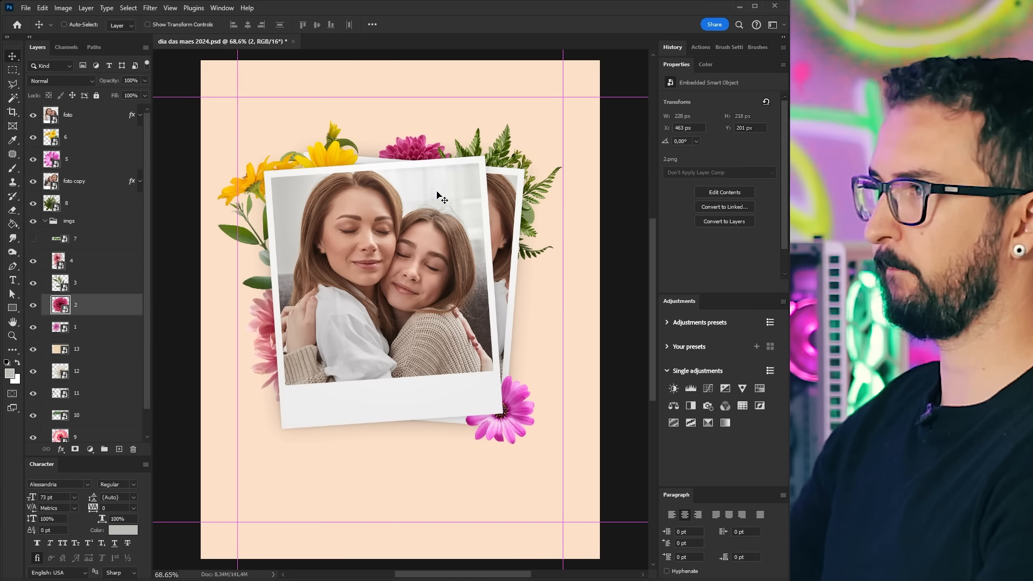
- Place the lilac flower in layer 1 behind the polaroids' top edge and resize the yellow flowers to about 416 x 445 px
{"action": "left_click", "coordinate": [92, 326]}
{"action": "left_click_drag", "start_coordinate": [371, 318], "coordinate": [377, 195]}
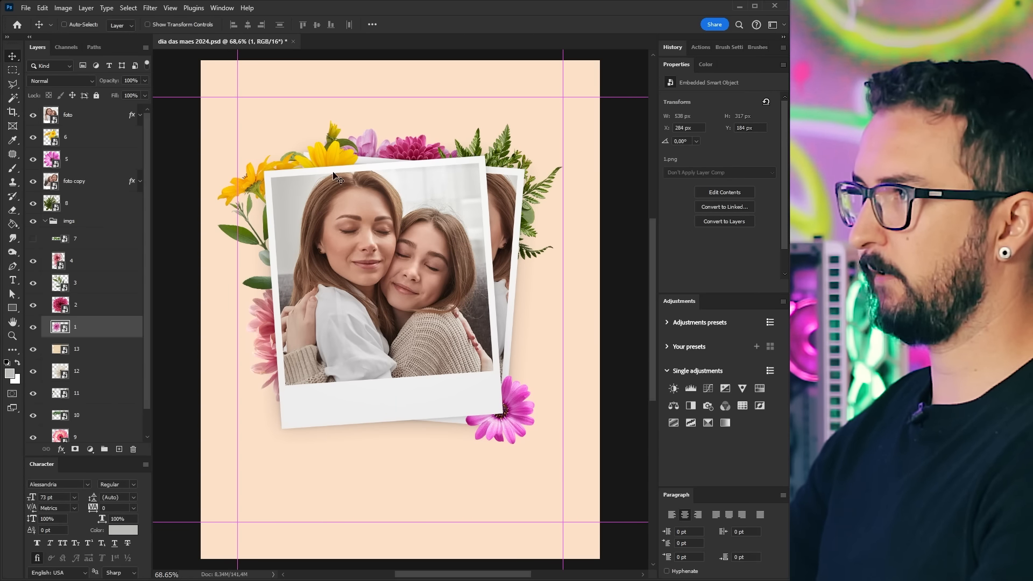
{"action": "left_click_drag", "start_coordinate": [323, 160], "coordinate": [315, 145], "text": "ctrl"}
{"action": "key", "text": "ctrl+t"}
{"action": "left_click_drag", "start_coordinate": [381, 295], "coordinate": [340, 260], "text": "alt"}
{"action": "key", "text": "Return"}
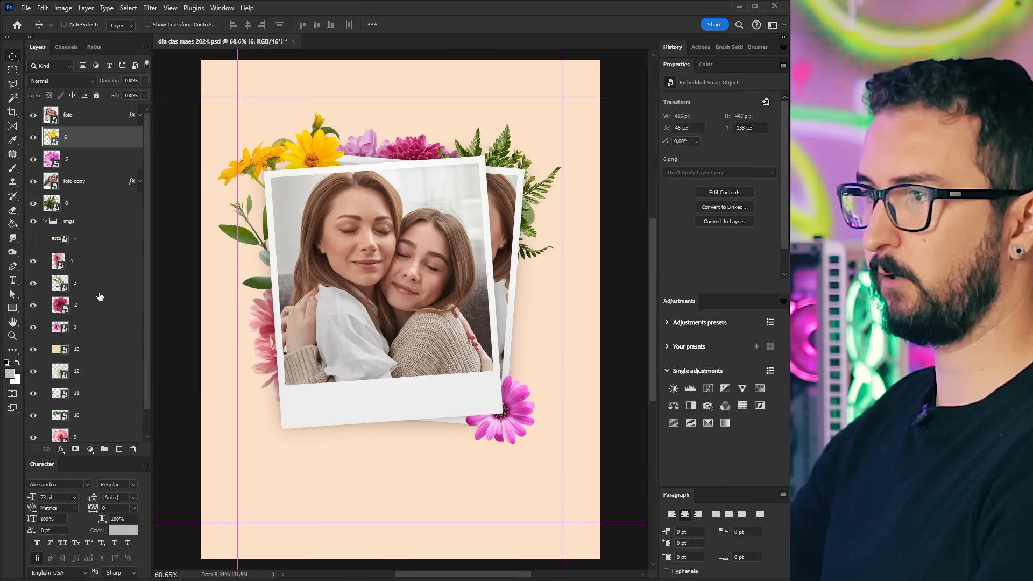
- Bring the white lily in layer 12 to the front, rotate it to 27.45°, and place it over the polaroids' lower-right corner
{"action": "left_click", "coordinate": [79, 370]}
{"action": "left_click_drag", "start_coordinate": [252, 414], "coordinate": [487, 367]}
{"action": "left_click_drag", "start_coordinate": [80, 372], "coordinate": [78, 110]}
{"action": "mouse_move", "coordinate": [507, 351]}
{"action": "left_mouse_down"}
{"action": "mouse_move", "coordinate": [483, 366]}
{"action": "mouse_move", "coordinate": [498, 362]}
{"action": "left_mouse_up"}
{"action": "key", "text": "ctrl+t"}
{"action": "left_click_drag", "start_coordinate": [555, 406], "coordinate": [518, 372]}
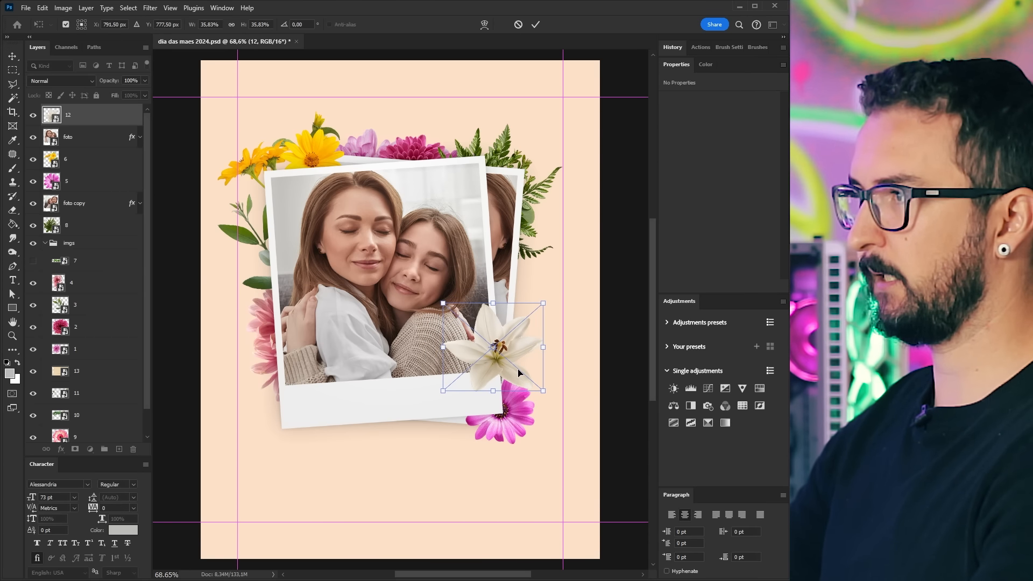
{"action": "key", "text": "Return"}
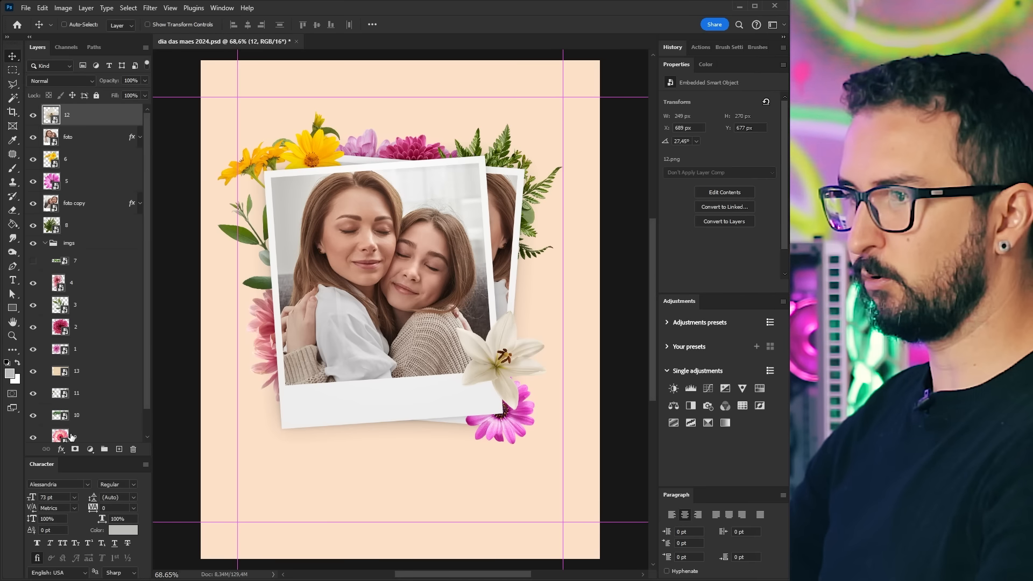
- Bring the ivy in layer 10 to the front, resize it, and hang it from the canvas's top-right corner
{"action": "scroll", "coordinate": [71, 437], "scroll_direction": "down", "scroll_amount": 1}
{"action": "left_click", "coordinate": [42, 388]}
{"action": "left_click_drag", "start_coordinate": [404, 353], "coordinate": [388, 199]}
{"action": "scroll", "coordinate": [78, 414], "scroll_direction": "up", "scroll_amount": 1}
{"action": "left_click_drag", "start_coordinate": [77, 416], "coordinate": [94, 108]}
{"action": "left_click_drag", "start_coordinate": [416, 195], "coordinate": [409, 233]}
{"action": "key", "text": "ctrl+t"}
{"action": "left_click_drag", "start_coordinate": [482, 253], "coordinate": [505, 265]}
{"action": "left_click_drag", "start_coordinate": [443, 196], "coordinate": [442, 201]}
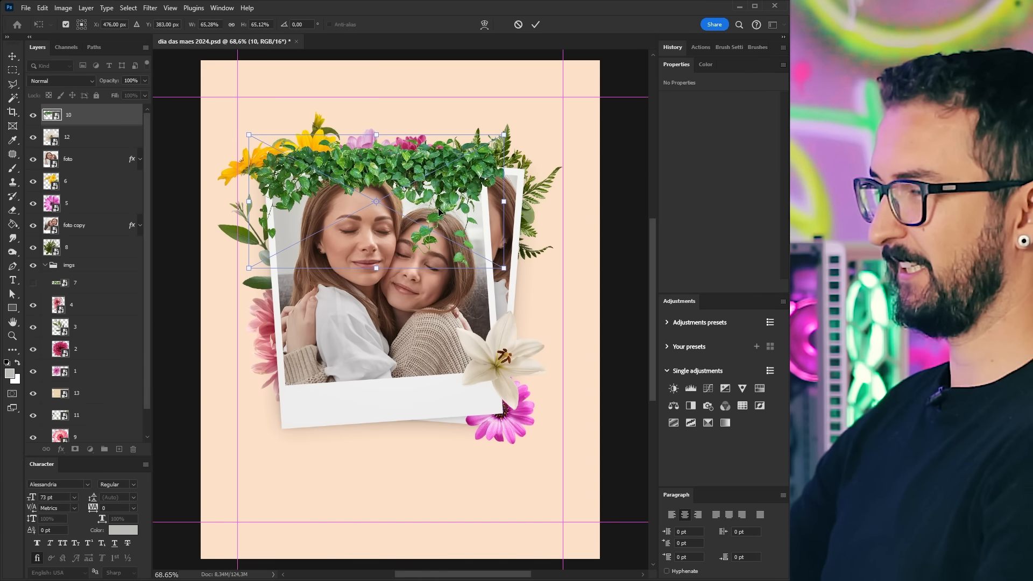
{"action": "left_click_drag", "start_coordinate": [430, 227], "coordinate": [569, 82]}
{"action": "key", "text": "Return"}
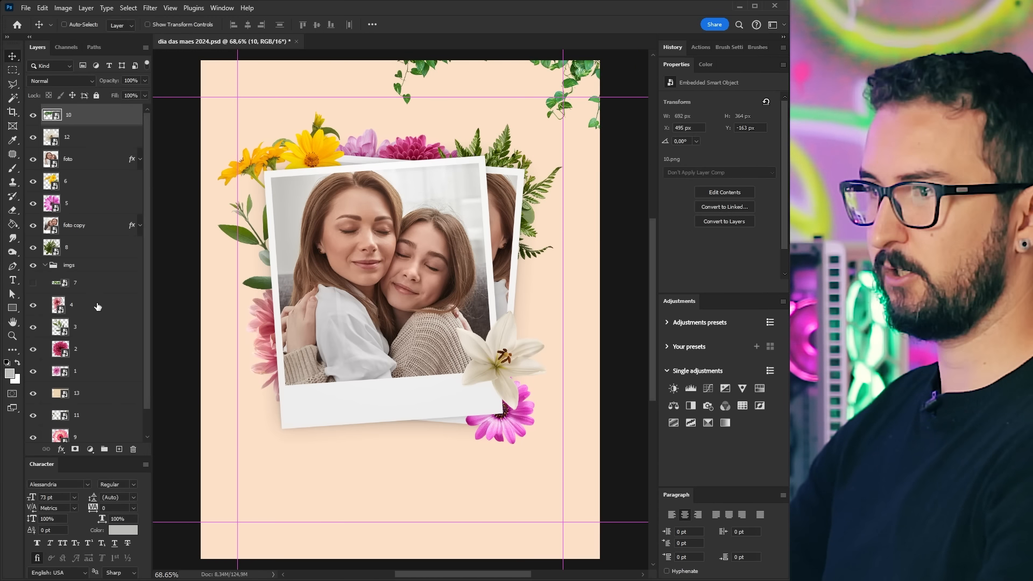
- Raise the leafy vine in layer 11 above the front polaroid and lay it over the polaroids' bottom edge
{"action": "scroll", "coordinate": [81, 372], "scroll_direction": "down", "scroll_amount": 1}
{"action": "left_click", "coordinate": [54, 388]}
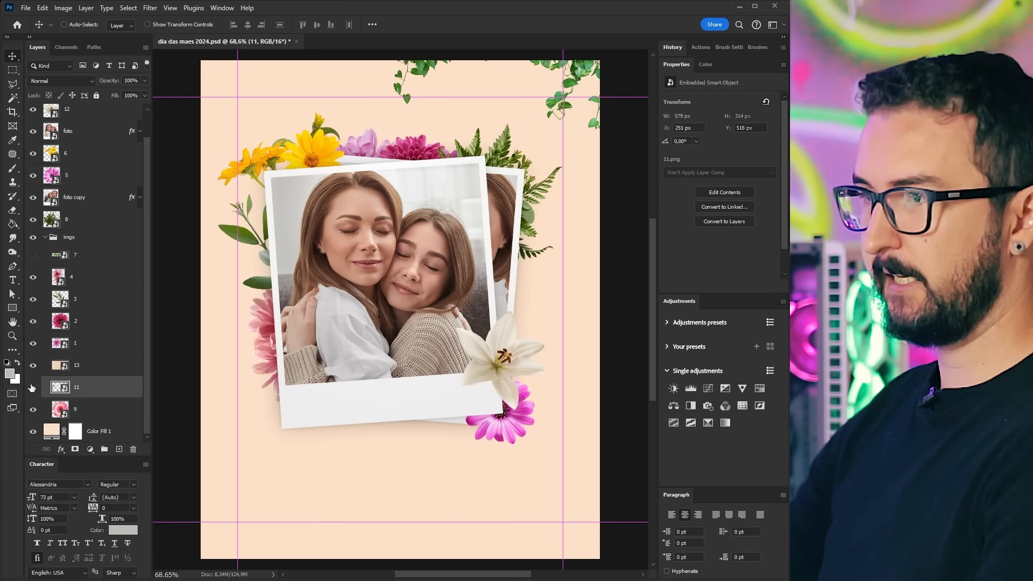
{"action": "left_click_drag", "start_coordinate": [344, 348], "coordinate": [306, 167]}
{"action": "scroll", "coordinate": [306, 168], "scroll_direction": "up", "scroll_amount": 1}
{"action": "left_click_drag", "start_coordinate": [58, 387], "coordinate": [80, 121]}
{"action": "left_click_drag", "start_coordinate": [436, 248], "coordinate": [505, 521]}
- Try flipping the vine in layer 11 vertically and positioning it along the polaroids' top and bottom edges
{"action": "key", "text": "ctrl+t"}
{"action": "mouse_move", "coordinate": [418, 475]}
{"action": "left_mouse_down"}
{"action": "mouse_move", "coordinate": [356, 482]}
{"action": "mouse_move", "coordinate": [415, 481]}
{"action": "mouse_move", "coordinate": [421, 467]}
{"action": "left_mouse_up"}
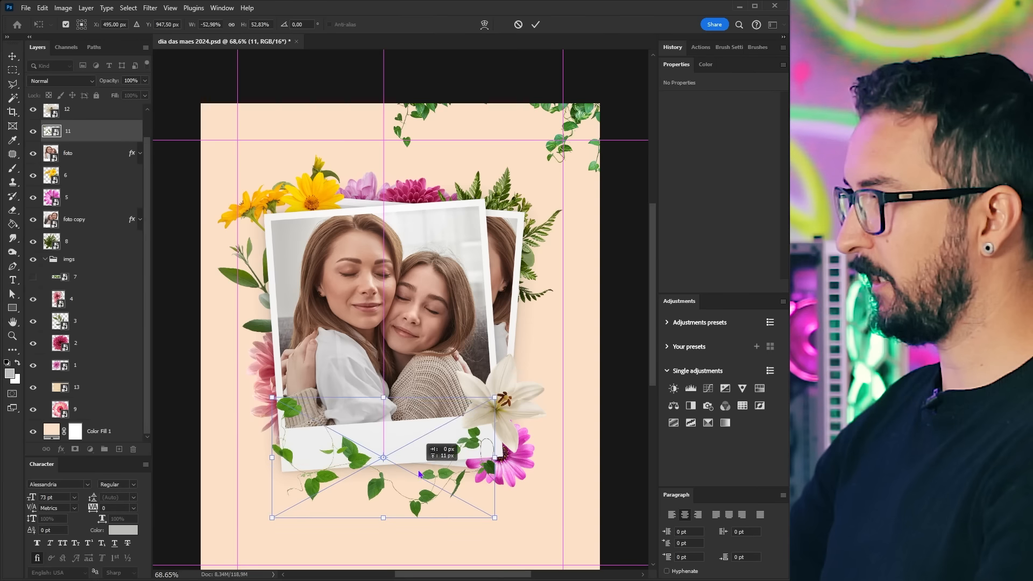
{"action": "right_click", "coordinate": [419, 471]}
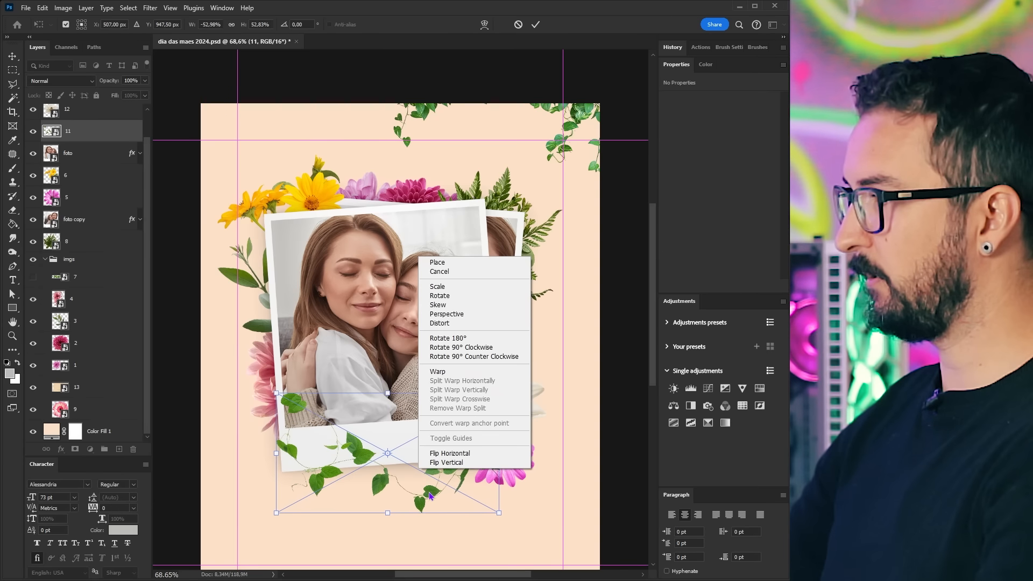
{"action": "left_click", "coordinate": [438, 466]}
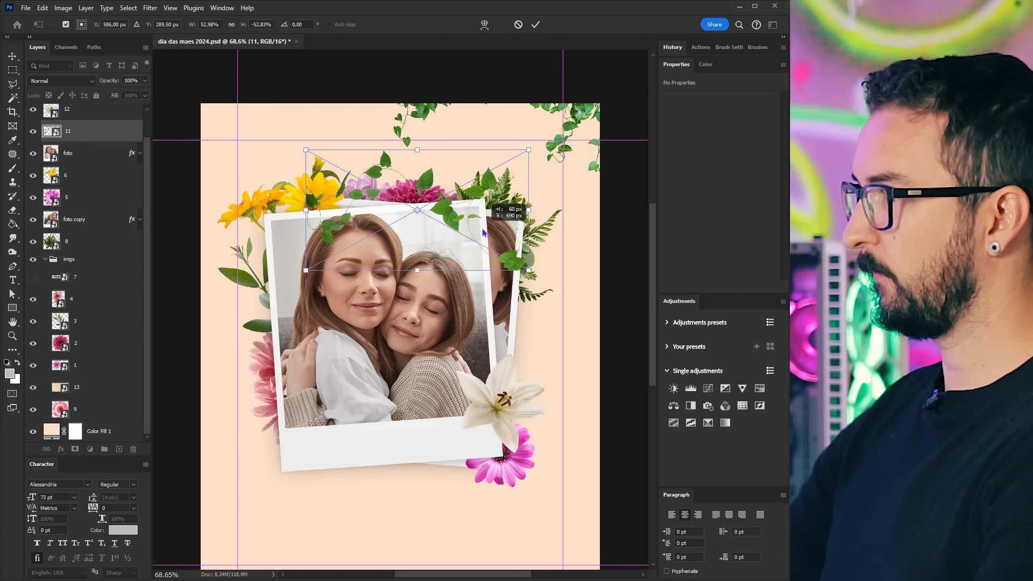
{"action": "left_click_drag", "start_coordinate": [485, 241], "coordinate": [482, 230]}
{"action": "left_click_drag", "start_coordinate": [528, 265], "coordinate": [364, 475]}
{"action": "left_click_drag", "start_coordinate": [434, 489], "coordinate": [428, 477]}
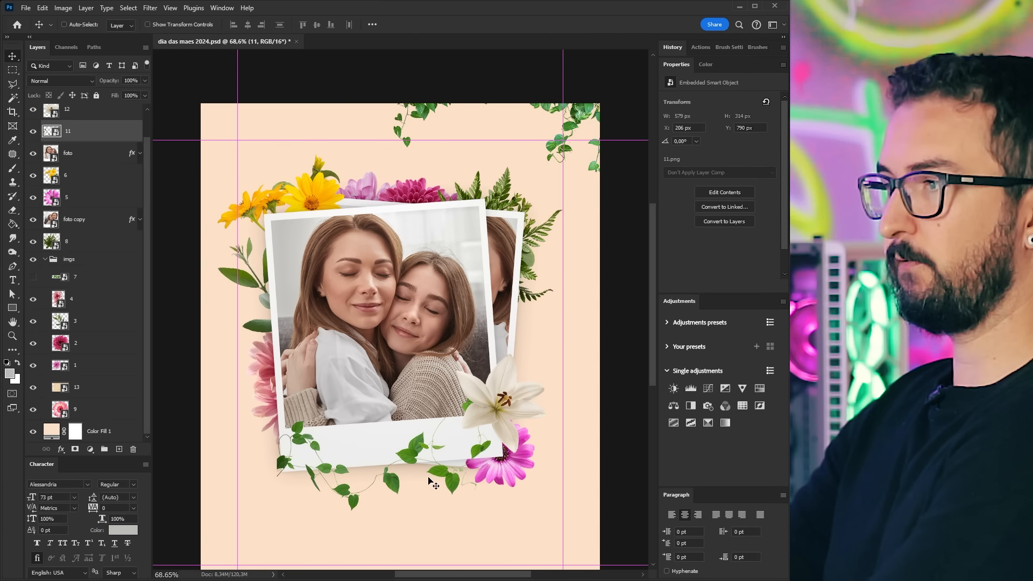
- Flip the vine in layer 11 horizontally, rotate it to 167.32°, and place it behind the front polaroid's bottom edge
{"action": "key", "text": "ctrl+t"}
{"action": "right_click", "coordinate": [428, 482]}
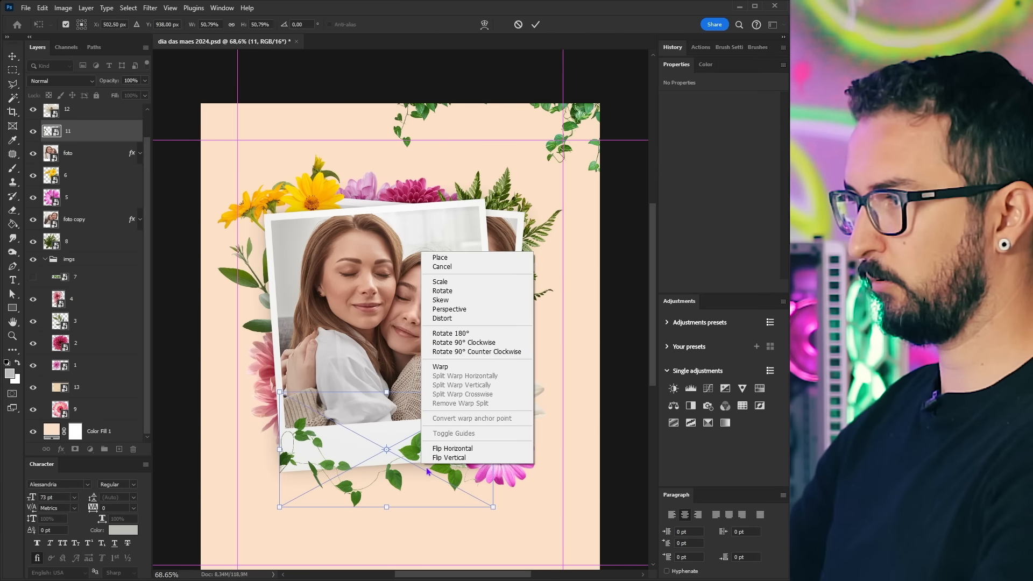
{"action": "left_click", "coordinate": [451, 448]}
{"action": "left_click_drag", "start_coordinate": [504, 528], "coordinate": [520, 483]}
{"action": "mouse_move", "coordinate": [437, 464]}
{"action": "left_mouse_down"}
{"action": "mouse_move", "coordinate": [437, 477]}
{"action": "mouse_move", "coordinate": [426, 457]}
{"action": "left_mouse_up"}
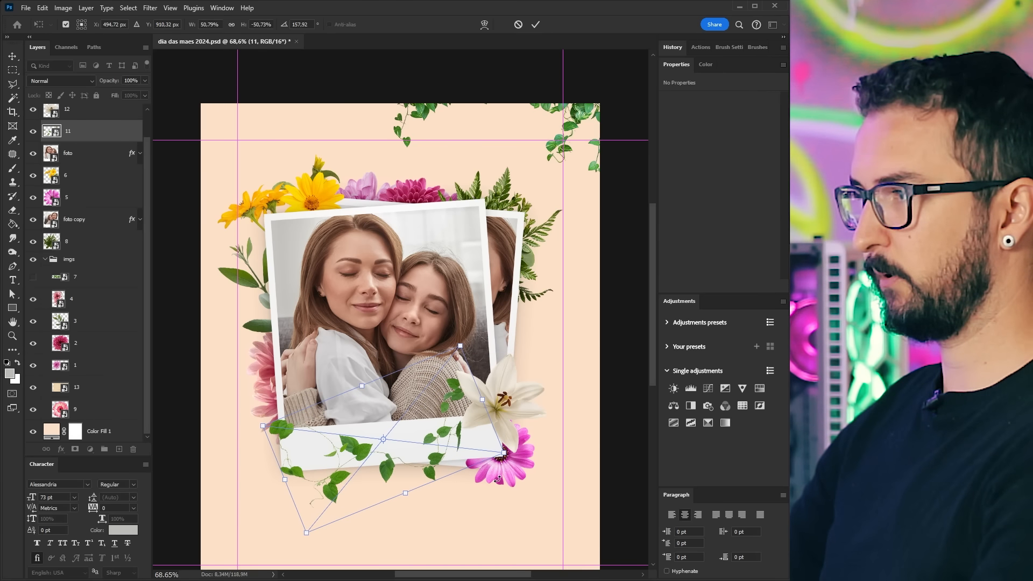
{"action": "left_click_drag", "start_coordinate": [498, 479], "coordinate": [486, 499]}
{"action": "left_click_drag", "start_coordinate": [487, 418], "coordinate": [501, 415]}
{"action": "key", "text": "Return"}
{"action": "left_click_drag", "start_coordinate": [83, 134], "coordinate": [85, 163]}
{"action": "left_click_drag", "start_coordinate": [371, 513], "coordinate": [380, 504]}
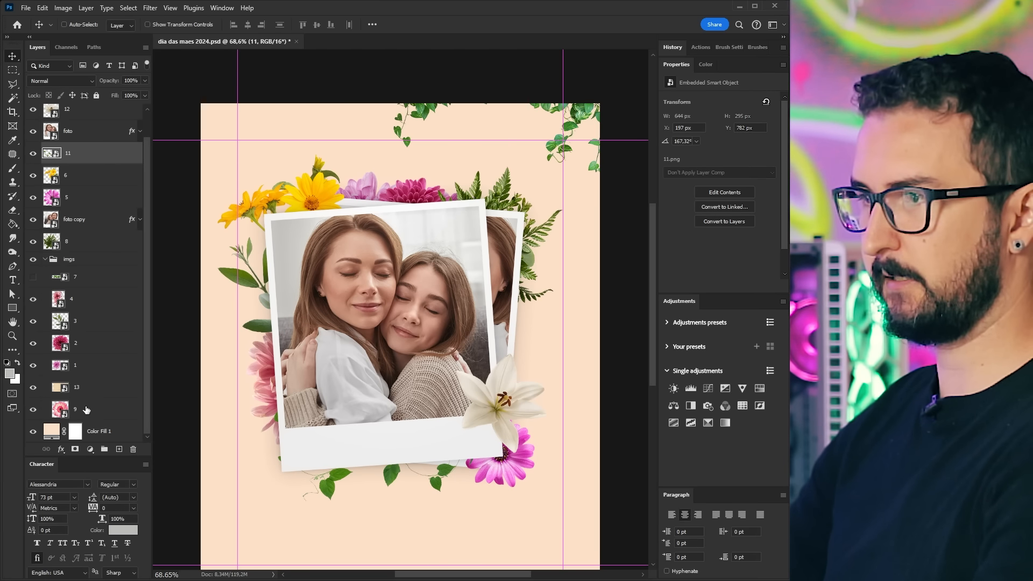
- Place the coral flower in layer 9 behind the polaroids' right edge and try shifting the lilac flower in layer 1 slightly
{"action": "left_click", "coordinate": [68, 401]}
{"action": "left_click_drag", "start_coordinate": [391, 380], "coordinate": [445, 338]}
{"action": "mouse_move", "coordinate": [554, 351]}
{"action": "left_mouse_down"}
{"action": "mouse_move", "coordinate": [340, 295]}
{"action": "mouse_move", "coordinate": [559, 353]}
{"action": "left_mouse_up"}
{"action": "left_click", "coordinate": [75, 365]}
{"action": "mouse_move", "coordinate": [404, 383]}
{"action": "left_mouse_down"}
{"action": "mouse_move", "coordinate": [334, 424]}
{"action": "mouse_move", "coordinate": [357, 388]}
{"action": "mouse_move", "coordinate": [395, 383]}
{"action": "left_mouse_up"}
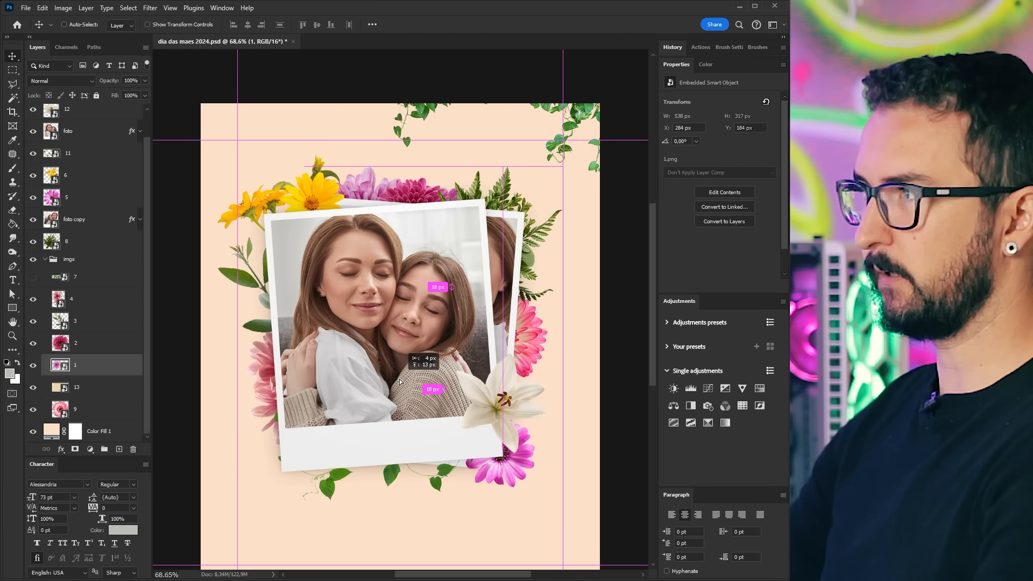
- Shift the pink flower in layer 4 outward from the polaroids' left edge and move the yellow flowers to X 63 px, Y 123 px
{"action": "left_click", "coordinate": [70, 299]}
{"action": "key", "text": "ctrl+t"}
{"action": "mouse_move", "coordinate": [323, 443]}
{"action": "left_mouse_down"}
{"action": "mouse_move", "coordinate": [336, 455]}
{"action": "mouse_move", "coordinate": [318, 428]}
{"action": "left_mouse_up"}
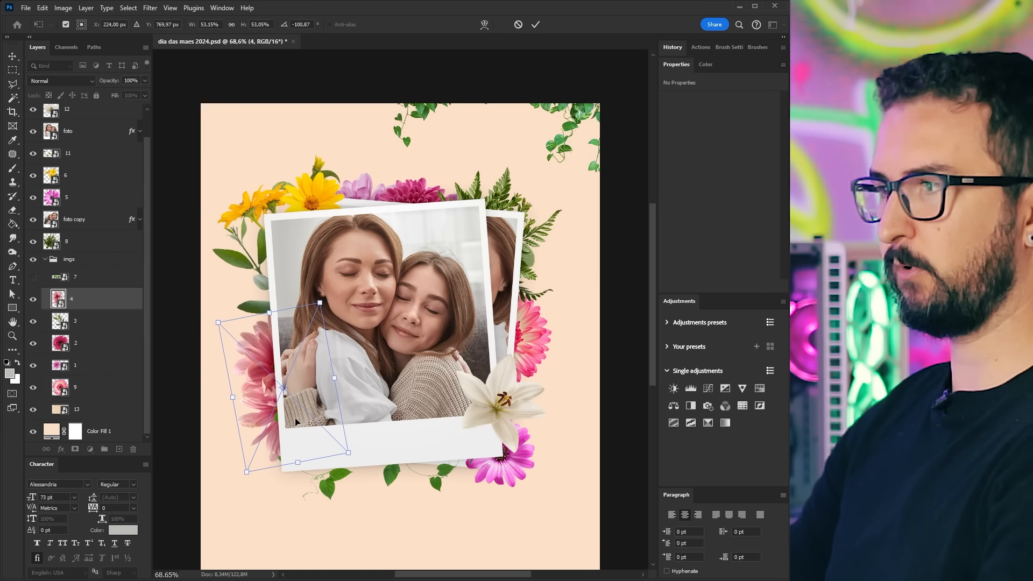
{"action": "key", "text": "Return"}
{"action": "left_click_drag", "start_coordinate": [315, 198], "coordinate": [322, 192]}
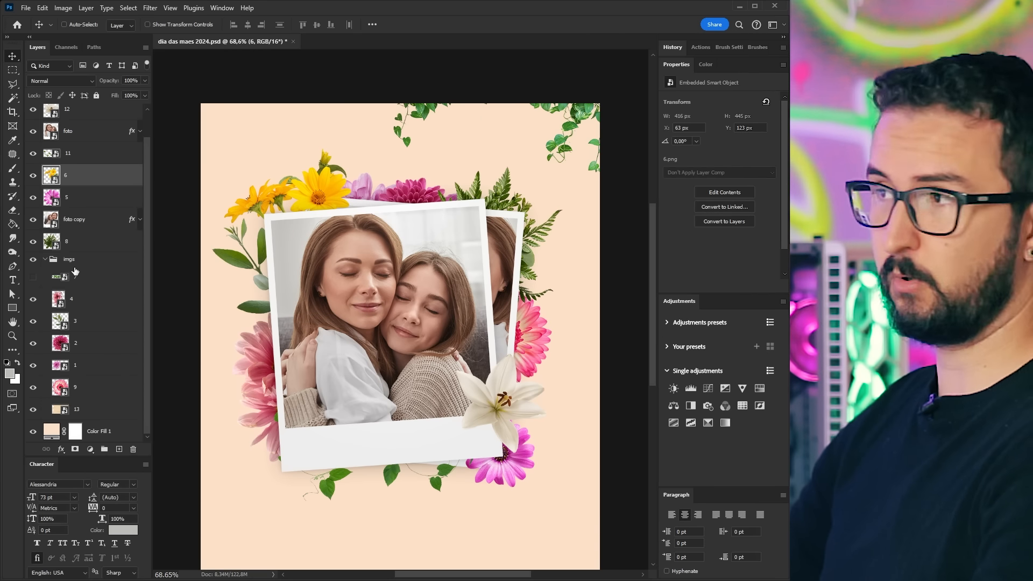
- Hide the ivy in layer 10 and move layer 7 out of the imgs group to the top of the layer stack
{"action": "left_click", "coordinate": [424, 121], "text": "ctrl"}
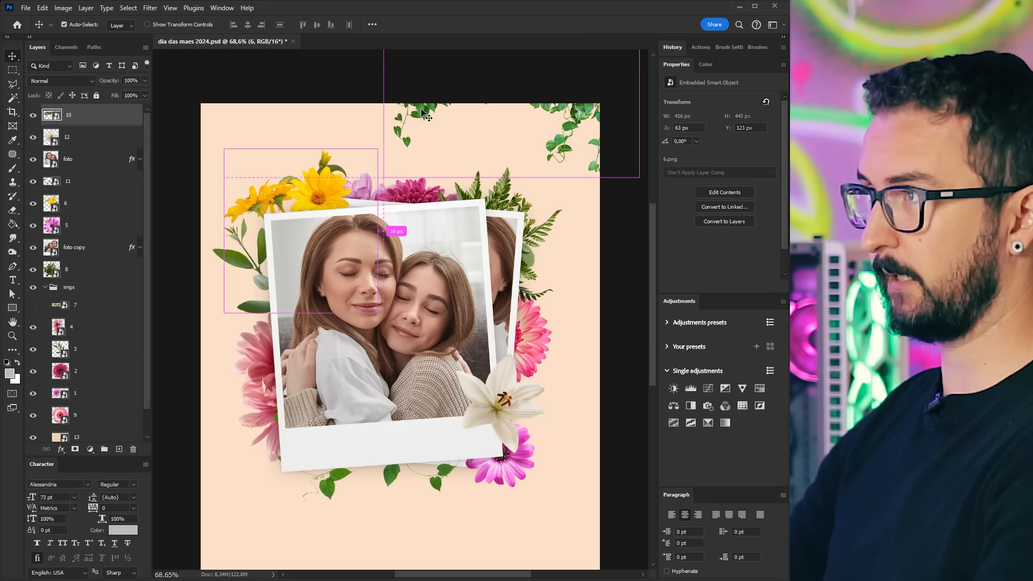
{"action": "left_click", "coordinate": [32, 116]}
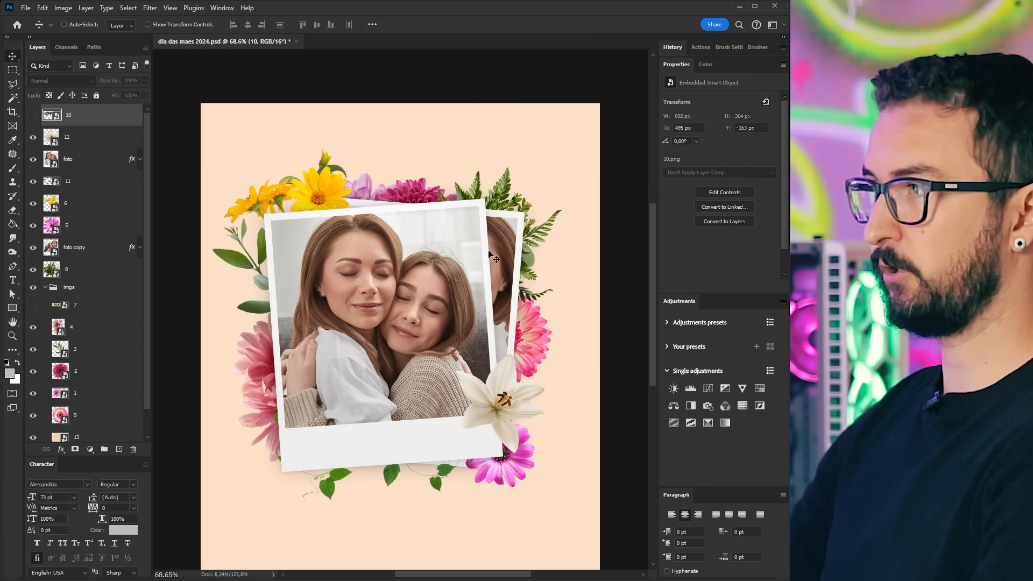
{"action": "left_click_drag", "start_coordinate": [63, 308], "coordinate": [67, 111]}
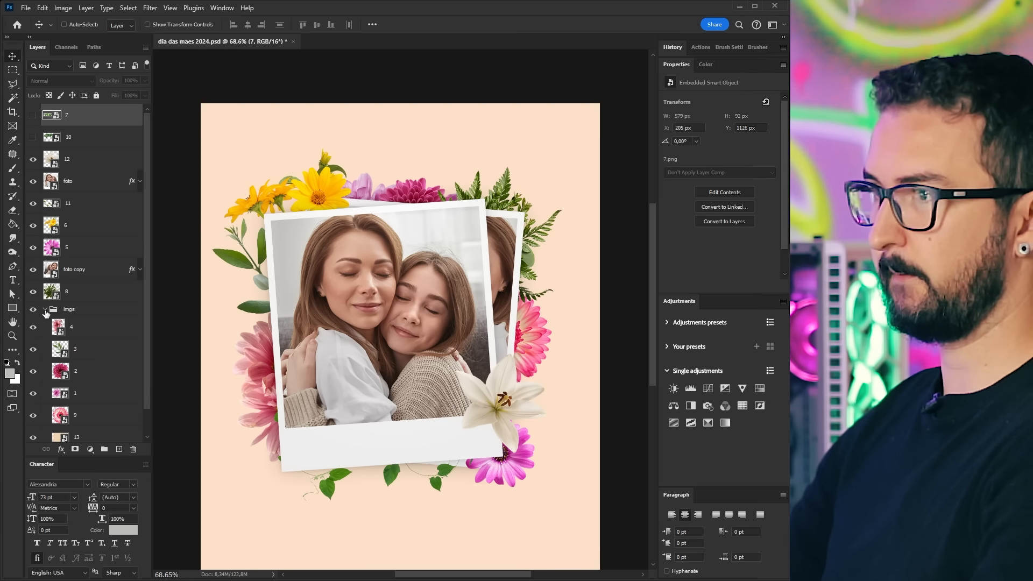
- Move all layers from 12 down to 8 into the imgs group, then scale the group down slightly and centre it horizontally
{"action": "left_click", "coordinate": [45, 309]}
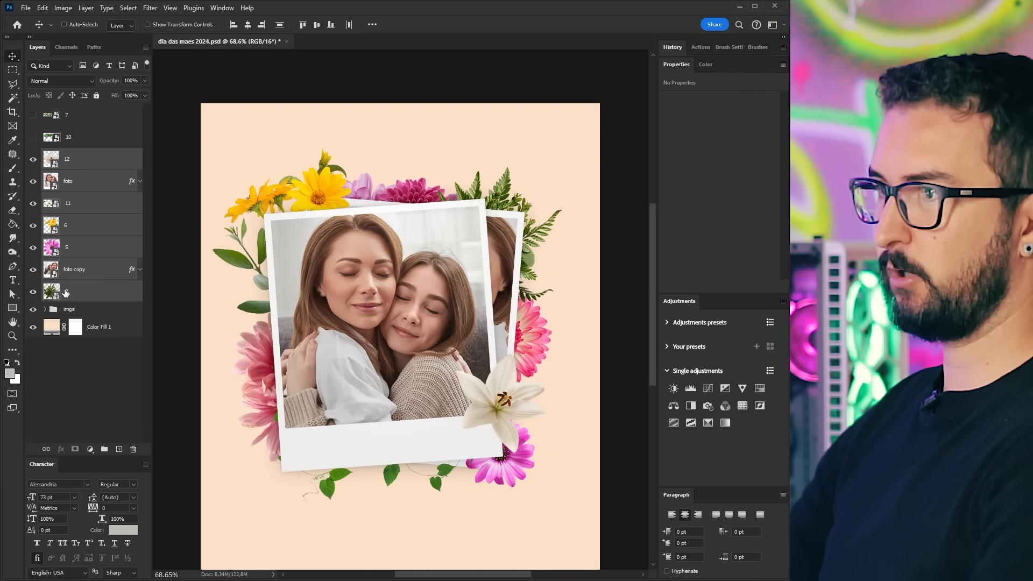
{"action": "left_click_drag", "start_coordinate": [65, 293], "coordinate": [68, 309]}
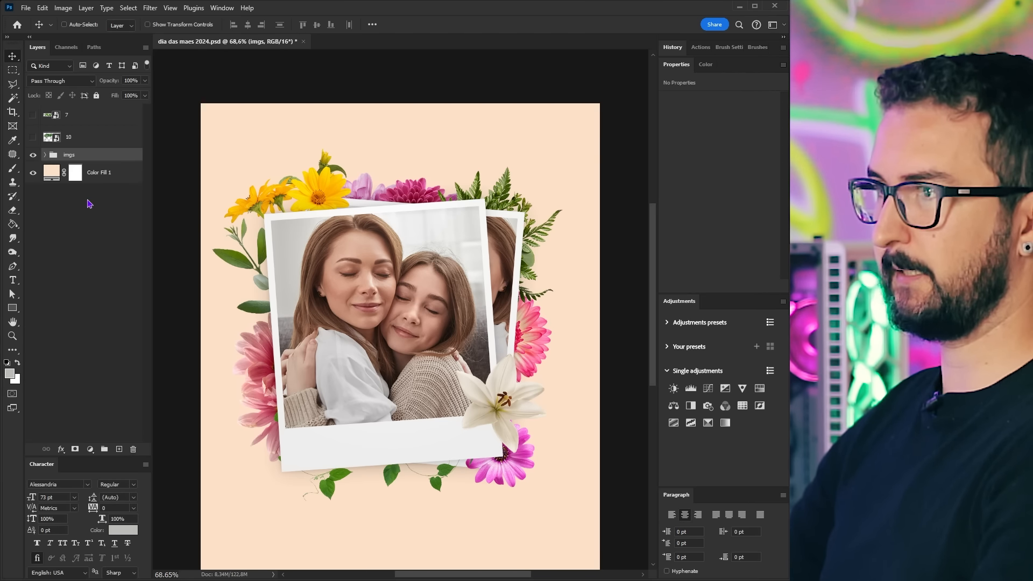
{"action": "key", "text": "ctrl+t"}
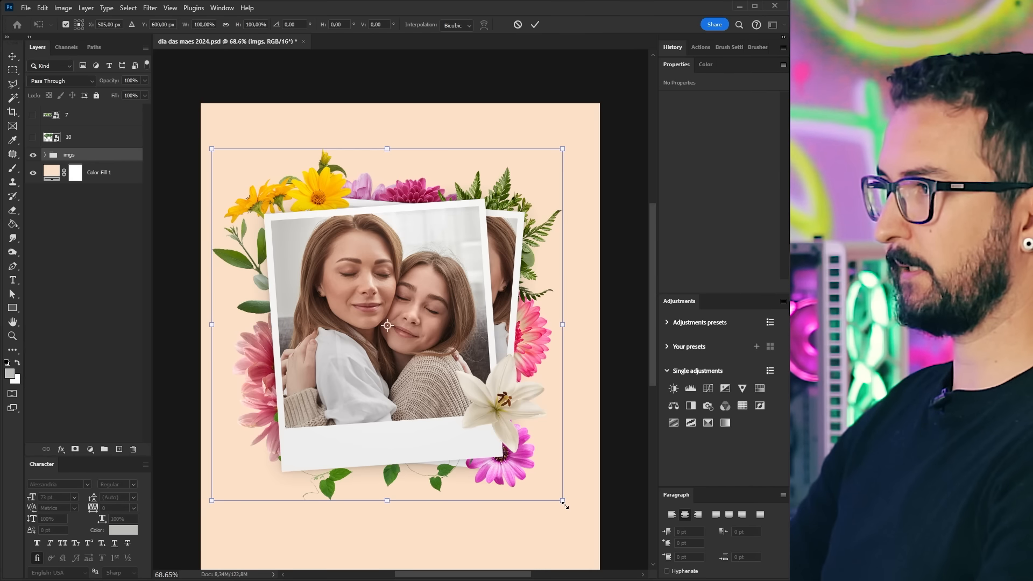
{"action": "left_click_drag", "start_coordinate": [564, 504], "coordinate": [559, 496]}
{"action": "left_click_drag", "start_coordinate": [510, 457], "coordinate": [519, 457]}
{"action": "key", "text": "Return"}
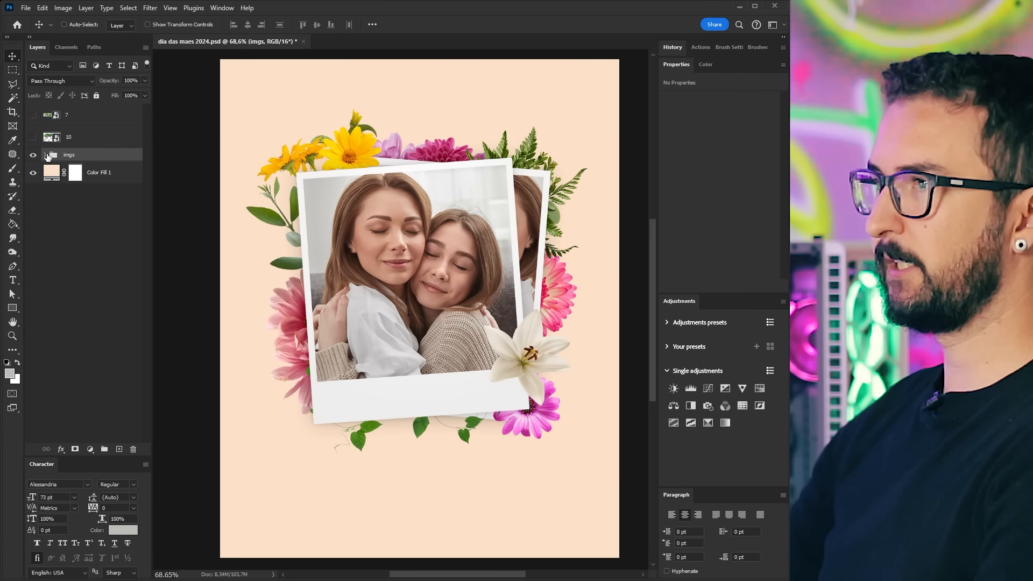
- Bring the lined note paper in layer 13 to the top of imgs, rotate it to 8.44°, and place it over the polaroids' top edge
{"action": "left_click", "coordinate": [46, 155]}
{"action": "scroll", "coordinate": [77, 306], "scroll_direction": "down", "scroll_amount": 2}
{"action": "left_click_drag", "start_coordinate": [80, 410], "coordinate": [89, 142]}
{"action": "left_click_drag", "start_coordinate": [453, 324], "coordinate": [457, 148]}
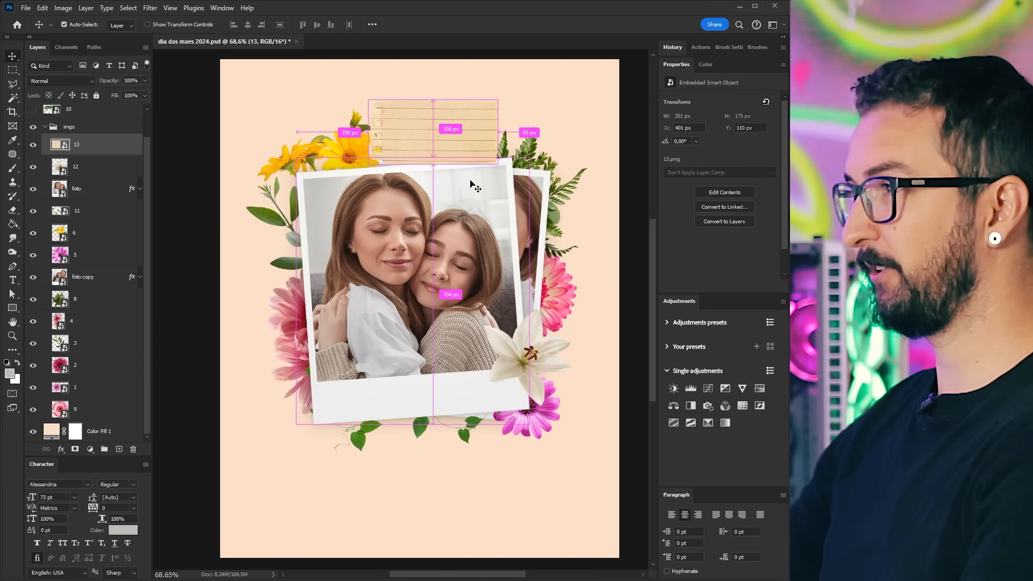
{"action": "key", "text": "ctrl+t"}
{"action": "left_click_drag", "start_coordinate": [505, 186], "coordinate": [497, 195]}
{"action": "left_click_drag", "start_coordinate": [468, 157], "coordinate": [489, 170]}
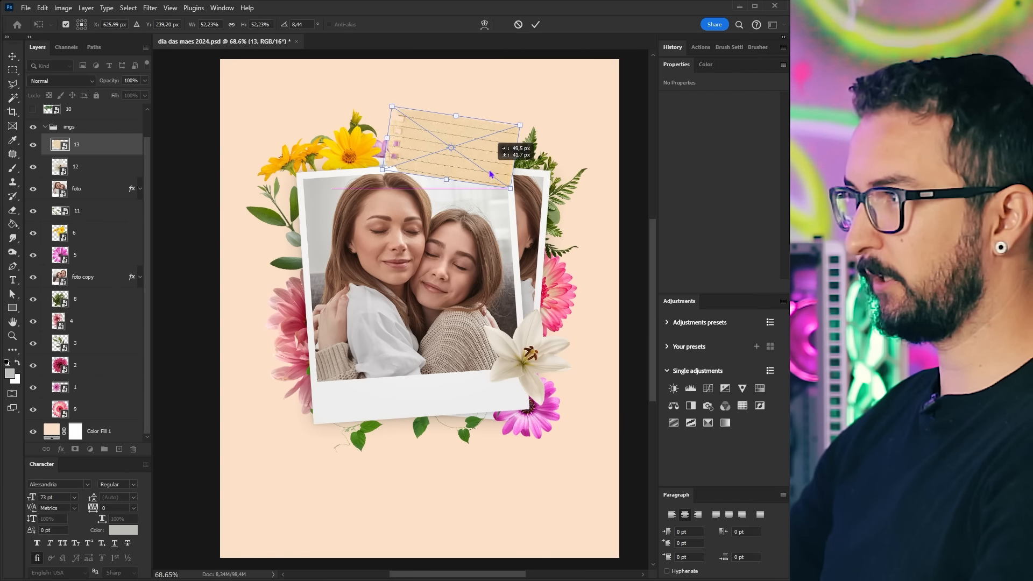
{"action": "key", "text": "Return"}
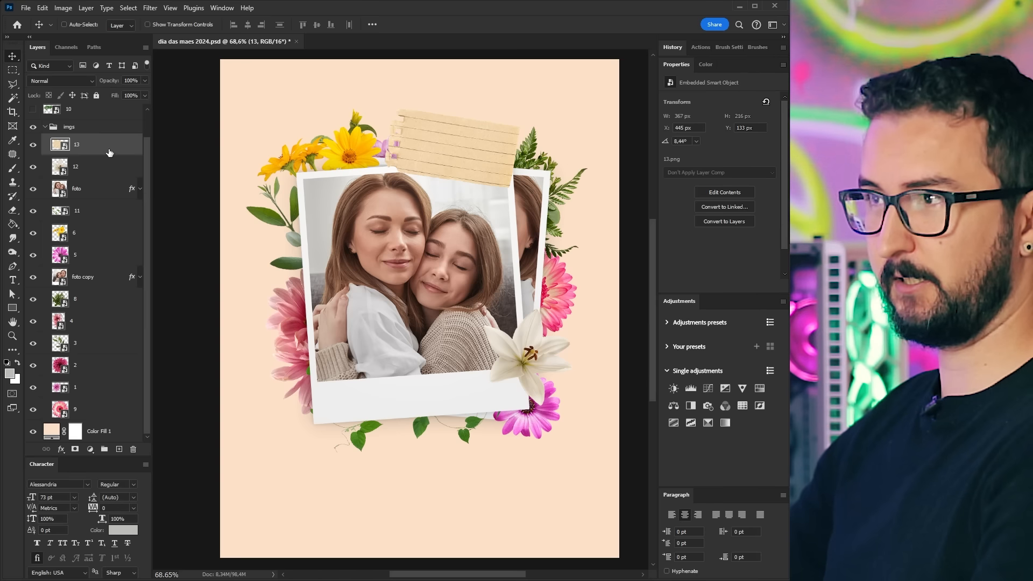
- Move the note paper below the foto layer, rotate it to 3.34°, and reposition it at X 452 px, Y 111 px
{"action": "left_click_drag", "start_coordinate": [100, 152], "coordinate": [86, 199]}
{"action": "left_click_drag", "start_coordinate": [448, 141], "coordinate": [448, 129]}
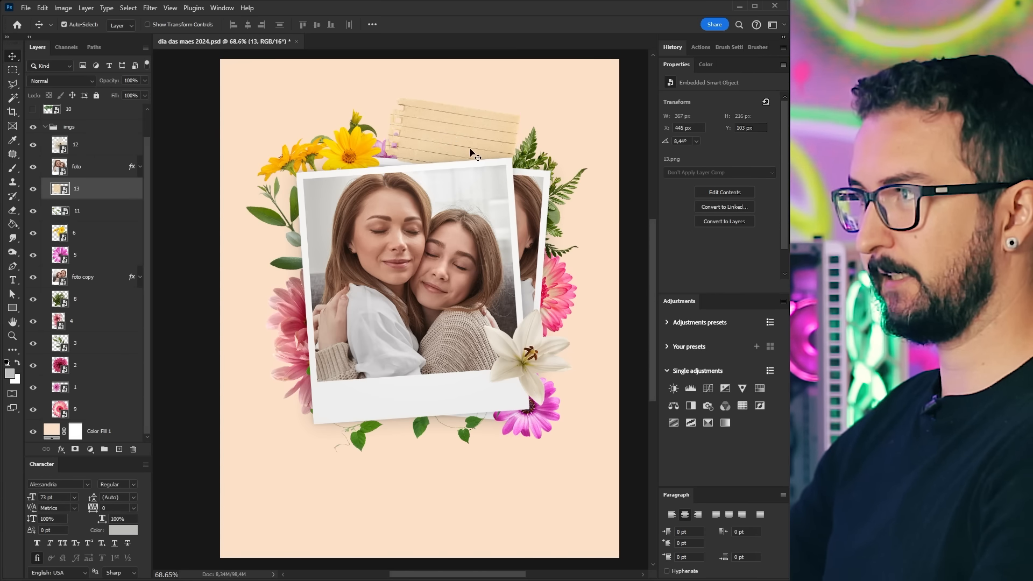
{"action": "key", "text": "ctrl+t"}
{"action": "left_click_drag", "start_coordinate": [513, 194], "coordinate": [515, 178]}
{"action": "key", "text": "Return"}
{"action": "left_click_drag", "start_coordinate": [495, 134], "coordinate": [499, 136]}
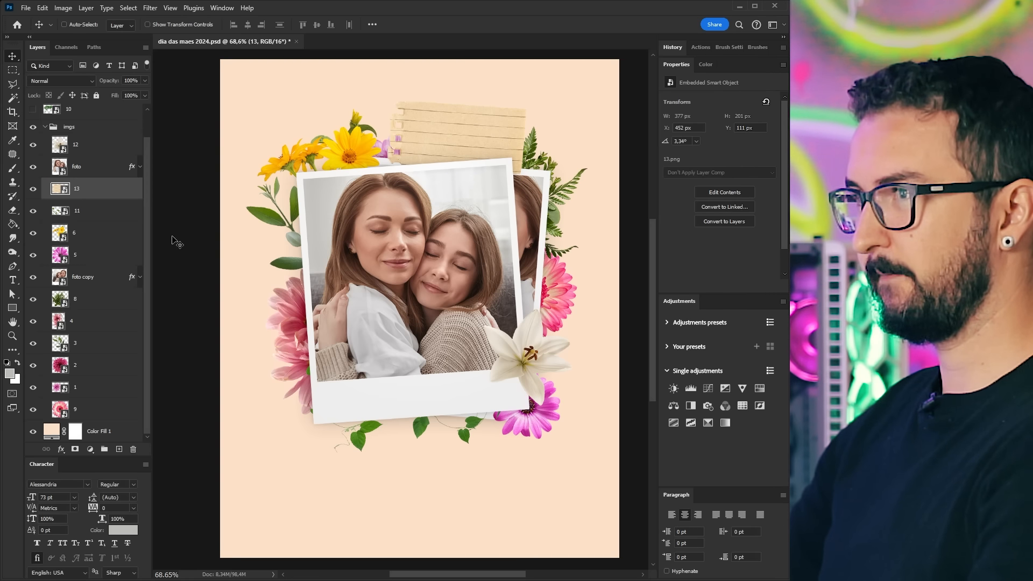
- Open the contents of the note paper smart object in layer 13 for editing
{"action": "double_click", "coordinate": [61, 189]}
{"action": "scroll", "coordinate": [395, 339], "scroll_direction": "up", "scroll_amount": 5}
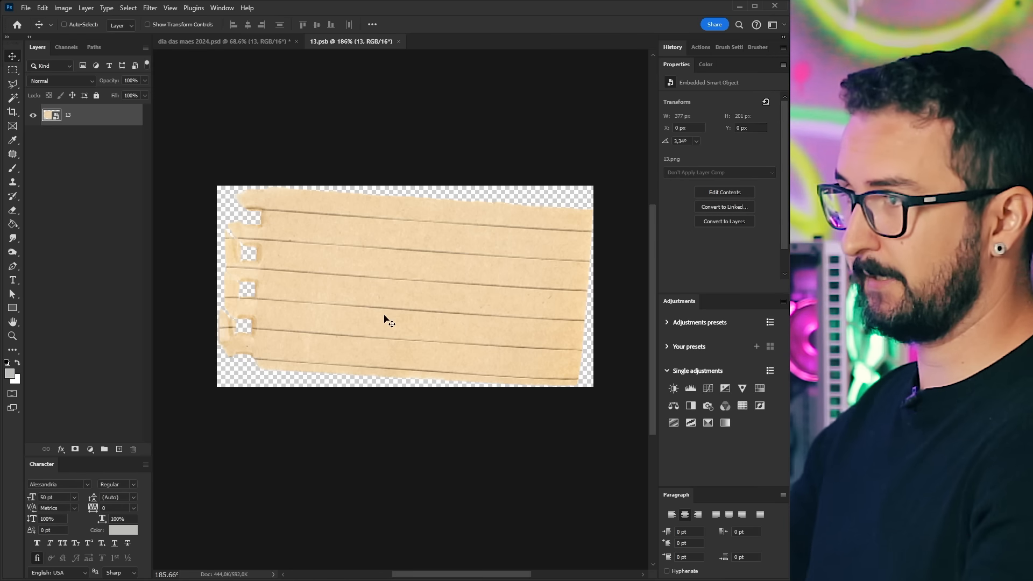
{"action": "scroll", "coordinate": [385, 317], "scroll_direction": "up", "scroll_amount": 2}
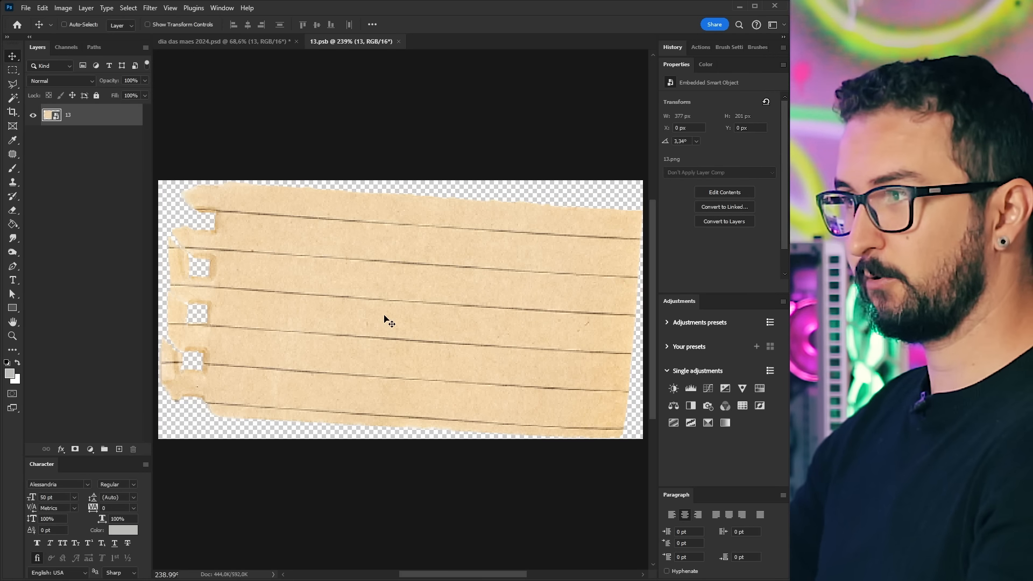
- Add 21 pt Alessandria "Lorem Ipsum" placeholder text on the note paper and set its blending mode to Multiply
{"action": "key", "text": "t"}
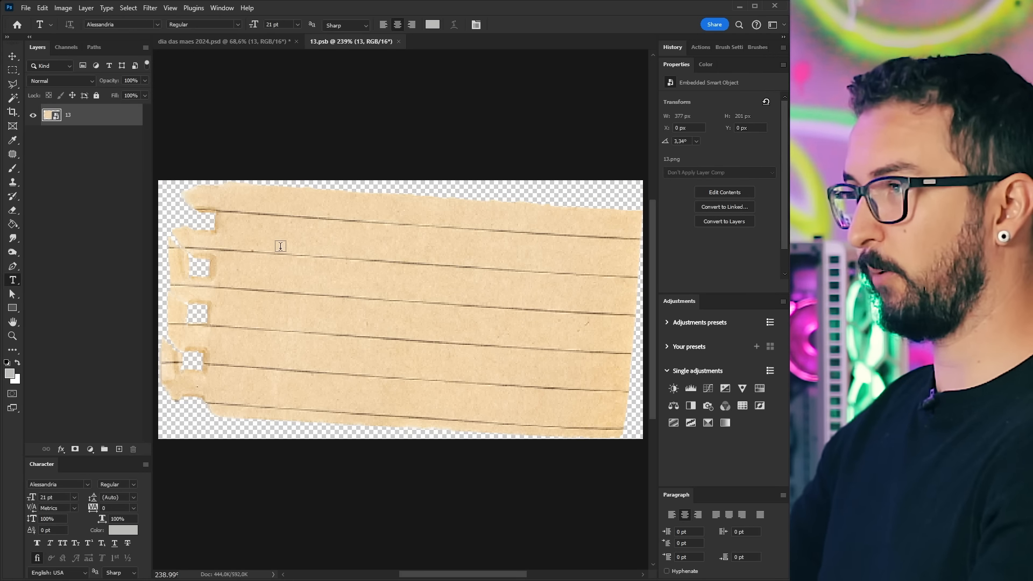
{"action": "left_click", "coordinate": [279, 247]}
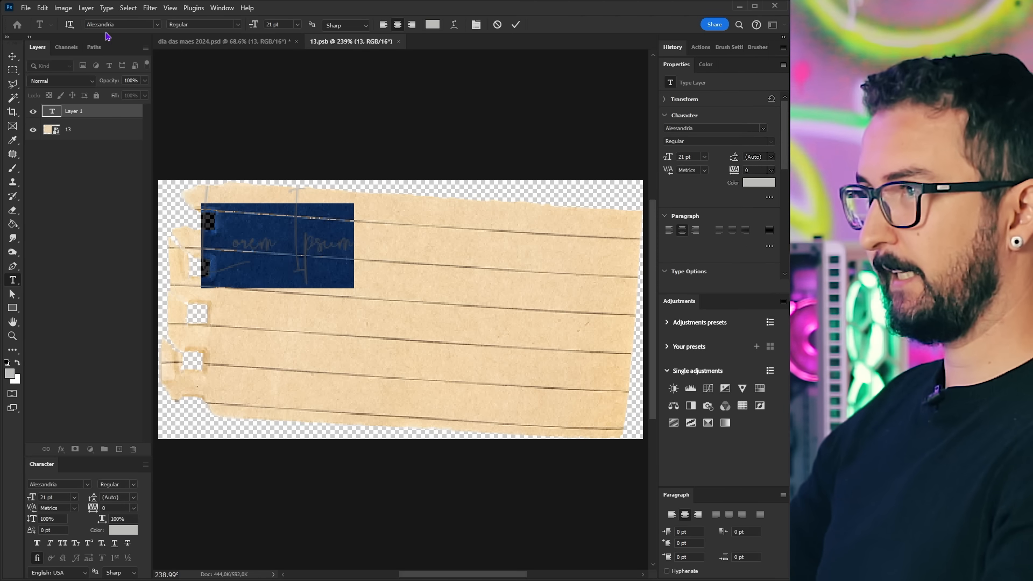
{"action": "left_click", "coordinate": [14, 58]}
{"action": "left_click_drag", "start_coordinate": [276, 249], "coordinate": [366, 276]}
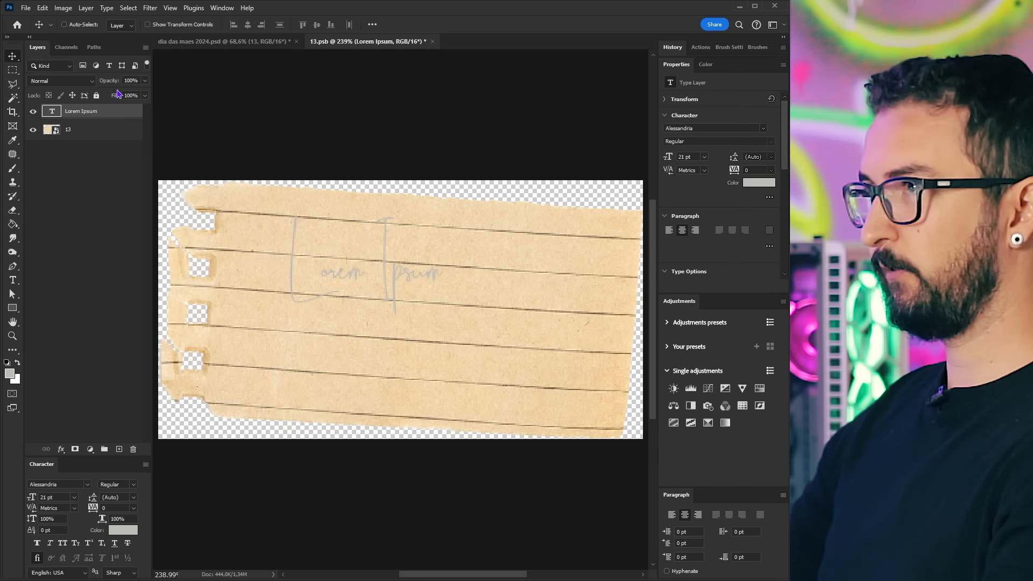
{"action": "left_click", "coordinate": [81, 85]}
{"action": "left_click", "coordinate": [75, 131]}
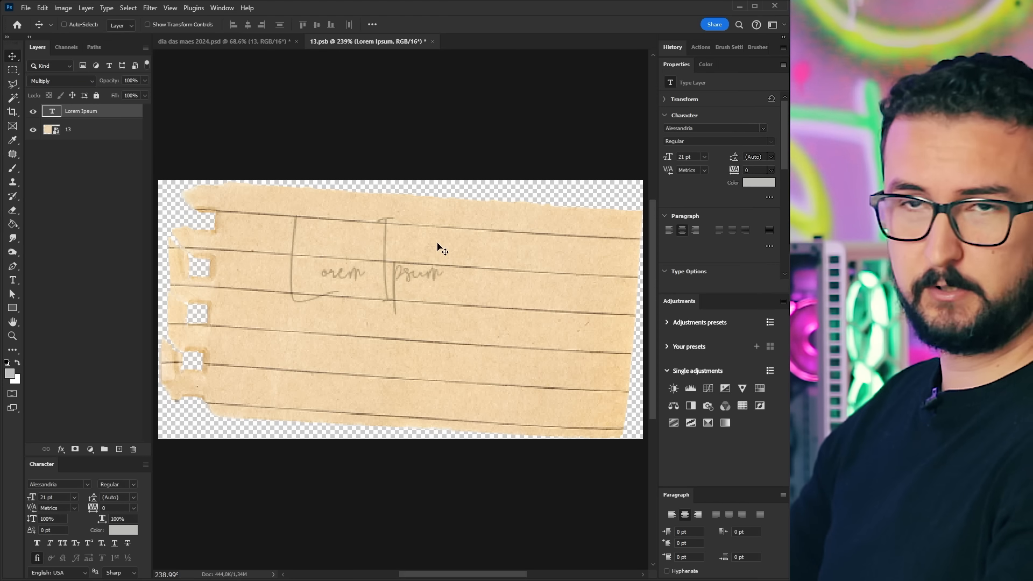
- Replace the note paper's placeholder text with six lines: "6 Ovos", "Farinha", "Fermento", "Óleo", "Cenoura", "Açucar"
{"action": "key", "text": "t"}
{"action": "left_click", "coordinate": [436, 269]}
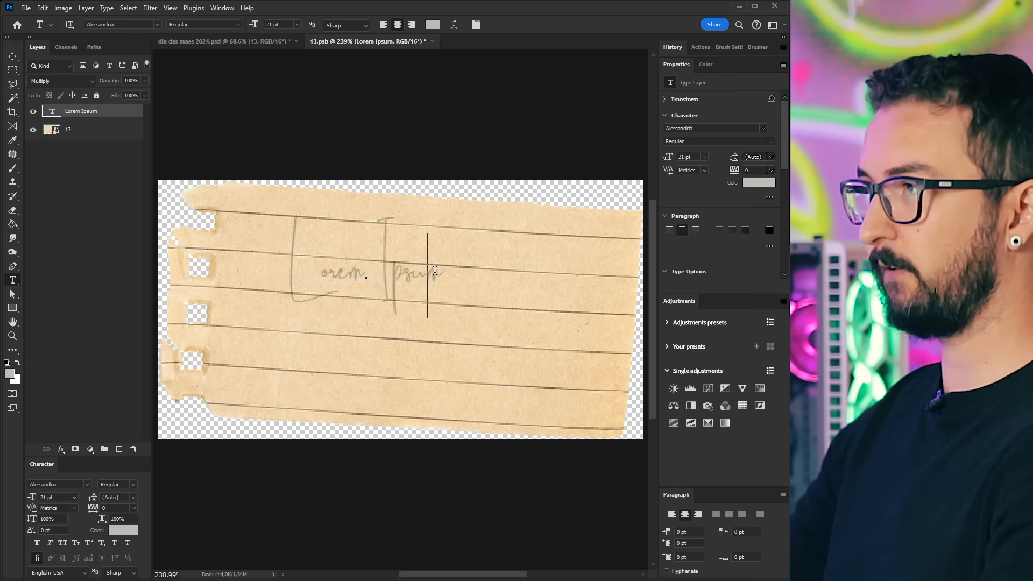
{"action": "key", "text": "ctrl+a"}
{"action": "type", "text": "6 Ovos"}
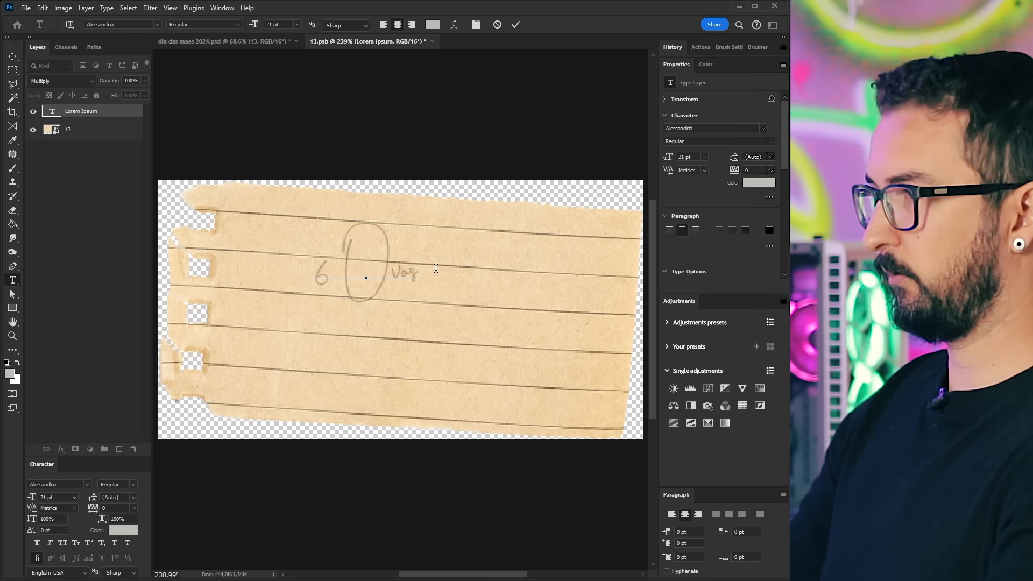
{"action": "key", "text": "Return"}
{"action": "type", "text": "Farinha"}
{"action": "key", "text": "Return"}
{"action": "type", "text": "Fermento"}
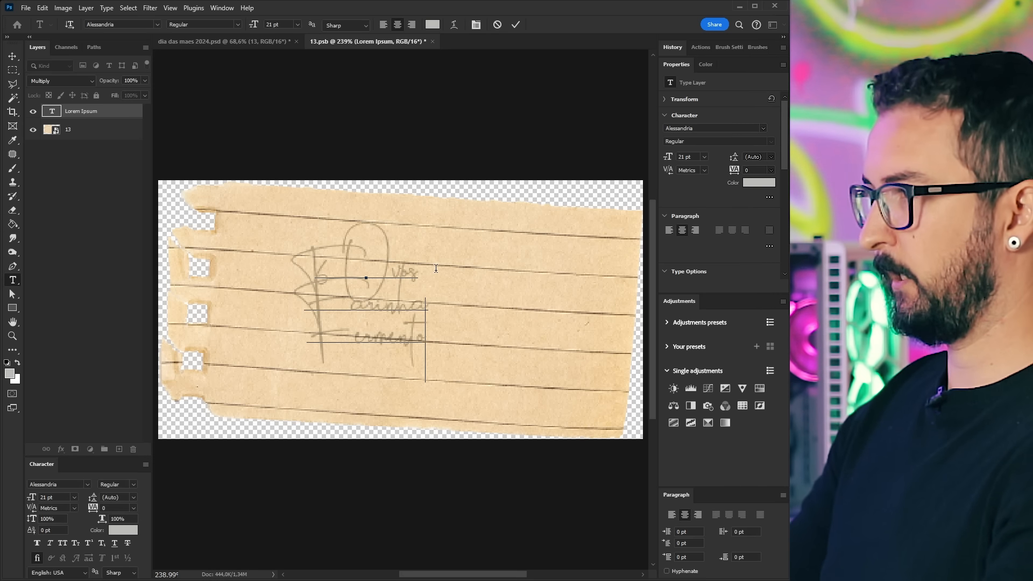
{"action": "key", "text": "Return"}
{"action": "type", "text": "Oleo"}
{"action": "key", "text": "Return"}
{"action": "type", "text": "Cenoura"}
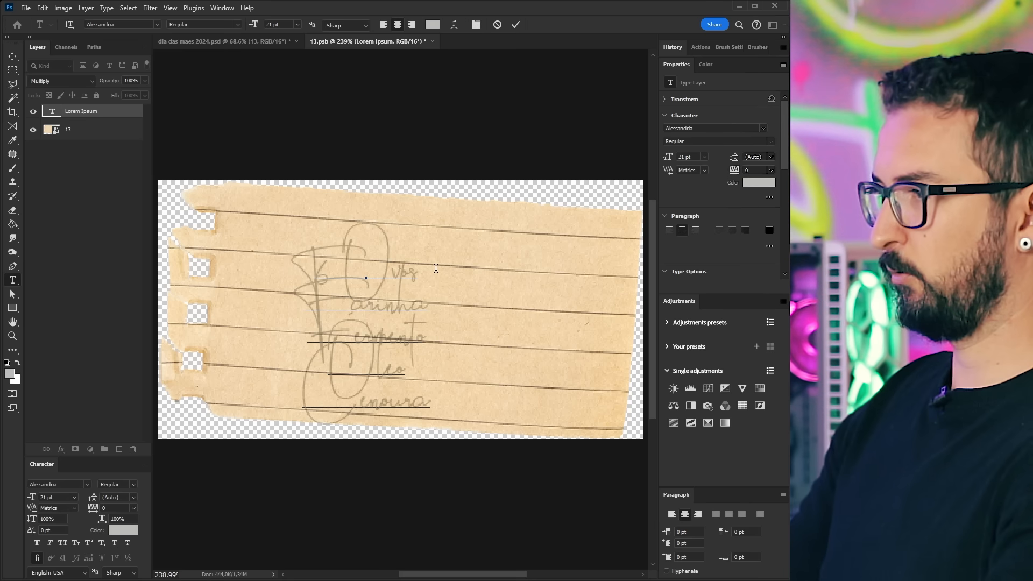
{"action": "key", "text": "Return"}
{"action": "type", "text": "Açucar"}
{"action": "key", "text": "ctrl+Return"}
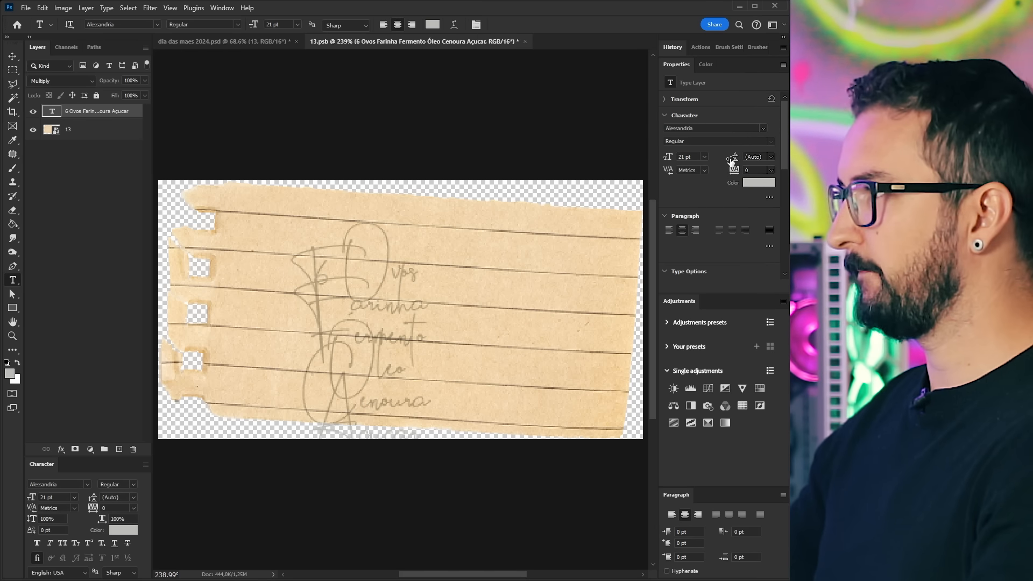
- Change the ingredient list's font to Holidays Homework Regular
{"action": "left_click", "coordinate": [764, 129]}
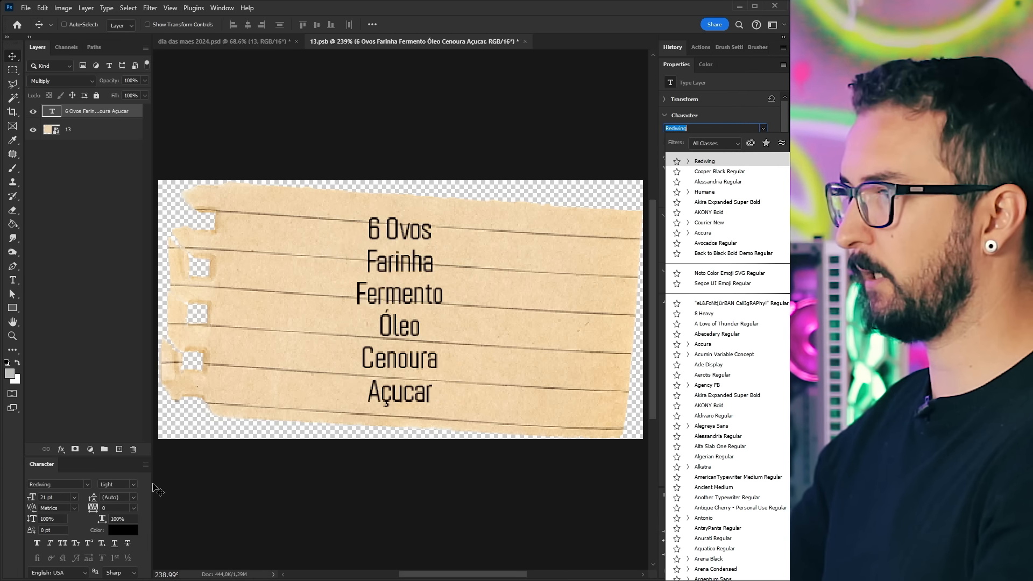
{"action": "left_click", "coordinate": [86, 485]}
{"action": "left_click_drag", "start_coordinate": [267, 42], "coordinate": [267, 53]}
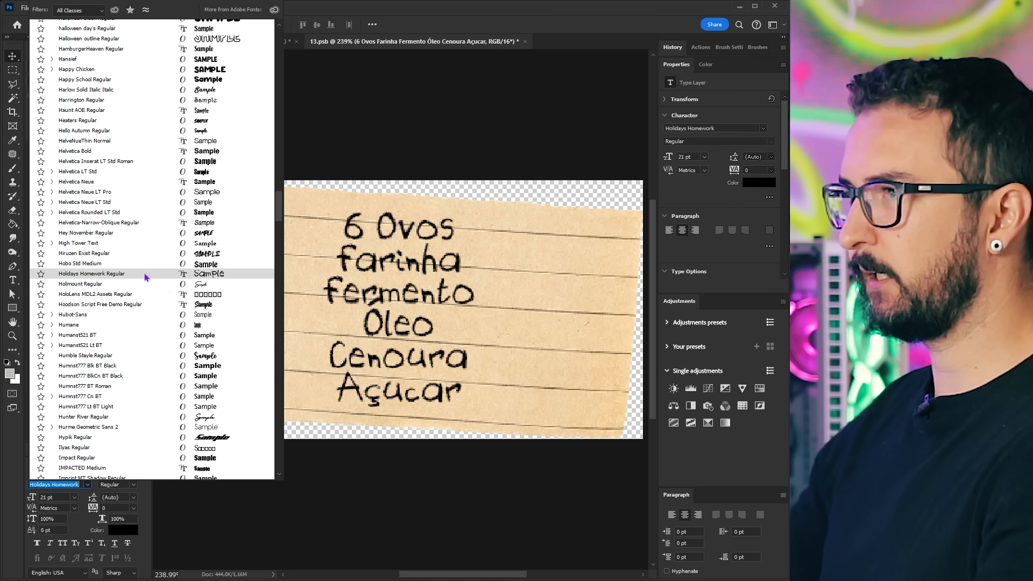
{"action": "left_click", "coordinate": [145, 277]}
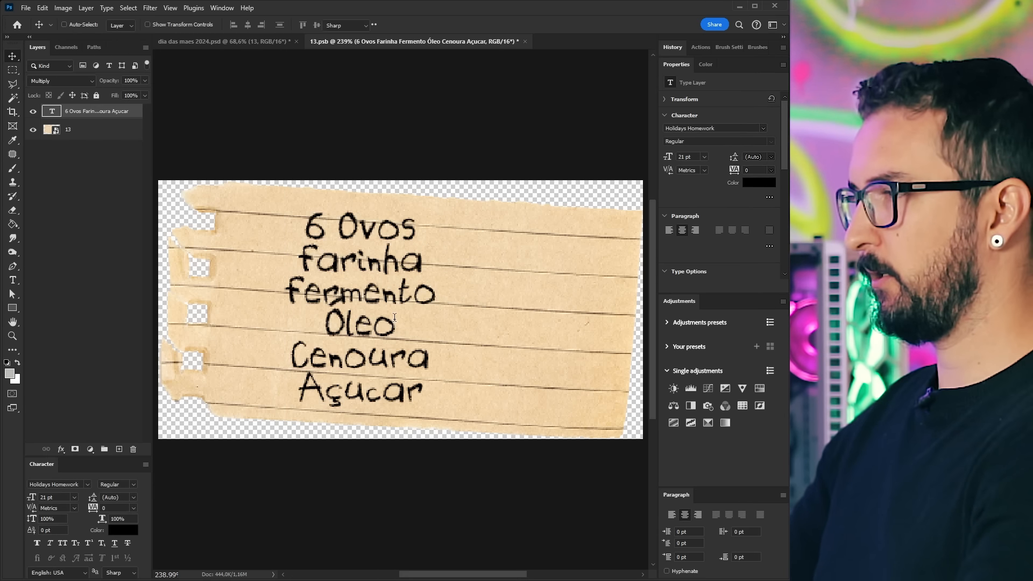
- Split the list into two text layers side by side, with "Óleo, Cenoura, Açucar" as a separate column right of "6 Ovos, Farinha, Fermento"
{"action": "left_click_drag", "start_coordinate": [434, 296], "coordinate": [459, 402]}
{"action": "key", "text": "BackSpace"}
{"action": "left_click", "coordinate": [458, 398]}
{"action": "left_click_drag", "start_coordinate": [435, 302], "coordinate": [583, 348]}
{"action": "key", "text": "t"}
{"action": "left_click", "coordinate": [520, 275]}
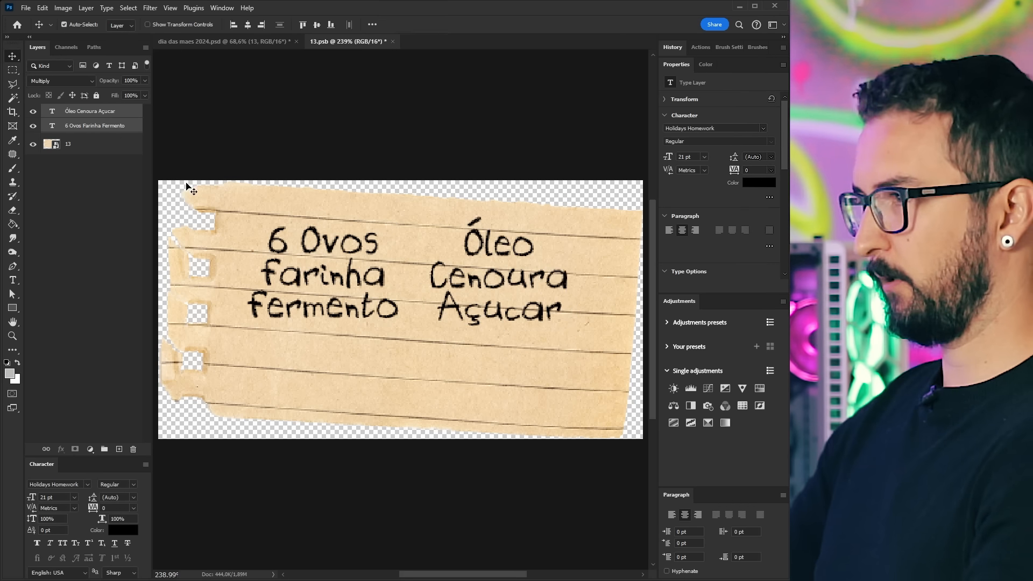
- Enlarge both text columns together to 24.64 pt and tilt them slightly clockwise to follow the paper's ruled lines
{"action": "key", "text": "ctrl+t"}
{"action": "left_click_drag", "start_coordinate": [565, 327], "coordinate": [616, 379]}
{"action": "left_click_drag", "start_coordinate": [488, 327], "coordinate": [478, 340]}
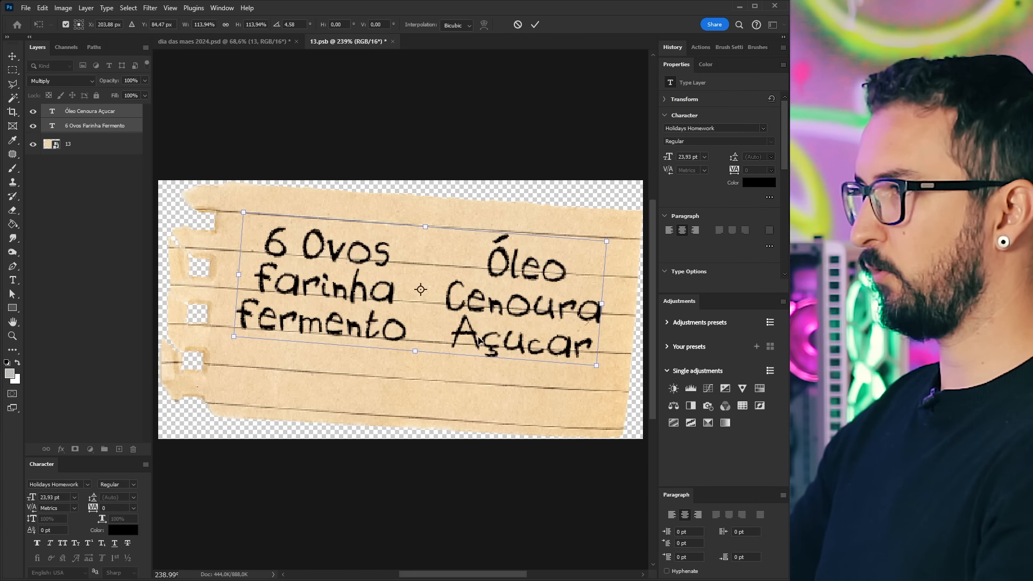
{"action": "left_click_drag", "start_coordinate": [612, 320], "coordinate": [628, 299]}
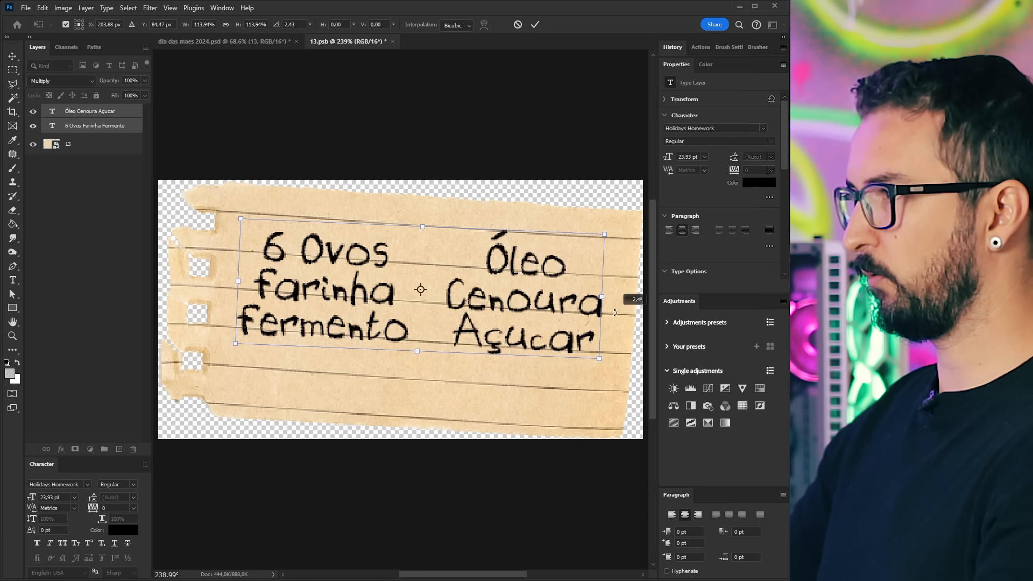
{"action": "left_click_drag", "start_coordinate": [608, 237], "coordinate": [616, 232]}
{"action": "key", "text": "Return"}
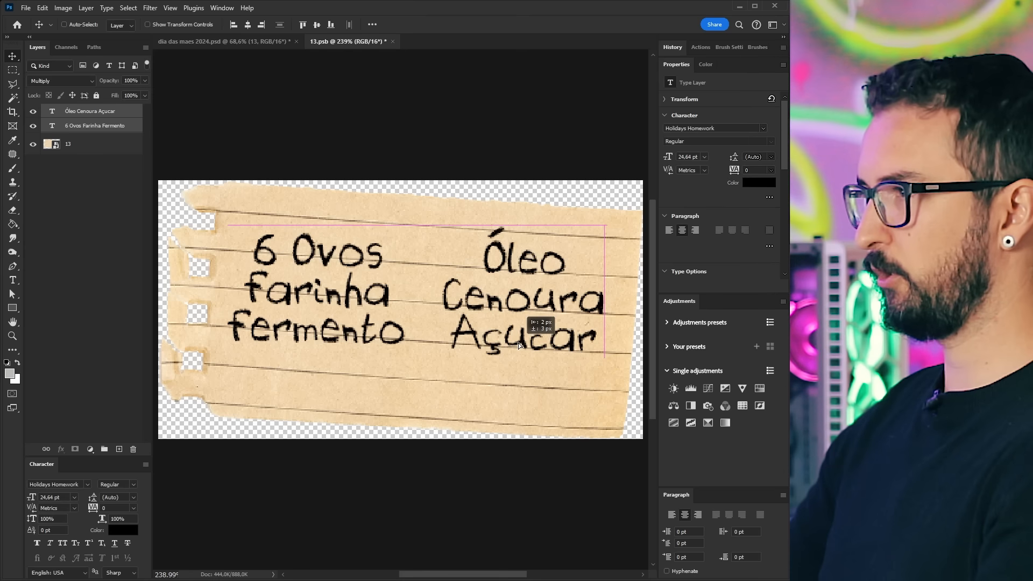
- Reposition the two text columns individually, placing the "Óleo" column slightly lower than the "6 Ovos" column
{"action": "left_click", "coordinate": [108, 123]}
{"action": "left_click_drag", "start_coordinate": [401, 298], "coordinate": [400, 296]}
{"action": "left_click_drag", "start_coordinate": [439, 344], "coordinate": [434, 352]}
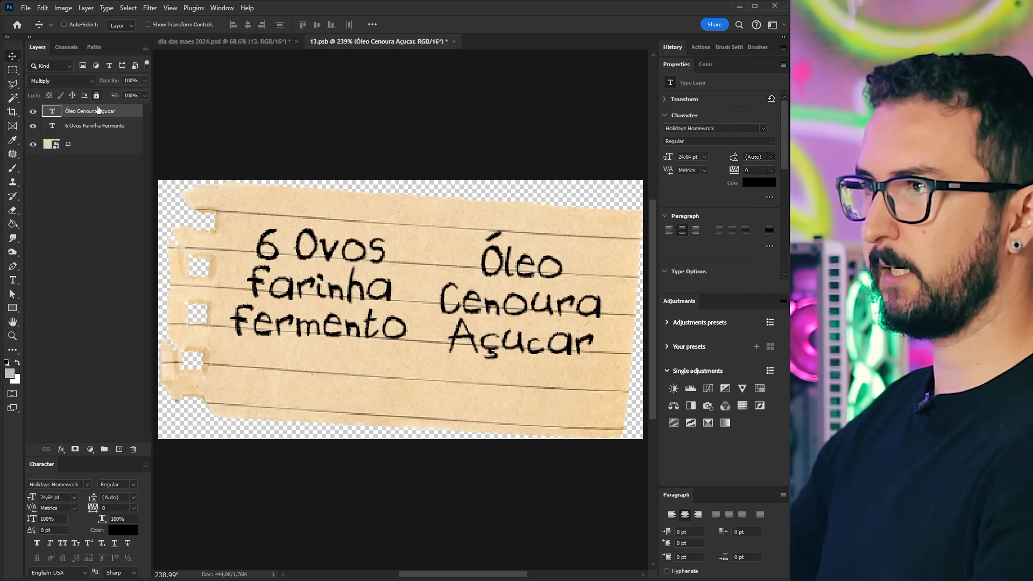
- Recolor both text columns dark blue, then save and close the note paper's smart object contents
{"action": "left_click", "coordinate": [104, 125], "text": "shift"}
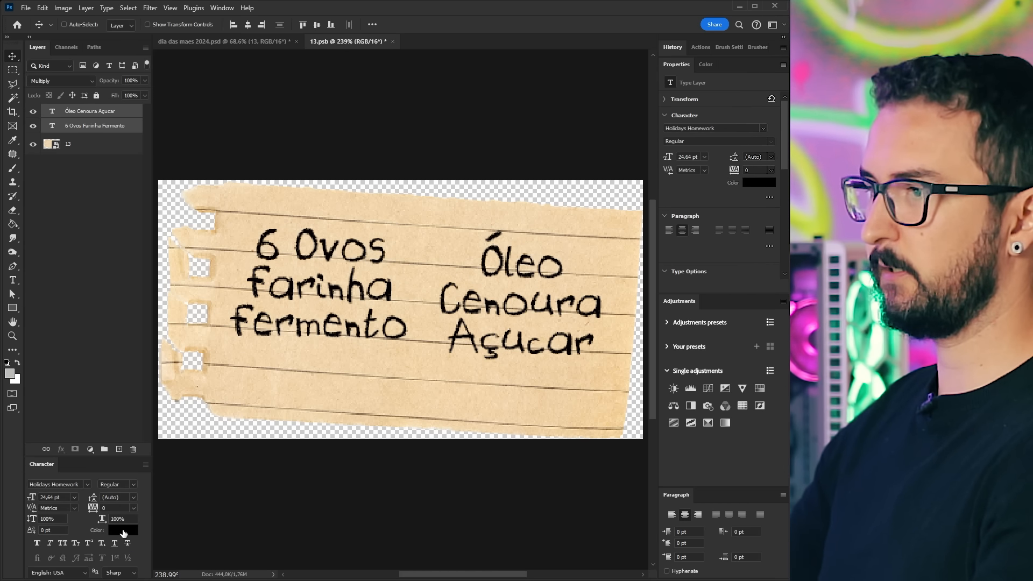
{"action": "left_click", "coordinate": [124, 533]}
{"action": "left_click_drag", "start_coordinate": [384, 224], "coordinate": [360, 362]}
{"action": "left_click", "coordinate": [439, 435]}
{"action": "left_click", "coordinate": [360, 441]}
{"action": "key", "text": "Return"}
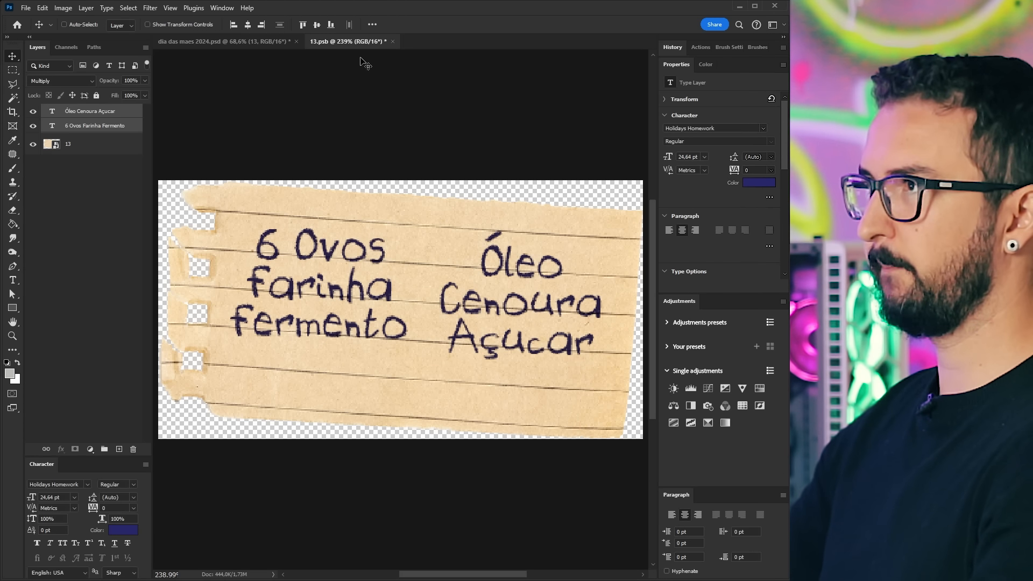
{"action": "key", "text": "ctrl+s"}
{"action": "left_click", "coordinate": [389, 42]}
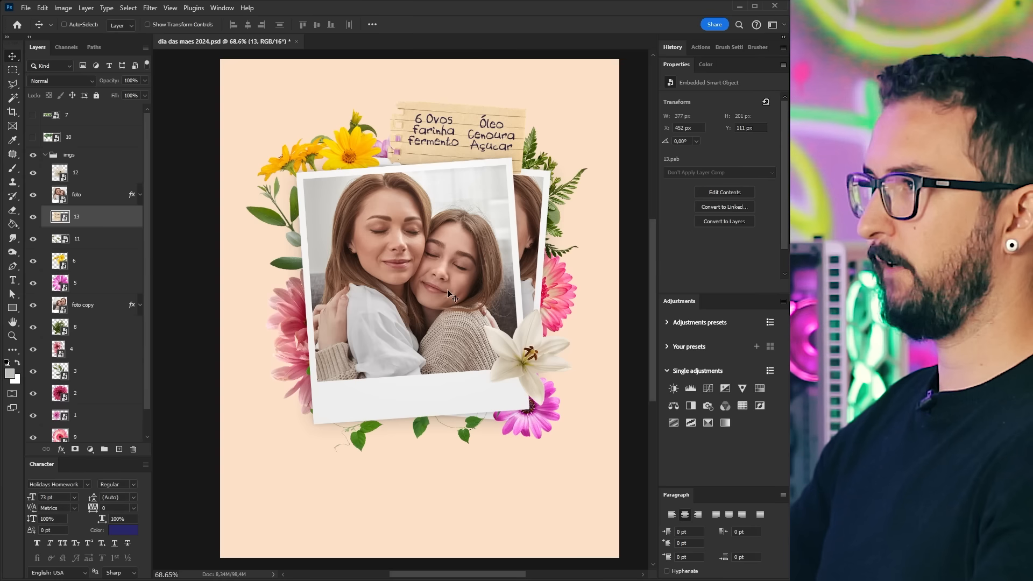
- Move the note paper in layer 13 to X 460 px, Y 123 px behind the front polaroid
{"action": "left_click_drag", "start_coordinate": [475, 141], "coordinate": [478, 149]}
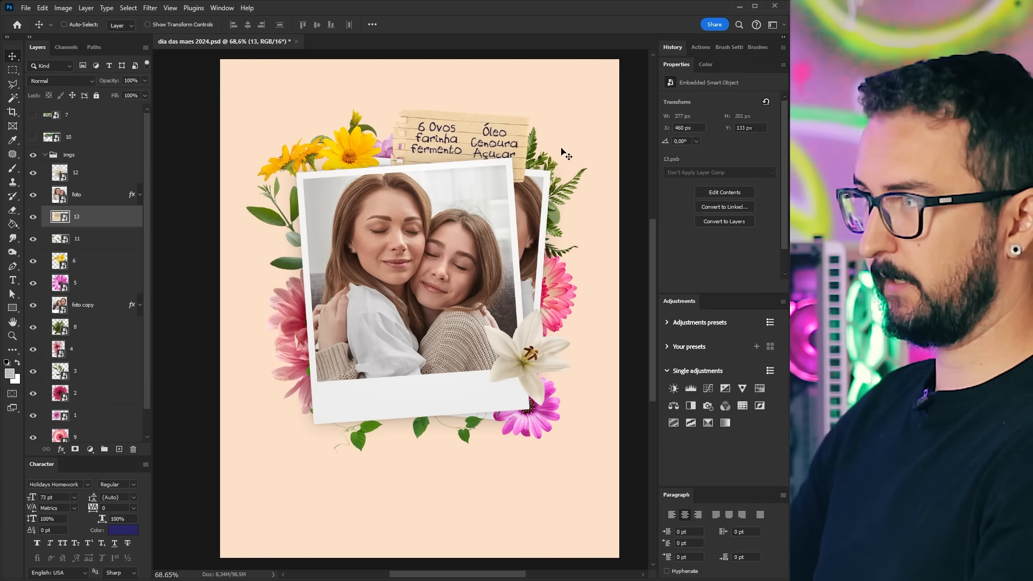
{"action": "key", "text": "Up"}
{"action": "key", "text": "Up"}
{"action": "key", "text": "Up"}
{"action": "key", "text": "Up"}
{"action": "key", "text": "Up"}
{"action": "key", "text": "Up"}
{"action": "key", "text": "Up"}
{"action": "key", "text": "Up"}
{"action": "key", "text": "Up"}
{"action": "key", "text": "Up"}
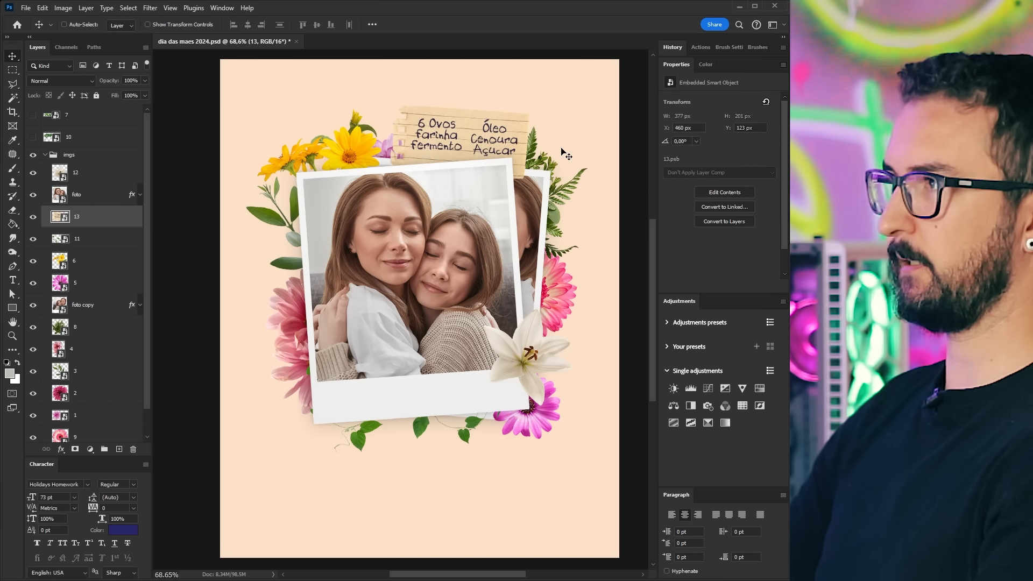
- Rotate the note paper to -2.67° and reposition it at X 462 px, Y 134 px
{"action": "left_click_drag", "start_coordinate": [530, 145], "coordinate": [519, 159]}
{"action": "key", "text": "ctrl+t"}
{"action": "left_click_drag", "start_coordinate": [543, 213], "coordinate": [547, 215]}
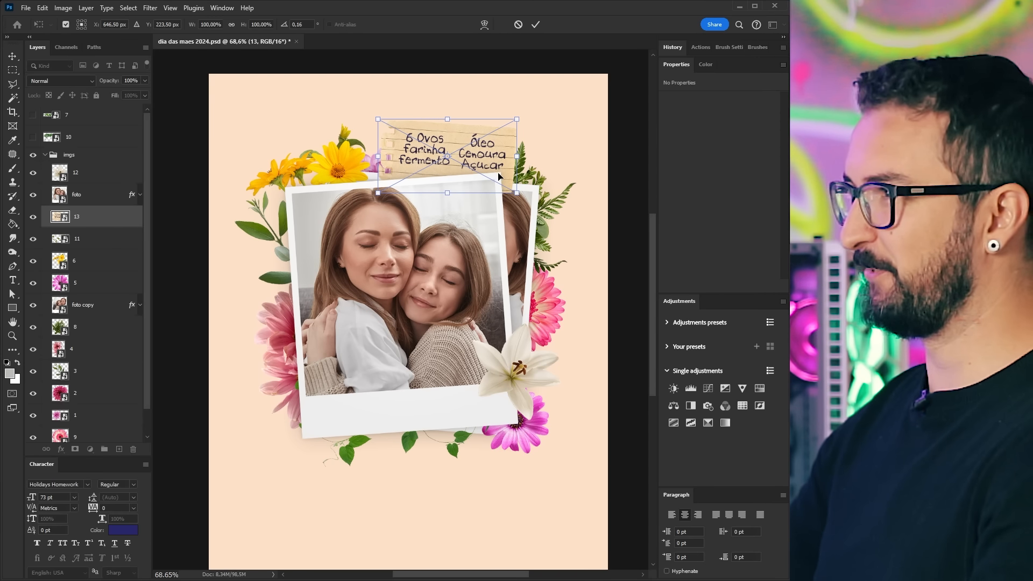
{"action": "key", "text": "Return"}
{"action": "left_click_drag", "start_coordinate": [498, 197], "coordinate": [523, 194]}
{"action": "key", "text": "ctrl+t"}
{"action": "key", "text": "Return"}
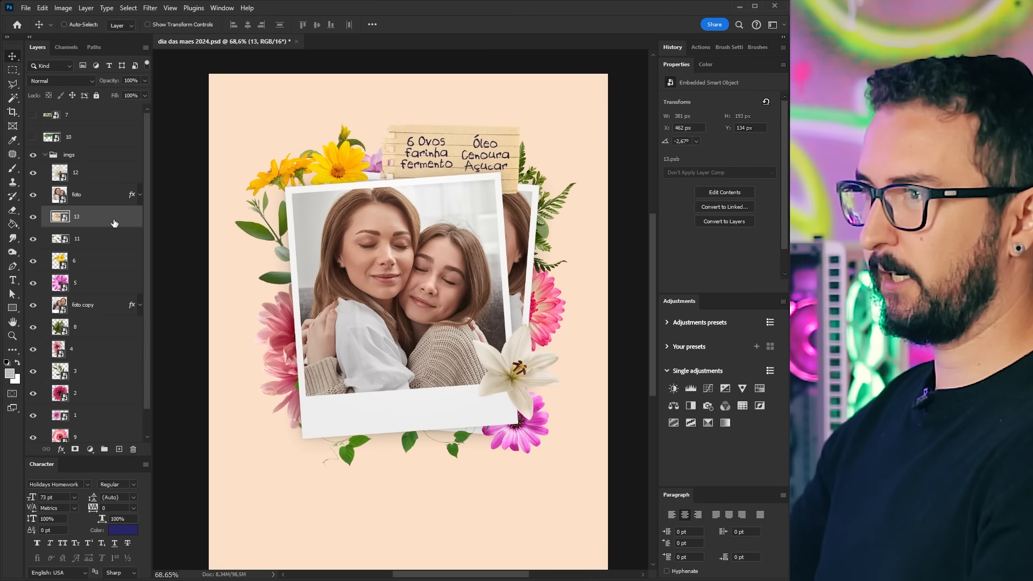
- Add two drop shadows to the note paper, one with 72% opacity, 35 px distance and 62 px size
{"action": "double_click", "coordinate": [114, 223]}
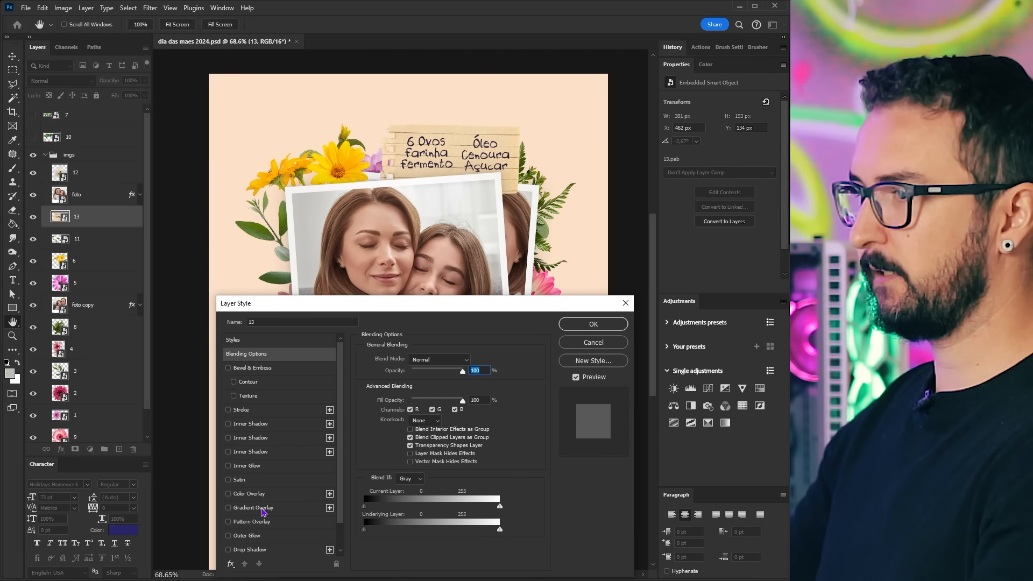
{"action": "scroll", "coordinate": [263, 519], "scroll_direction": "down", "scroll_amount": 2}
{"action": "left_click", "coordinate": [262, 521]}
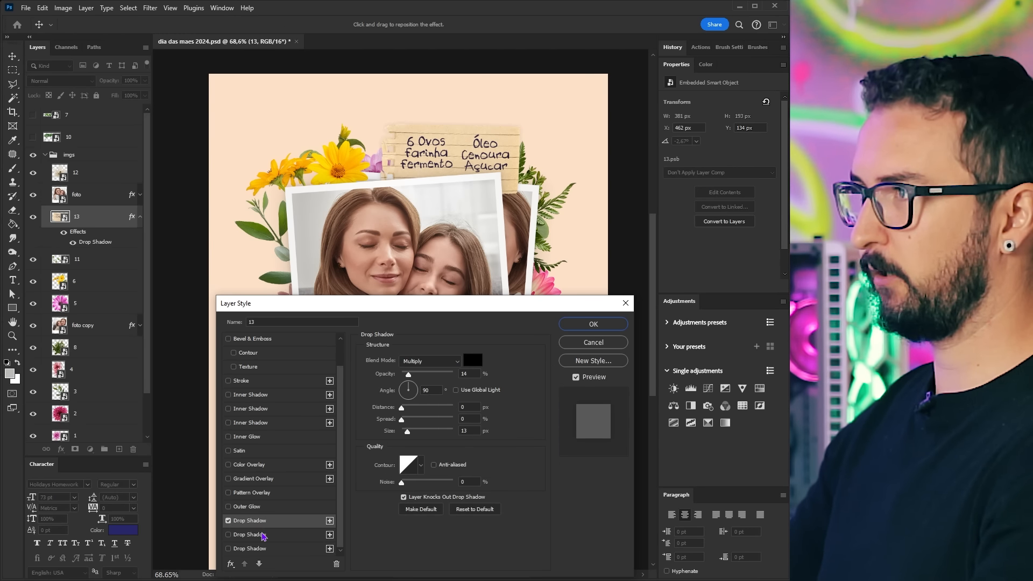
{"action": "left_click", "coordinate": [263, 535]}
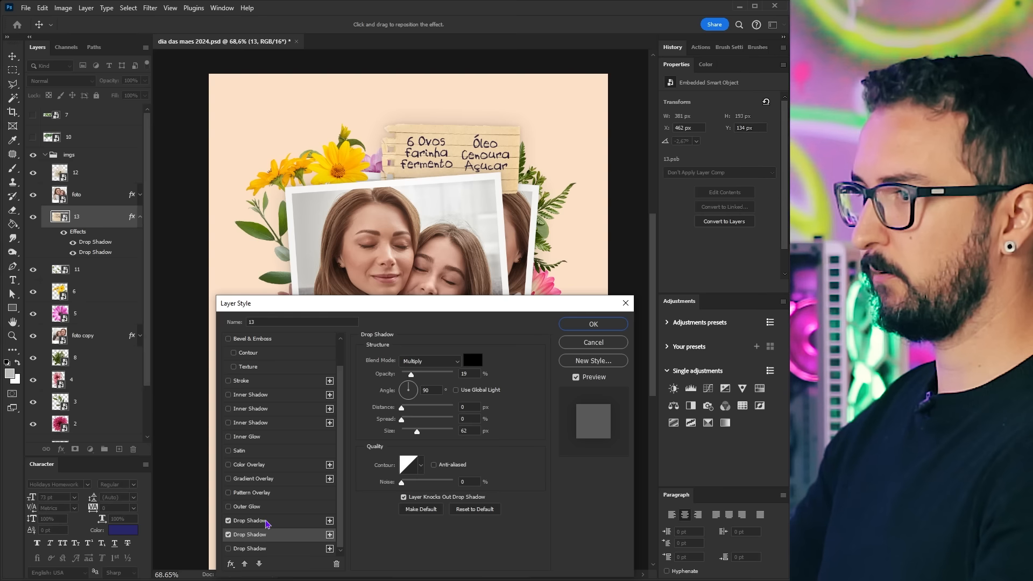
{"action": "left_click_drag", "start_coordinate": [411, 380], "coordinate": [424, 379]}
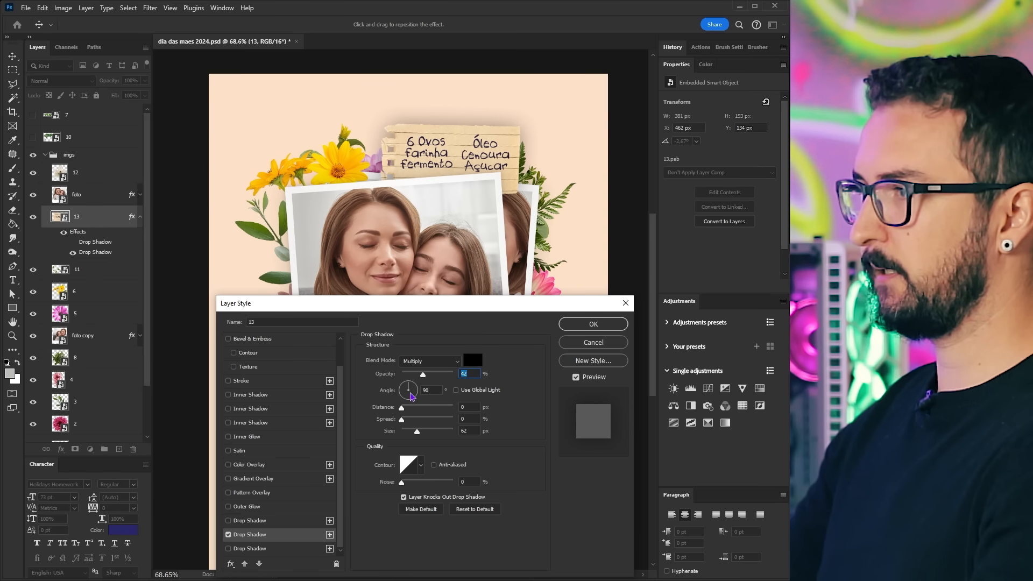
{"action": "left_click_drag", "start_coordinate": [404, 413], "coordinate": [422, 412]}
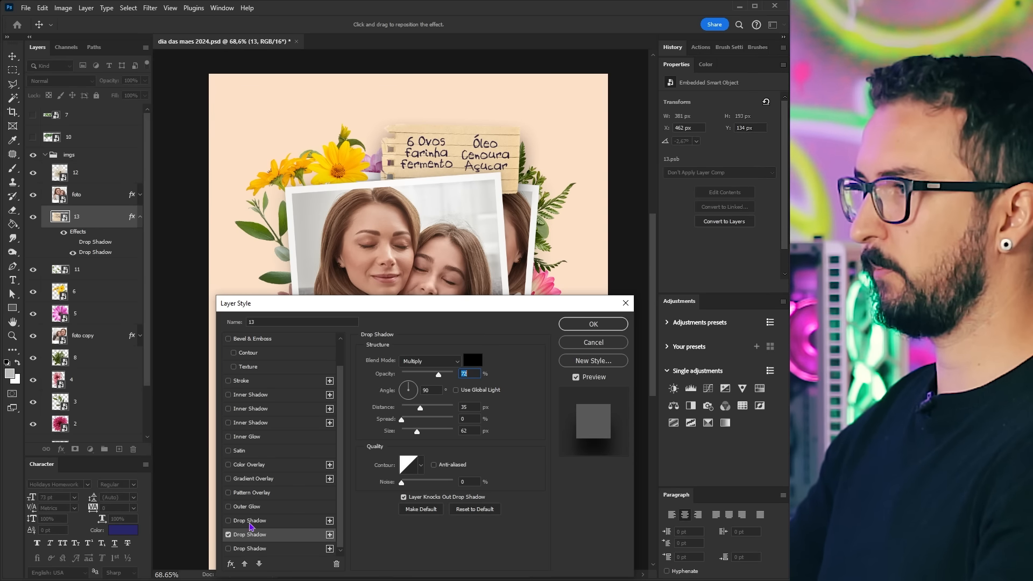
{"action": "left_click", "coordinate": [251, 521]}
- Add a radial Multiply gradient overlay at 100% opacity to the note paper, not aligned with the layer, and save the document
{"action": "left_click", "coordinate": [253, 478]}
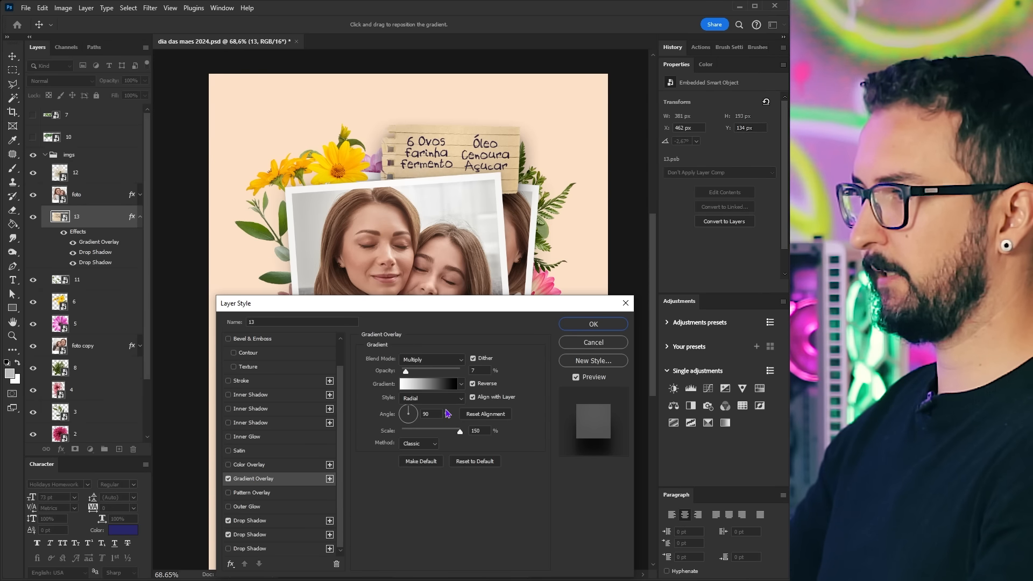
{"action": "left_click_drag", "start_coordinate": [435, 375], "coordinate": [425, 372]}
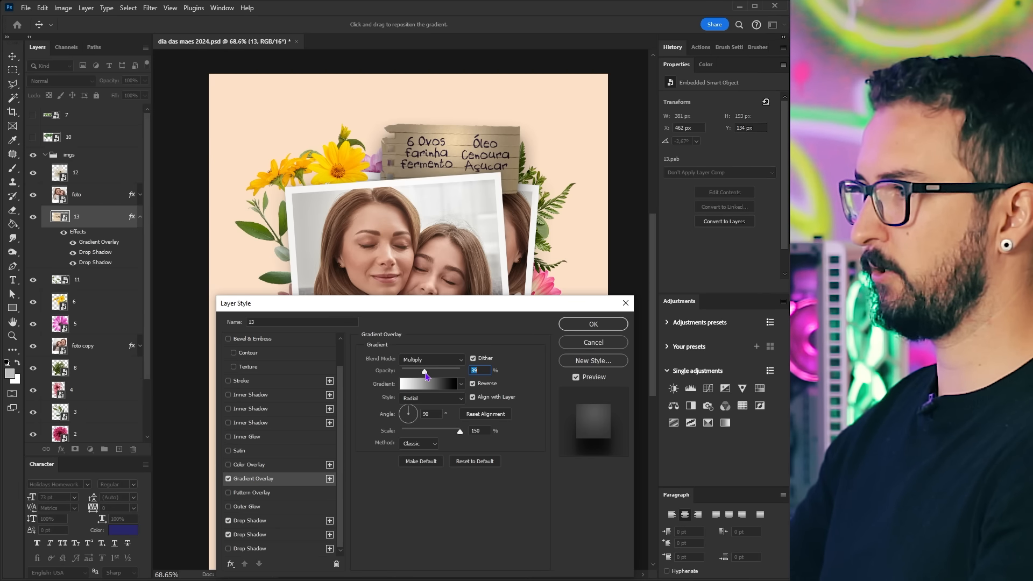
{"action": "type", "text": "100"}
{"action": "left_click", "coordinate": [473, 398]}
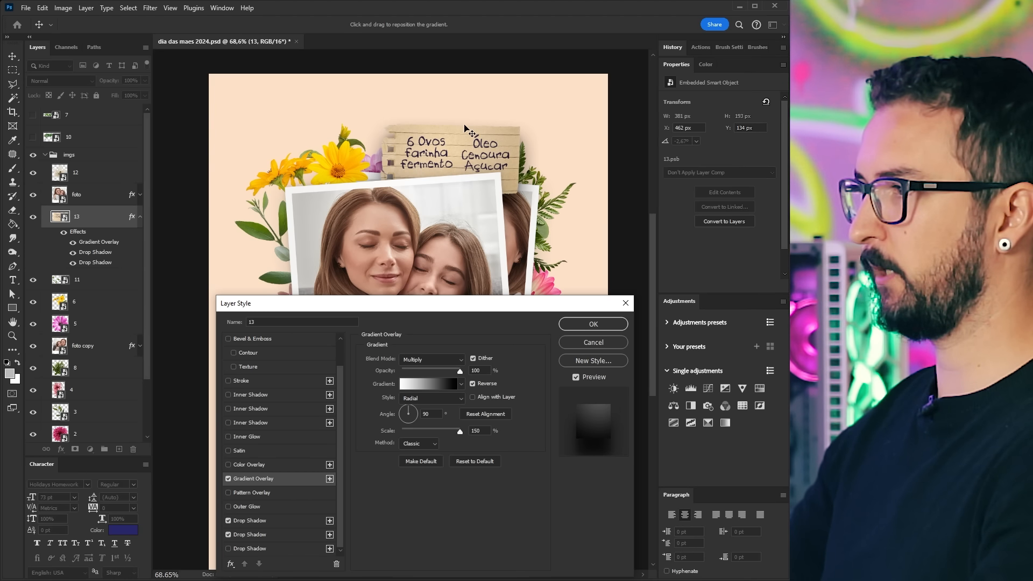
{"action": "left_click", "coordinate": [473, 397]}
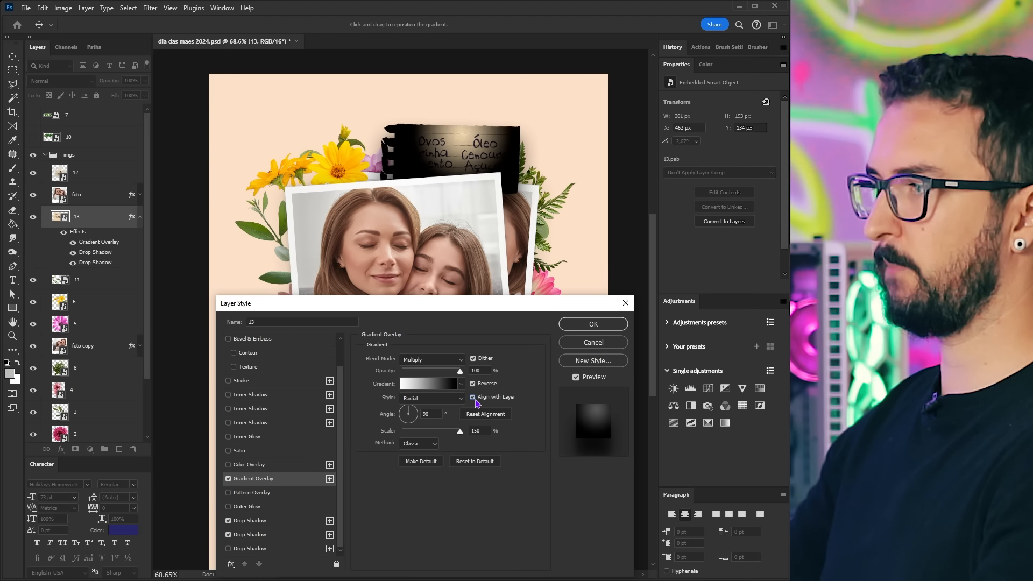
{"action": "left_click", "coordinate": [473, 398]}
{"action": "left_click", "coordinate": [473, 397]}
{"action": "left_click", "coordinate": [473, 398]}
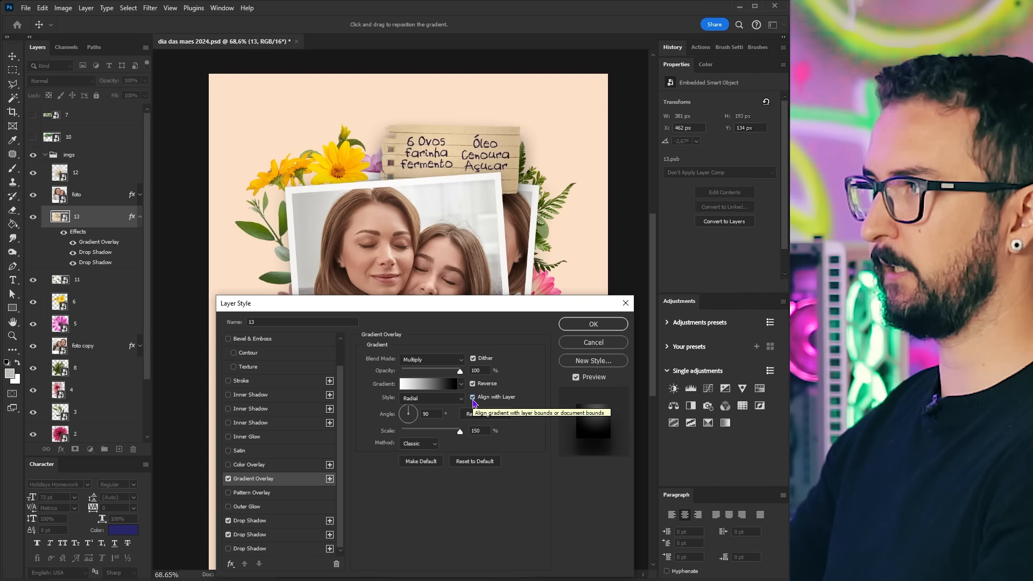
{"action": "left_click", "coordinate": [473, 397]}
{"action": "left_click", "coordinate": [473, 398]}
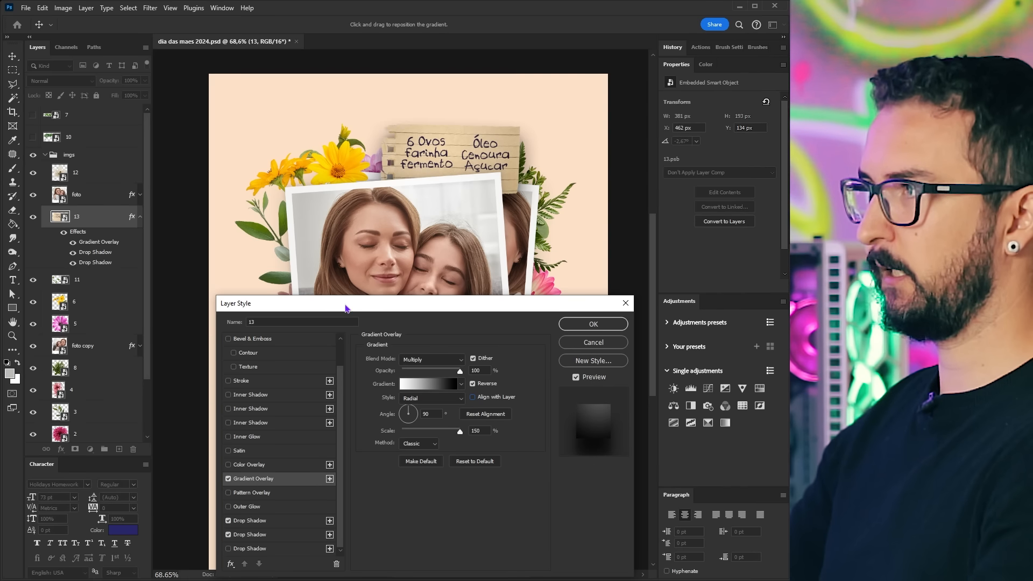
{"action": "left_click", "coordinate": [574, 323]}
{"action": "mouse_move", "coordinate": [496, 355]}
{"action": "left_mouse_down"}
{"action": "mouse_move", "coordinate": [498, 335]}
{"action": "mouse_move", "coordinate": [487, 364]}
{"action": "left_mouse_up"}
{"action": "key", "text": "ctrl+s"}
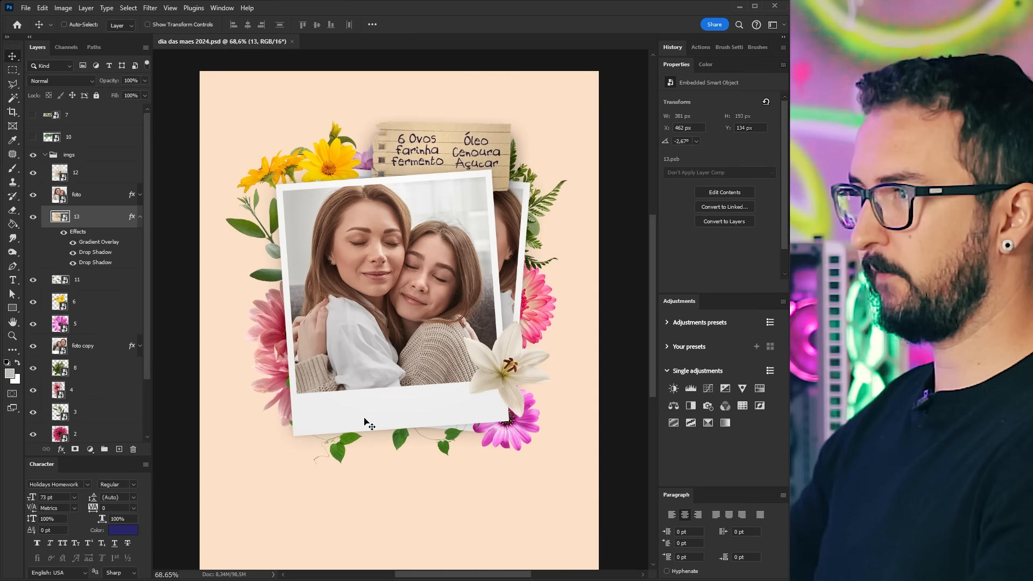
- Open the foto smart object and add the caption "Te amo, Mãe!" in Holidays Homework on the polaroid's lower border
{"action": "left_click", "coordinate": [77, 189]}
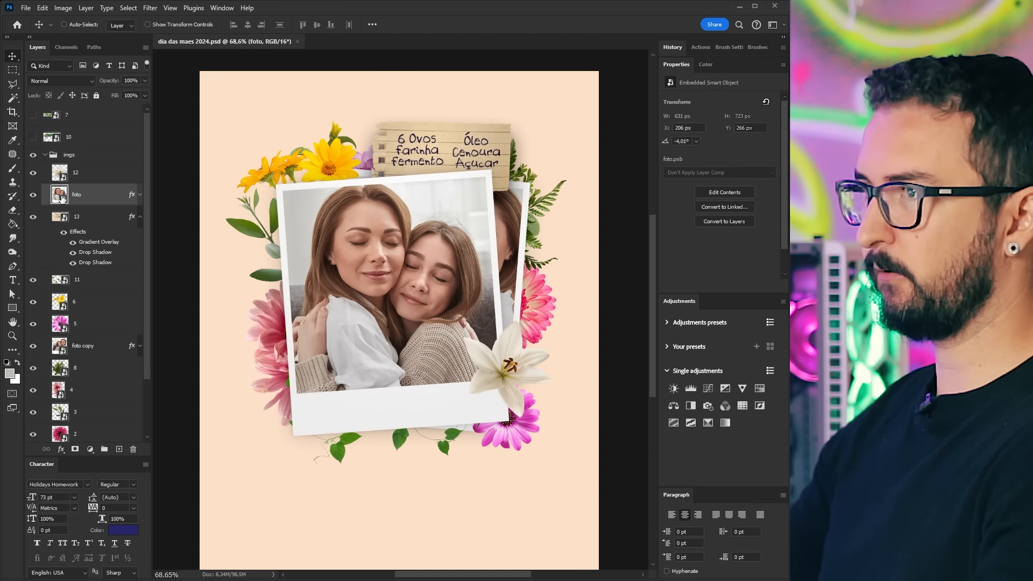
{"action": "double_click", "coordinate": [59, 194]}
{"action": "key", "text": "t"}
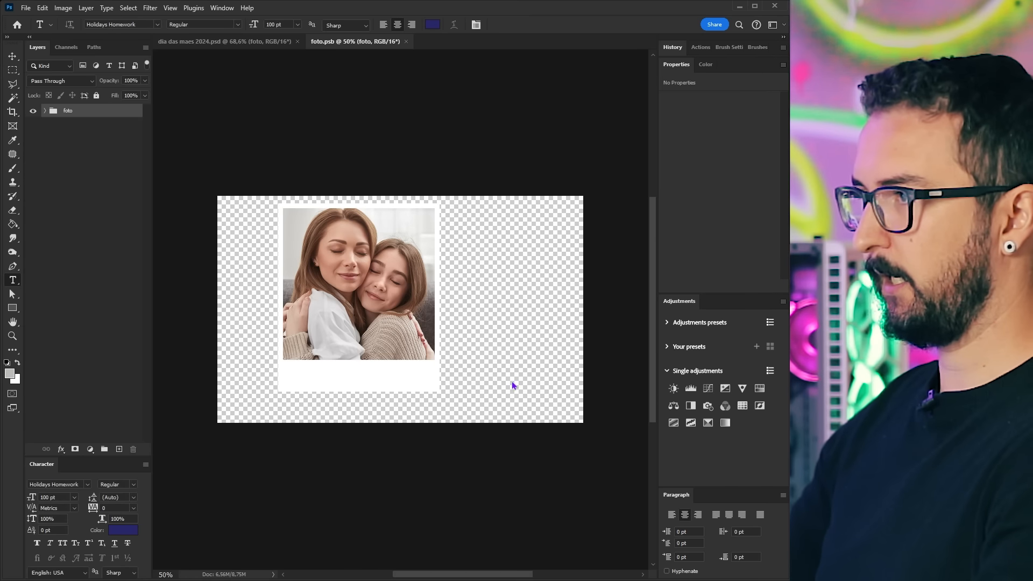
{"action": "type", "text": "Te amo"}
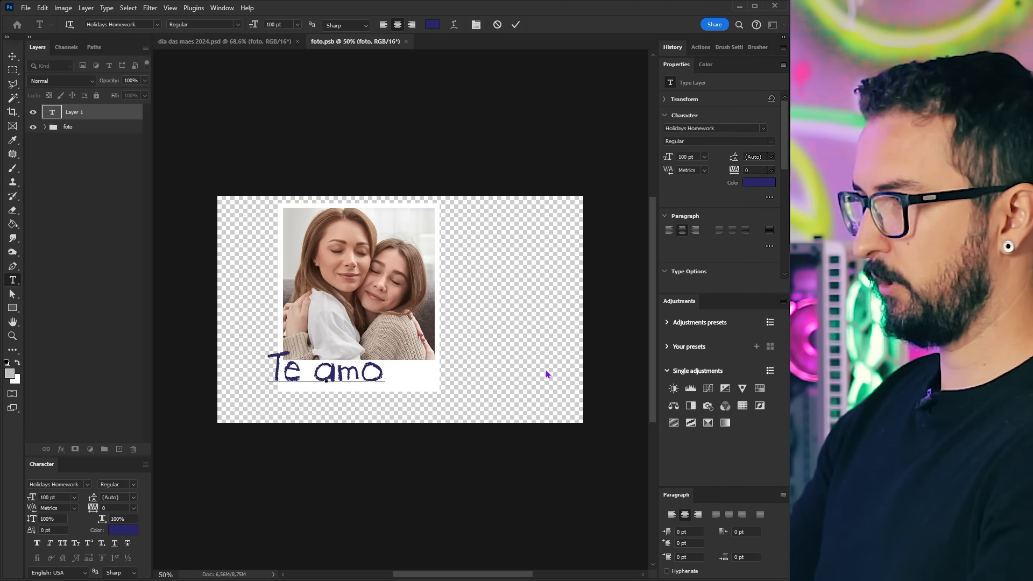
{"action": "type", "text": ", Mãe!"}
{"action": "key", "text": "ctrl+Return"}
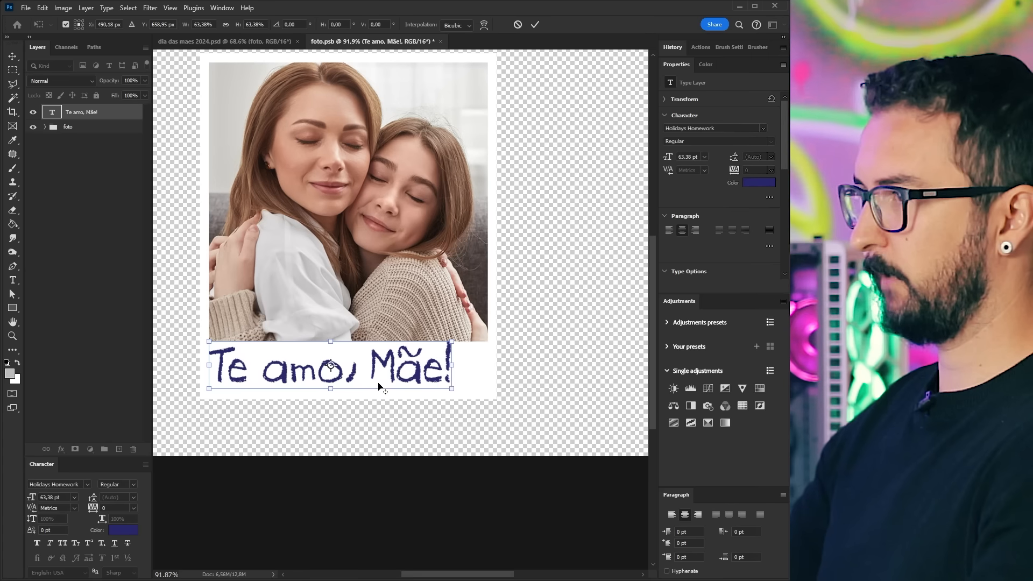
- Scale the caption down to 47.22 pt inside the lower border and load the outline of Rectangle 1 as a selection
{"action": "left_click_drag", "start_coordinate": [451, 386], "coordinate": [430, 375]}
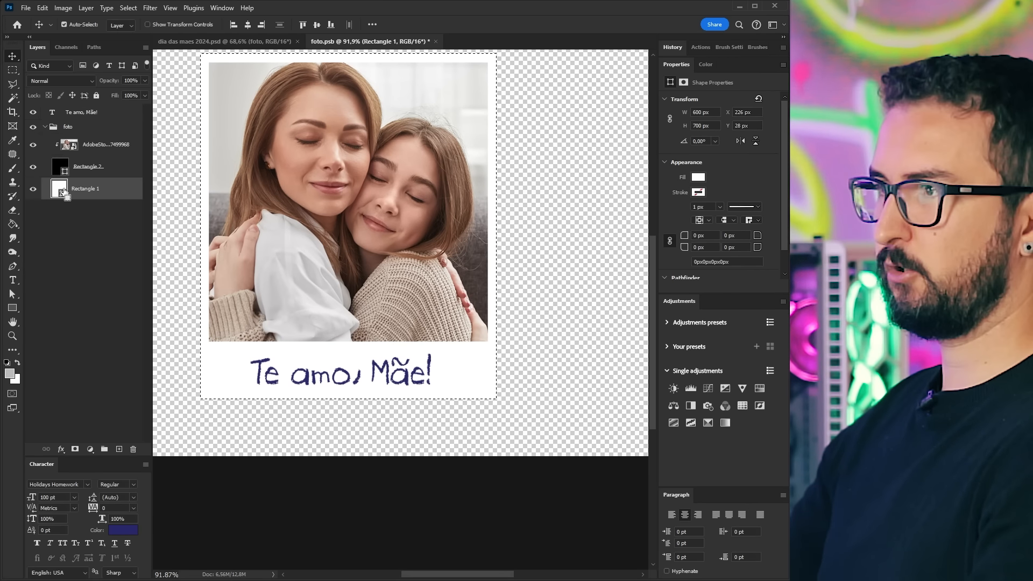
{"action": "left_click", "coordinate": [60, 191], "text": "ctrl"}
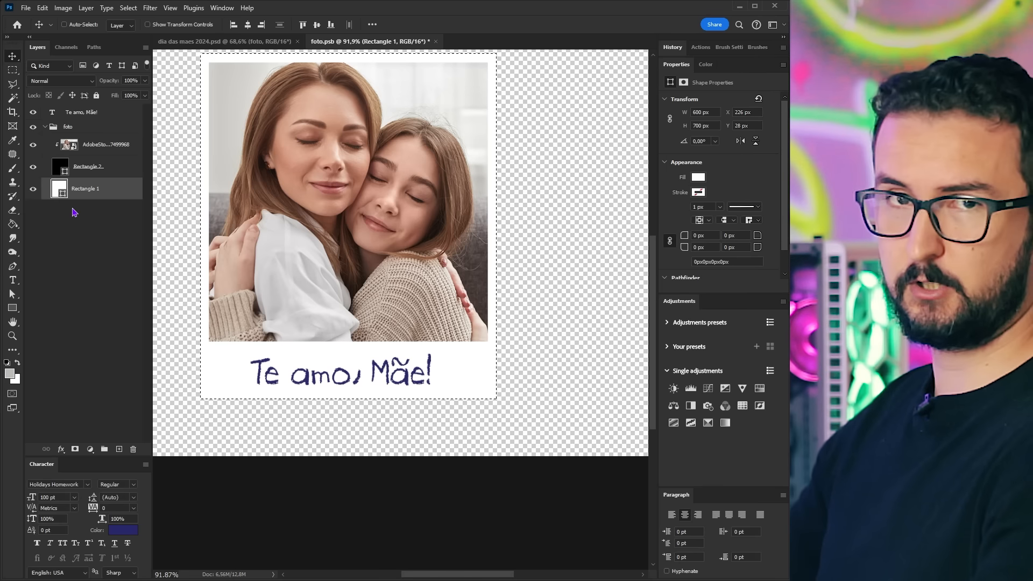
- Turn the layer thumbnails off and restore the small thumbnails
{"action": "right_click", "coordinate": [85, 238]}
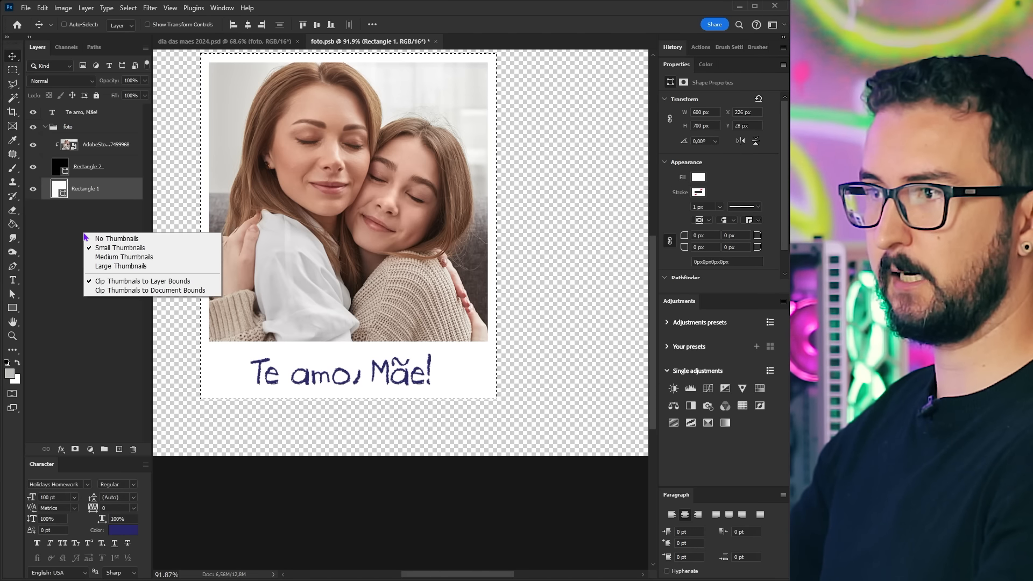
{"action": "left_click", "coordinate": [110, 266]}
{"action": "right_click", "coordinate": [93, 314]}
{"action": "left_click", "coordinate": [103, 319]}
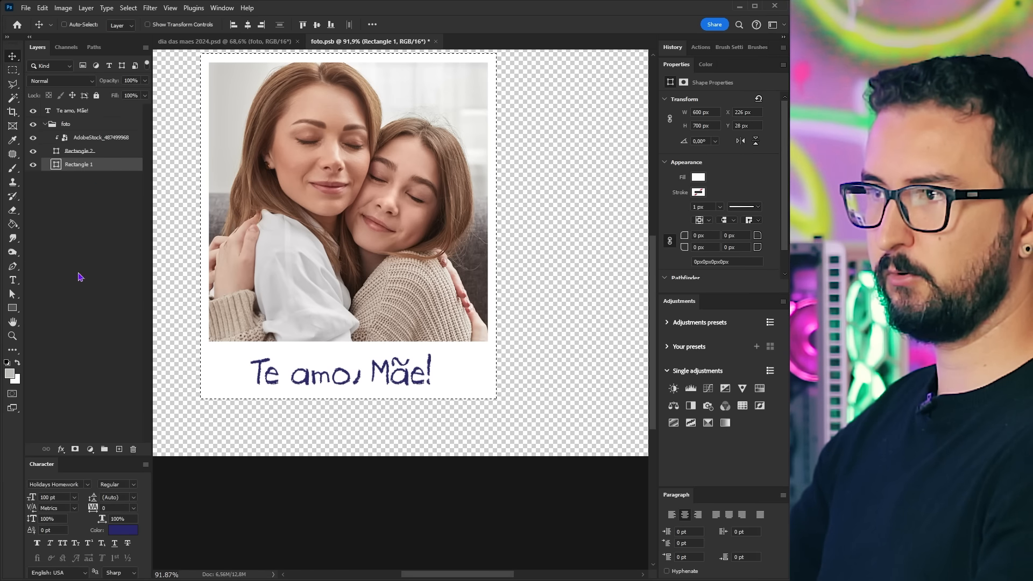
{"action": "key", "text": "ctrl"}
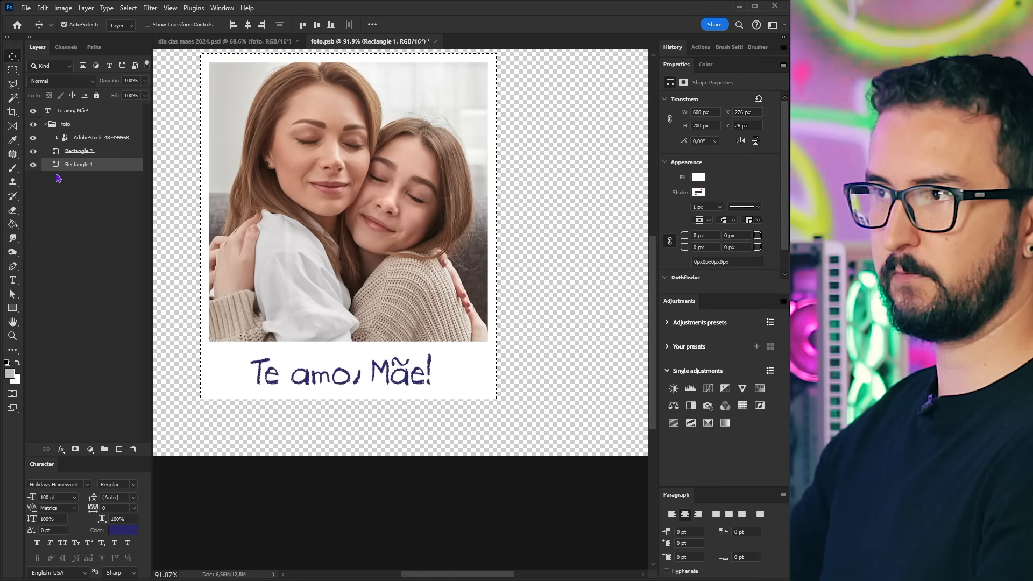
{"action": "right_click", "coordinate": [68, 201]}
{"action": "left_click", "coordinate": [80, 216]}
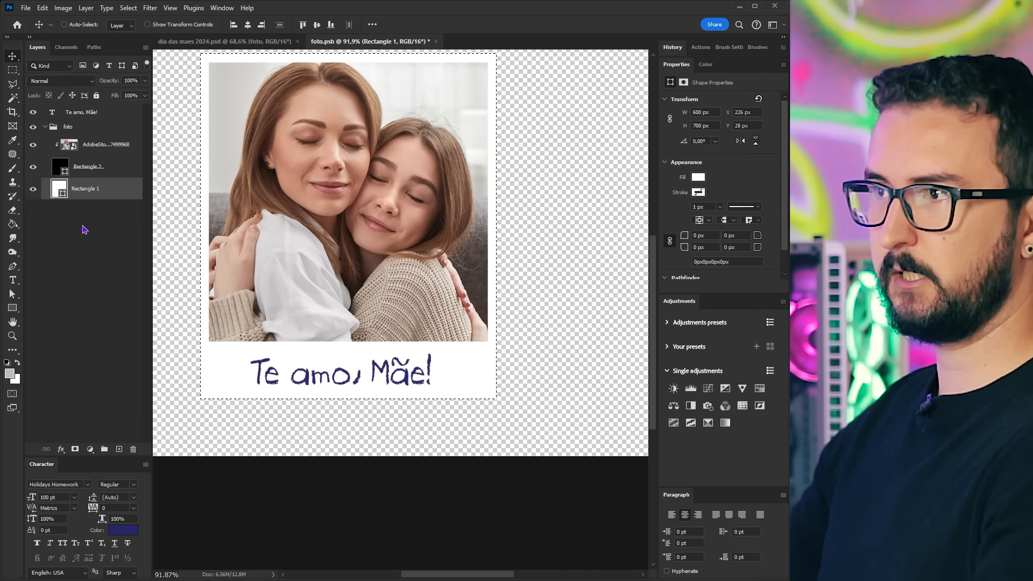
{"action": "right_click", "coordinate": [76, 224]}
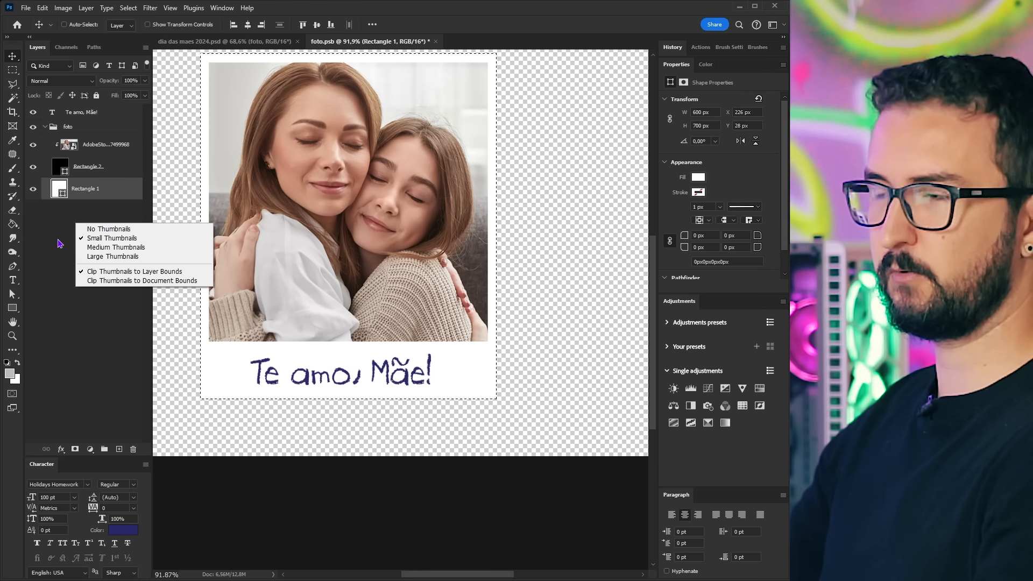
{"action": "left_click", "coordinate": [58, 241]}
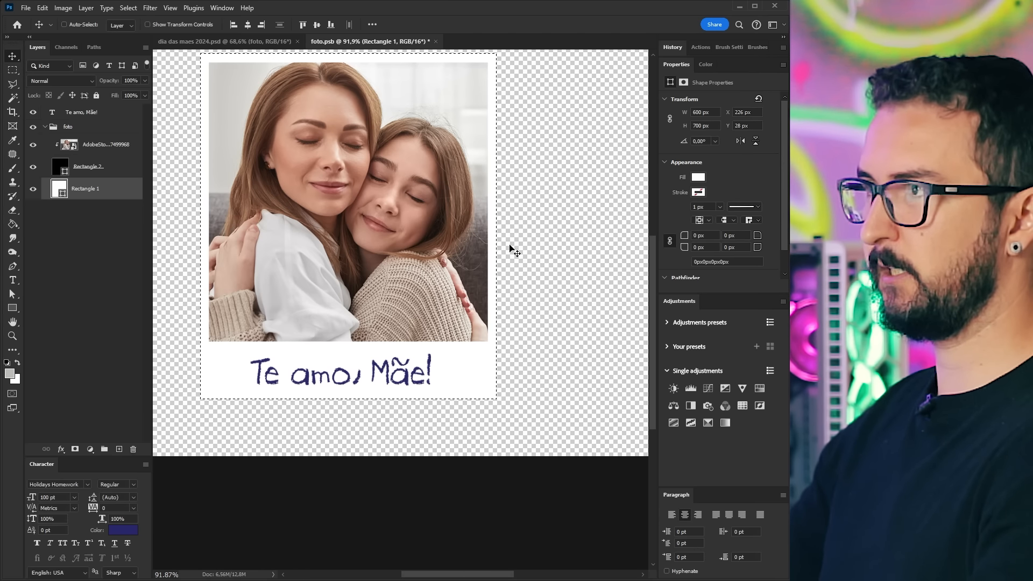
- Center the caption horizontally within the selected polaroid frame and clear the selection
{"action": "left_click", "coordinate": [83, 112]}
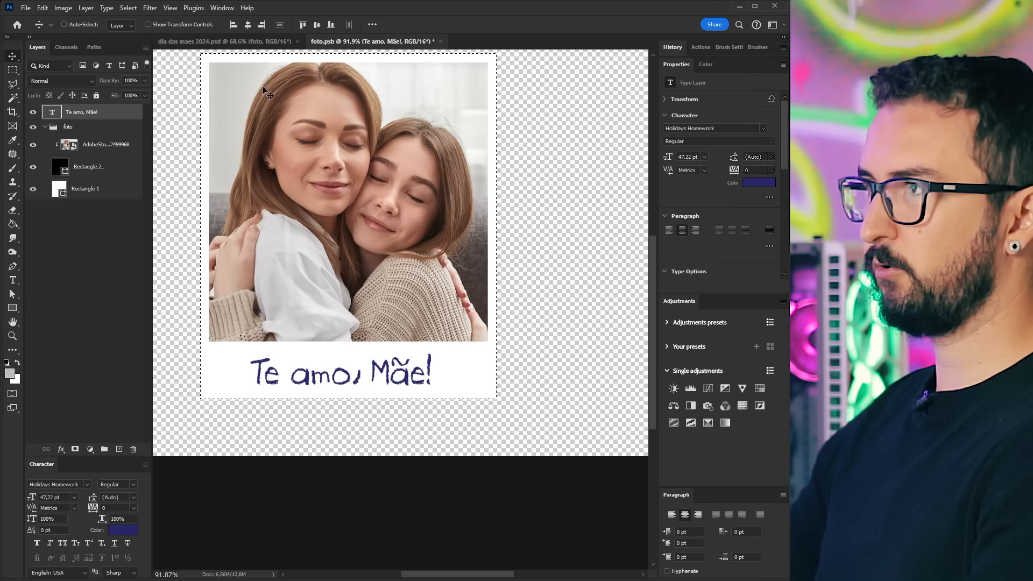
{"action": "left_click", "coordinate": [247, 25]}
{"action": "key", "text": "ctrl+d"}
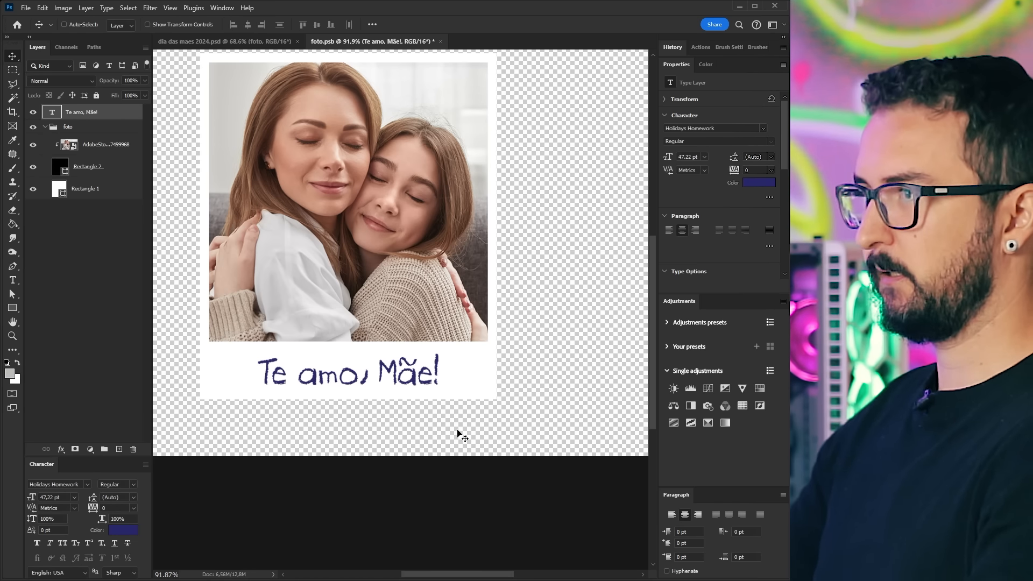
- Scale the caption down to 40.5 pt, tilt it slightly upward and nudge it left on the polaroid's lower border
{"action": "key", "text": "ctrl+t"}
{"action": "left_click_drag", "start_coordinate": [440, 392], "coordinate": [417, 383]}
{"action": "key", "text": "Return"}
{"action": "key", "text": "Left"}
{"action": "key", "text": "Left"}
{"action": "key", "text": "Left"}
{"action": "key", "text": "Left"}
{"action": "key", "text": "Left"}
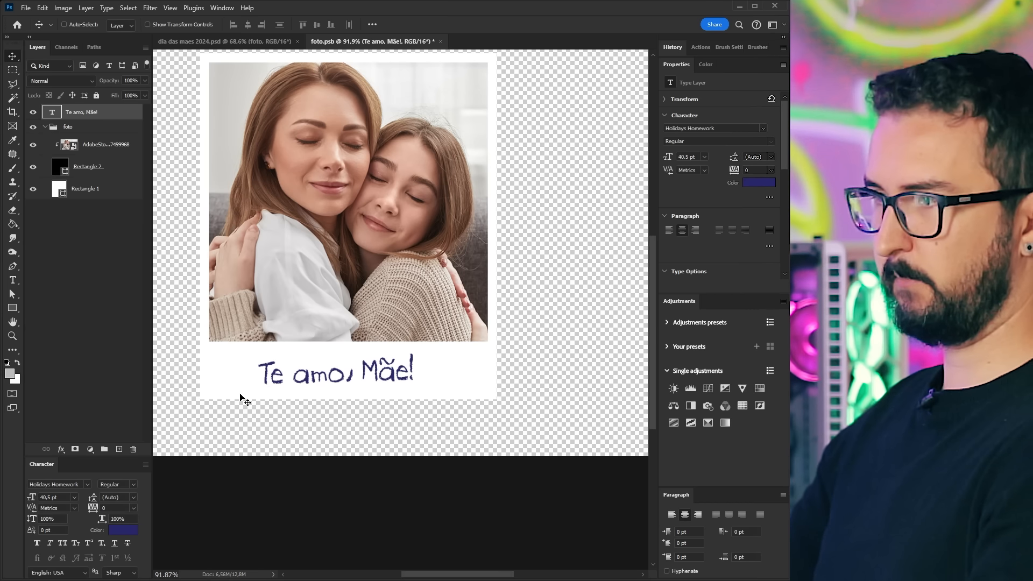
- Change the caption's text color to dark red #8c1b1b and save the foto smart object
{"action": "left_click", "coordinate": [751, 184]}
{"action": "left_click_drag", "start_coordinate": [437, 397], "coordinate": [585, 261]}
{"action": "mouse_move", "coordinate": [540, 350]}
{"action": "left_mouse_down"}
{"action": "mouse_move", "coordinate": [551, 383]}
{"action": "mouse_move", "coordinate": [560, 370]}
{"action": "left_mouse_up"}
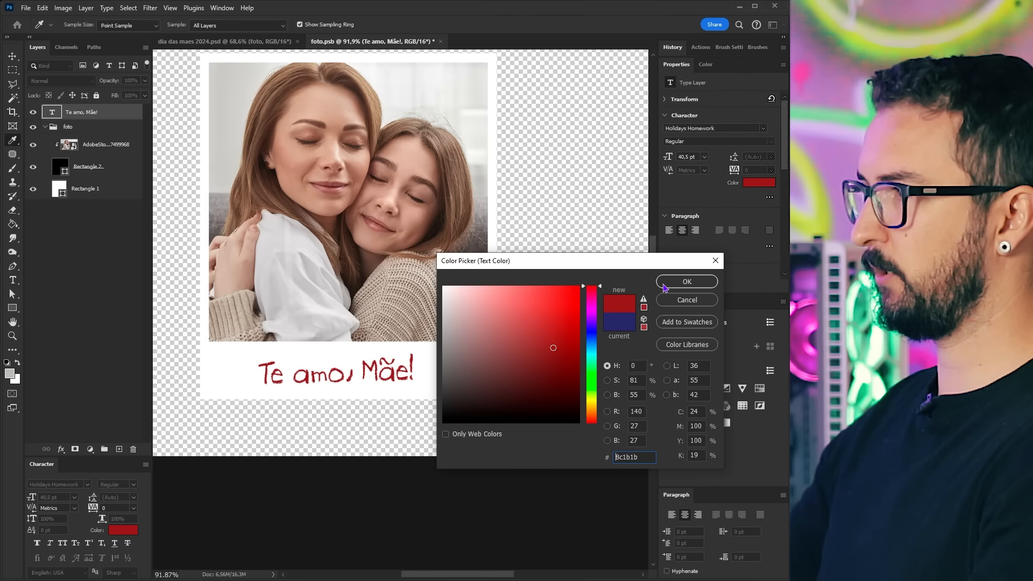
{"action": "left_click", "coordinate": [680, 283]}
{"action": "key", "text": "ctrl+s"}
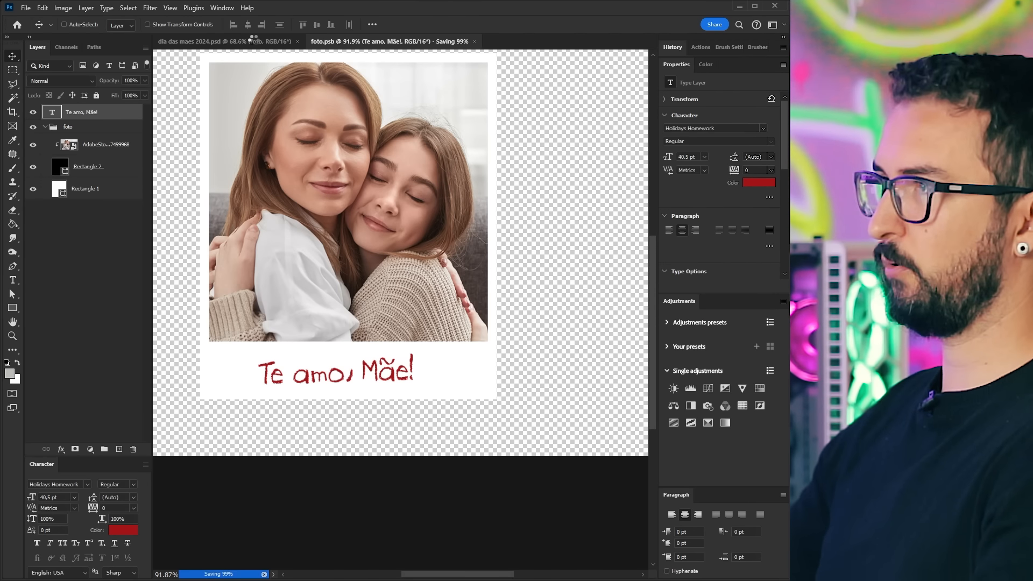
- Return to the dia das maes 2024.psd document and copy the foto layer's style onto the white lily in layer 12
{"action": "left_click", "coordinate": [253, 41]}
{"action": "left_click_drag", "start_coordinate": [445, 324], "coordinate": [406, 337]}
{"action": "scroll", "coordinate": [436, 320], "scroll_direction": "down", "scroll_amount": 1}
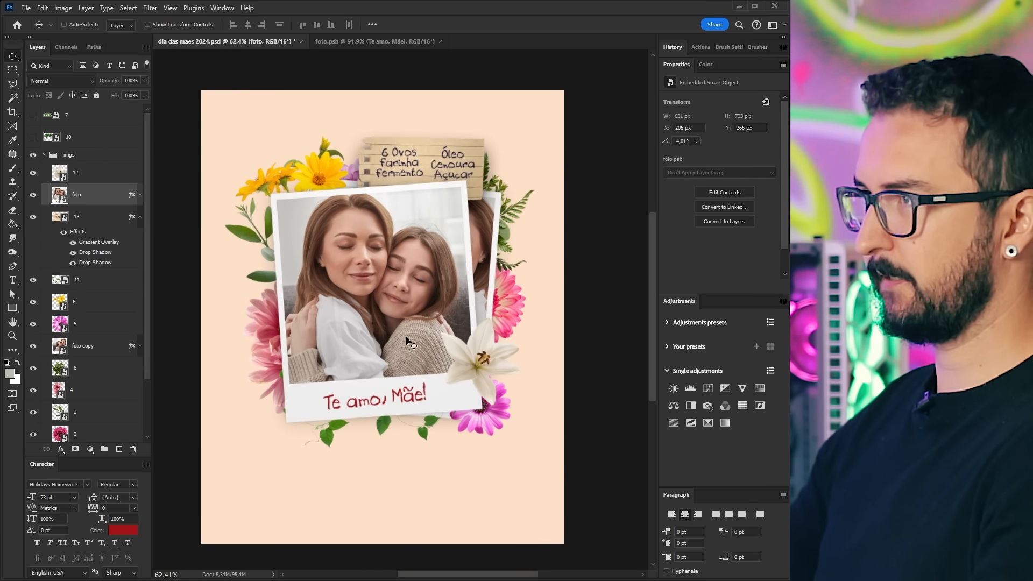
{"action": "left_click", "coordinate": [139, 217]}
{"action": "key", "text": "ctrl"}
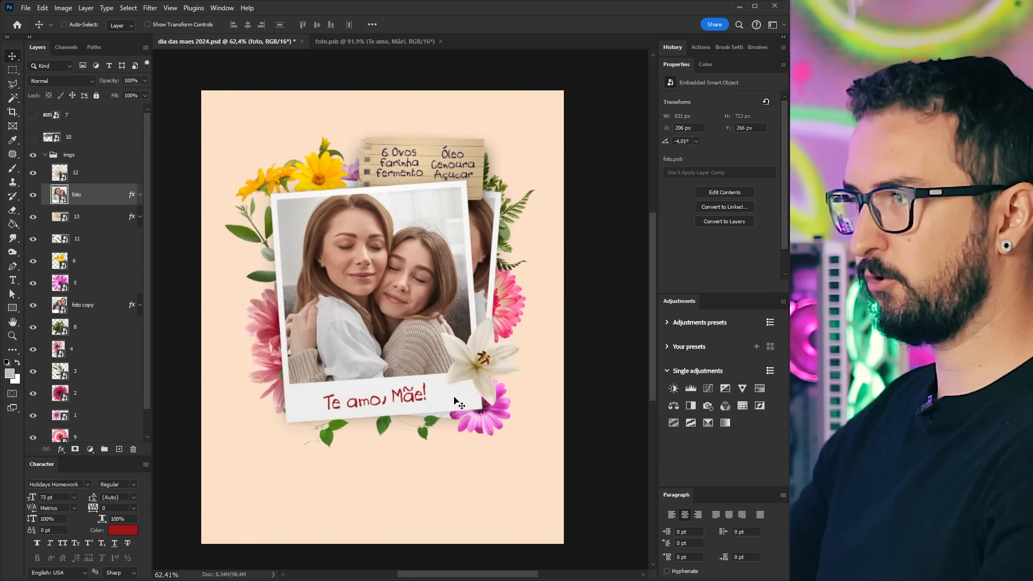
{"action": "scroll", "coordinate": [395, 364], "scroll_direction": "up", "scroll_amount": 5}
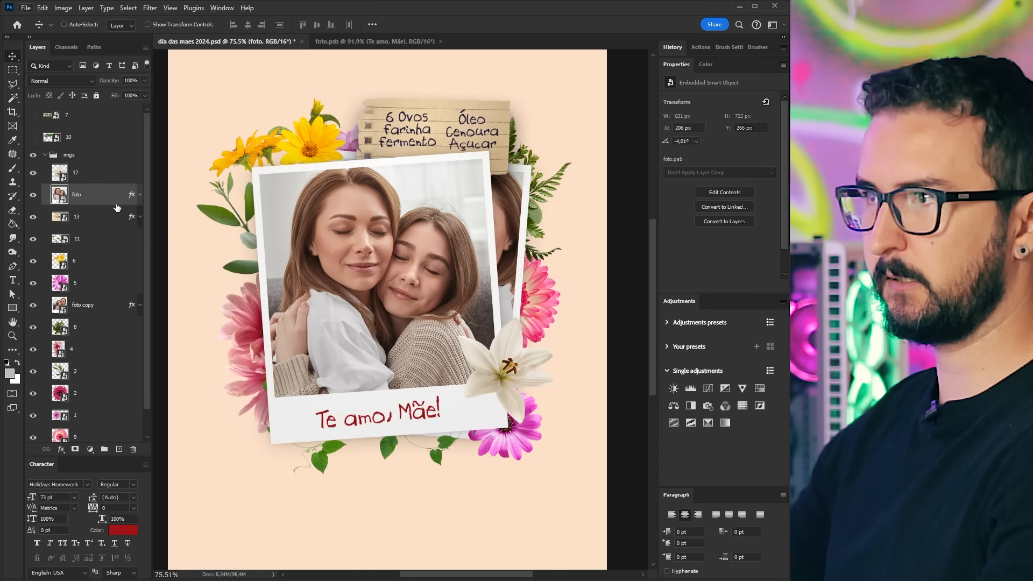
{"action": "mouse_move", "coordinate": [150, 249]}
{"action": "left_mouse_down"}
{"action": "mouse_move", "coordinate": [152, 274]}
{"action": "mouse_move", "coordinate": [149, 233]}
{"action": "left_mouse_up"}
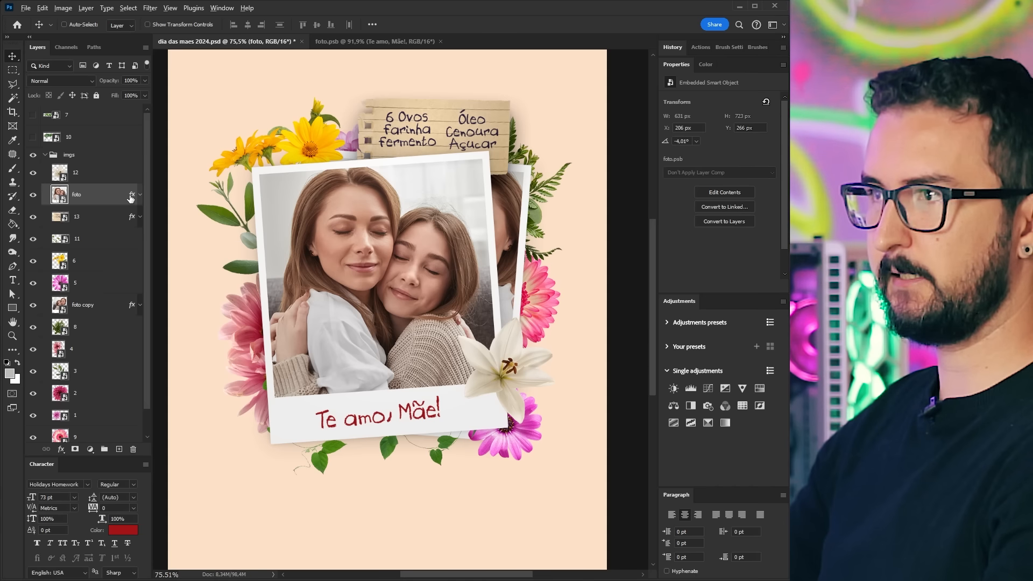
{"action": "left_click_drag", "start_coordinate": [132, 197], "coordinate": [130, 181]}
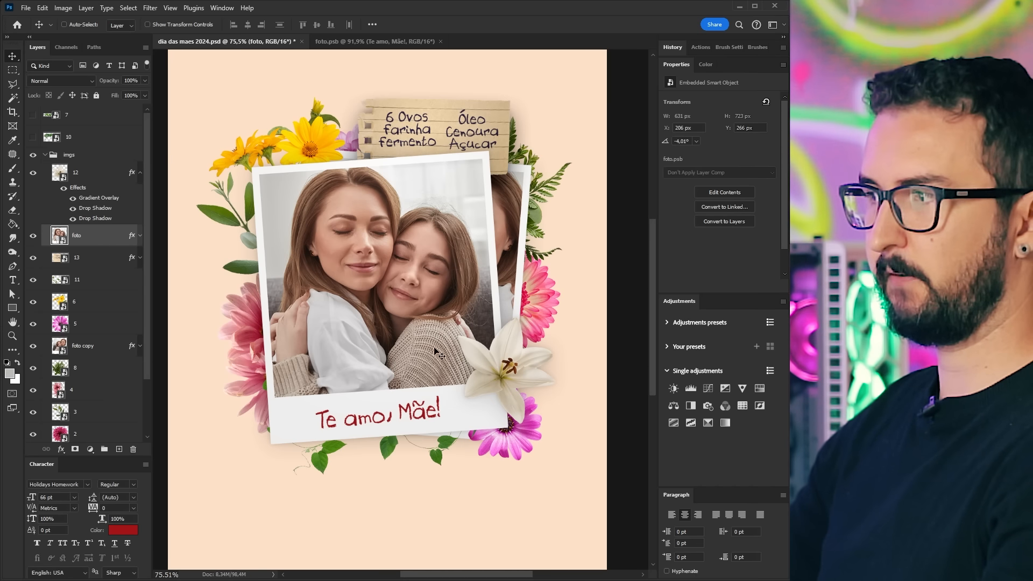
- Disable the lily's gradient overlay and set its first drop shadow to 14 px distance and 16 px size
{"action": "double_click", "coordinate": [99, 210]}
{"action": "left_click_drag", "start_coordinate": [419, 309], "coordinate": [370, 362]}
{"action": "left_click_drag", "start_coordinate": [422, 166], "coordinate": [413, 207]}
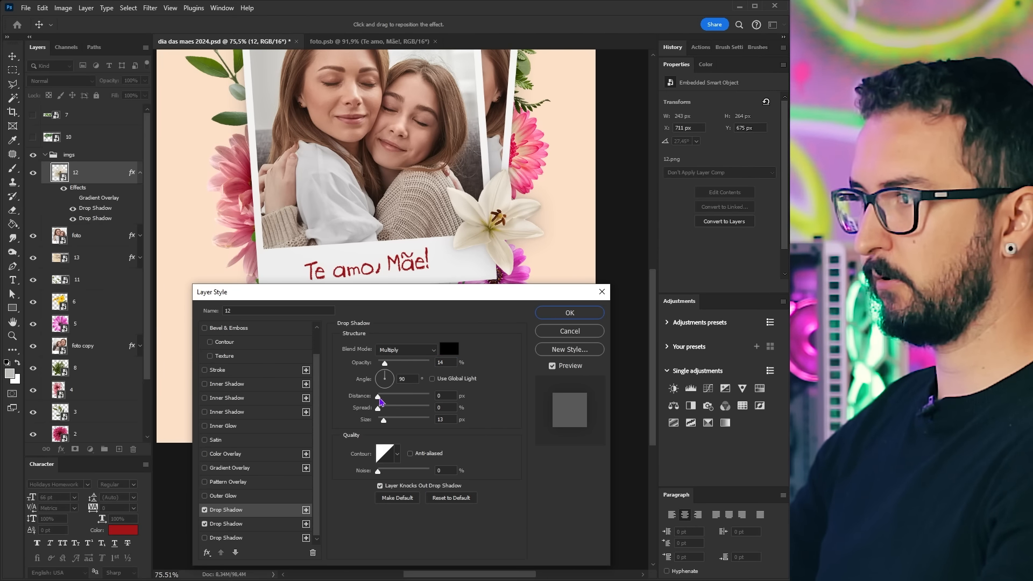
{"action": "left_click_drag", "start_coordinate": [378, 398], "coordinate": [386, 397]}
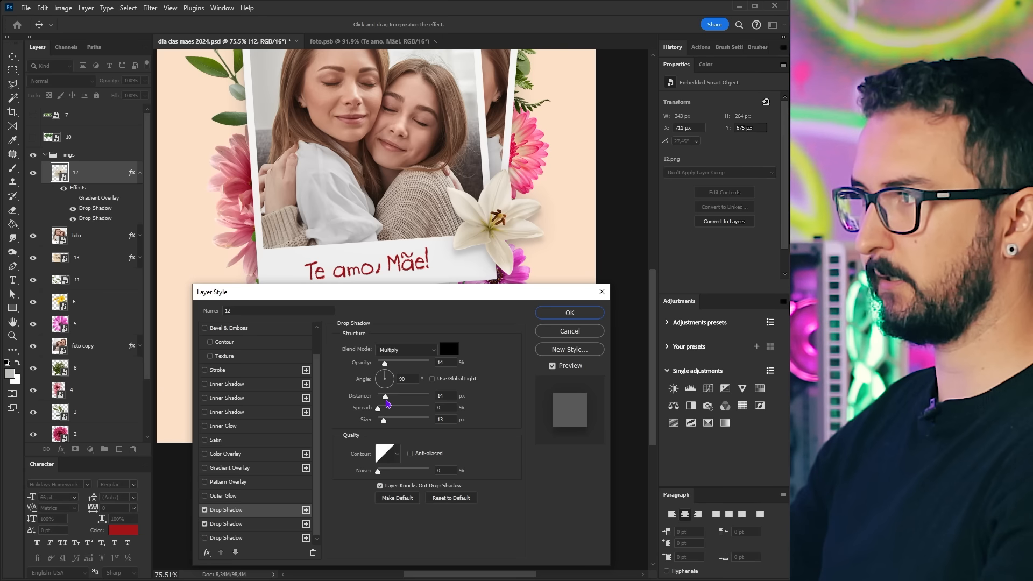
{"action": "left_click_drag", "start_coordinate": [384, 419], "coordinate": [385, 422]}
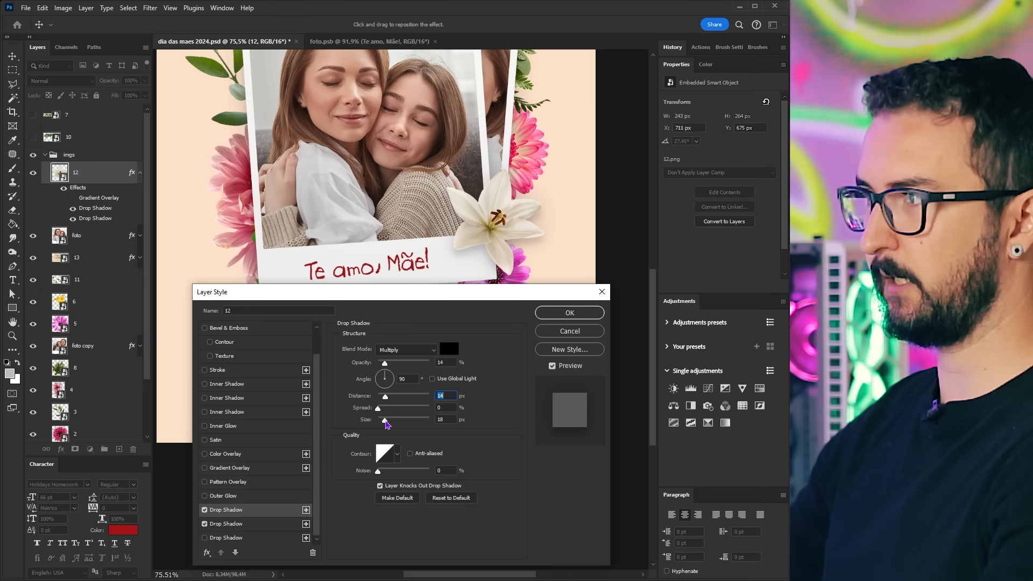
{"action": "left_click_drag", "start_coordinate": [387, 424], "coordinate": [385, 414]}
- Try the lily's first drop shadow at 100% opacity and reduce it to 15%
{"action": "left_click_drag", "start_coordinate": [386, 369], "coordinate": [452, 369]}
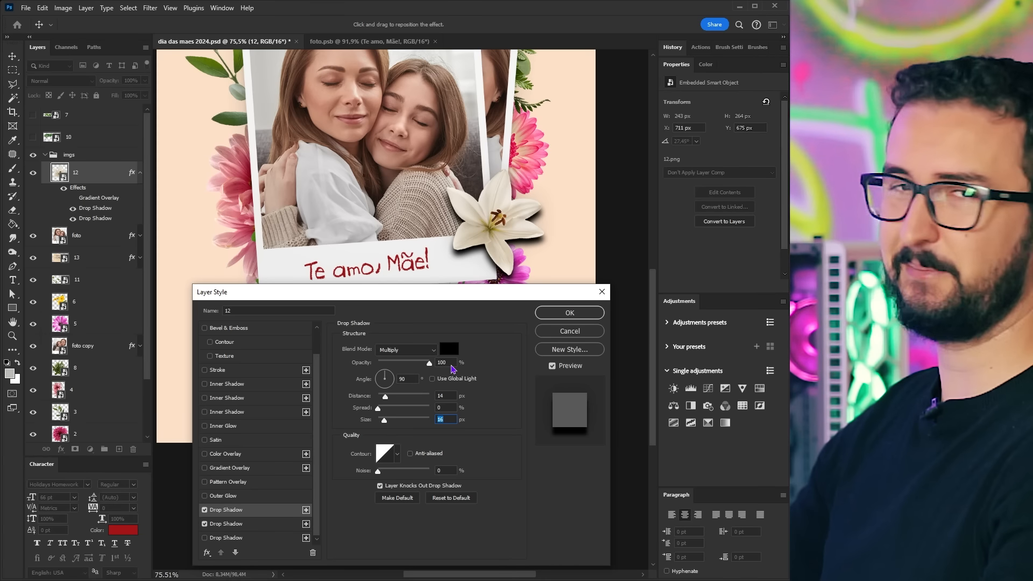
{"action": "left_click", "coordinate": [441, 362]}
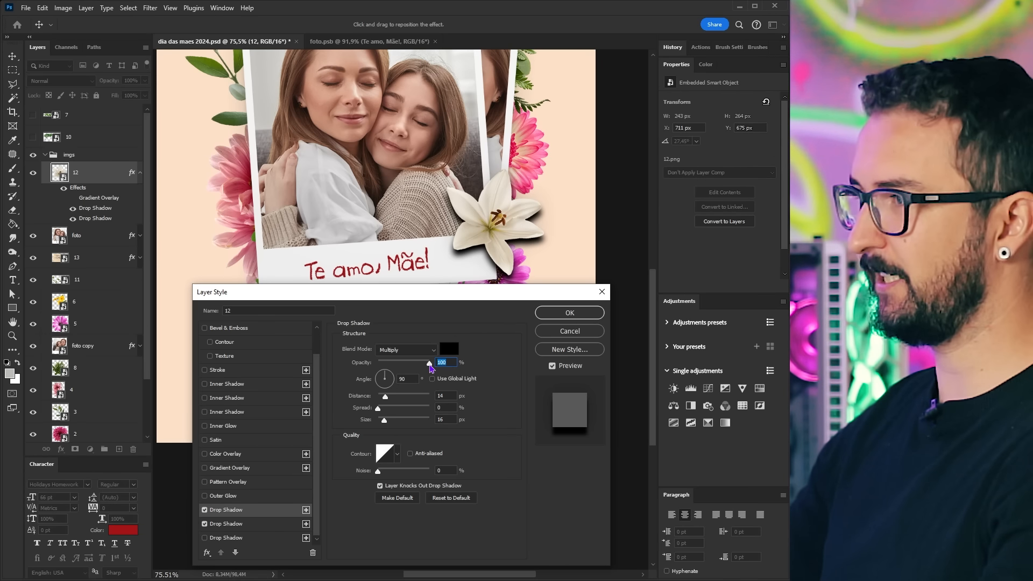
{"action": "left_click_drag", "start_coordinate": [428, 367], "coordinate": [389, 363]}
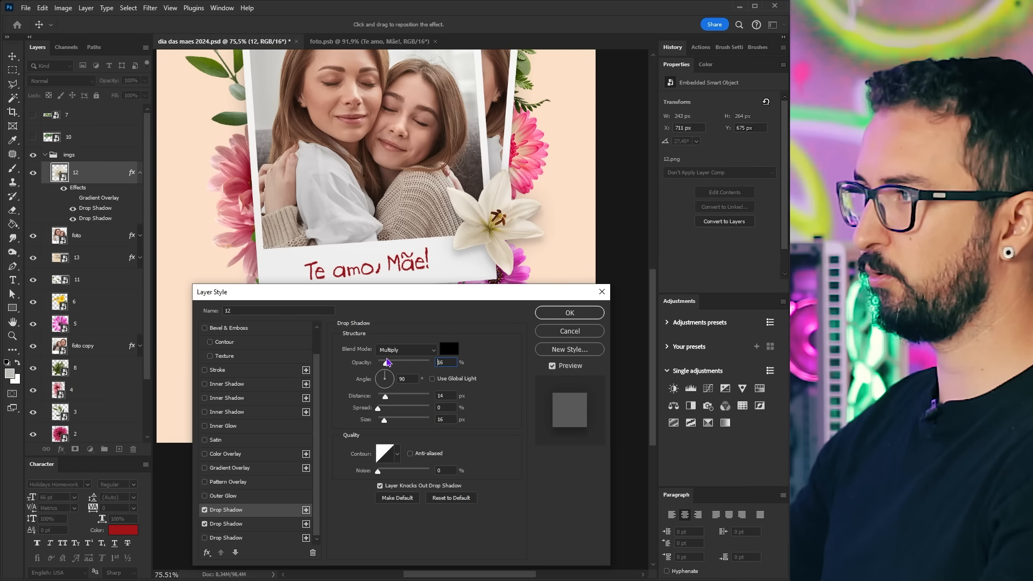
{"action": "left_click_drag", "start_coordinate": [389, 363], "coordinate": [387, 362]}
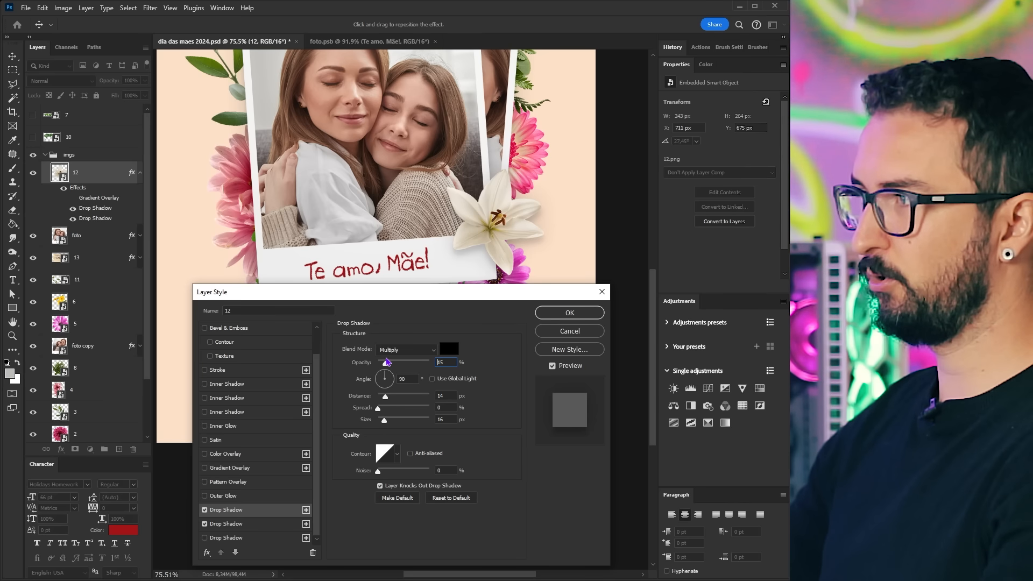
- Compare the lily's larger 62 px drop shadow on and off and increase its distance
{"action": "left_click", "coordinate": [205, 524]}
{"action": "left_click", "coordinate": [204, 524]}
{"action": "left_click", "coordinate": [204, 524]}
{"action": "left_click", "coordinate": [205, 524]}
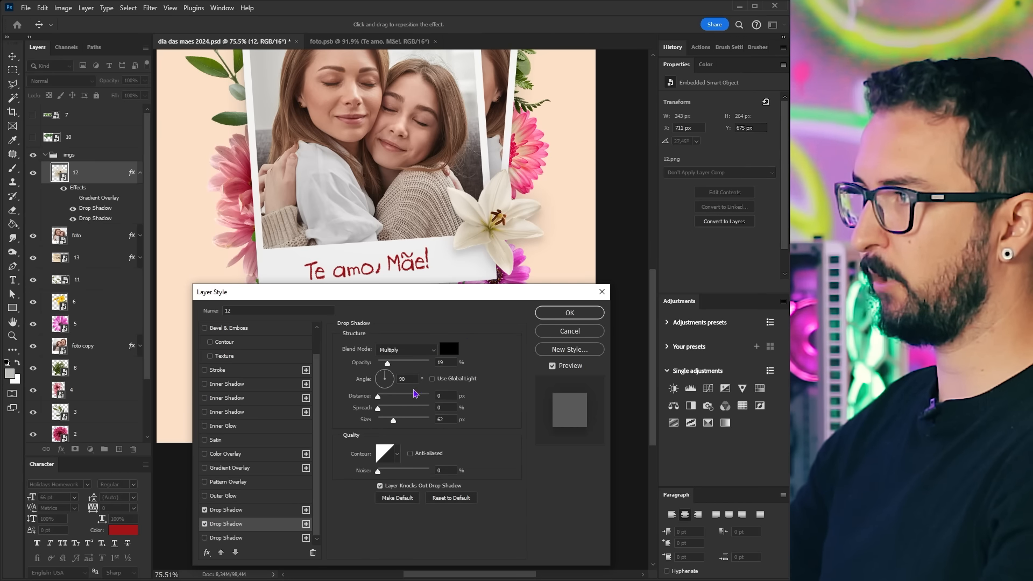
{"action": "left_click_drag", "start_coordinate": [386, 398], "coordinate": [390, 398]}
- Set the lily's first drop shadow to 11% opacity and 10 px distance, and apply the layer style
{"action": "left_click", "coordinate": [226, 510]}
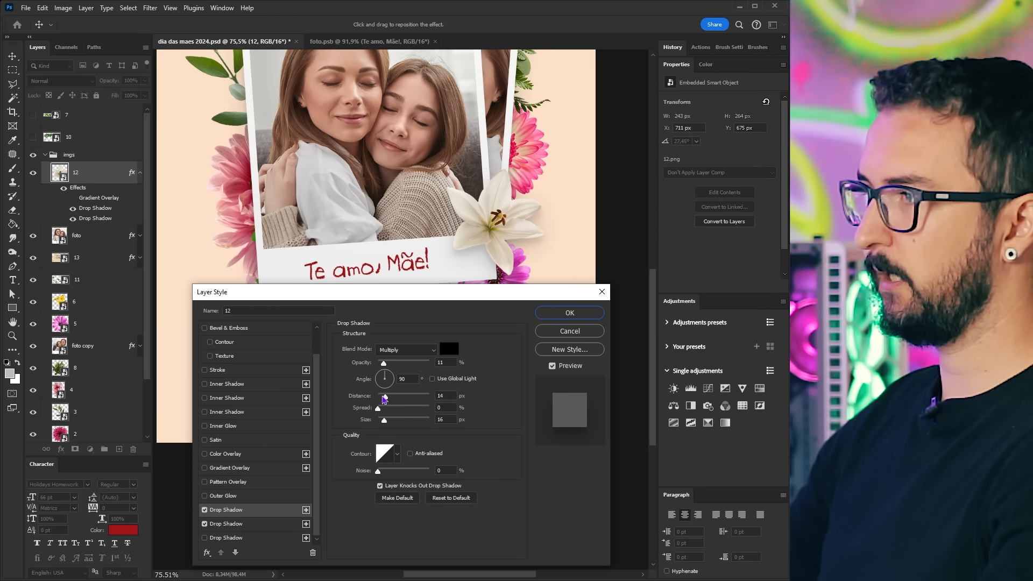
{"action": "left_click", "coordinate": [385, 401]}
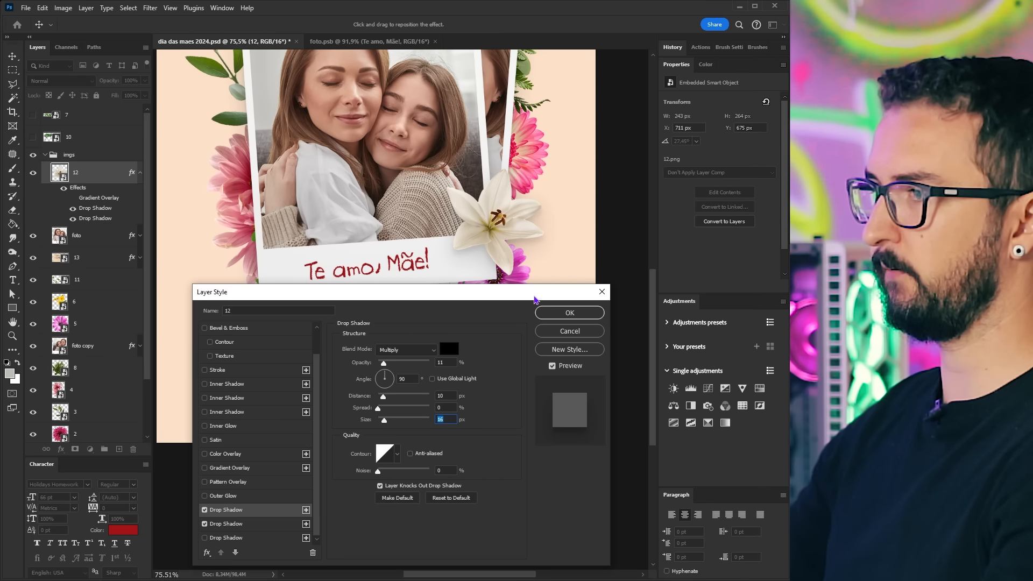
{"action": "left_click", "coordinate": [556, 311]}
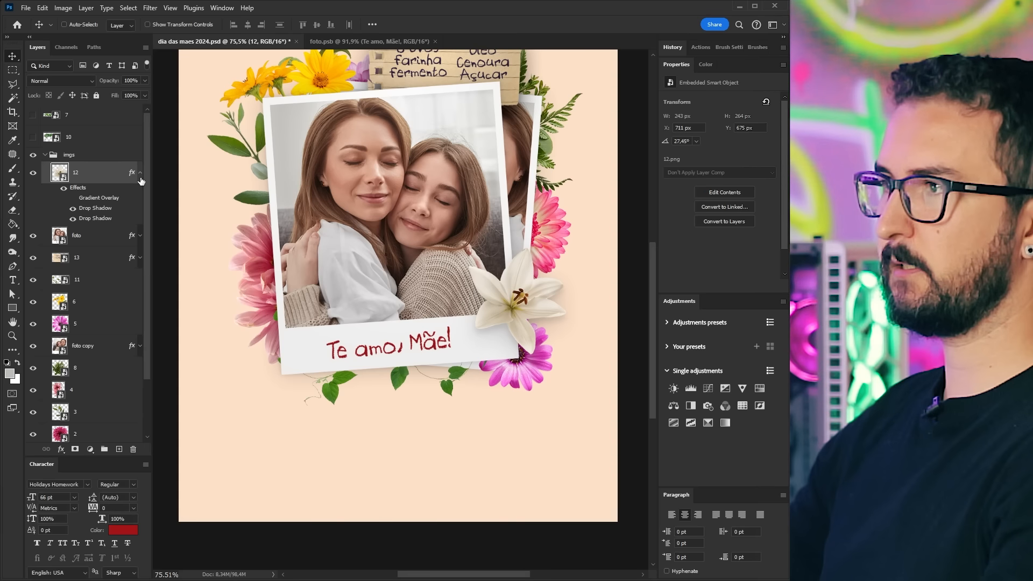
- Collapse the effects list of the lily layer 12 and copy its layer style
{"action": "left_click", "coordinate": [139, 173]}
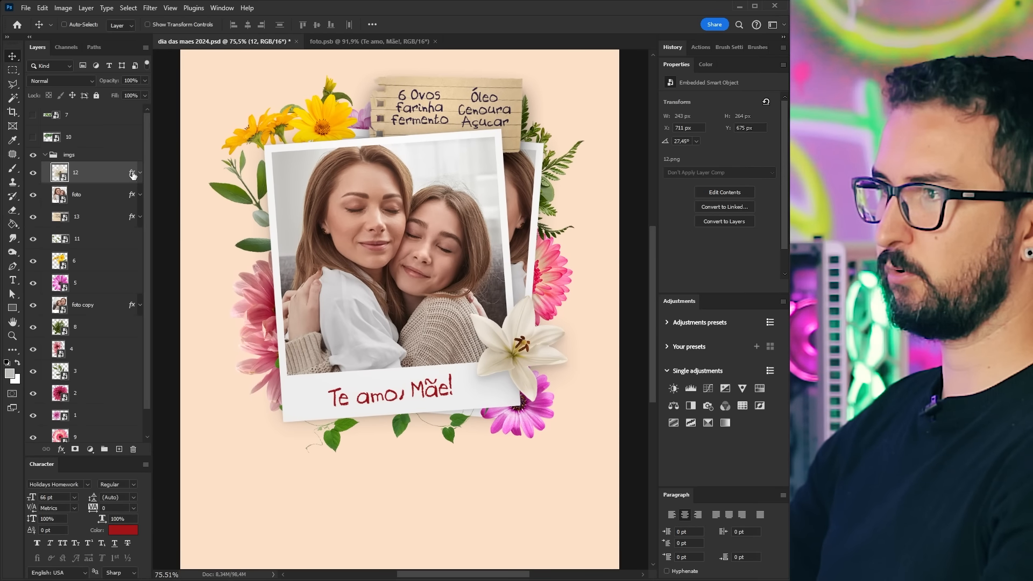
{"action": "right_click", "coordinate": [133, 175]}
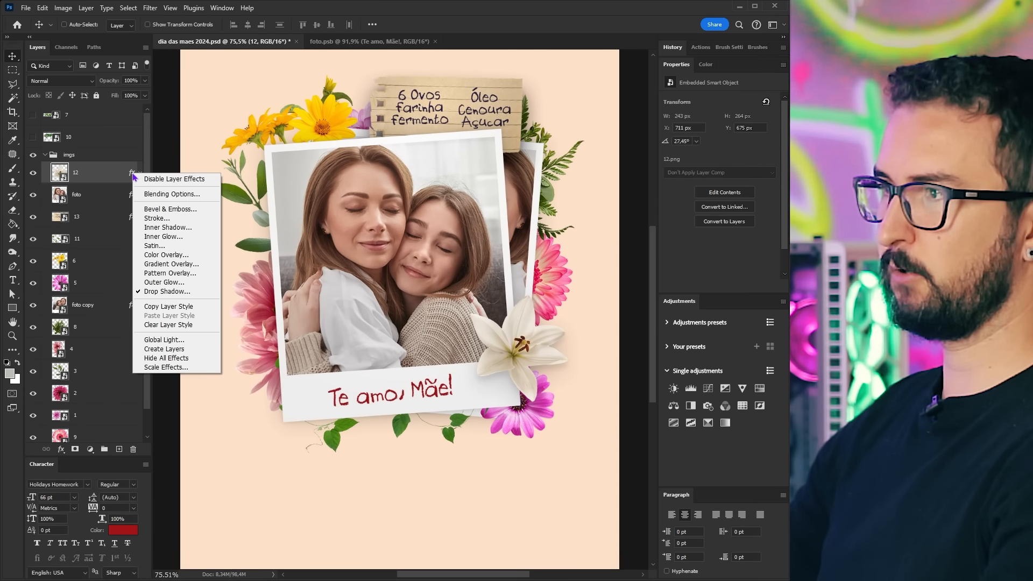
{"action": "left_click", "coordinate": [166, 307]}
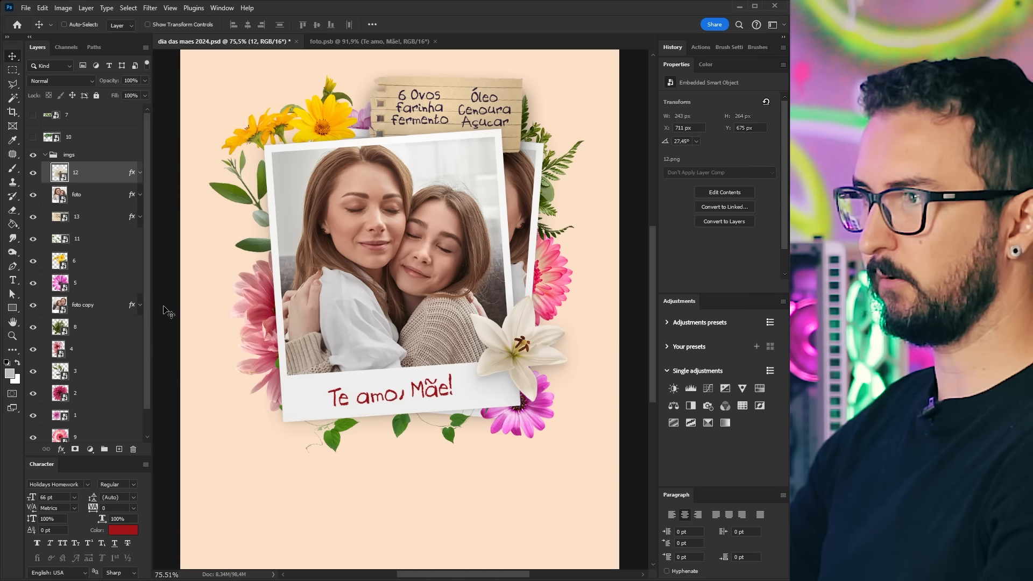
- Paste the copied layer style onto the flower and leaf layers 6, 5, 8, 4, 3, 2, 1 and 9 together
{"action": "left_click", "coordinate": [95, 262]}
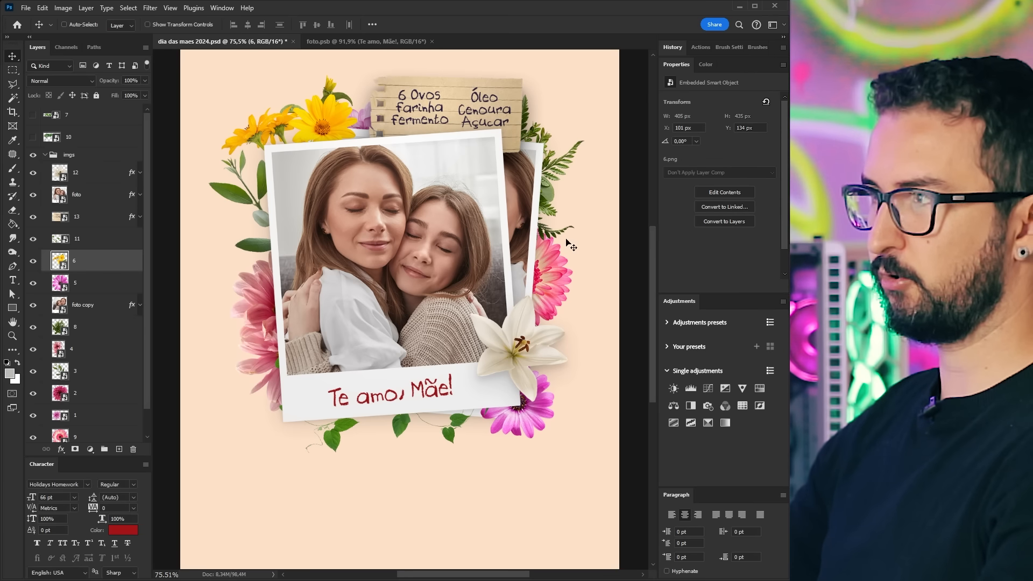
{"action": "left_click", "coordinate": [97, 287], "text": "ctrl"}
{"action": "left_click", "coordinate": [99, 329], "text": "ctrl"}
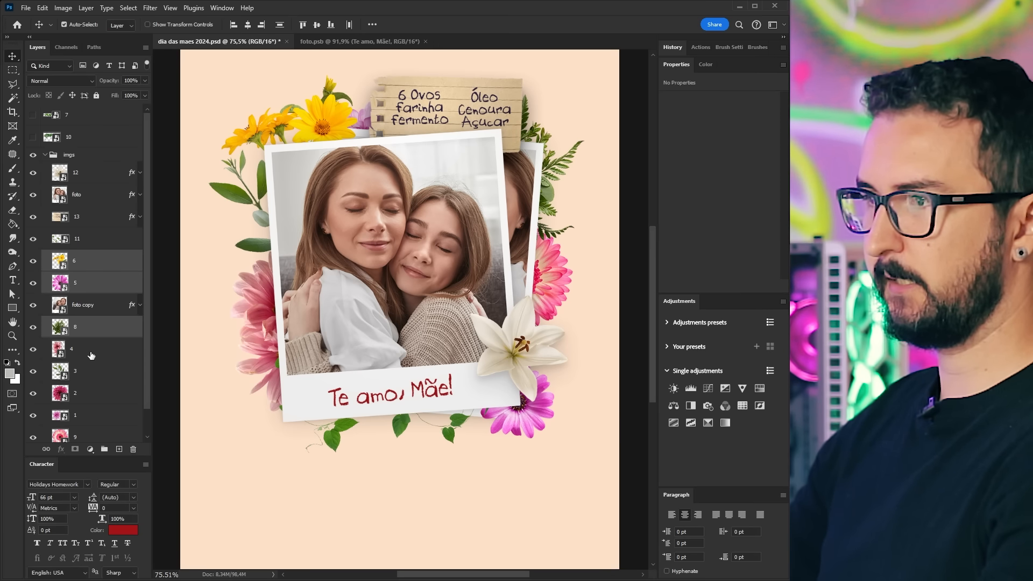
{"action": "left_click", "coordinate": [93, 352], "text": "ctrl"}
{"action": "left_click", "coordinate": [91, 377], "text": "ctrl"}
{"action": "left_click", "coordinate": [89, 398], "text": "ctrl"}
{"action": "left_click", "coordinate": [89, 419], "text": "ctrl"}
{"action": "scroll", "coordinate": [99, 425], "scroll_direction": "down", "scroll_amount": 1}
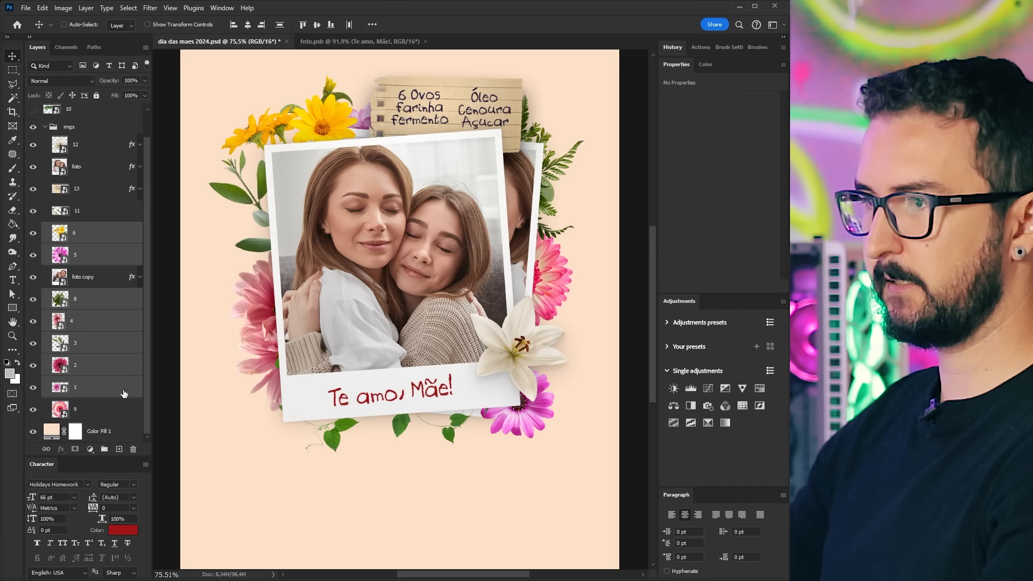
{"action": "left_click", "coordinate": [109, 406], "text": "ctrl"}
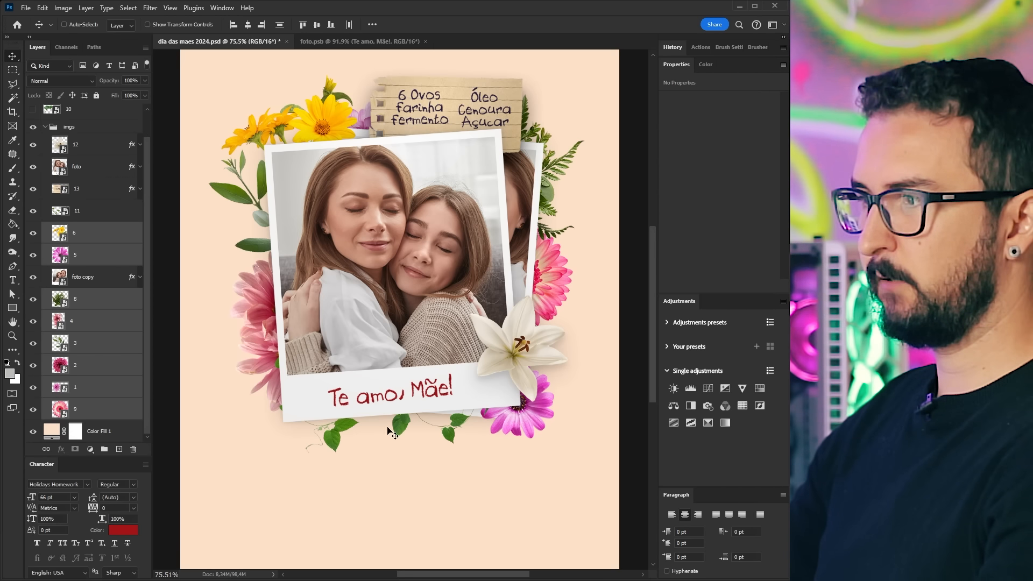
{"action": "scroll", "coordinate": [101, 357], "scroll_direction": "up", "scroll_amount": 1}
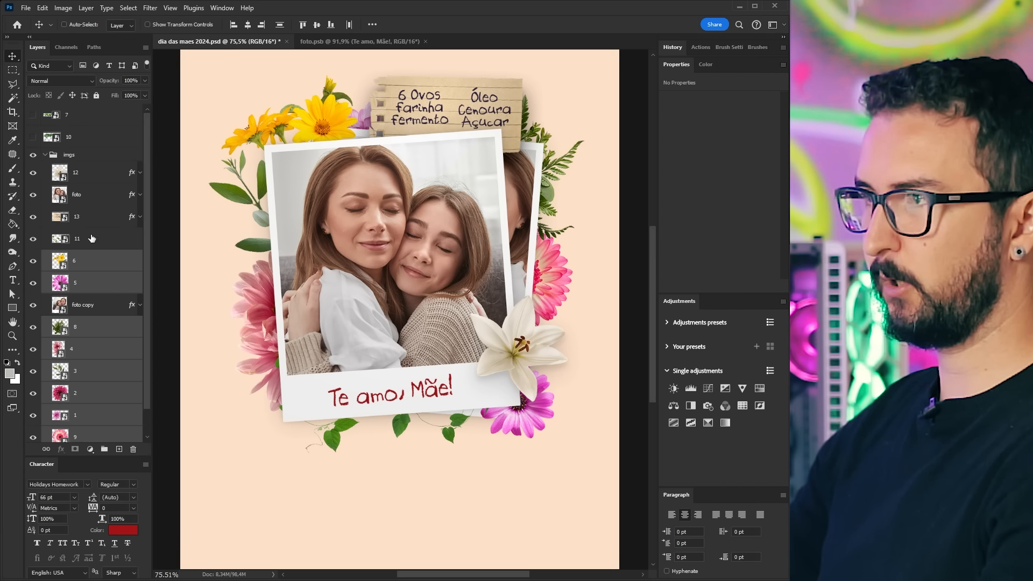
{"action": "right_click", "coordinate": [101, 263]}
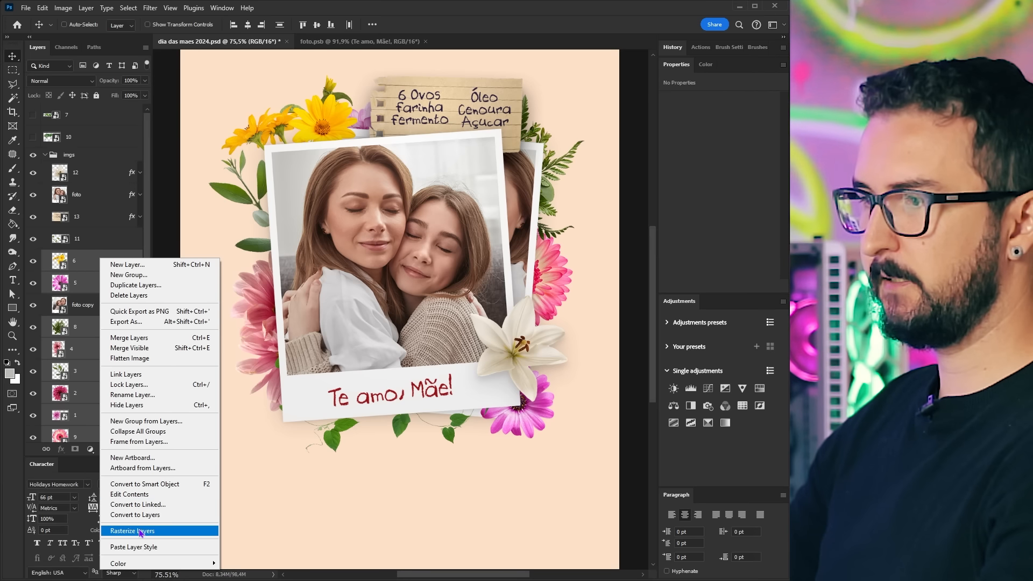
{"action": "left_click", "coordinate": [139, 547]}
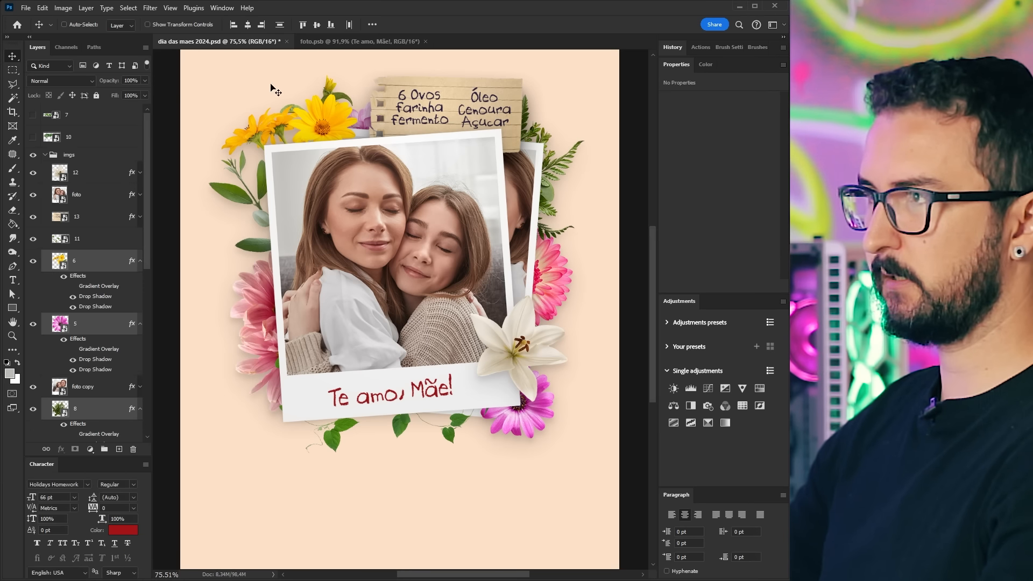
- Review the shadows around the whole composition and collapse the imgs layer group
{"action": "left_click_drag", "start_coordinate": [358, 263], "coordinate": [360, 280]}
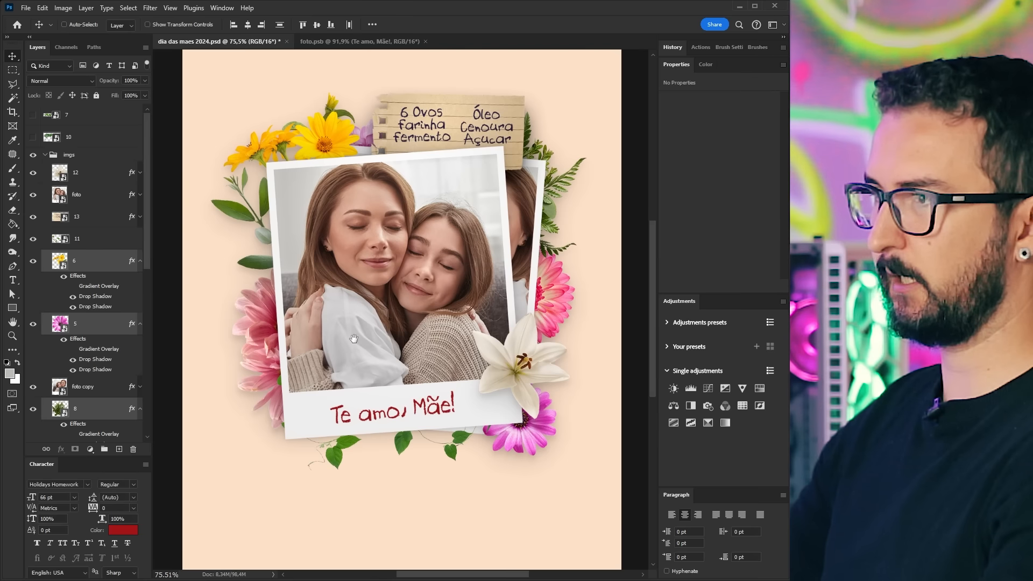
{"action": "left_click_drag", "start_coordinate": [500, 267], "coordinate": [497, 286]}
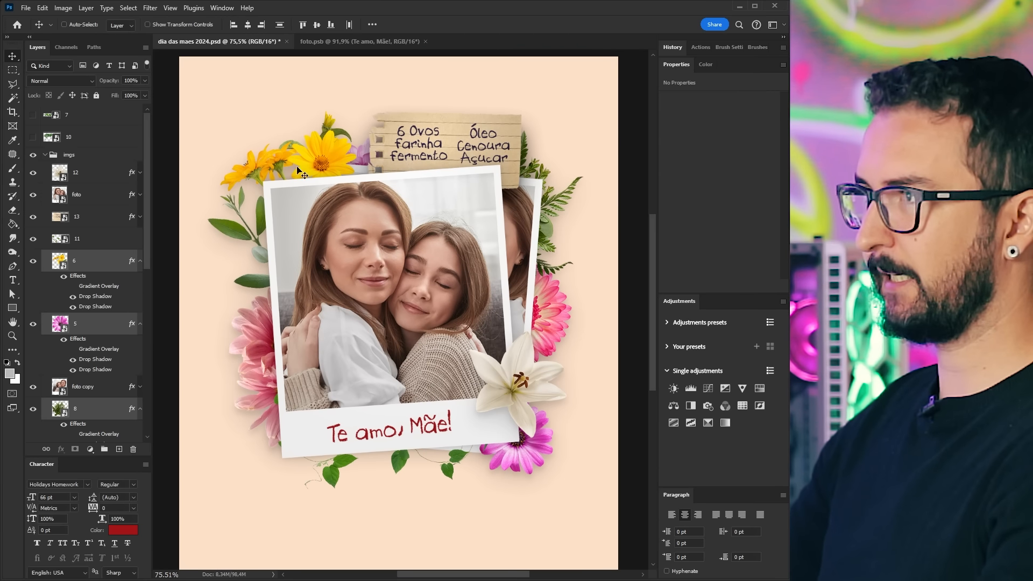
{"action": "scroll", "coordinate": [457, 351], "scroll_direction": "down", "scroll_amount": 3}
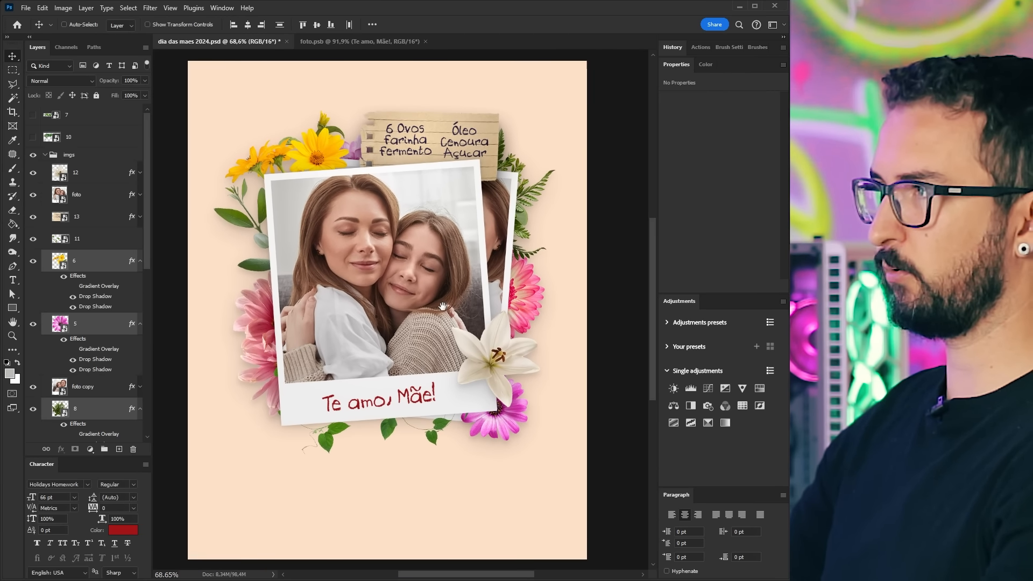
{"action": "key", "text": "ctrl+0"}
{"action": "left_click", "coordinate": [45, 155]}
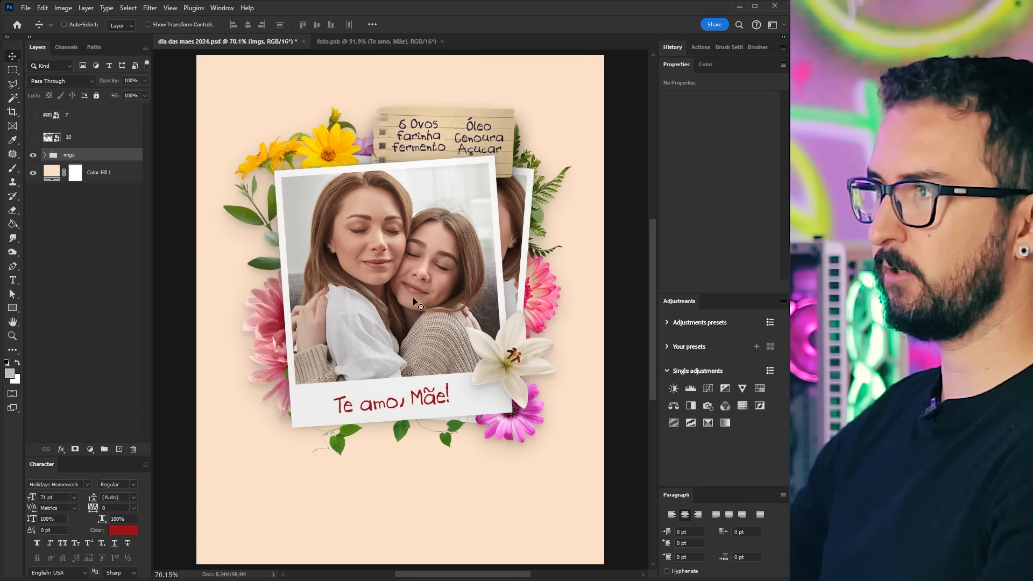
- Add the text "Desejamos a todas" below the polaroid and scale it down to about 42 pt
{"action": "key", "text": "t"}
{"action": "left_click", "coordinate": [355, 481]}
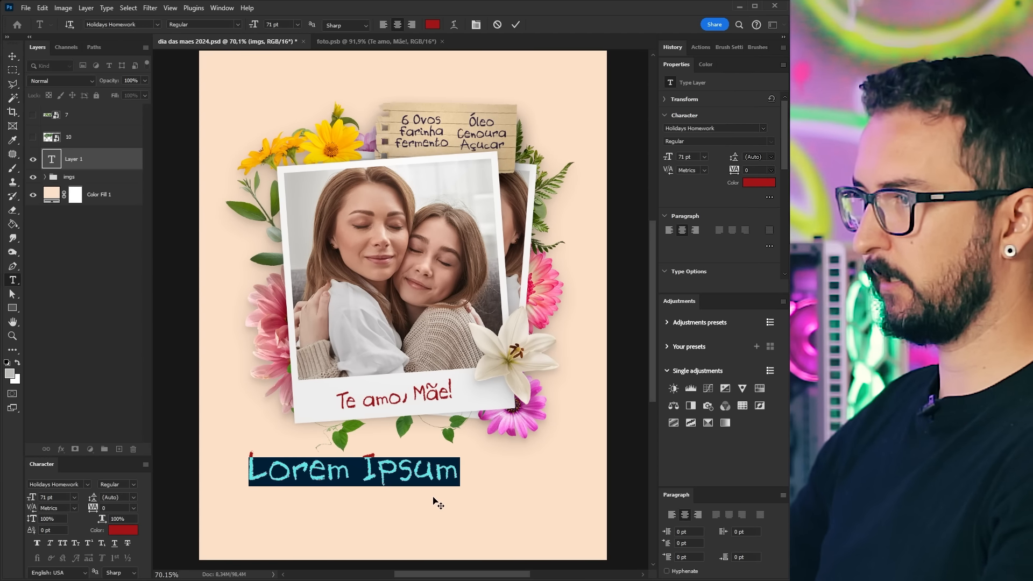
{"action": "type", "text": "Desejamos a todas"}
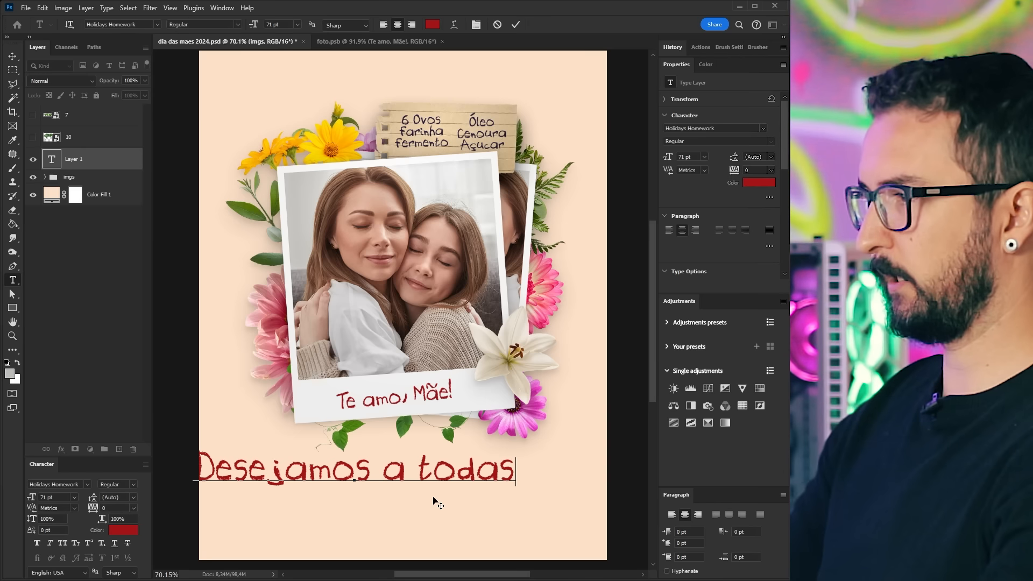
{"action": "key", "text": "ctrl+Return"}
{"action": "key", "text": "ctrl+t"}
{"action": "left_click_drag", "start_coordinate": [514, 485], "coordinate": [455, 468]}
{"action": "key", "text": "Return"}
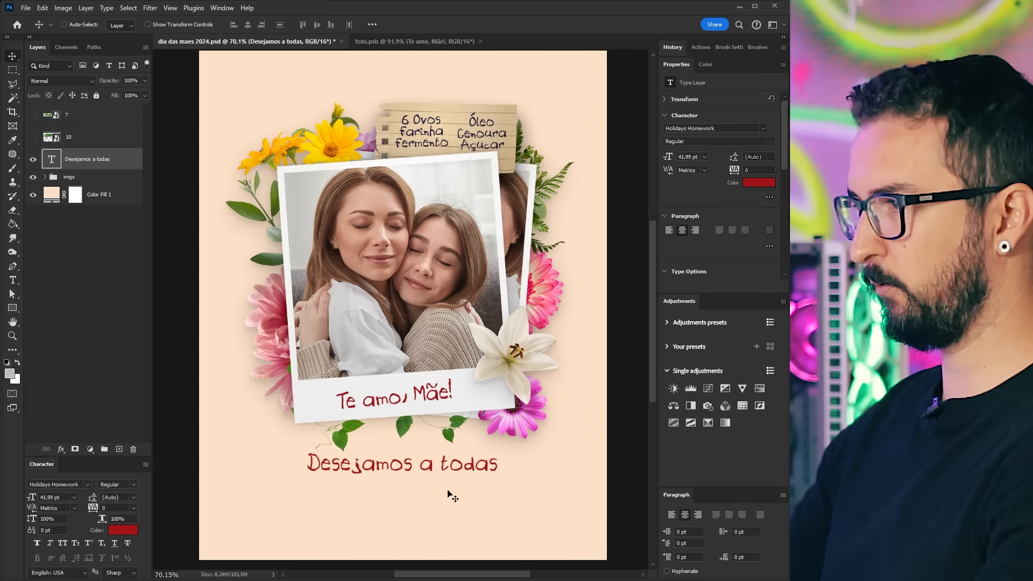
- Duplicate the "Desejamos a todas" line just beneath itself and change the copy's text to "Feliz Dia das Mães"
{"action": "left_click_drag", "start_coordinate": [445, 474], "coordinate": [445, 494], "text": "alt"}
{"action": "double_click", "coordinate": [438, 484]}
{"action": "key", "text": "ctrl+a"}
{"action": "type", "text": "feliz Dia"}
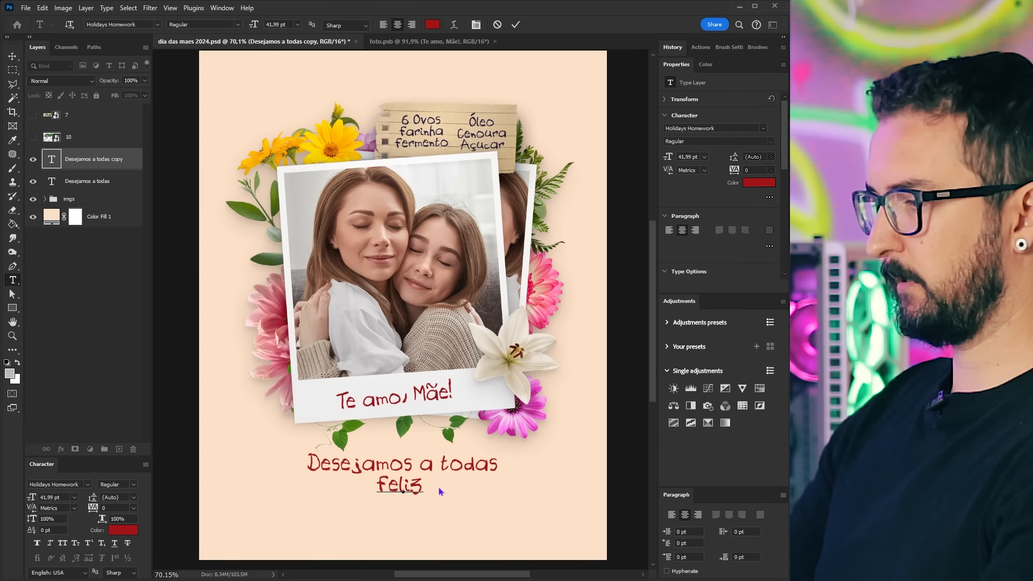
{"action": "type", "text": " das Mães"}
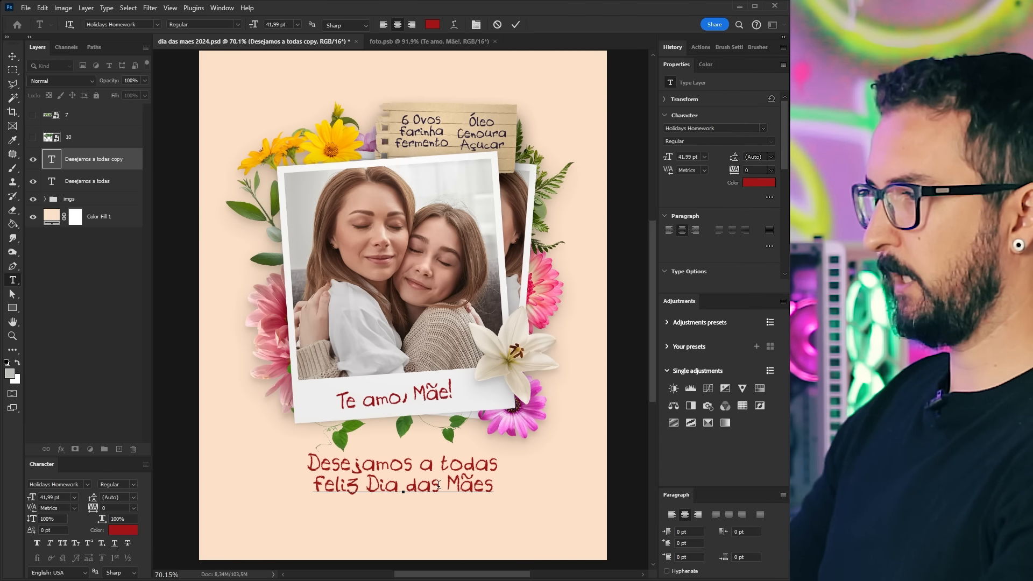
{"action": "key", "text": "ctrl+Return"}
- Add the word "um" to the end of the "Desejamos a todas" line
{"action": "left_click", "coordinate": [493, 464]}
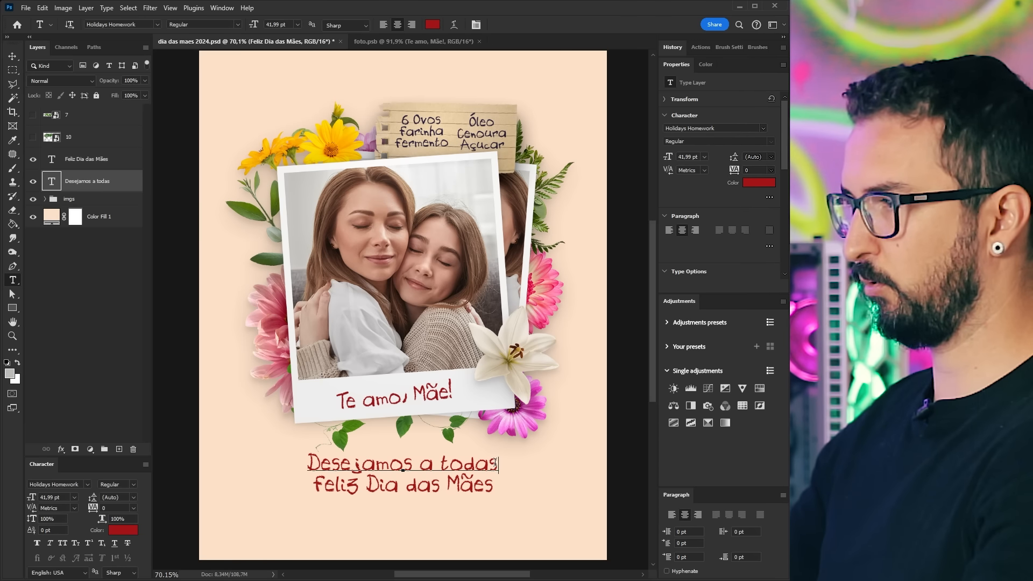
{"action": "type", "text": "um"}
{"action": "key", "text": "ctrl+Return"}
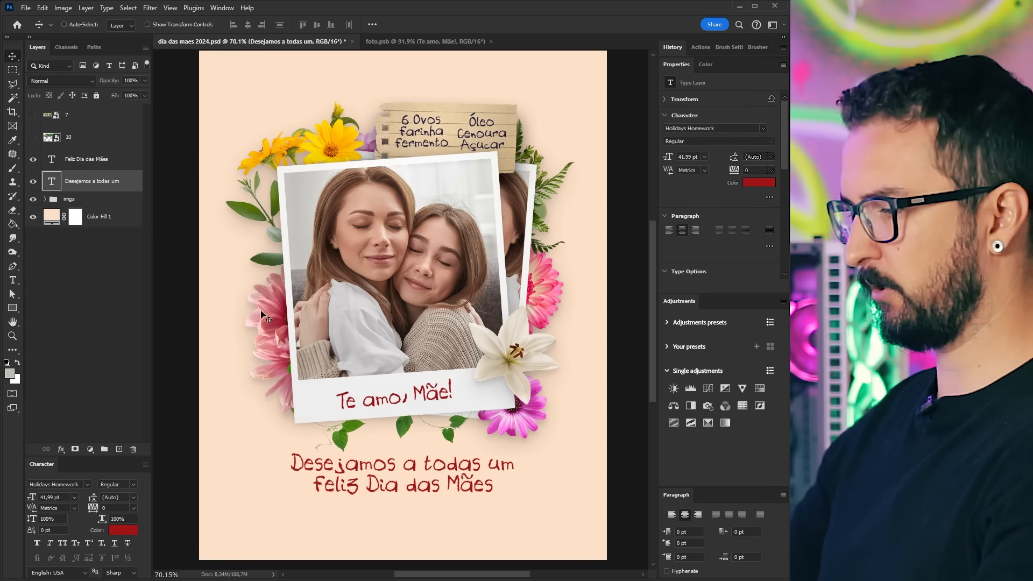
- Enlarge the "Feliz Dia das Mães" line to about 76 pt, keeping it centred
{"action": "key", "text": "alt+bracketright"}
{"action": "key", "text": "ctrl+t"}
{"action": "left_click_drag", "start_coordinate": [492, 498], "coordinate": [569, 510]}
{"action": "key", "text": "Return"}
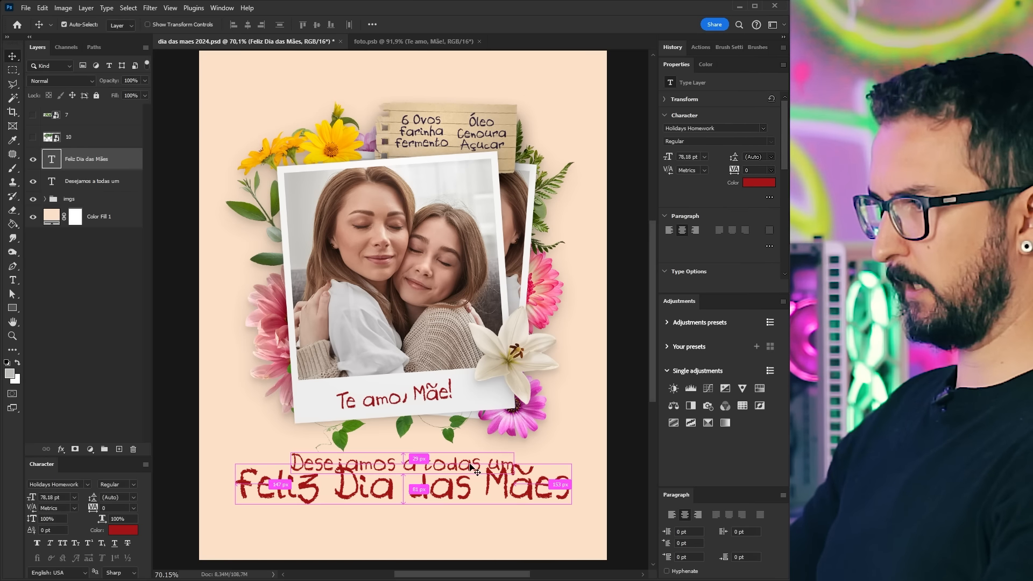
- Nudge the "Desejamos a todas um" line up slightly, then shift both text lines down together
{"action": "left_click", "coordinate": [470, 465], "text": "ctrl"}
{"action": "key", "text": "Up"}
{"action": "key", "text": "Up"}
{"action": "key", "text": "Up"}
{"action": "key", "text": "Up"}
{"action": "key", "text": "Up"}
{"action": "key", "text": "Up"}
{"action": "key", "text": "Up"}
{"action": "key", "text": "Up"}
{"action": "key", "text": "Up"}
{"action": "key", "text": "Up"}
{"action": "key", "text": "Up"}
{"action": "key", "text": "Up"}
{"action": "key", "text": "Up"}
{"action": "key", "text": "Up"}
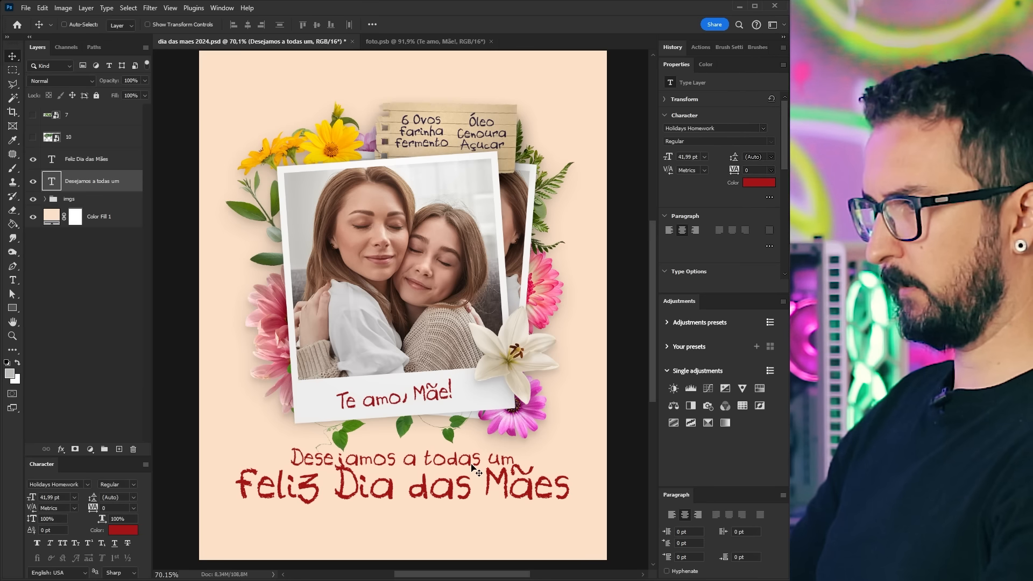
{"action": "left_click", "coordinate": [86, 158], "text": "shift"}
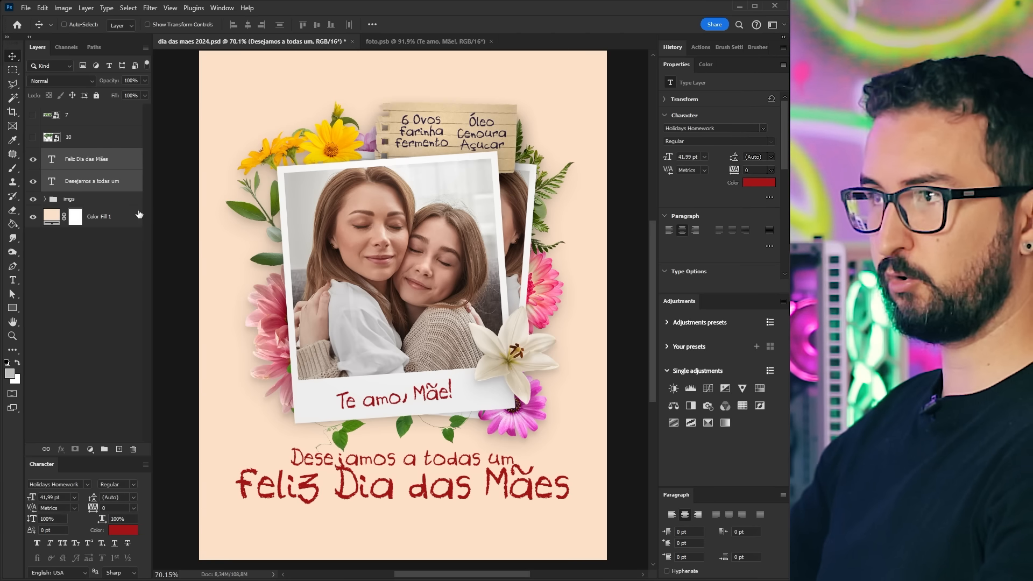
{"action": "left_click_drag", "start_coordinate": [490, 486], "coordinate": [490, 498]}
- Move the imgs group up toward the upper margin to leave more room above the text
{"action": "left_click", "coordinate": [73, 200]}
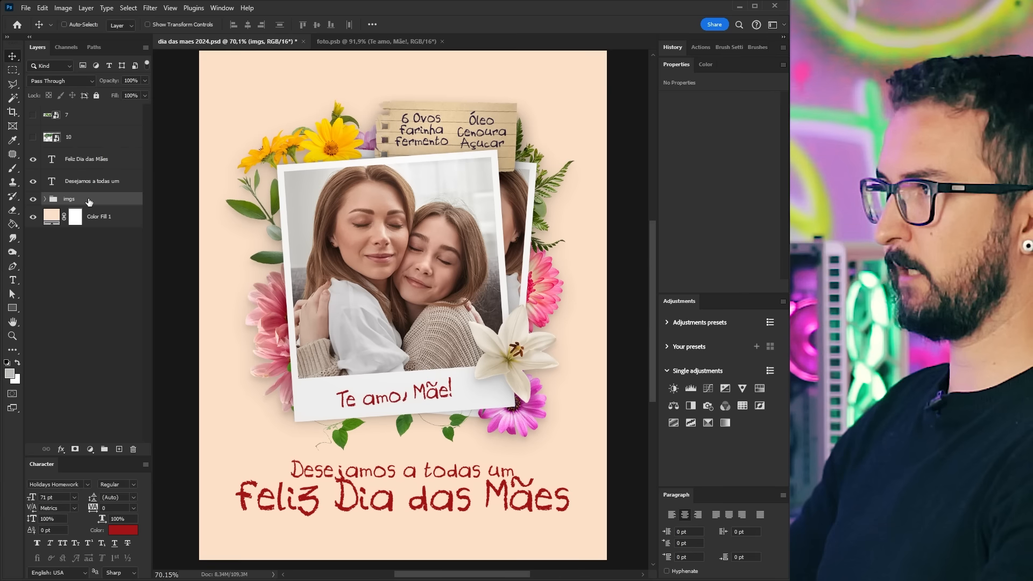
{"action": "key", "text": "shift+Up"}
{"action": "key", "text": "shift+Up"}
{"action": "key", "text": "shift+Up"}
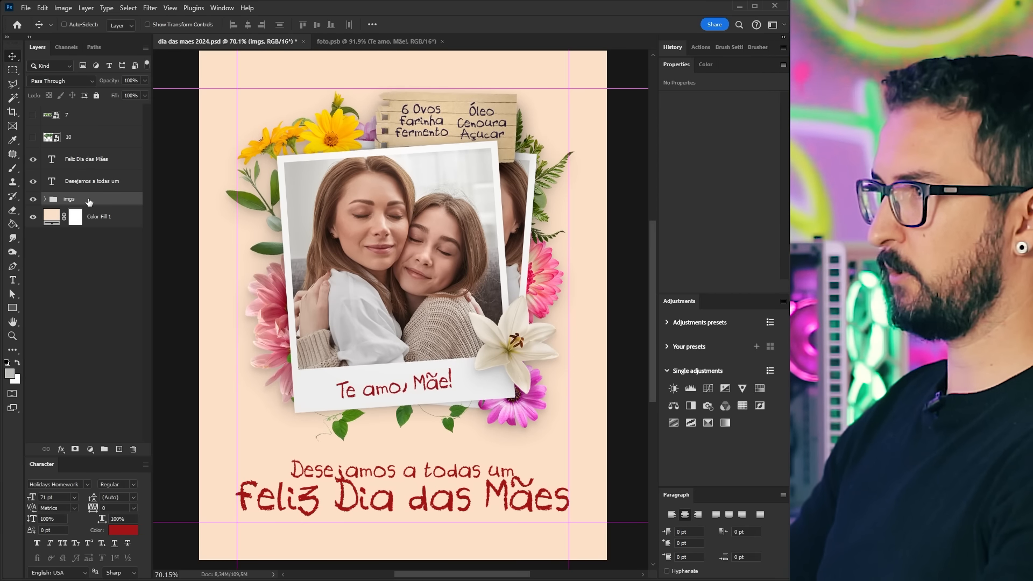
{"action": "key", "text": "shift+Up"}
{"action": "key", "text": "shift+Up"}
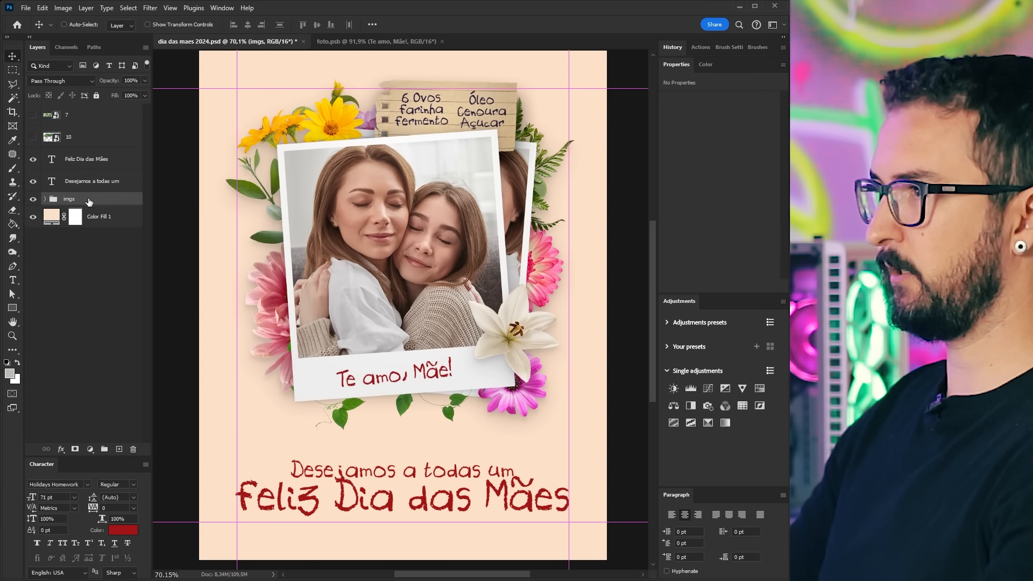
- Move both text lines up slightly, closer to the polaroid composition, and hide the guides
{"action": "scroll", "coordinate": [391, 364], "scroll_direction": "down", "scroll_amount": 5}
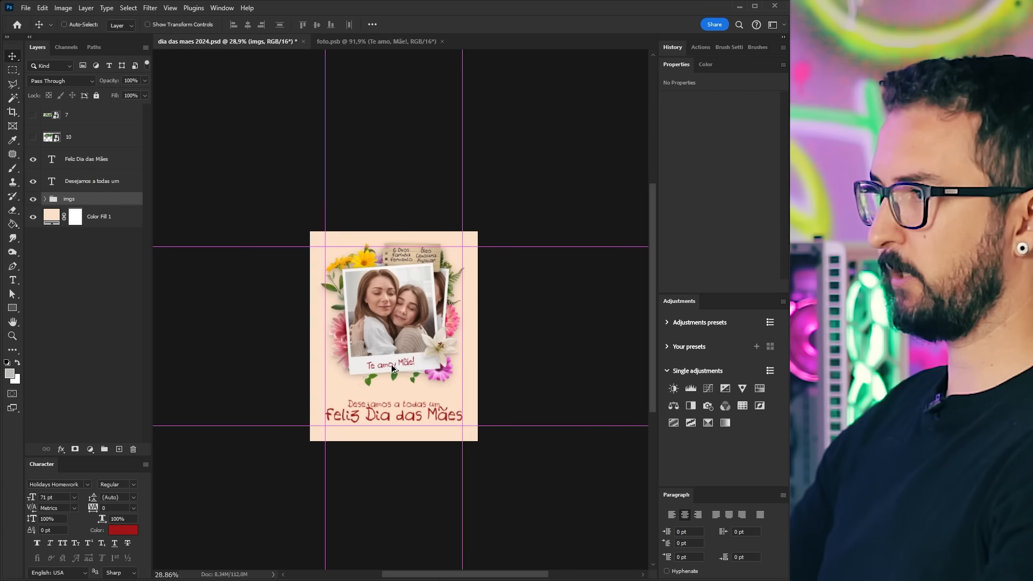
{"action": "scroll", "coordinate": [393, 386], "scroll_direction": "up", "scroll_amount": 3}
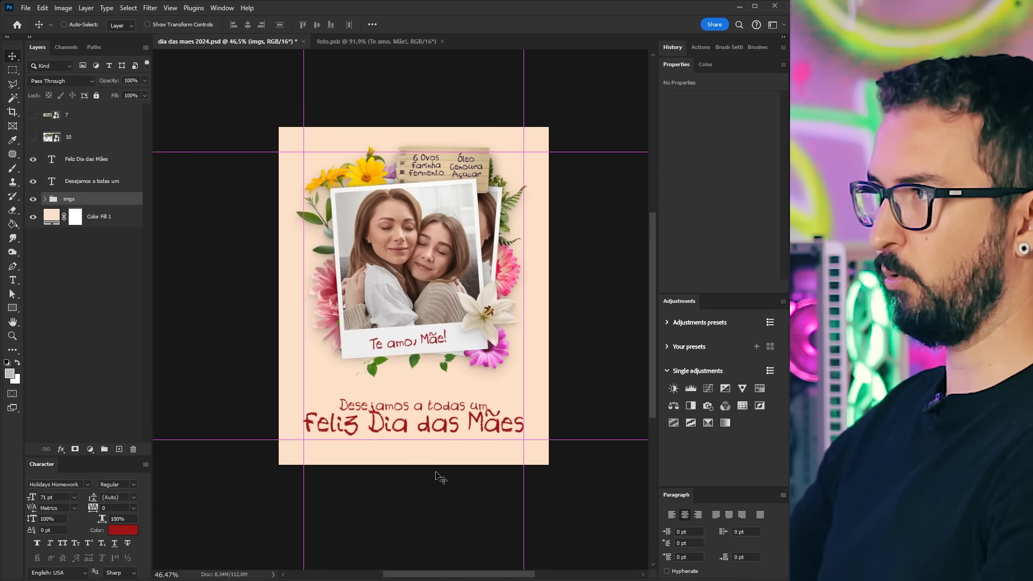
{"action": "left_click", "coordinate": [91, 181]}
{"action": "left_click", "coordinate": [91, 160], "text": "shift"}
{"action": "mouse_move", "coordinate": [452, 428]}
{"action": "left_mouse_down"}
{"action": "mouse_move", "coordinate": [452, 412]}
{"action": "mouse_move", "coordinate": [452, 423]}
{"action": "mouse_move", "coordinate": [467, 421]}
{"action": "left_mouse_up"}
{"action": "key", "text": "ctrl+;"}
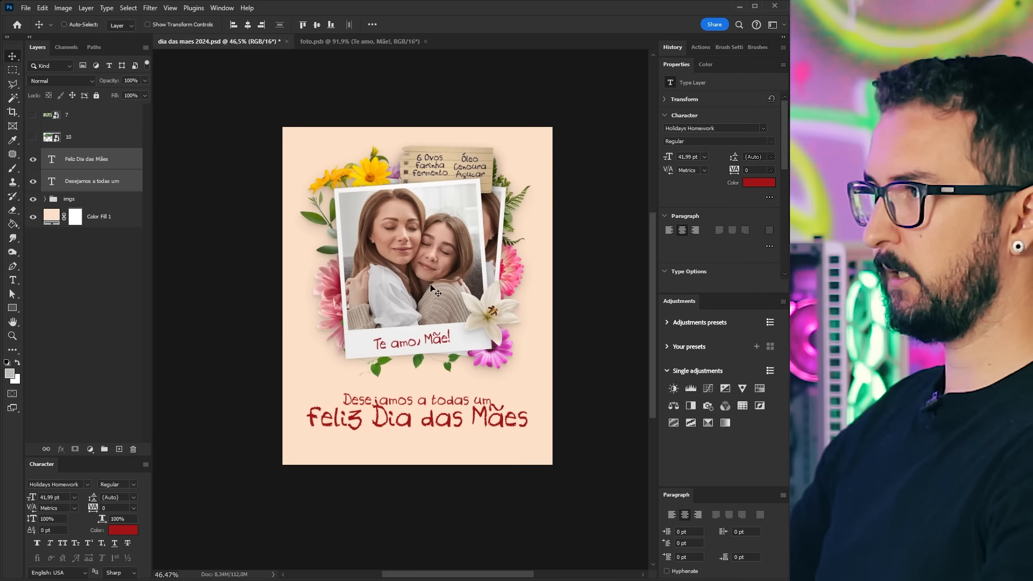
- Nudge the imgs group down so the polaroid composition sits closer to the text
{"action": "left_click", "coordinate": [75, 199]}
{"action": "key", "text": "Down"}
{"action": "key", "text": "Down"}
{"action": "key", "text": "Down"}
{"action": "key", "text": "Down"}
{"action": "key", "text": "Down"}
{"action": "key", "text": "Down"}
{"action": "key", "text": "Down"}
{"action": "key", "text": "Down"}
{"action": "key", "text": "Down"}
{"action": "key", "text": "Down"}
{"action": "key", "text": "Down"}
{"action": "key", "text": "Down"}
{"action": "key", "text": "Down"}
{"action": "key", "text": "Down"}
{"action": "key", "text": "Down"}
{"action": "key", "text": "Down"}
{"action": "key", "text": "Down"}
{"action": "key", "text": "Down"}
{"action": "key", "text": "Down"}
{"action": "key", "text": "Down"}
{"action": "key", "text": "Down"}
{"action": "key", "text": "Down"}
{"action": "key", "text": "Down"}
{"action": "key", "text": "Down"}
{"action": "key", "text": "Down"}
{"action": "key", "text": "Down"}
{"action": "key", "text": "Down"}
{"action": "key", "text": "Down"}
{"action": "key", "text": "Down"}
{"action": "key", "text": "Down"}
{"action": "key", "text": "Down"}
{"action": "key", "text": "Down"}
{"action": "key", "text": "Down"}
{"action": "key", "text": "Down"}
{"action": "key", "text": "Down"}
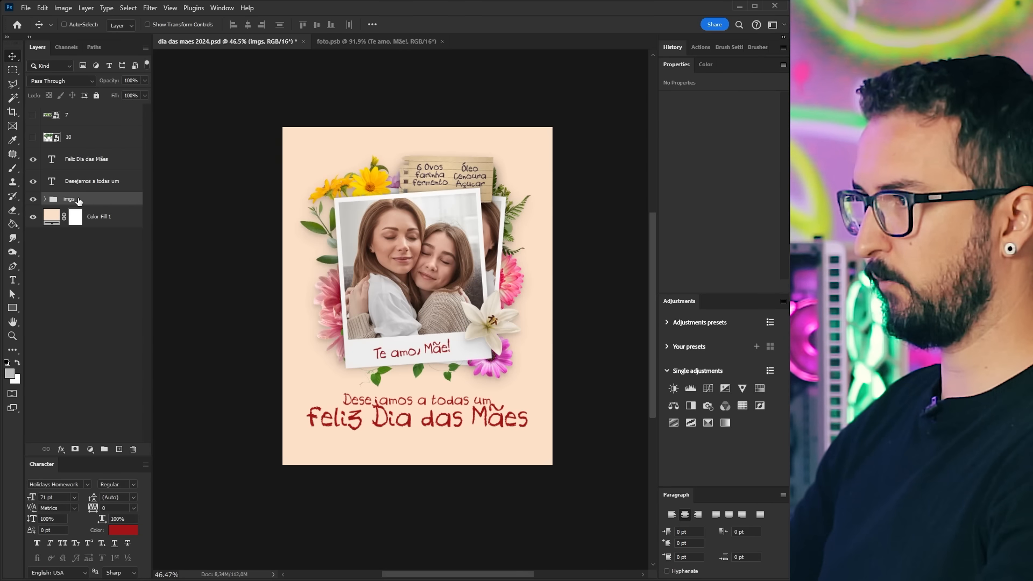
- Nudge both text lines down a little to widen the gap below the polaroid composition
{"action": "left_click", "coordinate": [89, 181]}
{"action": "left_click", "coordinate": [95, 157], "text": "shift"}
{"action": "key", "text": "Down"}
{"action": "key", "text": "Down"}
{"action": "key", "text": "Down"}
{"action": "key", "text": "Down"}
{"action": "key", "text": "Down"}
{"action": "key", "text": "Down"}
{"action": "key", "text": "Down"}
{"action": "key", "text": "Down"}
{"action": "key", "text": "Down"}
{"action": "key", "text": "Down"}
{"action": "key", "text": "Down"}
{"action": "key", "text": "Down"}
{"action": "key", "text": "Down"}
{"action": "key", "text": "Down"}
{"action": "key", "text": "Down"}
{"action": "key", "text": "Down"}
{"action": "key", "text": "Down"}
{"action": "key", "text": "Down"}
{"action": "key", "text": "Down"}
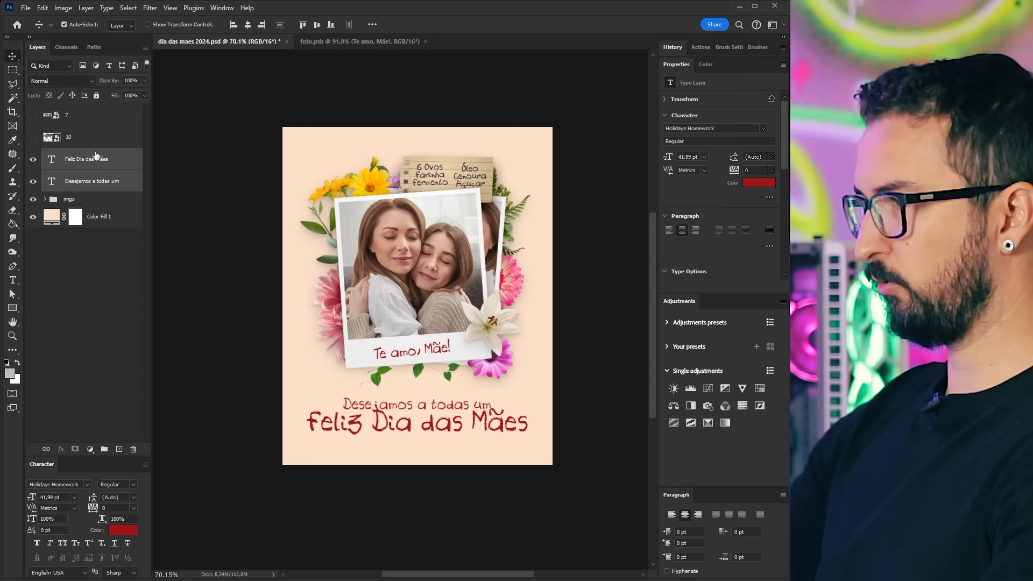
- Set the font of the "Desejamos a todas um" line to Arena Black
{"action": "key", "text": "ctrl+0"}
{"action": "left_click", "coordinate": [76, 182]}
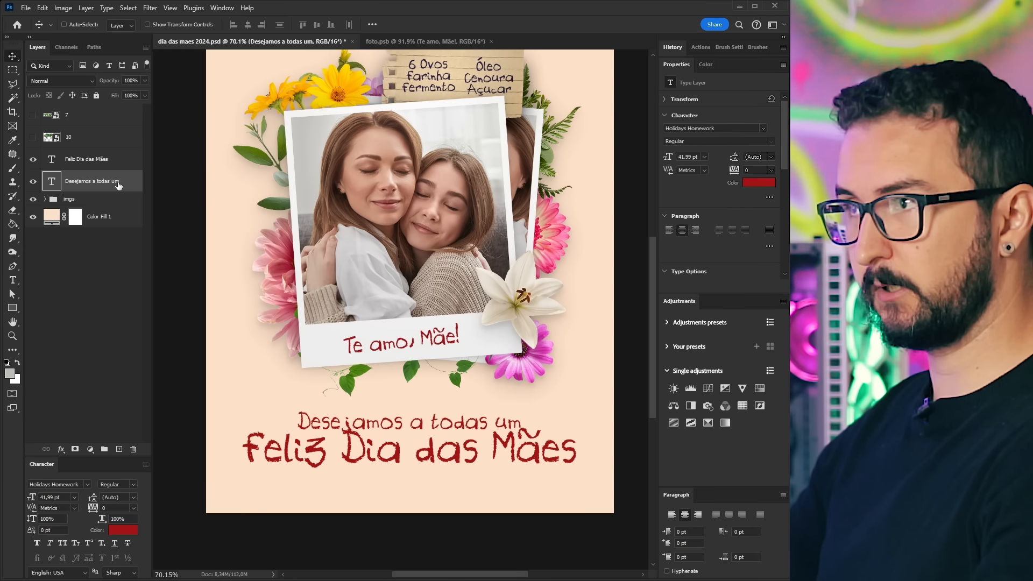
{"action": "left_click", "coordinate": [88, 484]}
{"action": "left_click_drag", "start_coordinate": [279, 40], "coordinate": [283, 56]}
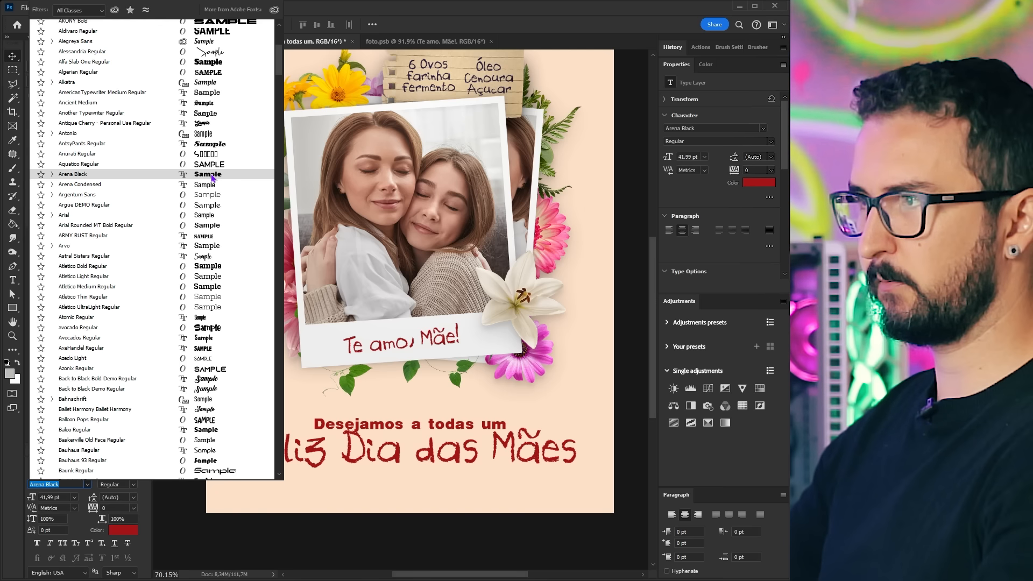
{"action": "left_click", "coordinate": [125, 176]}
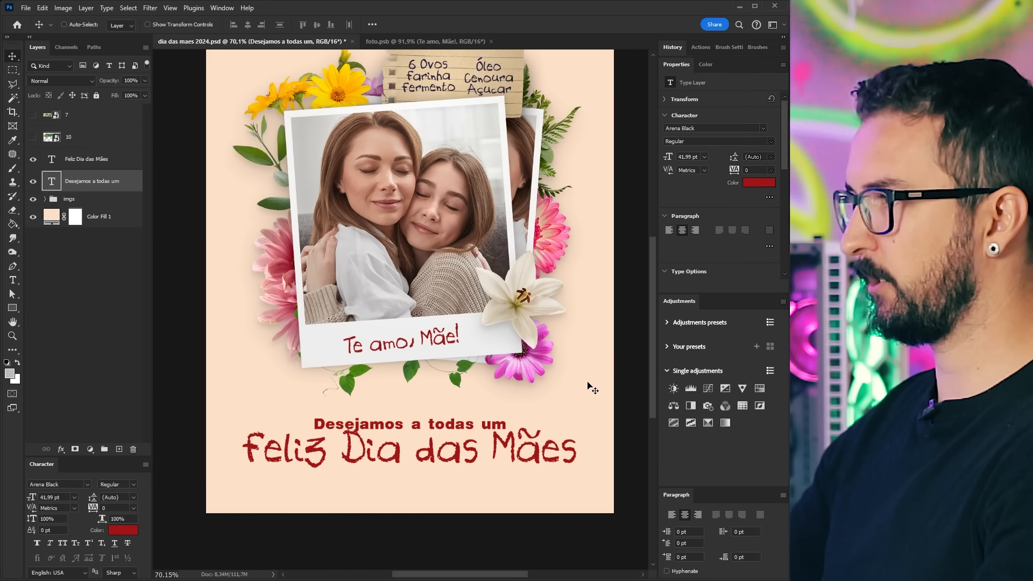
- Set the "Desejamos a todas um" line in all caps with a tracking of -50
{"action": "key", "text": "ctrl+shift+k"}
{"action": "scroll", "coordinate": [395, 453], "scroll_direction": "down", "scroll_amount": 1}
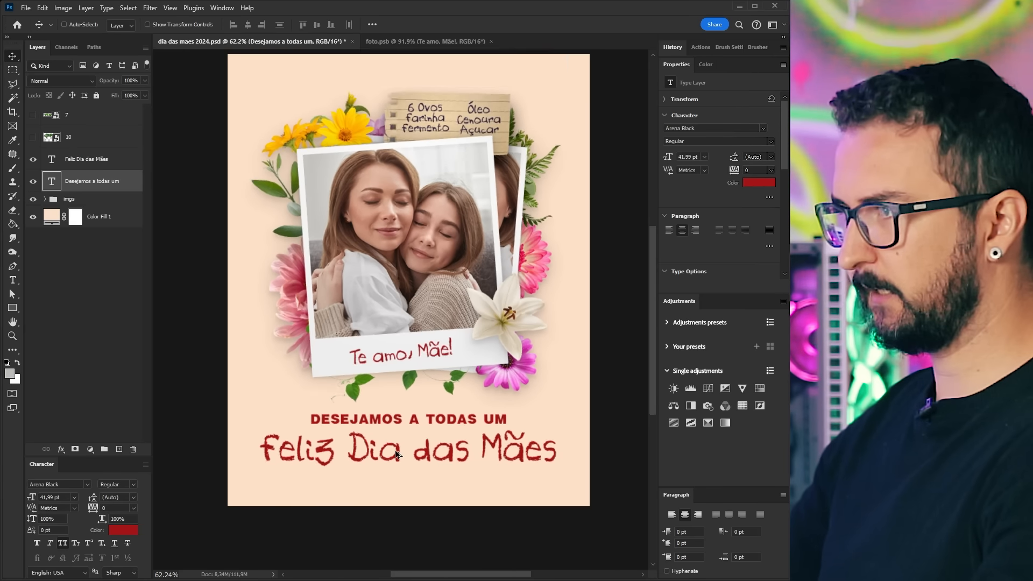
{"action": "scroll", "coordinate": [395, 450], "scroll_direction": "up", "scroll_amount": 3}
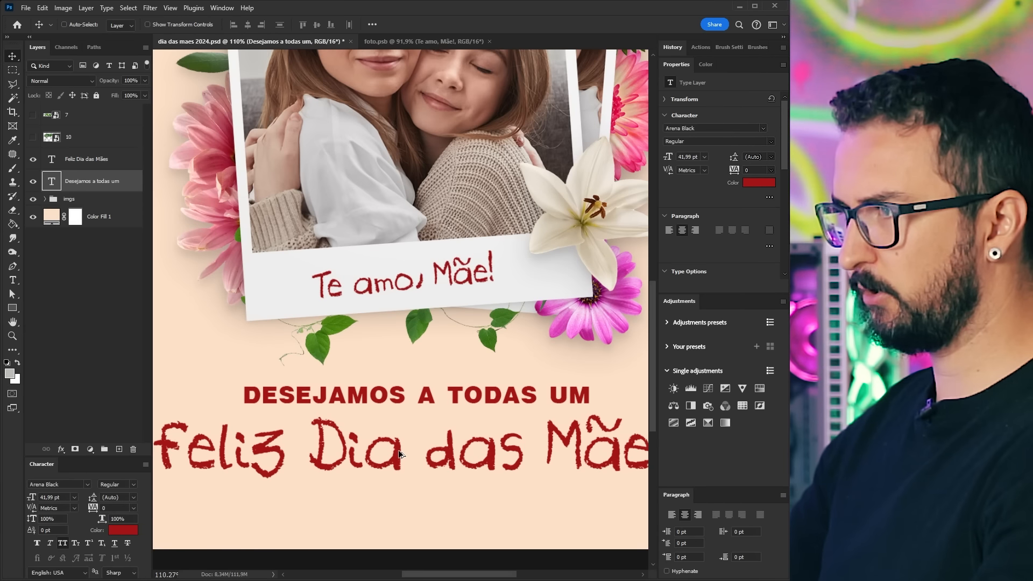
{"action": "left_click", "coordinate": [133, 508]}
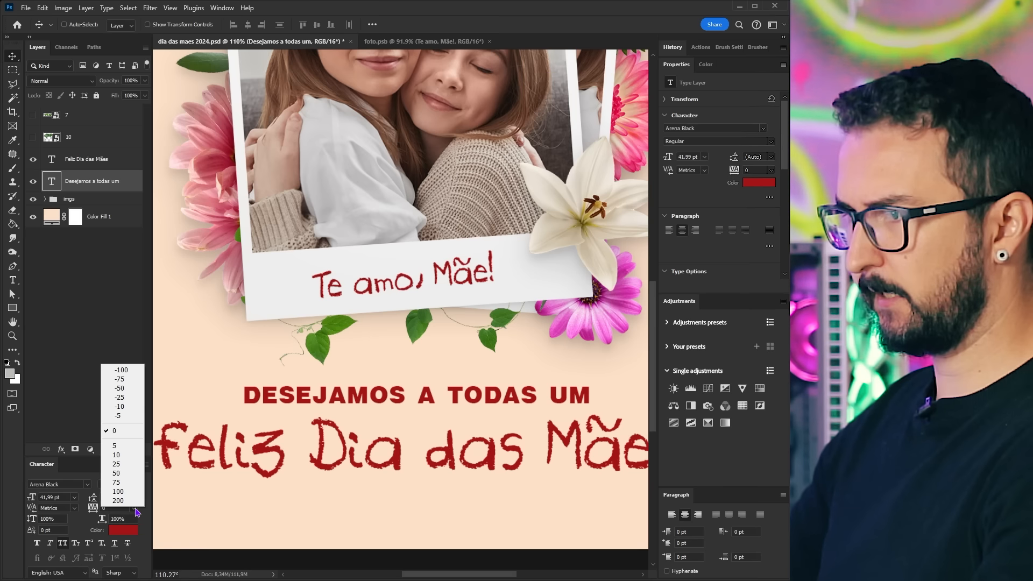
{"action": "left_click", "coordinate": [128, 402]}
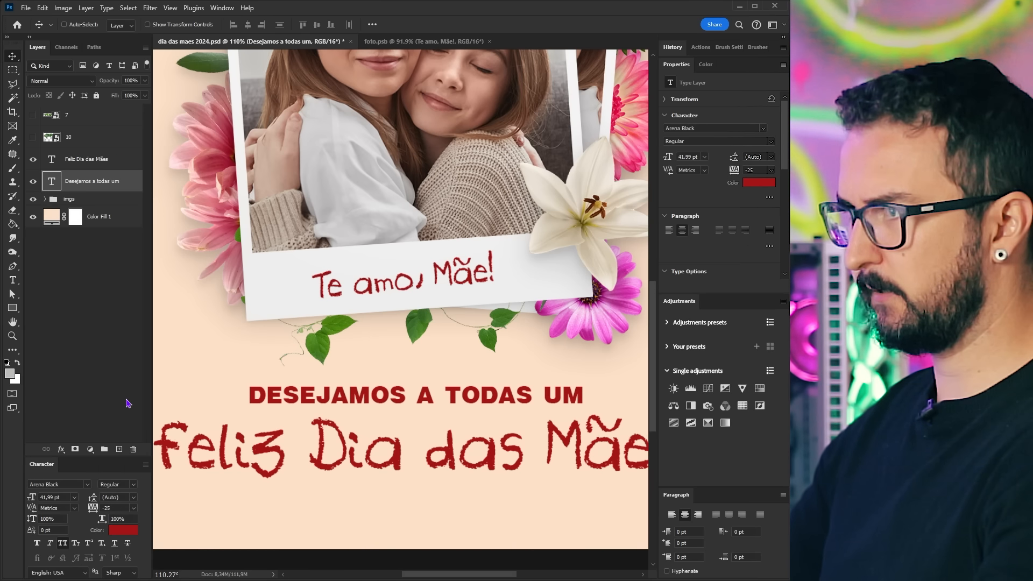
{"action": "left_click", "coordinate": [134, 508]}
{"action": "left_click", "coordinate": [123, 389]}
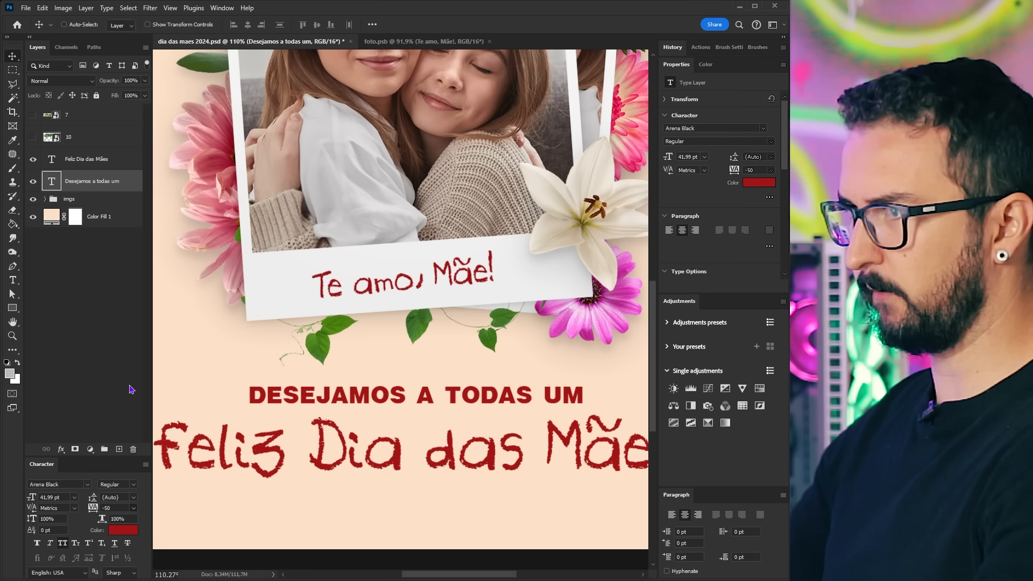
- Set the font of the "Feliz Dia das Mães" line to Astral Sisters Regular
{"action": "left_click_drag", "start_coordinate": [438, 404], "coordinate": [427, 384]}
{"action": "scroll", "coordinate": [433, 347], "scroll_direction": "down", "scroll_amount": 10}
{"action": "left_click", "coordinate": [427, 384], "text": "ctrl"}
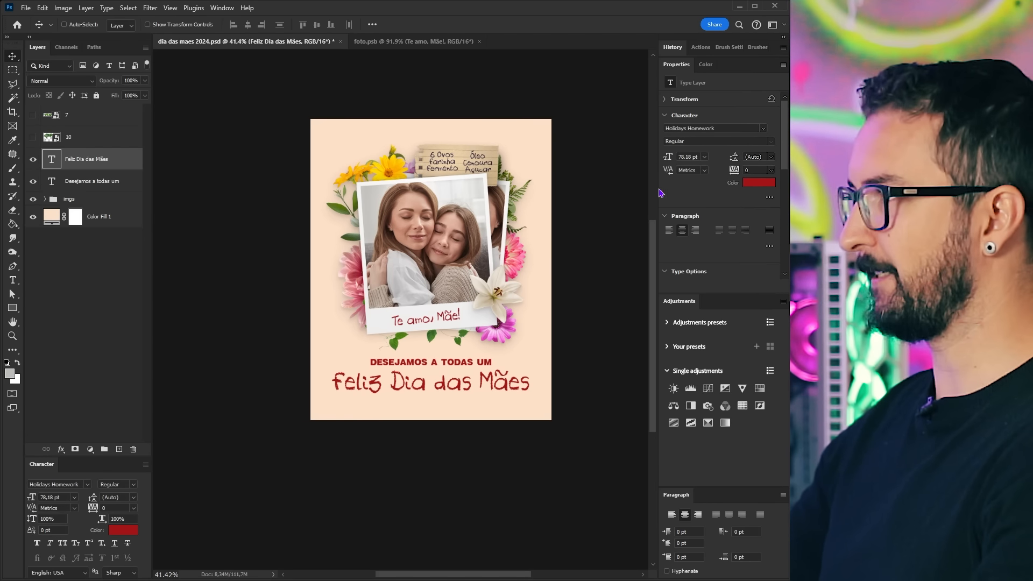
{"action": "left_click", "coordinate": [87, 484]}
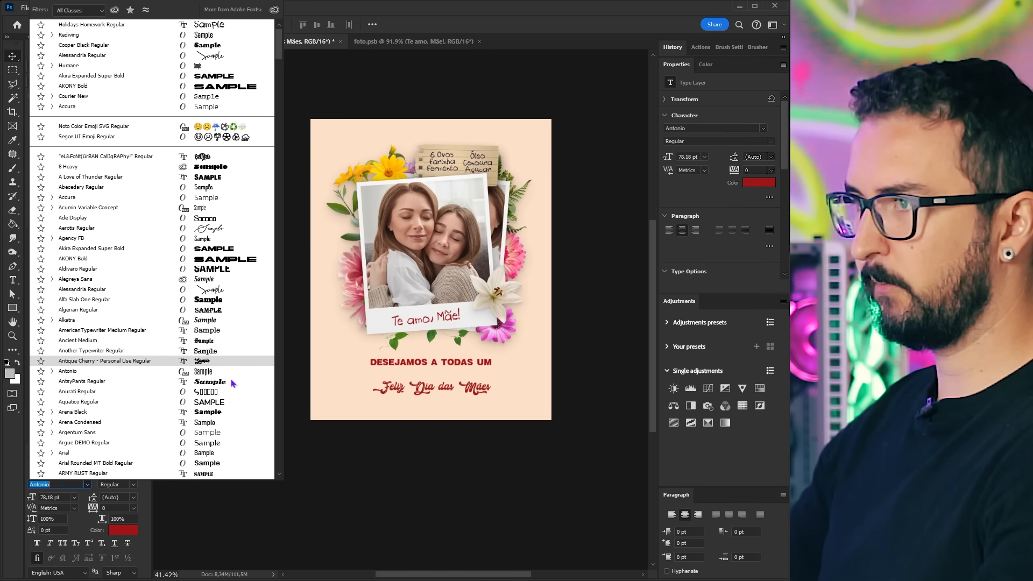
{"action": "left_click_drag", "start_coordinate": [280, 49], "coordinate": [285, 64]}
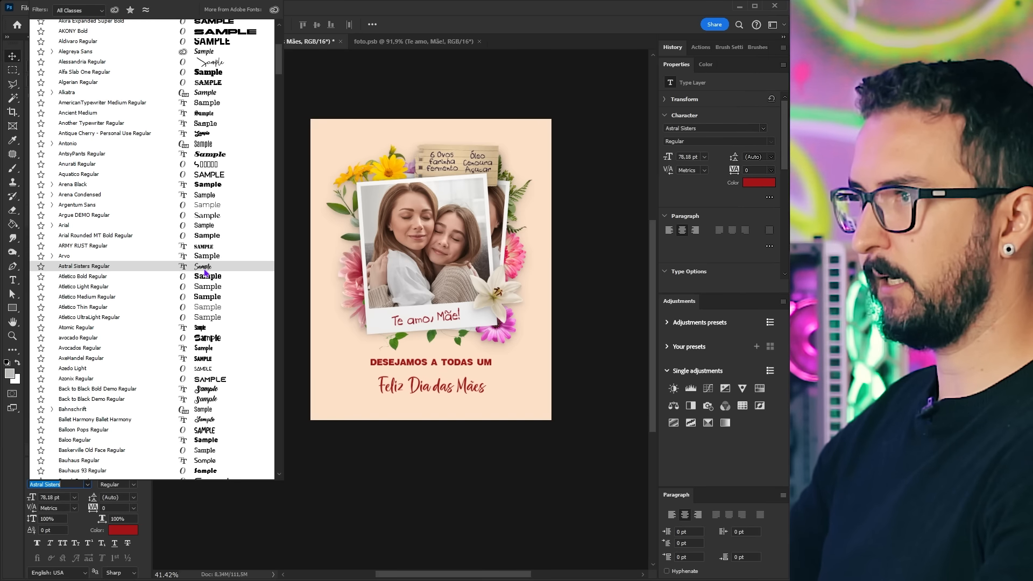
{"action": "left_click", "coordinate": [204, 273]}
- Enlarge the "Feliz Dia das Mães" text to about 136 pt and place its layer beneath the "Desejamos a todas um" layer
{"action": "key", "text": "ctrl+t"}
{"action": "scroll", "coordinate": [480, 404], "scroll_direction": "up", "scroll_amount": 3}
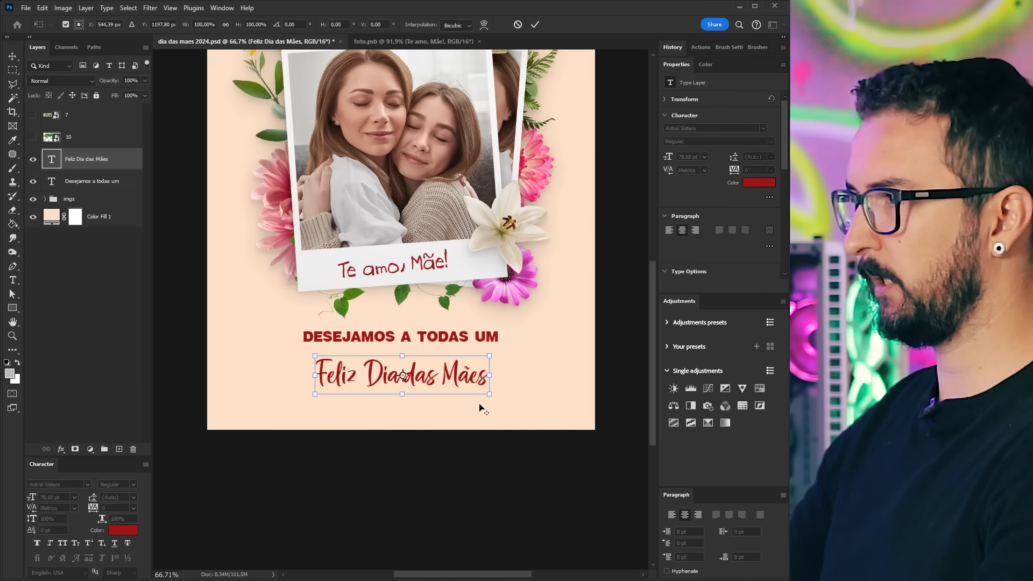
{"action": "left_click_drag", "start_coordinate": [488, 392], "coordinate": [532, 384]}
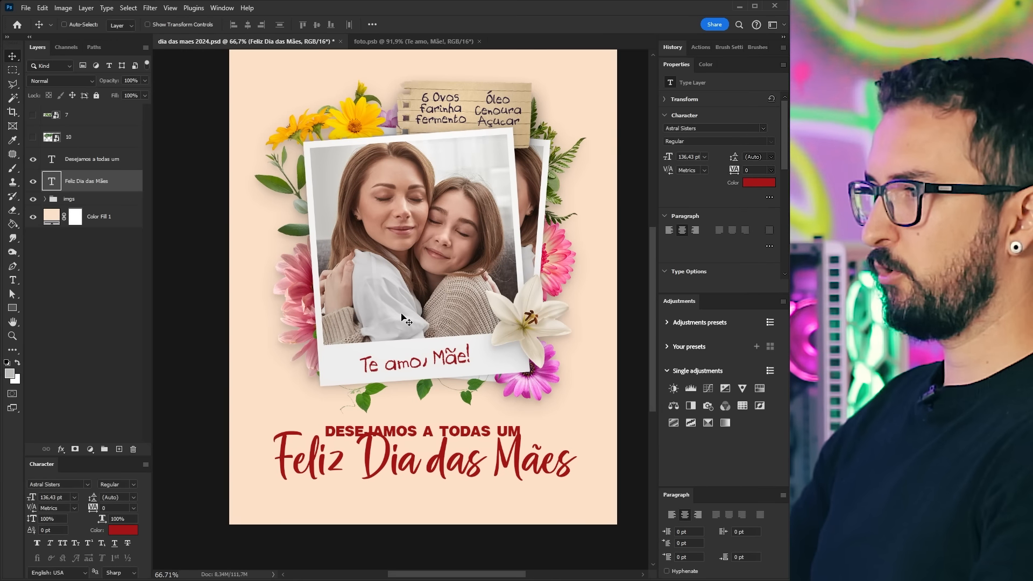
{"action": "left_click_drag", "start_coordinate": [502, 366], "coordinate": [489, 387]}
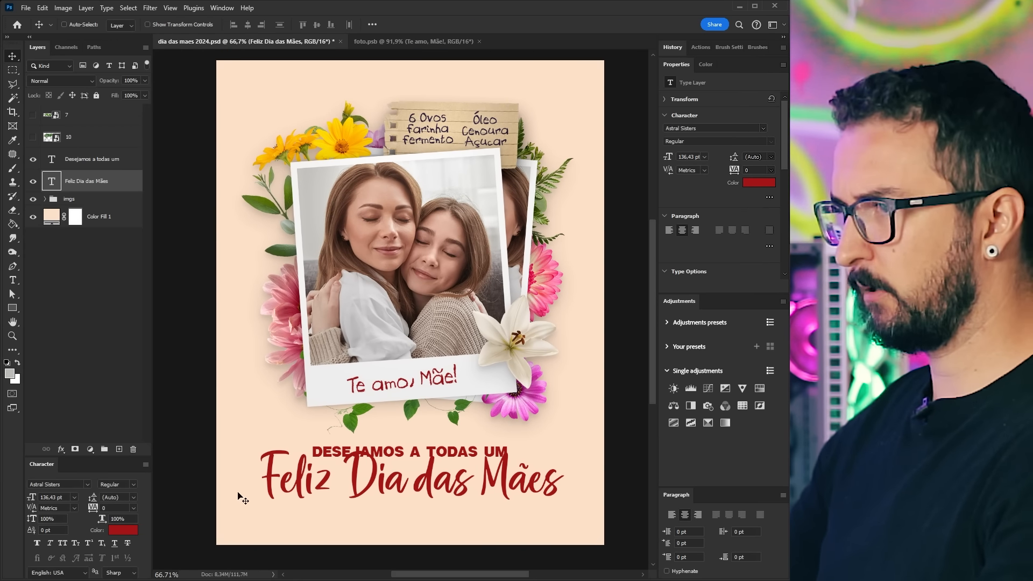
- Change the "Feliz Dia das Mães" line's font to Christmas Bell - Personal Use Regular
{"action": "left_click", "coordinate": [88, 486]}
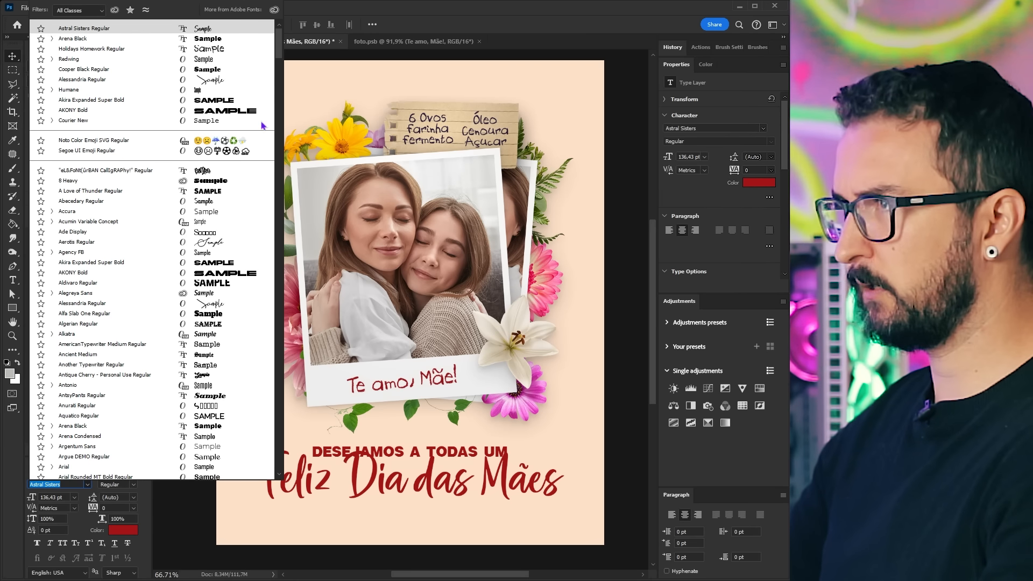
{"action": "left_click_drag", "start_coordinate": [279, 48], "coordinate": [281, 114]}
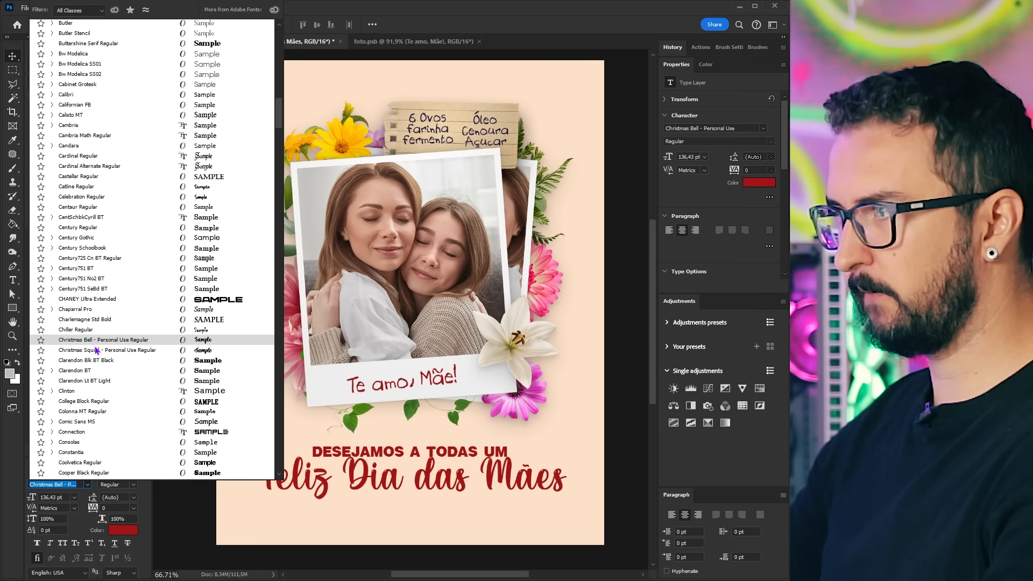
{"action": "left_click", "coordinate": [99, 341]}
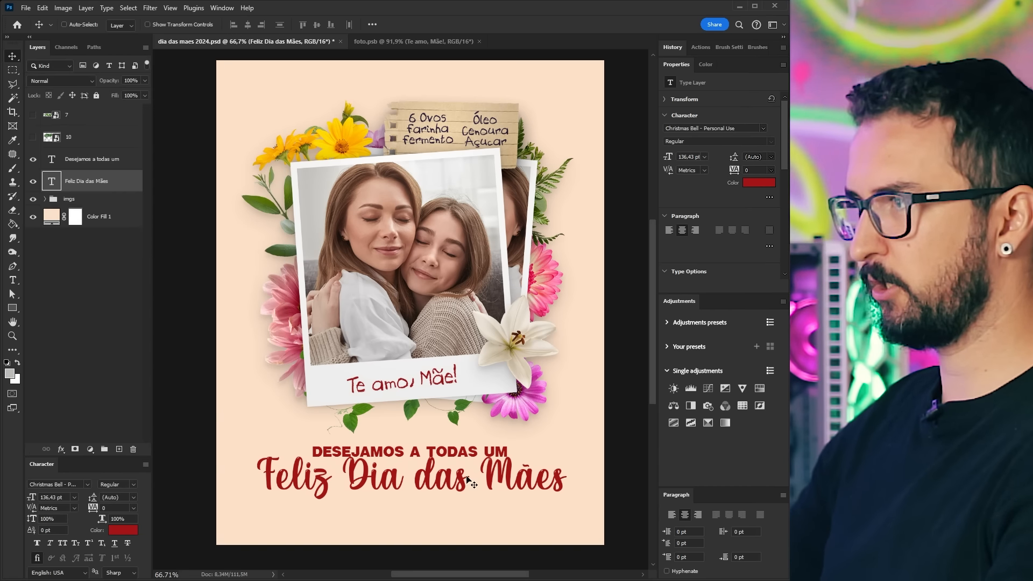
- Recolour the "Desejamos a todas um" line with the background beige darkened to 52% brightness (85796c)
{"action": "left_click_drag", "start_coordinate": [502, 451], "coordinate": [499, 446]}
{"action": "left_click", "coordinate": [462, 448], "text": "ctrl"}
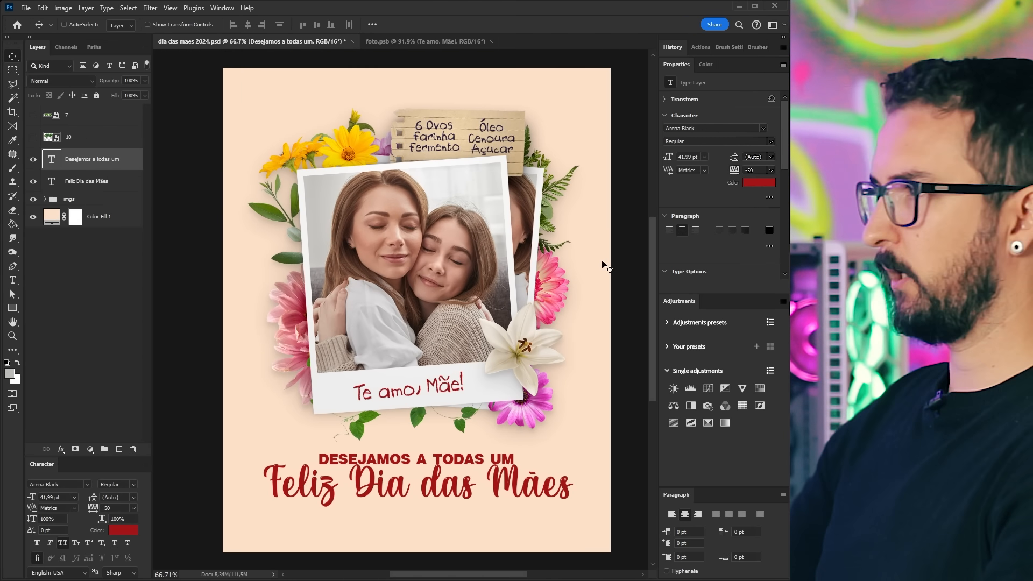
{"action": "left_click", "coordinate": [757, 184]}
{"action": "type", "text": "ffffff"}
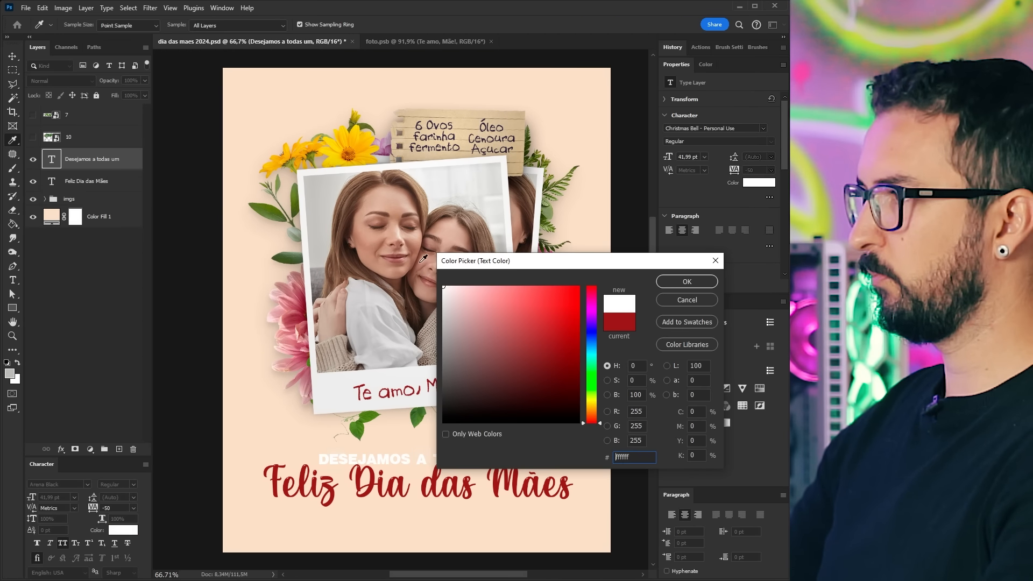
{"action": "left_click_drag", "start_coordinate": [543, 266], "coordinate": [597, 125]}
{"action": "left_click", "coordinate": [256, 271]}
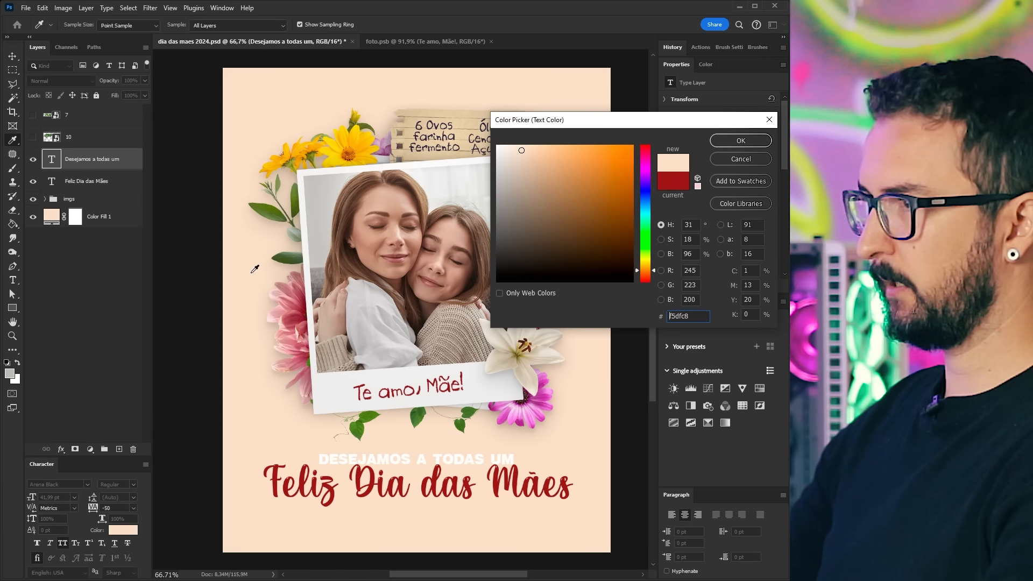
{"action": "left_click", "coordinate": [661, 254]}
{"action": "left_click_drag", "start_coordinate": [648, 153], "coordinate": [649, 215]}
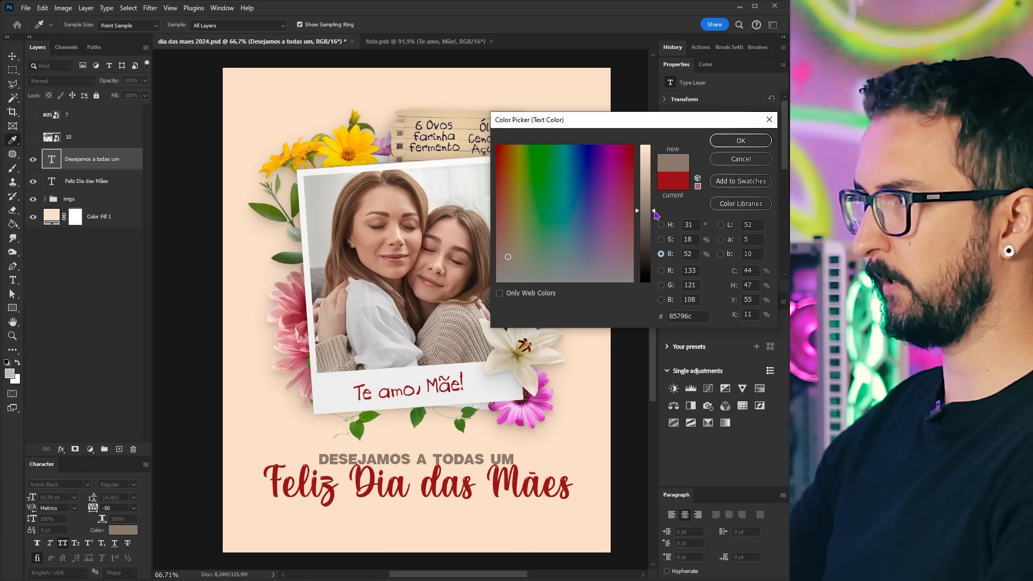
- Darken the "Feliz Dia das Mães" line to deep red 581111 and move its layer above the "Desejamos a todas um" layer
{"action": "left_click", "coordinate": [275, 486], "text": "ctrl"}
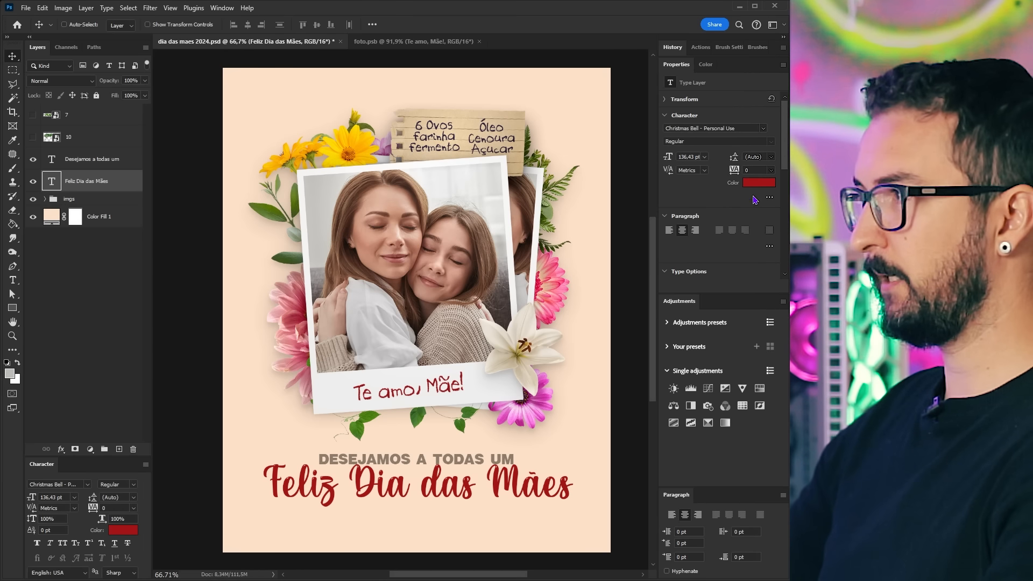
{"action": "left_click", "coordinate": [754, 187]}
{"action": "left_click_drag", "start_coordinate": [648, 199], "coordinate": [648, 239]}
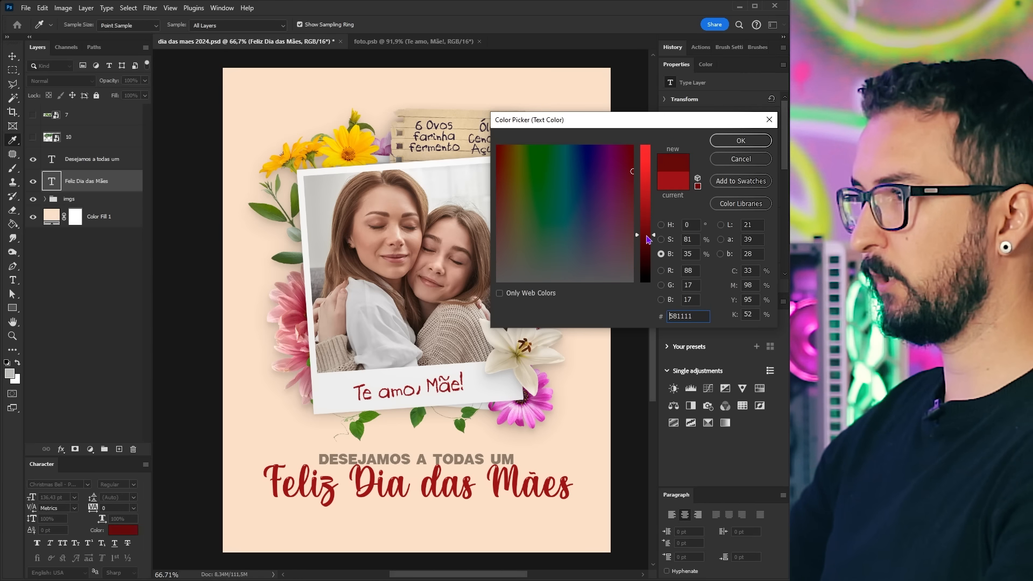
{"action": "left_click", "coordinate": [729, 142]}
{"action": "left_click_drag", "start_coordinate": [442, 484], "coordinate": [447, 483]}
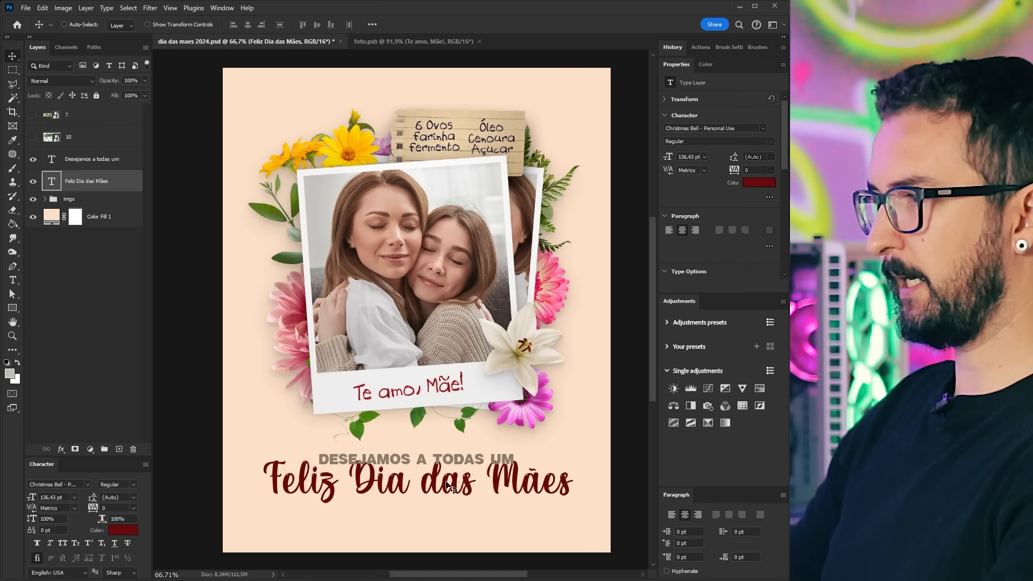
{"action": "left_click_drag", "start_coordinate": [94, 180], "coordinate": [95, 160]}
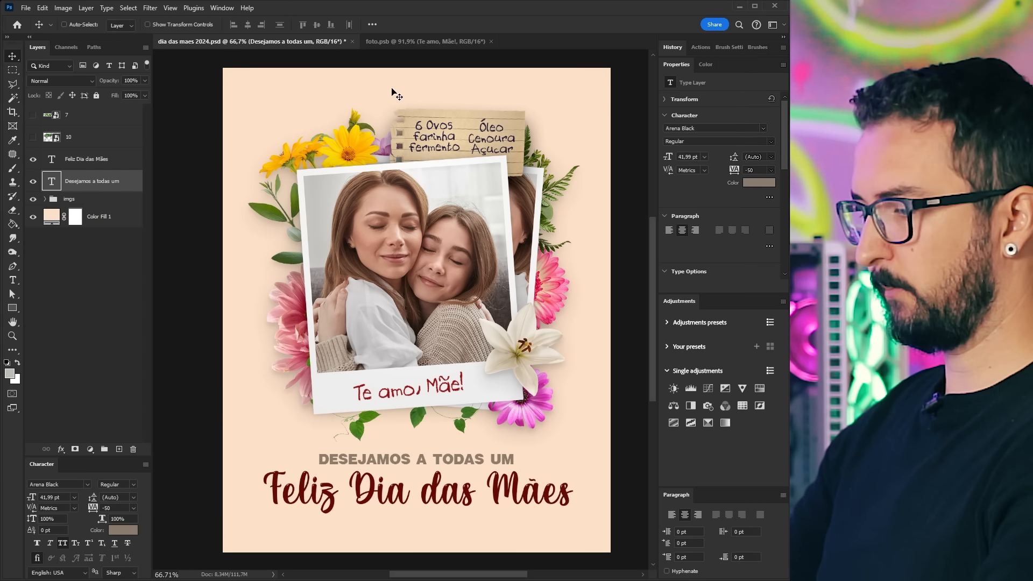
- Warp the "Desejamos a todas um" line with a horizontal Arc at a bend of +5%
{"action": "key", "text": "t"}
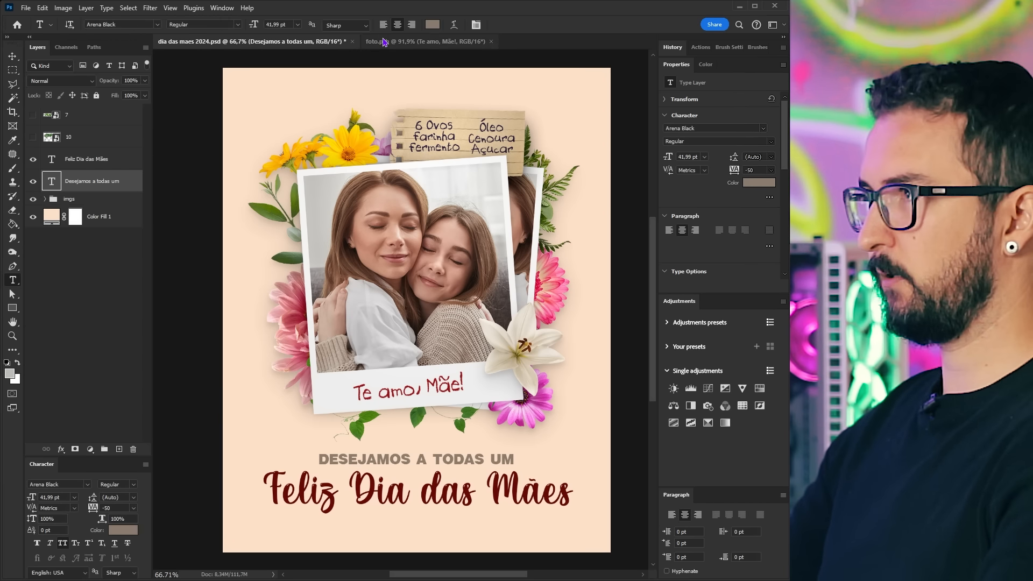
{"action": "left_click", "coordinate": [454, 25]}
{"action": "left_click", "coordinate": [377, 318]}
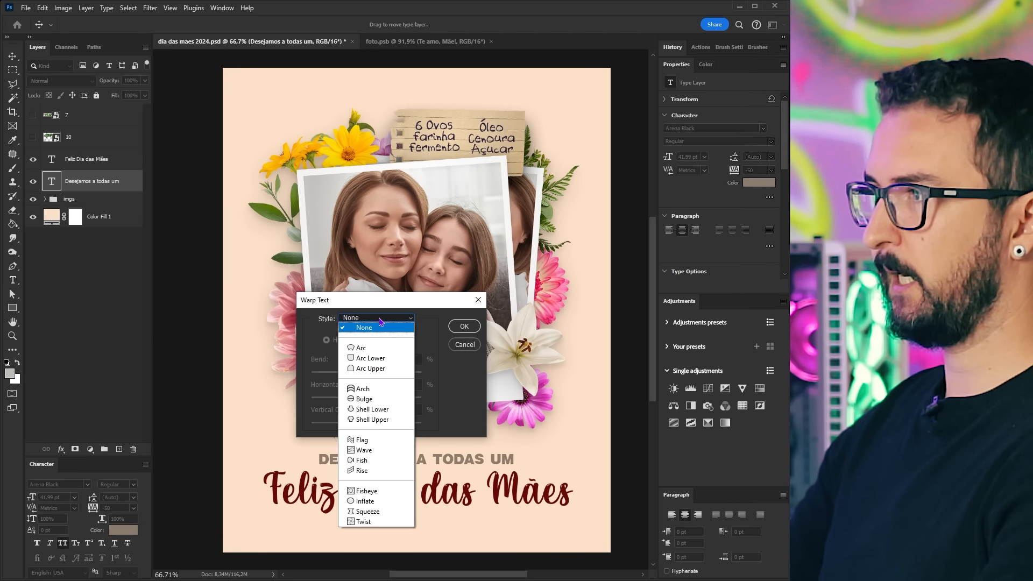
{"action": "left_click", "coordinate": [370, 351]}
{"action": "left_click_drag", "start_coordinate": [389, 300], "coordinate": [396, 223]}
{"action": "left_click_drag", "start_coordinate": [401, 296], "coordinate": [378, 302]}
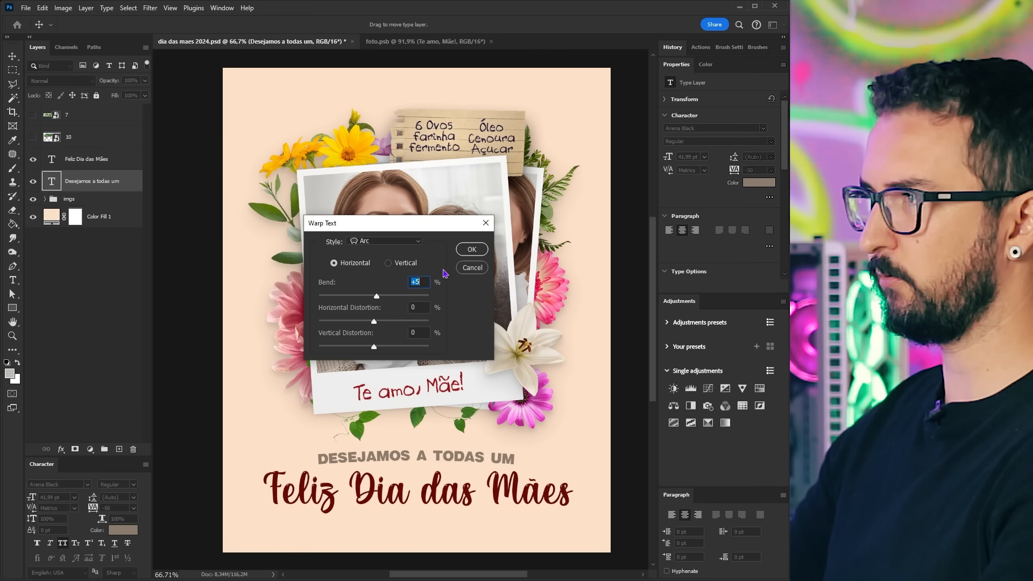
{"action": "left_click", "coordinate": [472, 249]}
- Warp the "Feliz Dia das Mães" line with a horizontal Arc at a bend of +5%
{"action": "left_click", "coordinate": [99, 160]}
{"action": "left_click", "coordinate": [454, 29]}
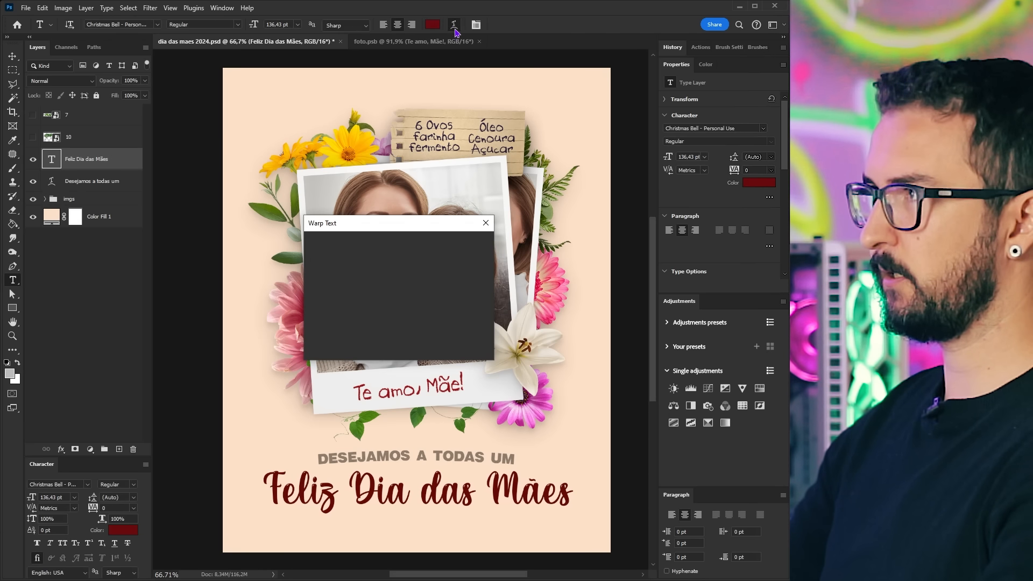
{"action": "left_click", "coordinate": [384, 241]}
{"action": "left_click", "coordinate": [371, 269]}
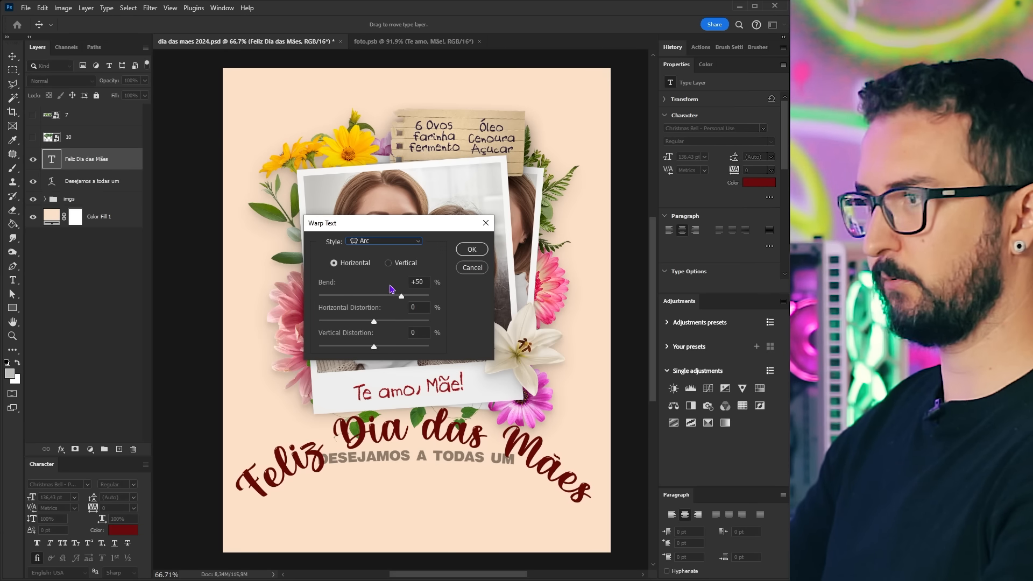
{"action": "left_click_drag", "start_coordinate": [399, 298], "coordinate": [377, 302]}
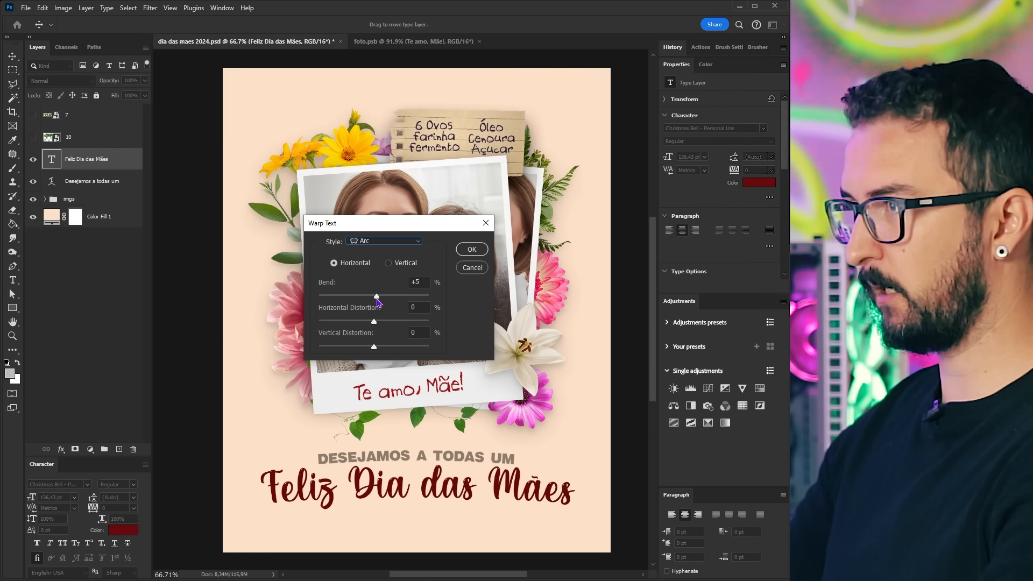
{"action": "left_click", "coordinate": [471, 251]}
- Scale both greeting lines together down to about 91%
{"action": "left_click_drag", "start_coordinate": [513, 350], "coordinate": [528, 352]}
{"action": "left_click", "coordinate": [512, 460], "text": "ctrl+shift"}
{"action": "key", "text": "ctrl+t"}
{"action": "left_click_drag", "start_coordinate": [588, 508], "coordinate": [575, 506]}
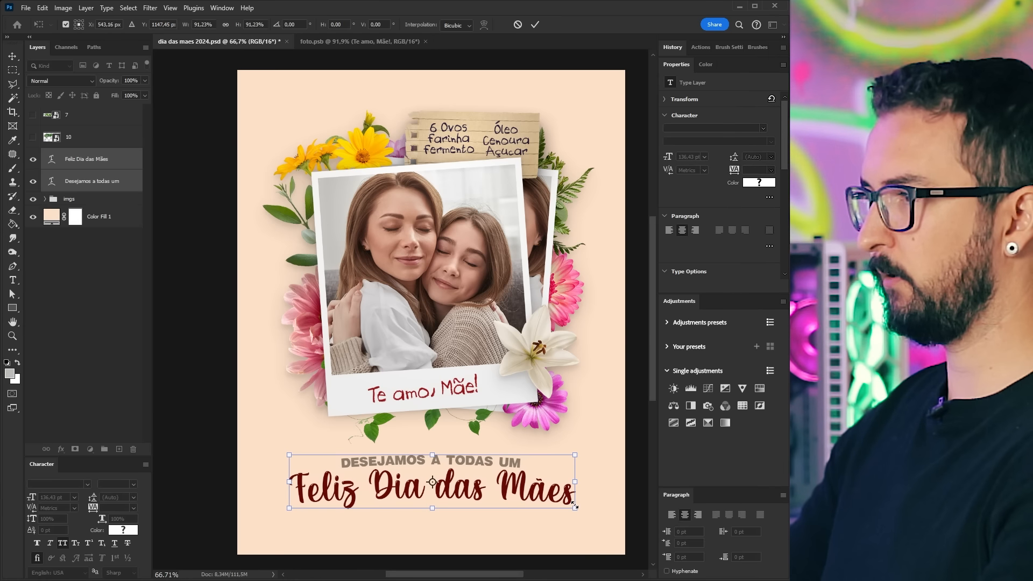
{"action": "key", "text": "Return"}
- Nudge the "Desejamos a todas um" line slightly down and centre both greeting lines horizontally on the canvas
{"action": "left_click", "coordinate": [102, 161]}
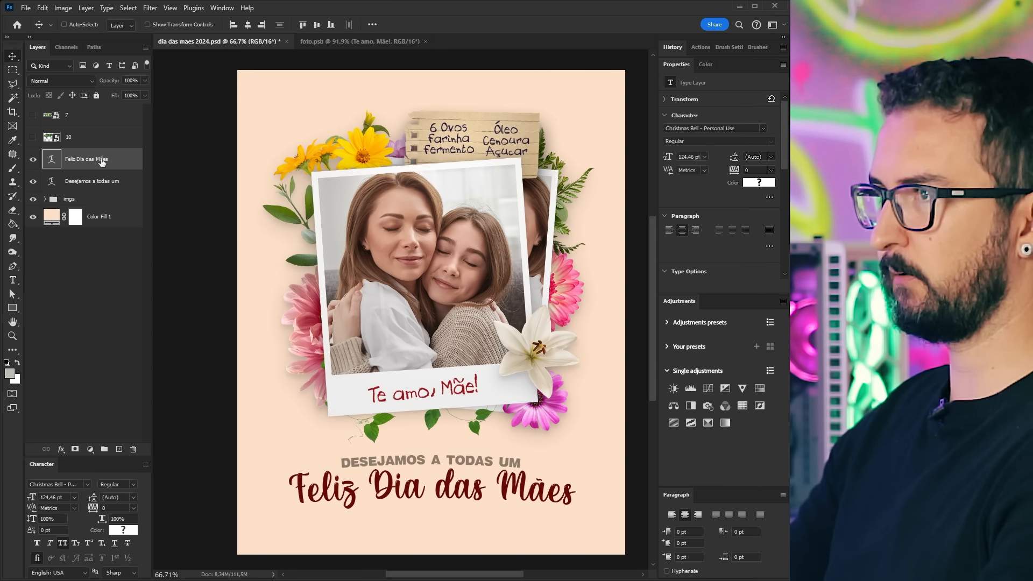
{"action": "left_click", "coordinate": [105, 181]}
{"action": "key", "text": "Down"}
{"action": "key", "text": "Down"}
{"action": "key", "text": "Down"}
{"action": "key", "text": "ctrl+a"}
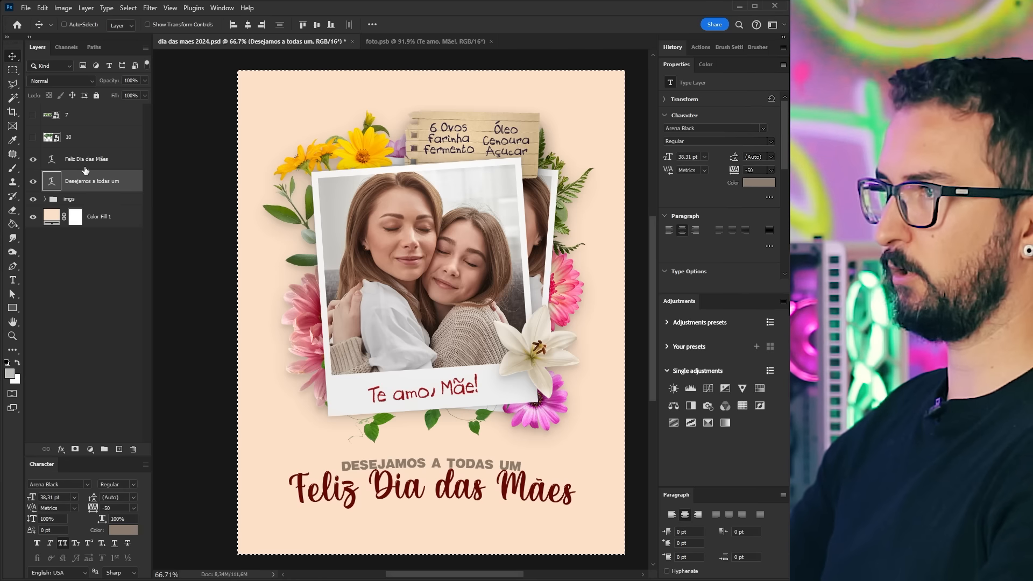
{"action": "left_click", "coordinate": [86, 159], "text": "shift"}
{"action": "left_click", "coordinate": [248, 25]}
{"action": "key", "text": "ctrl+d"}
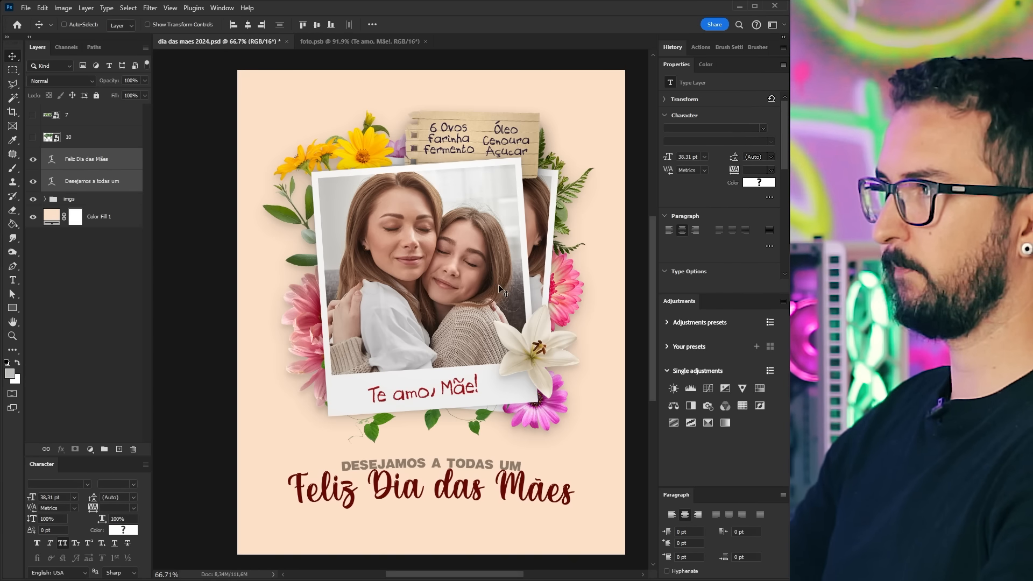
- Scale the imgs group down to about 95% and move it straight up by about 32 px
{"action": "key", "text": "ctrl+0"}
{"action": "left_click", "coordinate": [108, 202]}
{"action": "key", "text": "ctrl+t"}
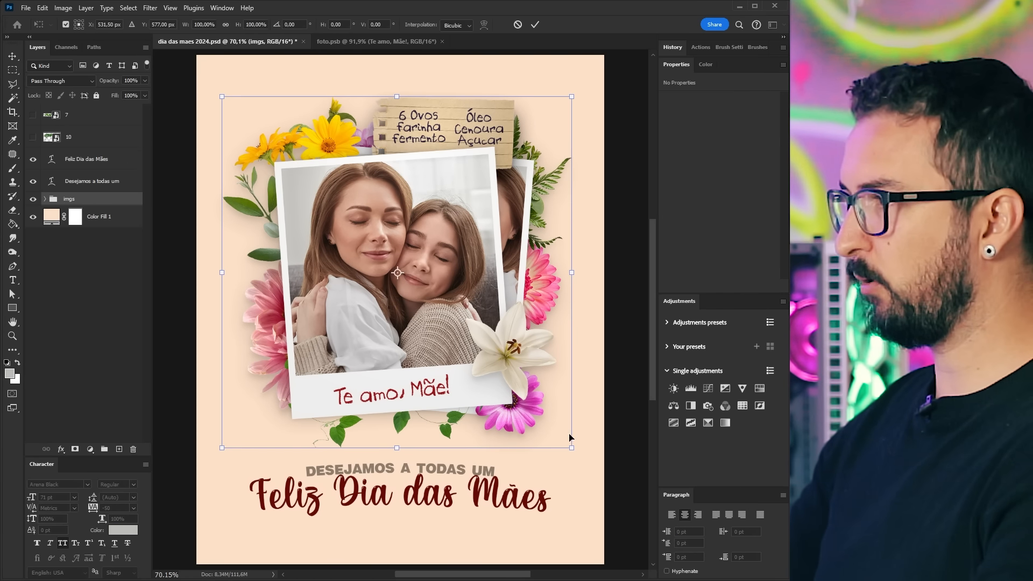
{"action": "left_click_drag", "start_coordinate": [572, 448], "coordinate": [561, 439]}
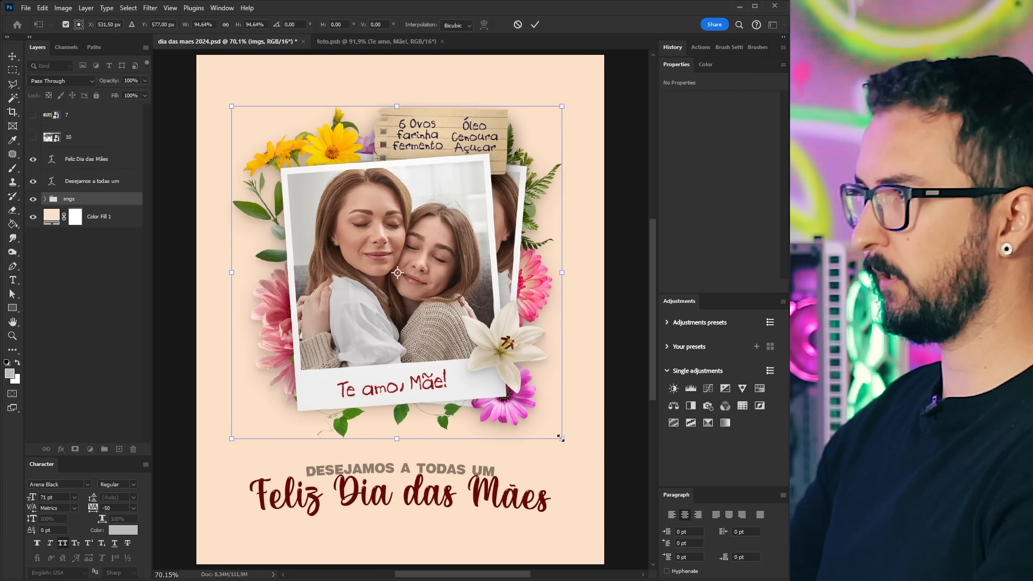
{"action": "key", "text": "Return"}
{"action": "left_click_drag", "start_coordinate": [443, 392], "coordinate": [444, 374]}
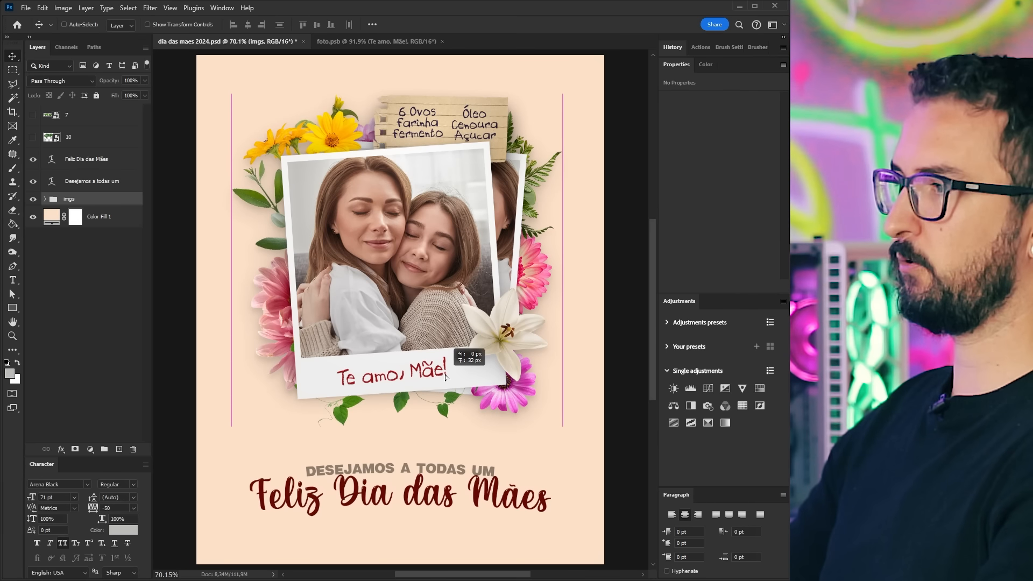
- Move both greeting lines slightly up, closer to the polaroid composition
{"action": "left_click", "coordinate": [99, 182]}
{"action": "left_click", "coordinate": [86, 159], "text": "shift"}
{"action": "left_click_drag", "start_coordinate": [433, 478], "coordinate": [433, 464]}
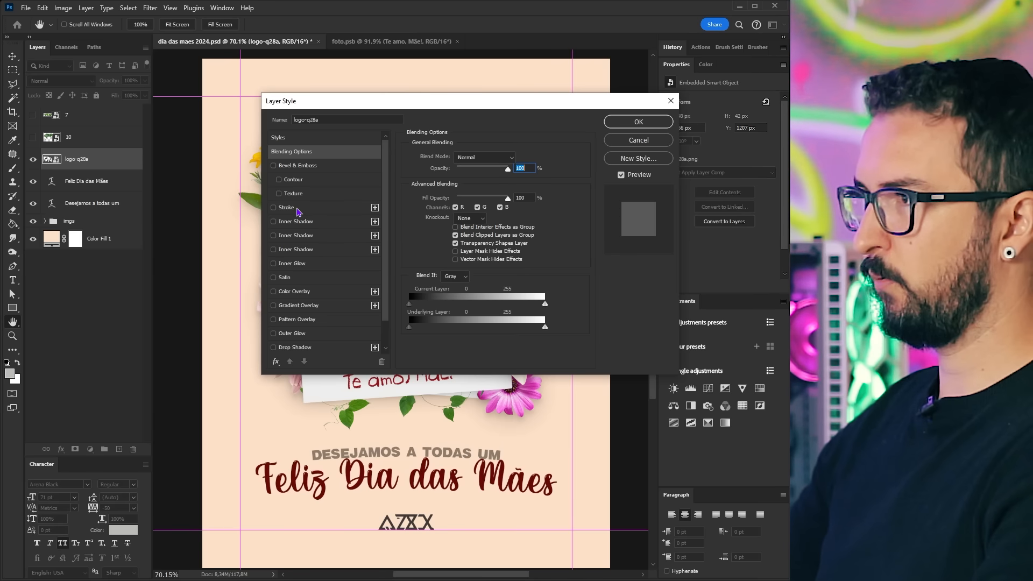
- Apply a Color Overlay to the logo-q28a layer using the brown sampled from the "Desejamos a todas um" line
{"action": "left_click", "coordinate": [294, 291]}
{"action": "left_click", "coordinate": [518, 158]}
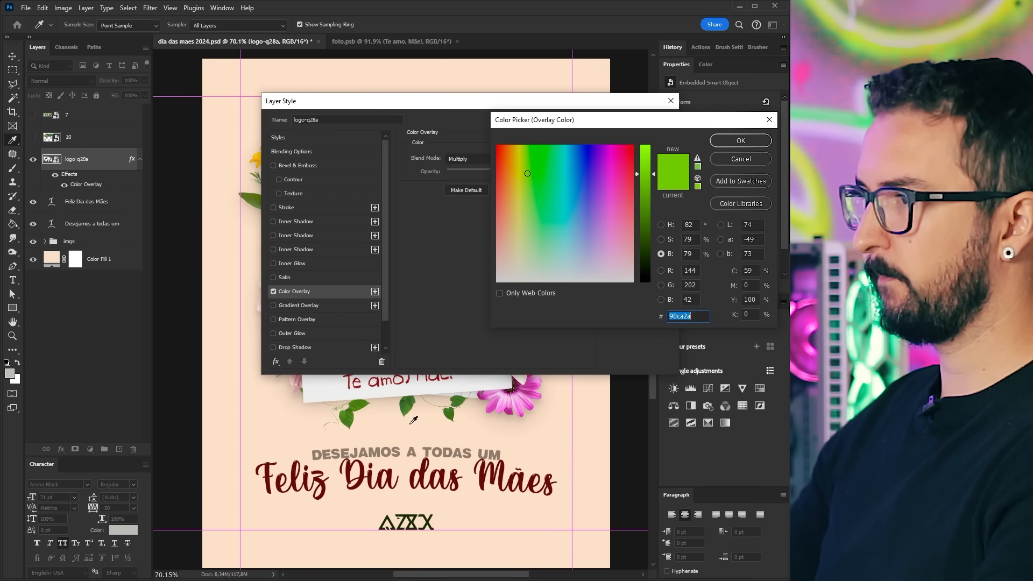
{"action": "left_click", "coordinate": [414, 448]}
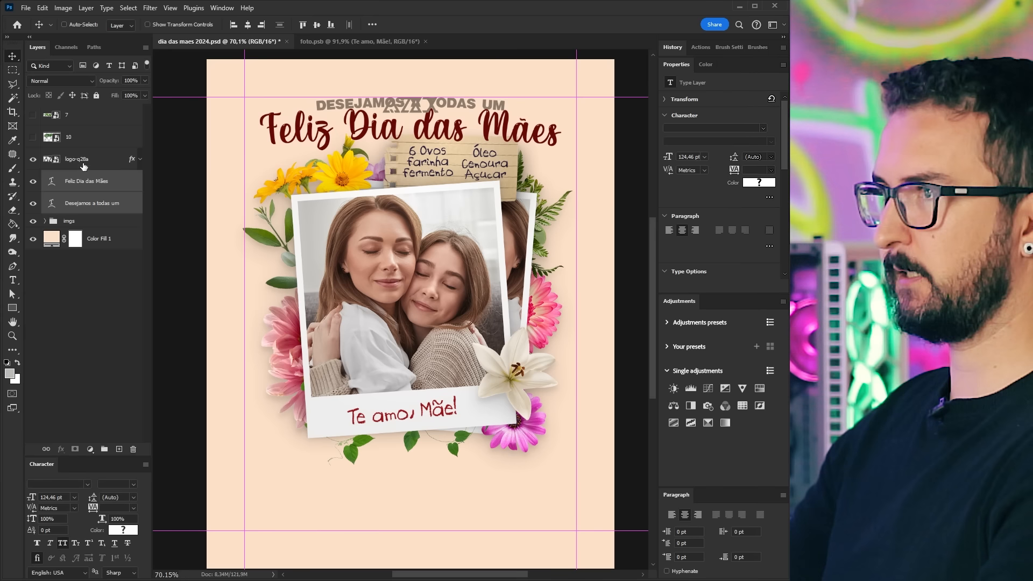
- Try a layout with the greeting above the polaroid by moving the imgs group down and the logo to the canvas's lower end
{"action": "left_click", "coordinate": [80, 221]}
{"action": "left_click_drag", "start_coordinate": [392, 264], "coordinate": [395, 292]}
{"action": "left_click", "coordinate": [76, 159]}
{"action": "left_click_drag", "start_coordinate": [396, 188], "coordinate": [454, 542]}
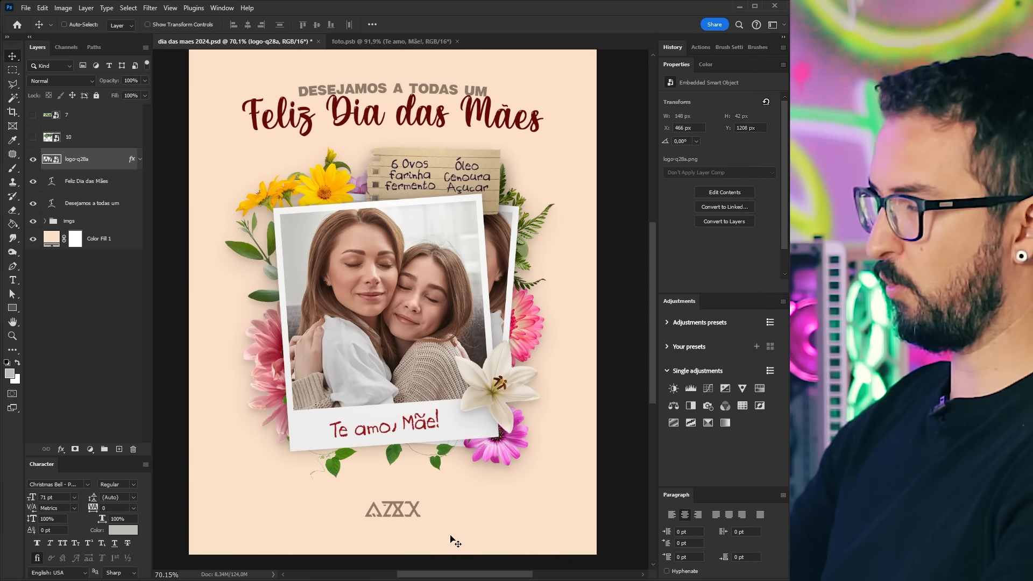
{"action": "left_click_drag", "start_coordinate": [475, 462], "coordinate": [491, 460]}
{"action": "scroll", "coordinate": [460, 435], "scroll_direction": "down", "scroll_amount": 1}
{"action": "left_click_drag", "start_coordinate": [514, 357], "coordinate": [521, 367]}
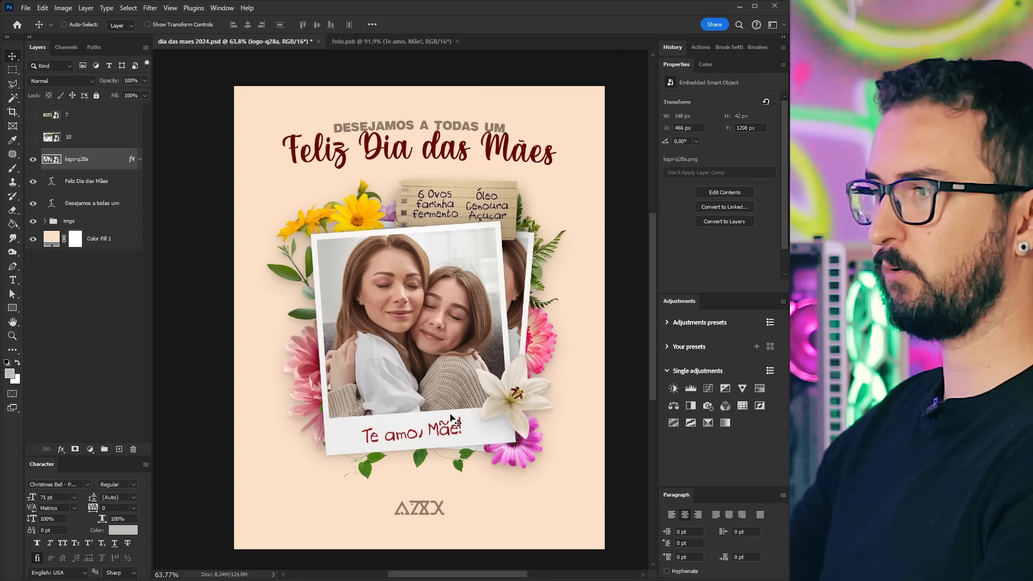
{"action": "left_click_drag", "start_coordinate": [451, 509], "coordinate": [469, 307]}
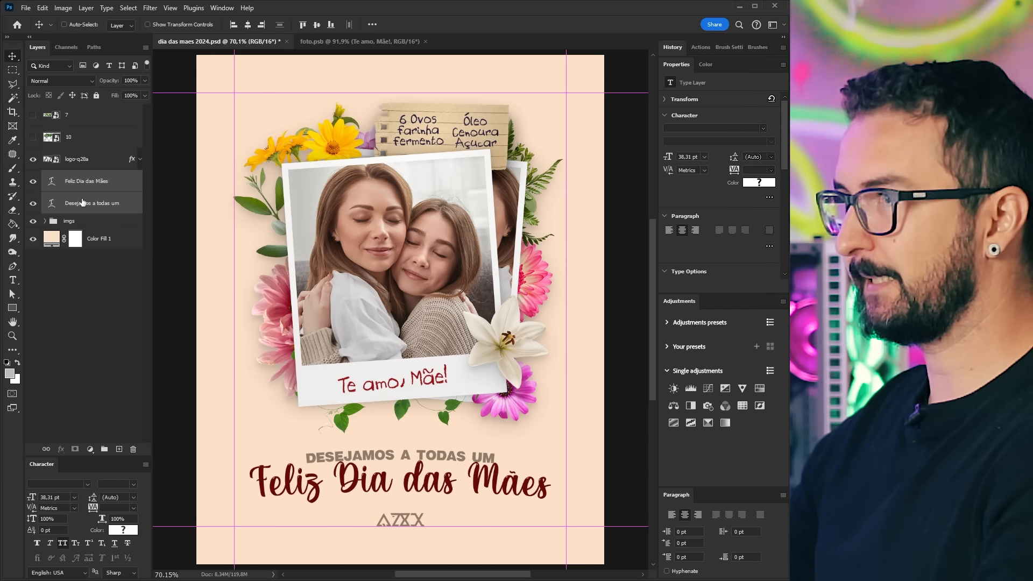
- Nudge the greeting lines and the imgs group slightly up to balance the vertical spacing
{"action": "key", "text": "Up"}
{"action": "key", "text": "Up"}
{"action": "key", "text": "Up"}
{"action": "key", "text": "Up"}
{"action": "key", "text": "Up"}
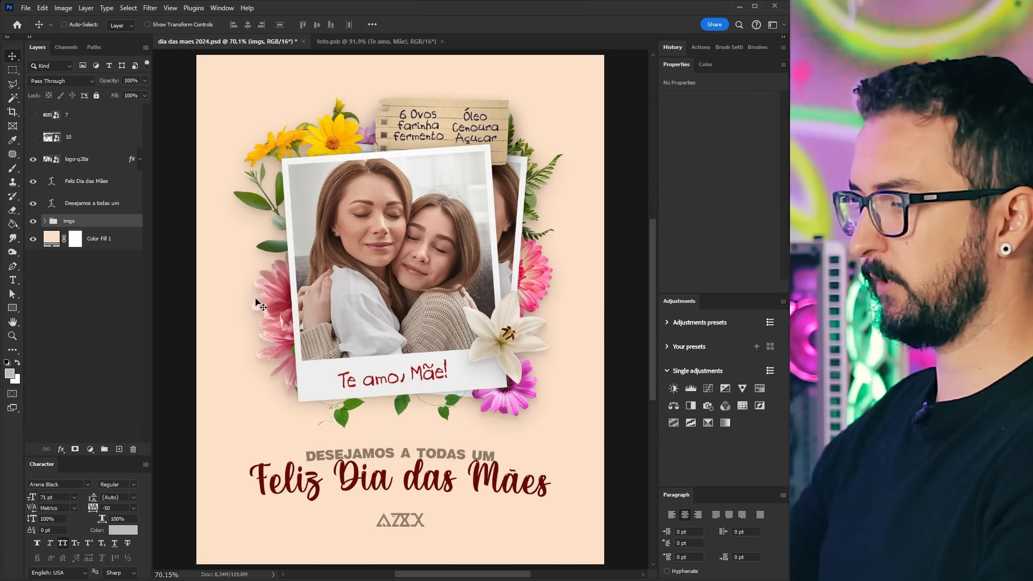
- Scale the recipe note at the polaroid's upper edge down to about 327 px wide
{"action": "left_click", "coordinate": [442, 129], "text": "ctrl"}
{"action": "key", "text": "ctrl+t"}
{"action": "left_click_drag", "start_coordinate": [521, 171], "coordinate": [505, 168]}
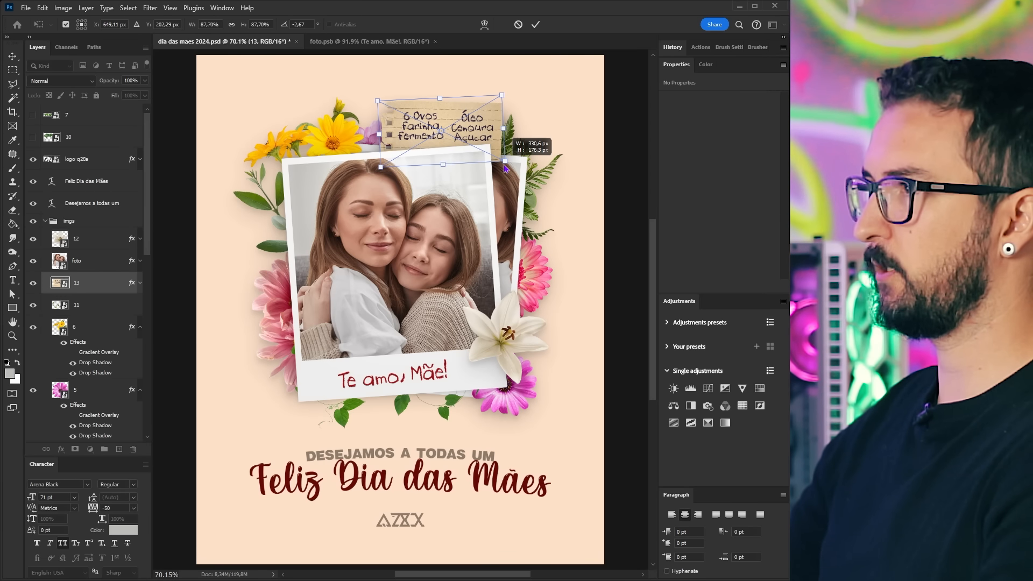
{"action": "key", "text": "Return"}
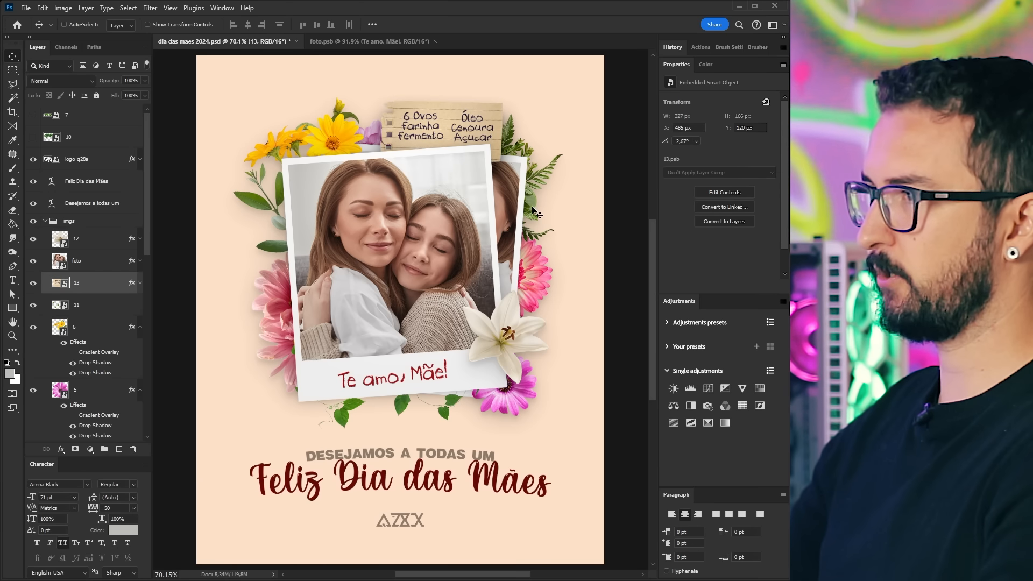
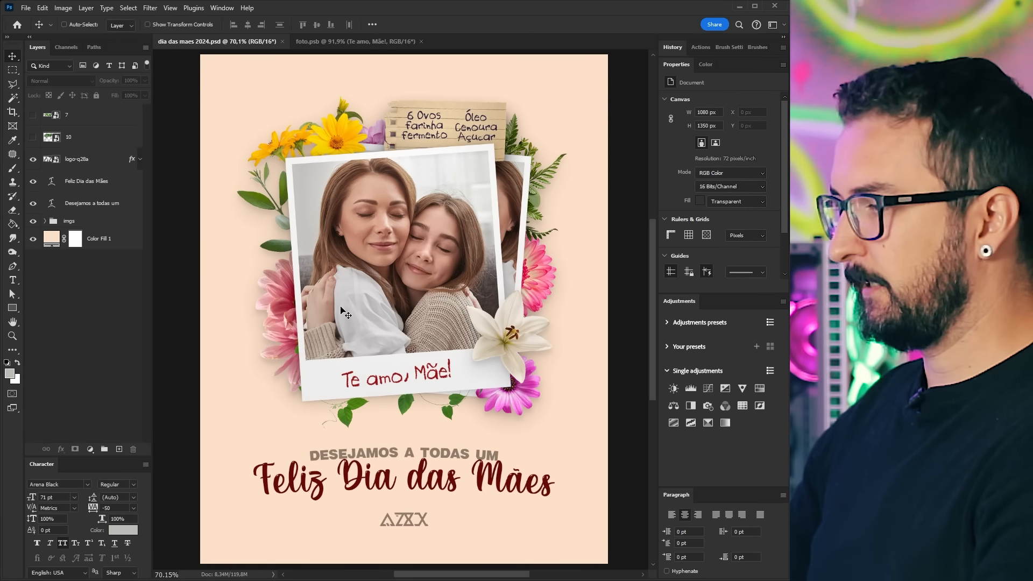
- Add a gradient fill layer above Color Fill 1 using the black-to-white preset from the Basics set
{"action": "key", "text": "ctrl+0"}
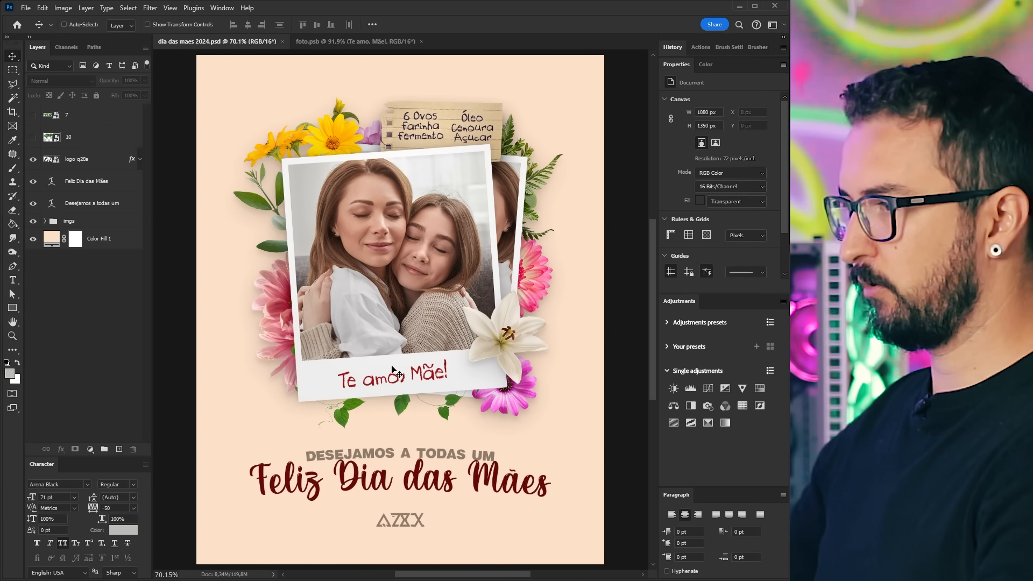
{"action": "left_click", "coordinate": [90, 241]}
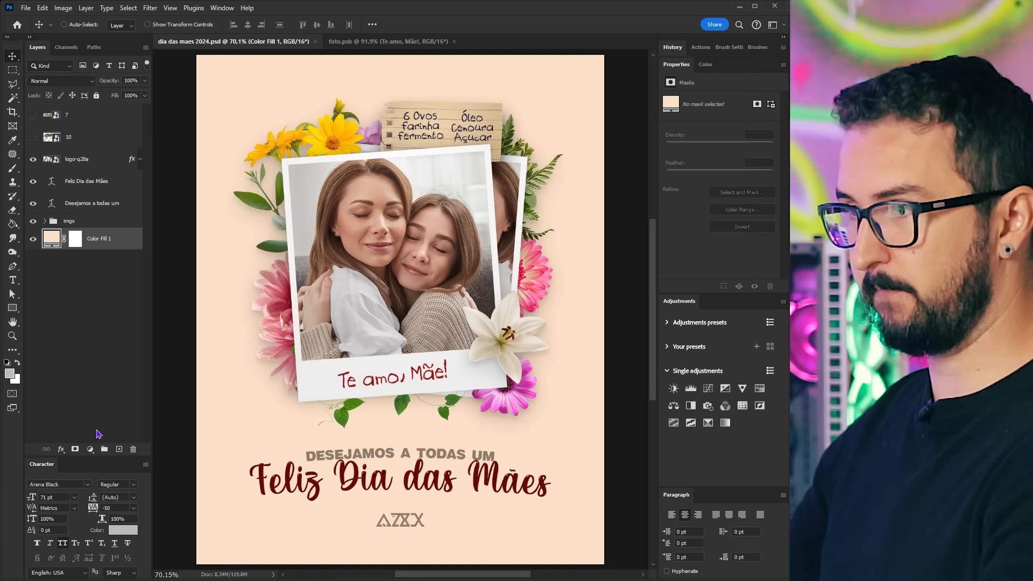
{"action": "left_click", "coordinate": [90, 449]}
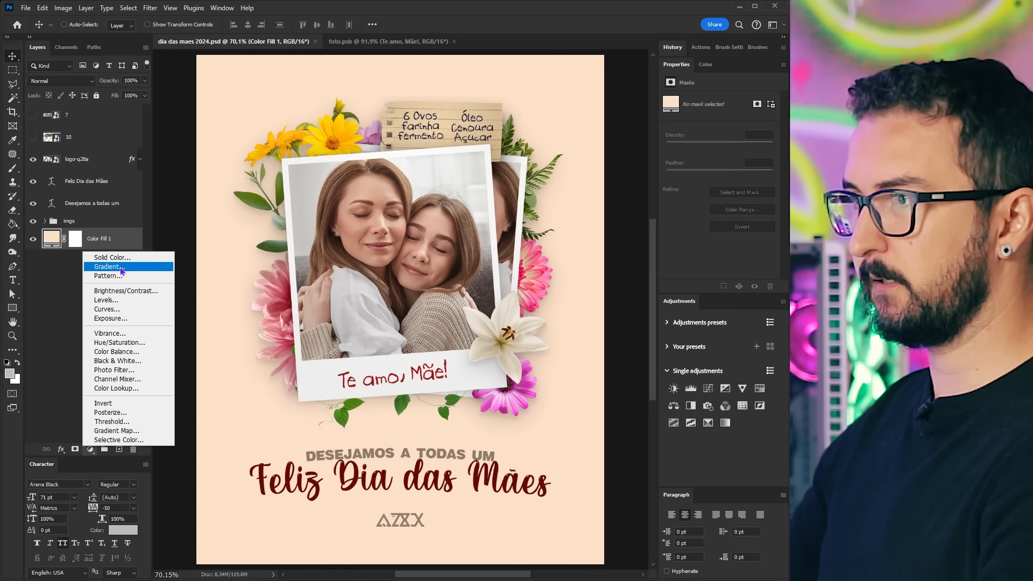
{"action": "left_click", "coordinate": [121, 268]}
{"action": "left_click", "coordinate": [437, 286]}
{"action": "left_click", "coordinate": [332, 199]}
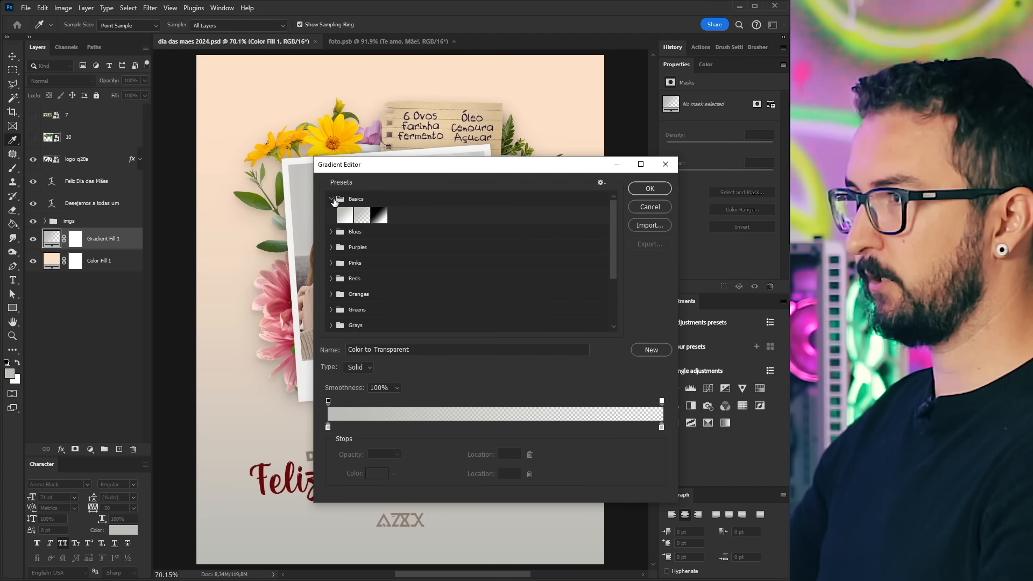
{"action": "left_click", "coordinate": [380, 217]}
{"action": "left_click", "coordinate": [648, 188]}
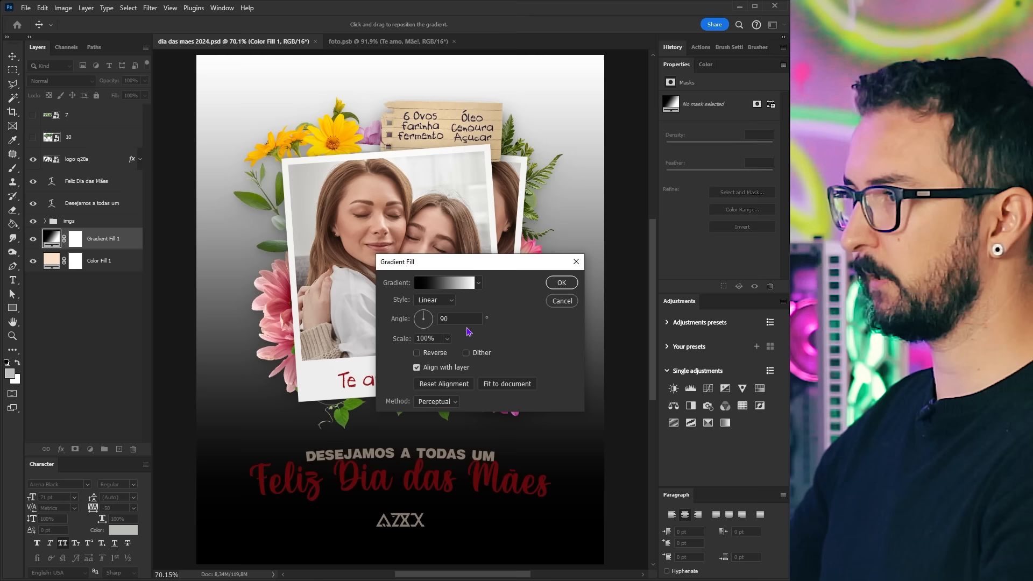
- Make the gradient fill radial, reversed and dithered, with its scale set to 190%
{"action": "left_click", "coordinate": [435, 300]}
{"action": "left_click", "coordinate": [437, 314]}
{"action": "left_click", "coordinate": [417, 353]}
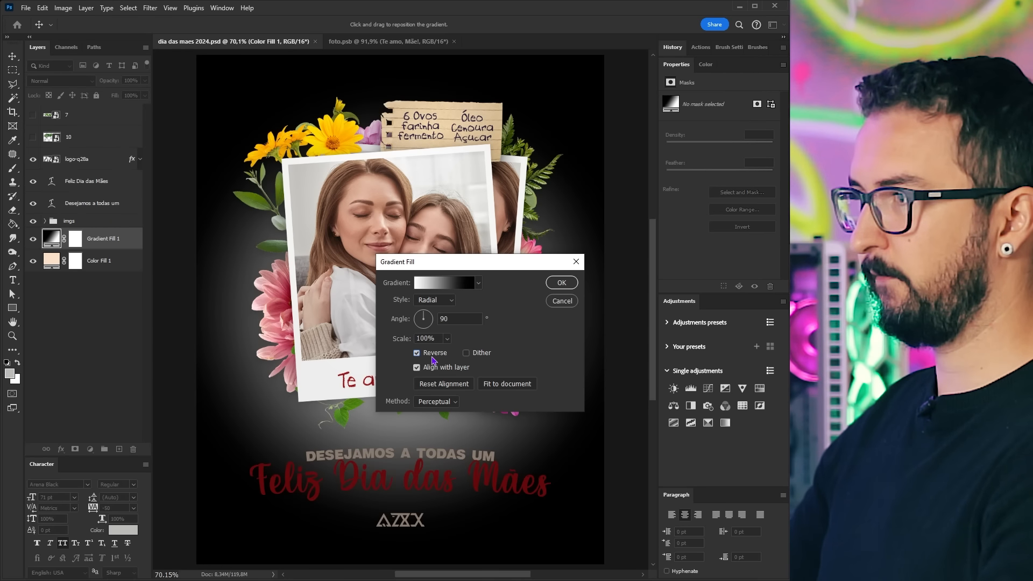
{"action": "left_click", "coordinate": [467, 354]}
{"action": "left_click", "coordinate": [447, 338]}
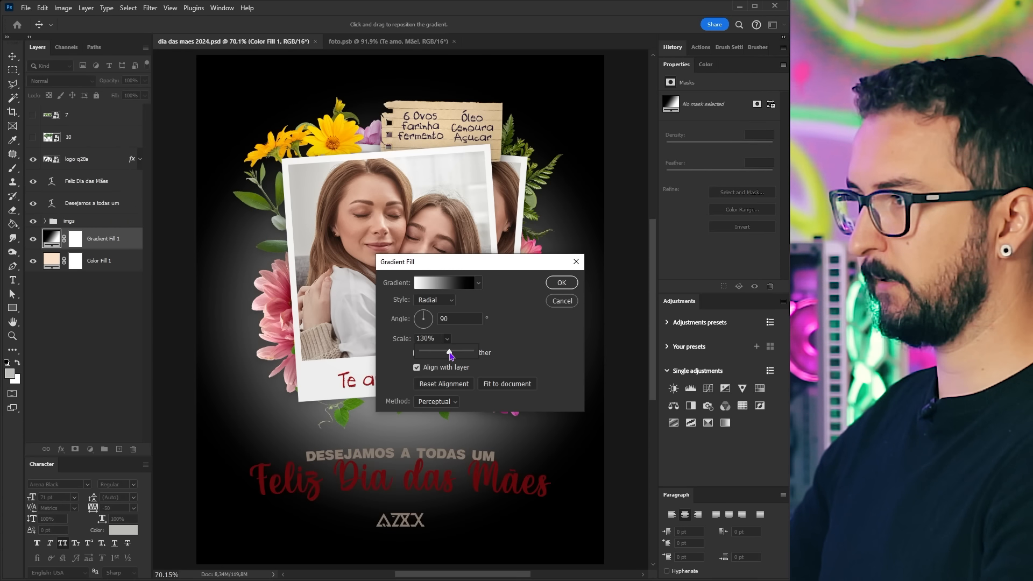
{"action": "left_click_drag", "start_coordinate": [447, 352], "coordinate": [452, 355]}
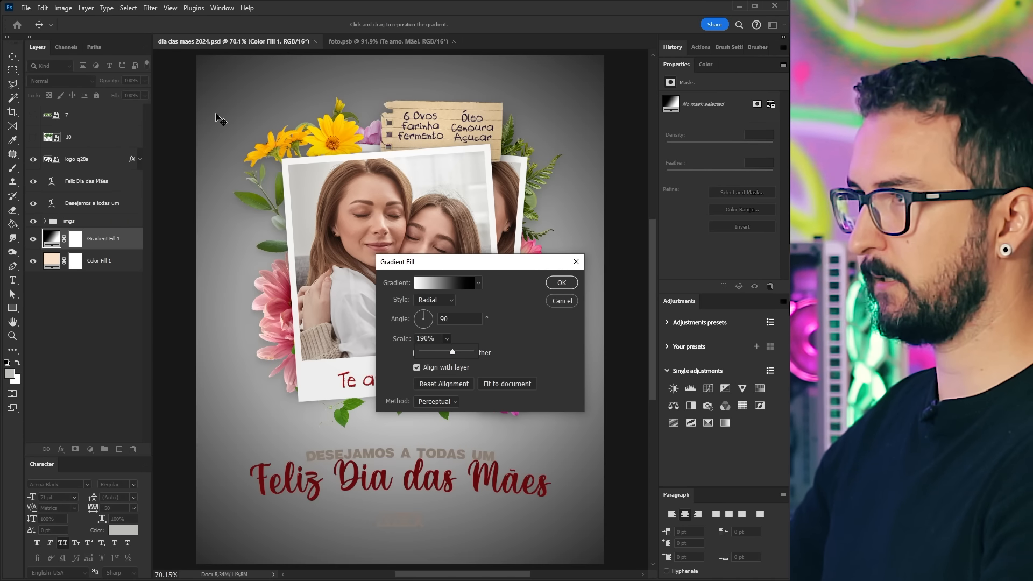
{"action": "left_click", "coordinate": [561, 282]}
- Set the gradient fill layer's blending to Color Burn at 30% opacity
{"action": "left_click", "coordinate": [60, 81]}
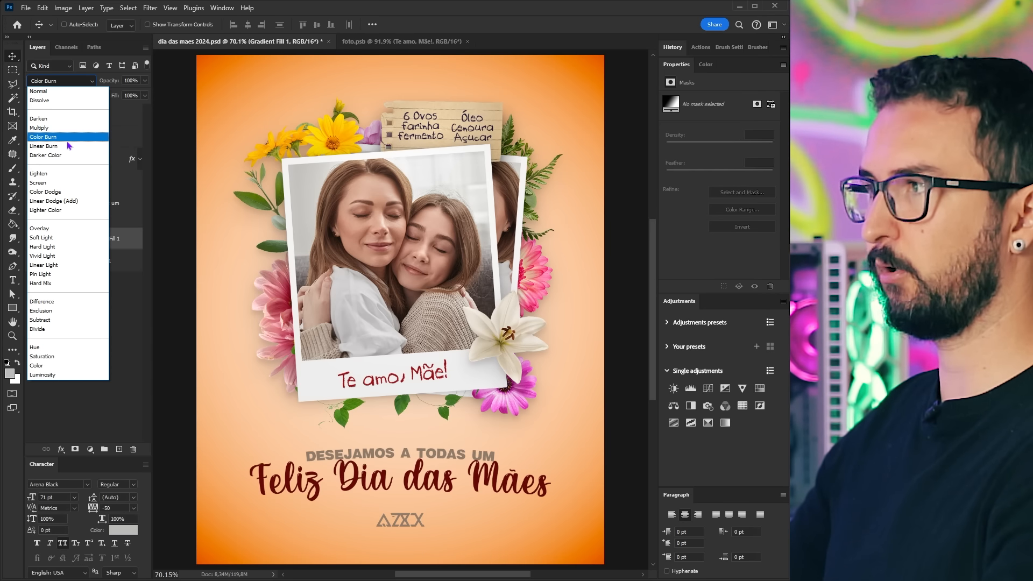
{"action": "left_click", "coordinate": [68, 141]}
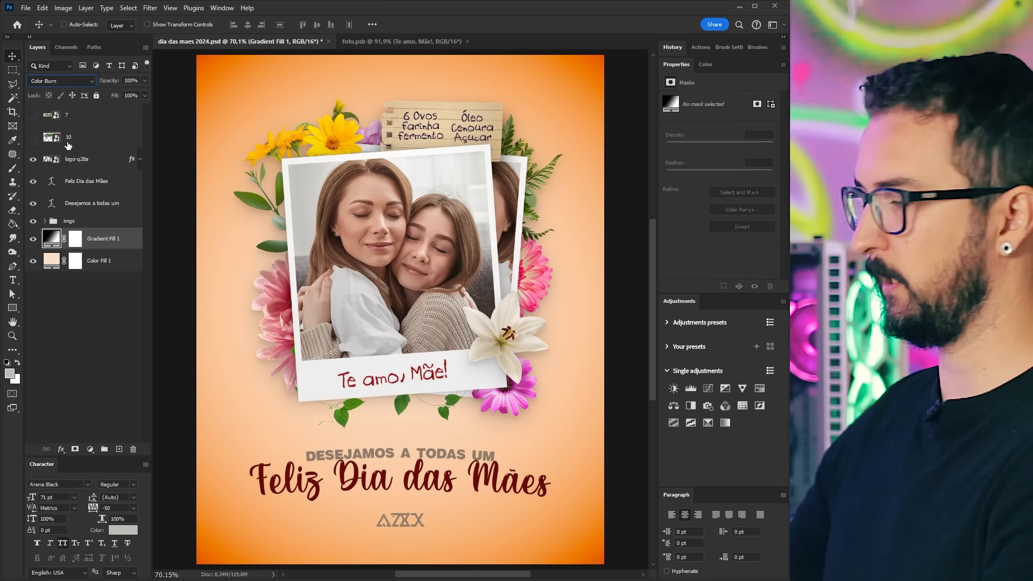
{"action": "key", "text": "5"}
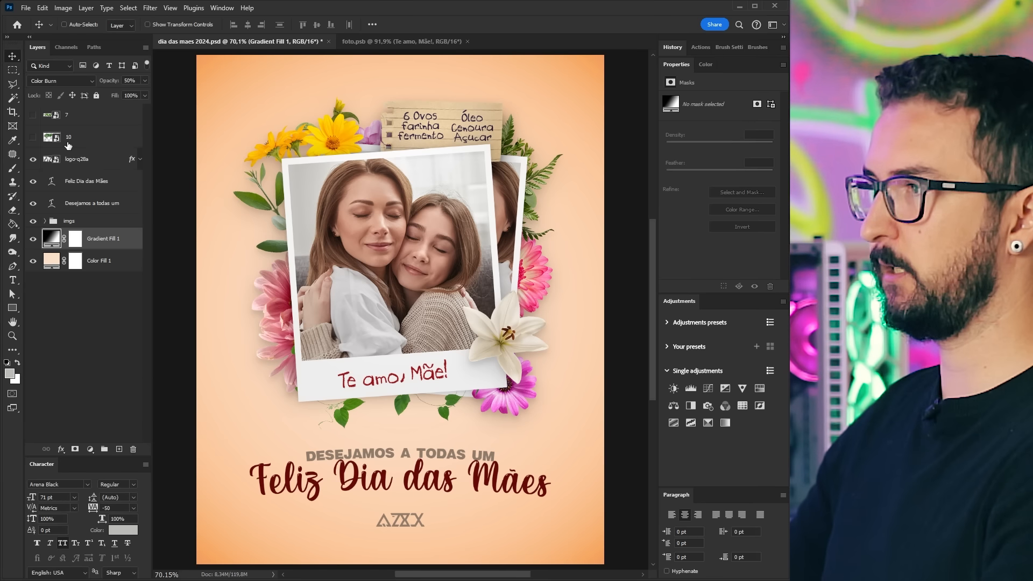
{"action": "key", "text": "3"}
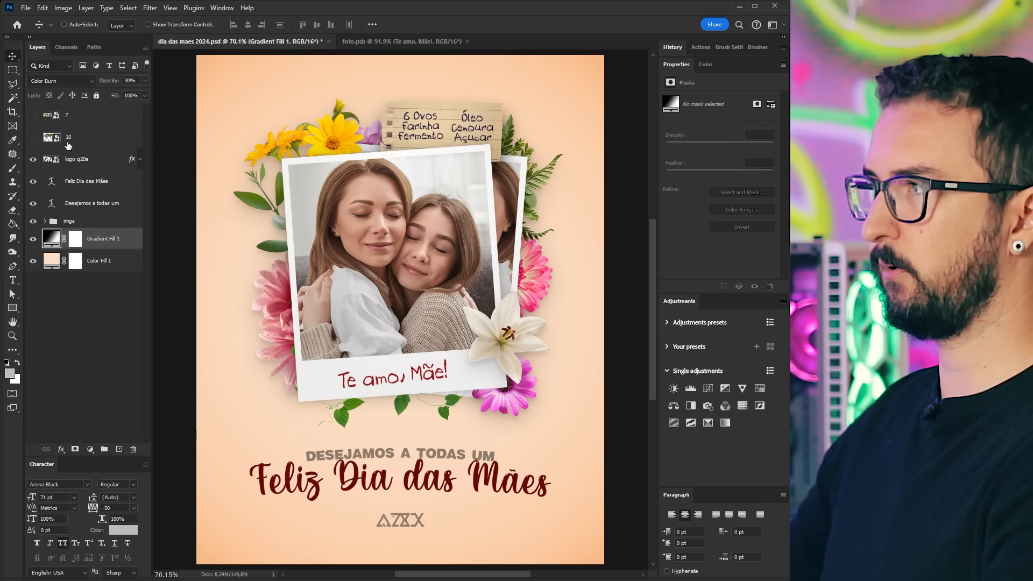
- Duplicate the gradient fill layer with Multiply blending and compare the background with and without the original gradient
{"action": "mouse_move", "coordinate": [99, 241]}
{"action": "left_mouse_down", "text": "alt"}
{"action": "mouse_move", "coordinate": [99, 251]}
{"action": "mouse_move", "coordinate": [97, 232]}
{"action": "left_mouse_up", "text": "alt"}
{"action": "left_click", "coordinate": [66, 81]}
{"action": "left_click", "coordinate": [54, 127]}
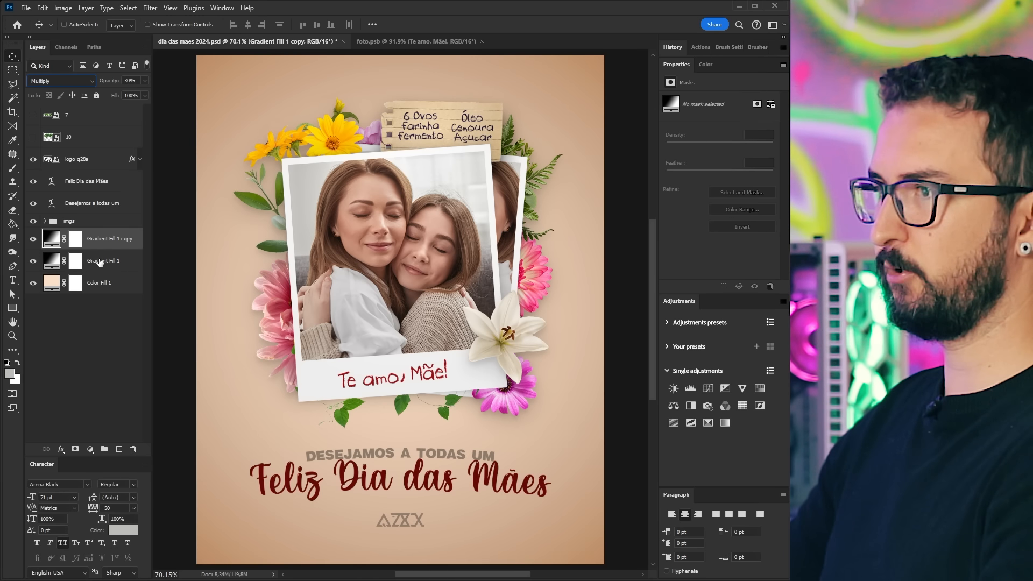
{"action": "left_click", "coordinate": [99, 261]}
{"action": "left_click", "coordinate": [33, 261]}
{"action": "left_click", "coordinate": [33, 260]}
- Draw a white circle about 554 px wide and move its layer directly below the imgs group, partly behind the polaroid
{"action": "left_click_drag", "start_coordinate": [12, 308], "coordinate": [45, 321]}
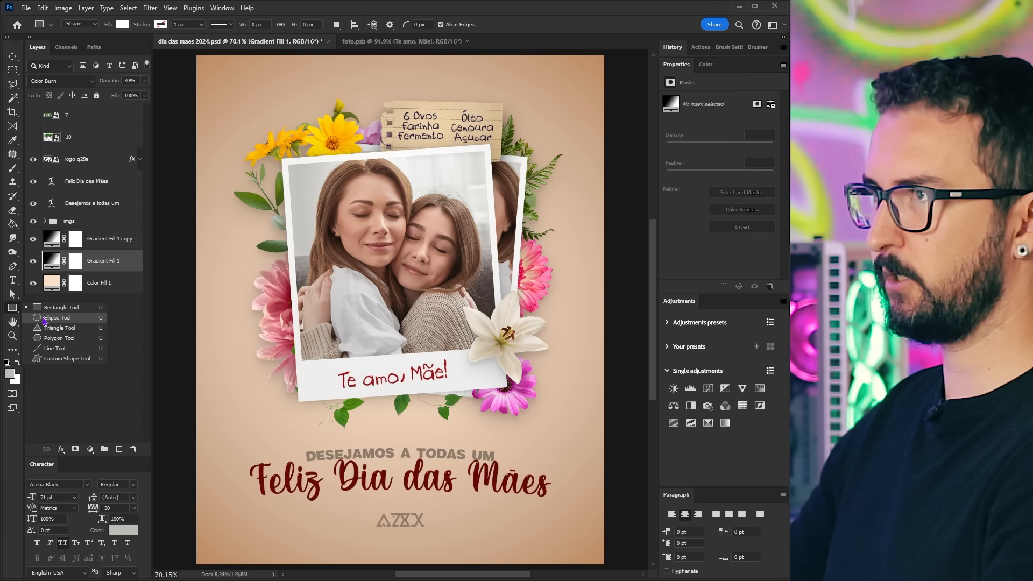
{"action": "left_click", "coordinate": [44, 319]}
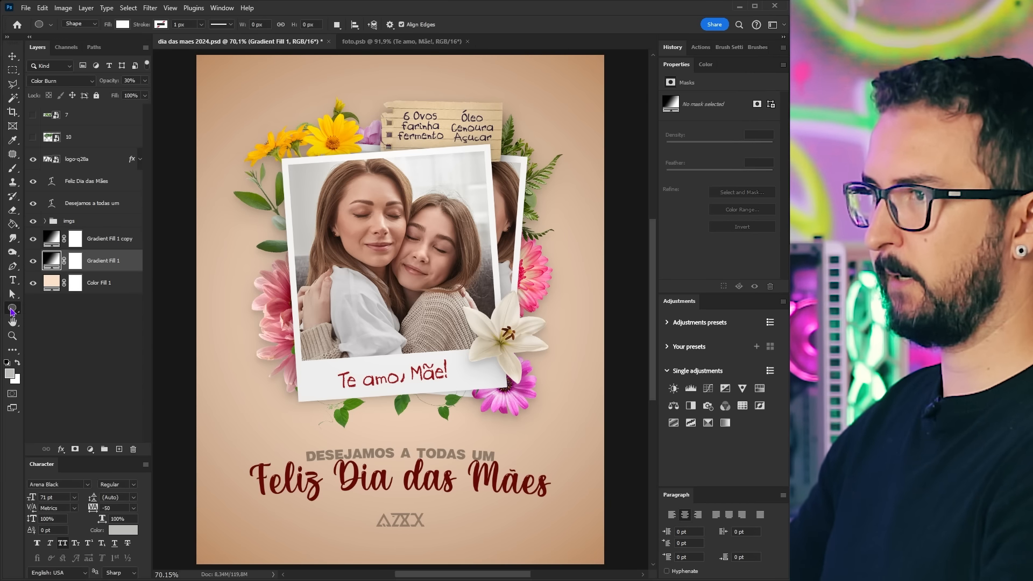
{"action": "mouse_move", "coordinate": [387, 246]}
{"action": "left_mouse_down"}
{"action": "mouse_move", "coordinate": [425, 264]}
{"action": "mouse_move", "coordinate": [490, 350]}
{"action": "left_mouse_up"}
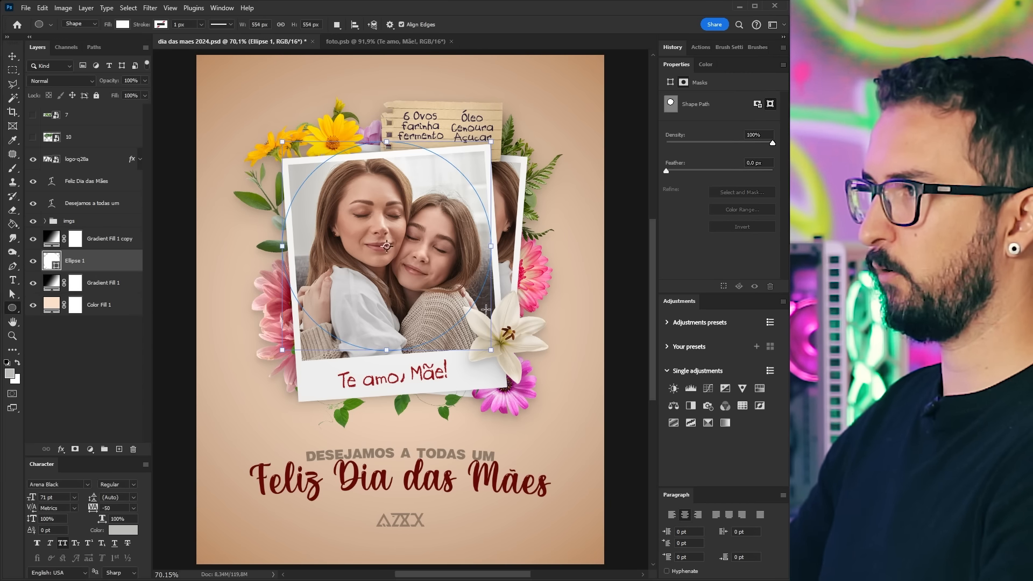
{"action": "key", "text": "v"}
{"action": "left_click_drag", "start_coordinate": [85, 259], "coordinate": [85, 230]}
{"action": "left_click_drag", "start_coordinate": [425, 215], "coordinate": [349, 246]}
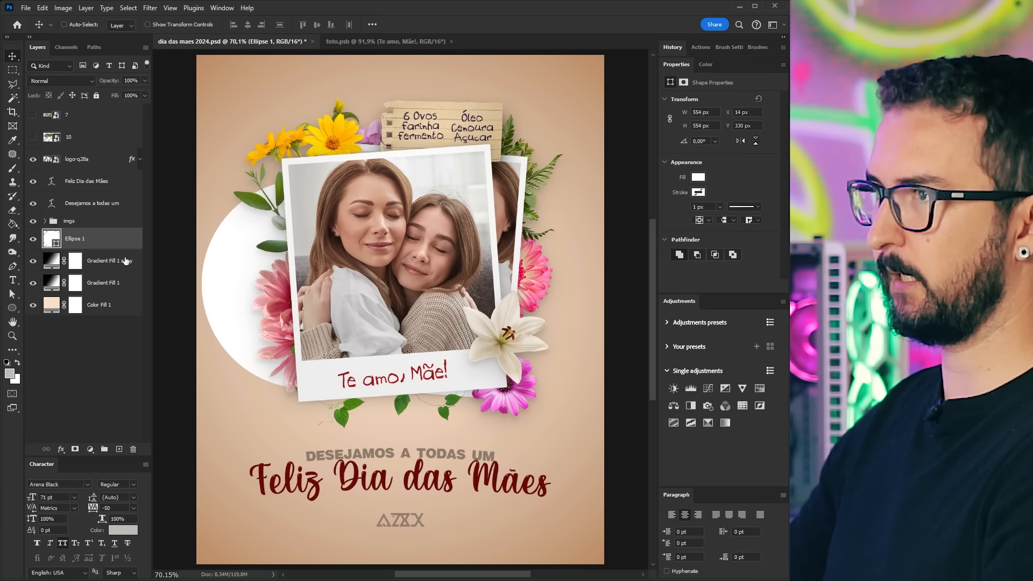
- Bring the white circle in front of the polaroid, center it there and apply a 133 px Gaussian Blur
{"action": "left_click_drag", "start_coordinate": [108, 239], "coordinate": [102, 150]}
{"action": "left_click_drag", "start_coordinate": [312, 250], "coordinate": [424, 259]}
{"action": "left_click", "coordinate": [150, 7]}
{"action": "left_click", "coordinate": [294, 200]}
{"action": "left_click_drag", "start_coordinate": [420, 556], "coordinate": [458, 555]}
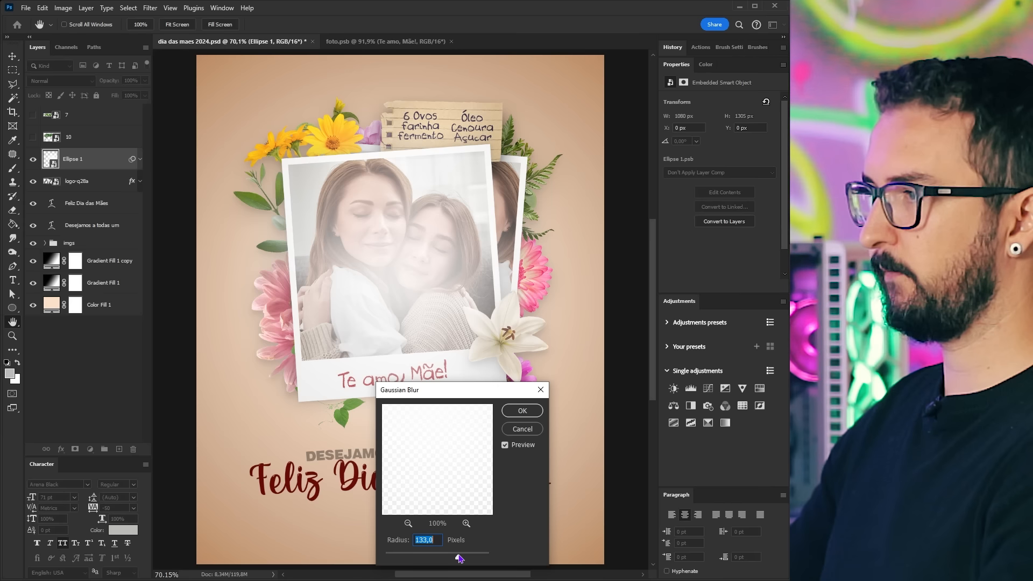
{"action": "left_click", "coordinate": [521, 412]}
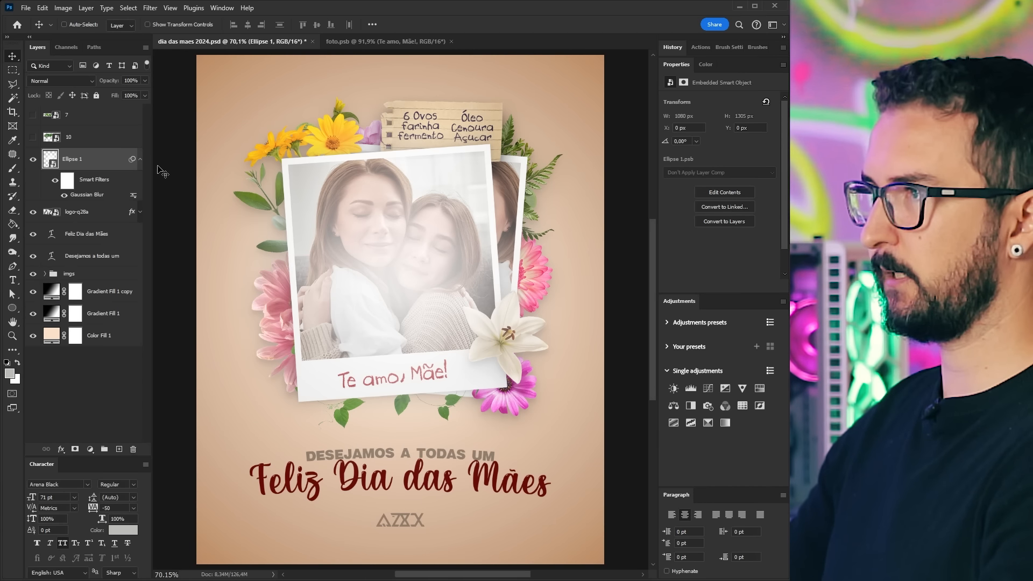
- Move the blurred Ellipse 1 layer below the imgs group, enlarge it and raise it slightly to form a glow
{"action": "left_click", "coordinate": [139, 160]}
{"action": "left_click_drag", "start_coordinate": [68, 163], "coordinate": [74, 250]}
{"action": "key", "text": "ctrl+t"}
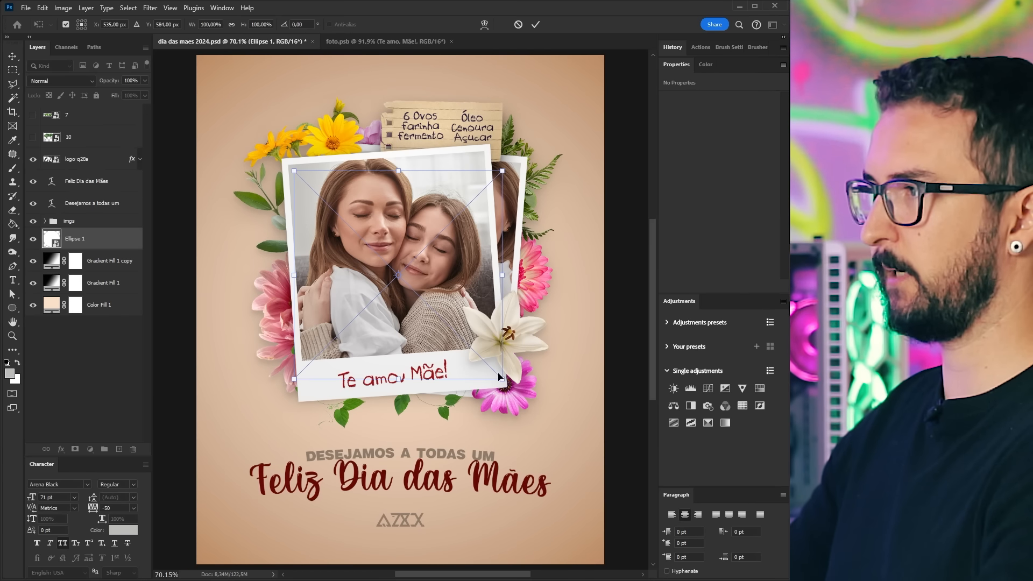
{"action": "left_click_drag", "start_coordinate": [504, 379], "coordinate": [560, 436]}
{"action": "left_click_drag", "start_coordinate": [472, 361], "coordinate": [482, 341]}
{"action": "key", "text": "Return"}
- Nudge the blurred glow 3 px to the left behind the polaroid
{"action": "left_click_drag", "start_coordinate": [340, 321], "coordinate": [360, 315]}
{"action": "key", "text": "Left"}
{"action": "key", "text": "Left"}
{"action": "key", "text": "Left"}
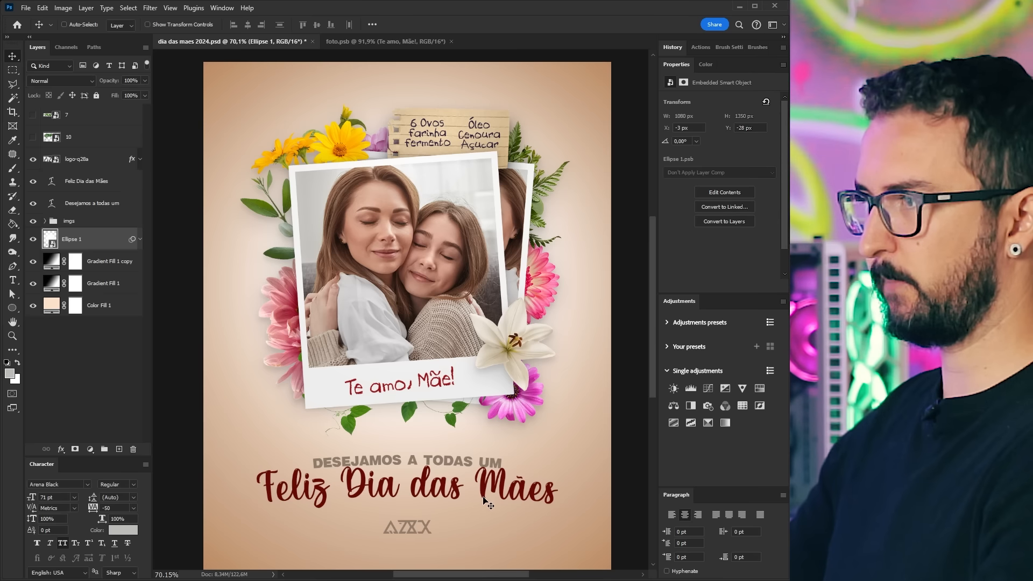
- Set the greeting text lines and the logo-q28a layer to Multiply blending
{"action": "left_click", "coordinate": [409, 532], "text": "ctrl"}
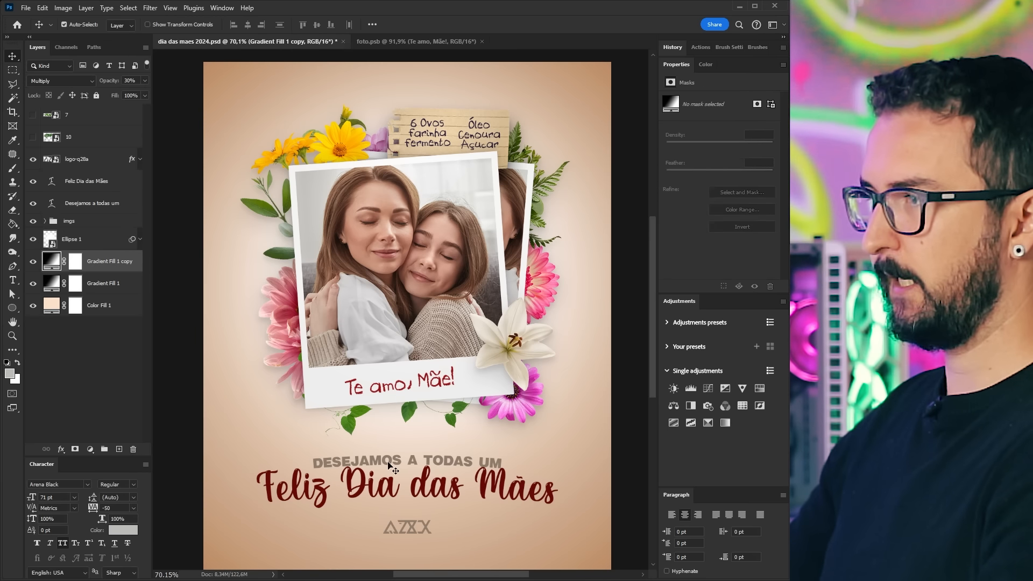
{"action": "left_click", "coordinate": [392, 465], "text": "ctrl+shift"}
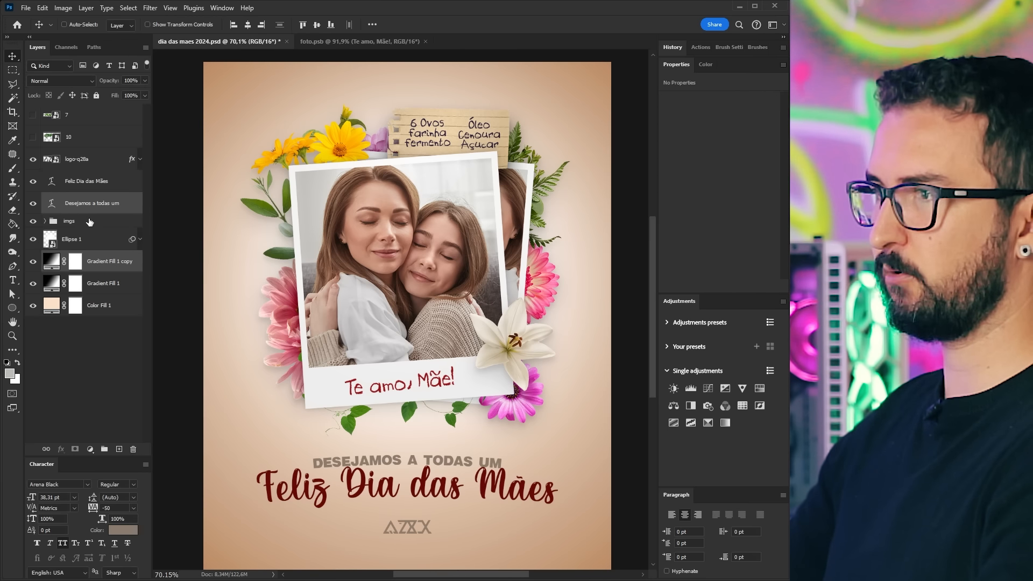
{"action": "left_click", "coordinate": [82, 82]}
{"action": "left_click", "coordinate": [63, 131]}
{"action": "left_click", "coordinate": [122, 164]}
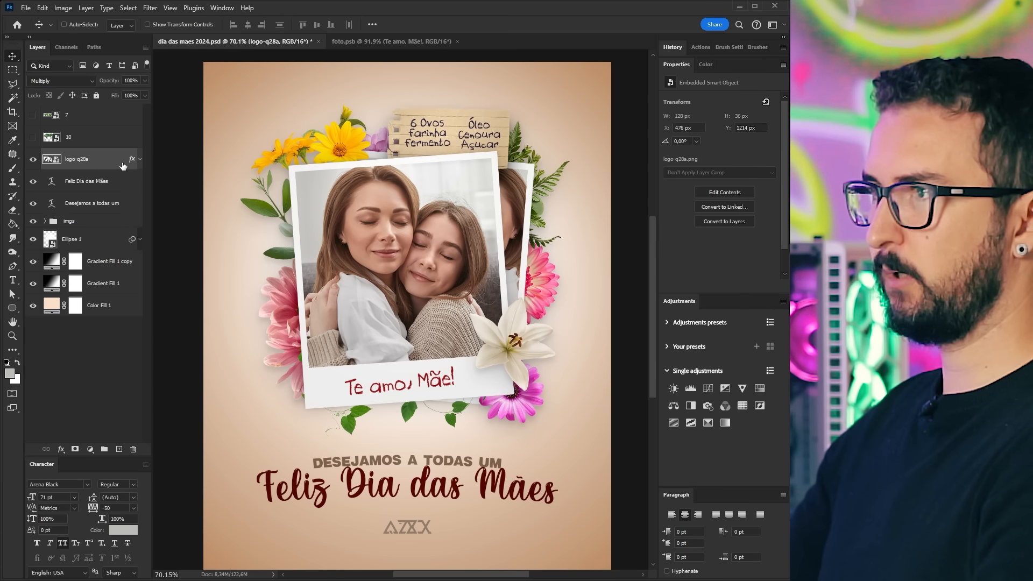
- Put the logo-q28a layer in its own group and set the group to Multiply
{"action": "key", "text": "ctrl+g"}
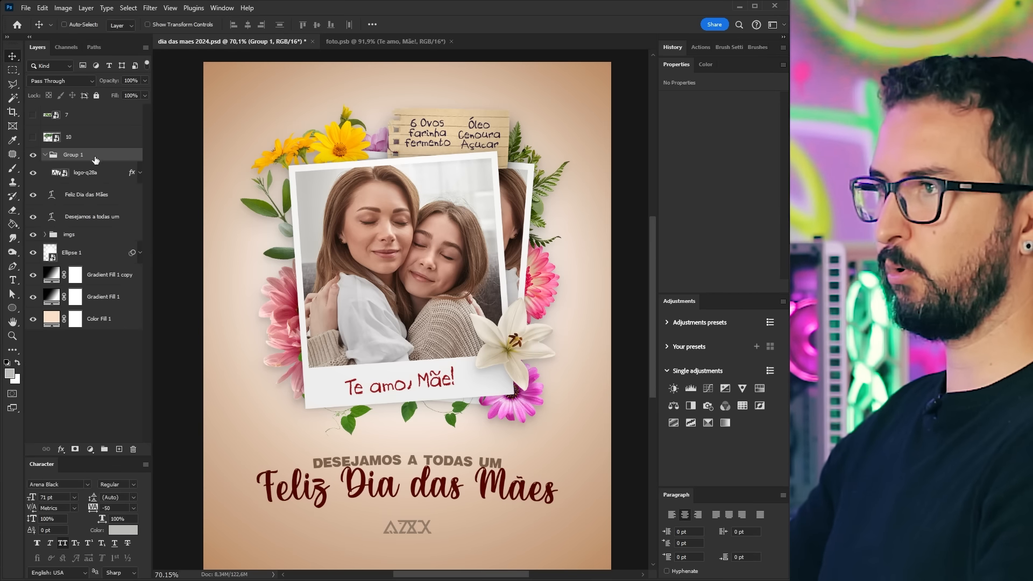
{"action": "left_click", "coordinate": [44, 155]}
{"action": "left_click", "coordinate": [65, 83]}
{"action": "left_click", "coordinate": [66, 151]}
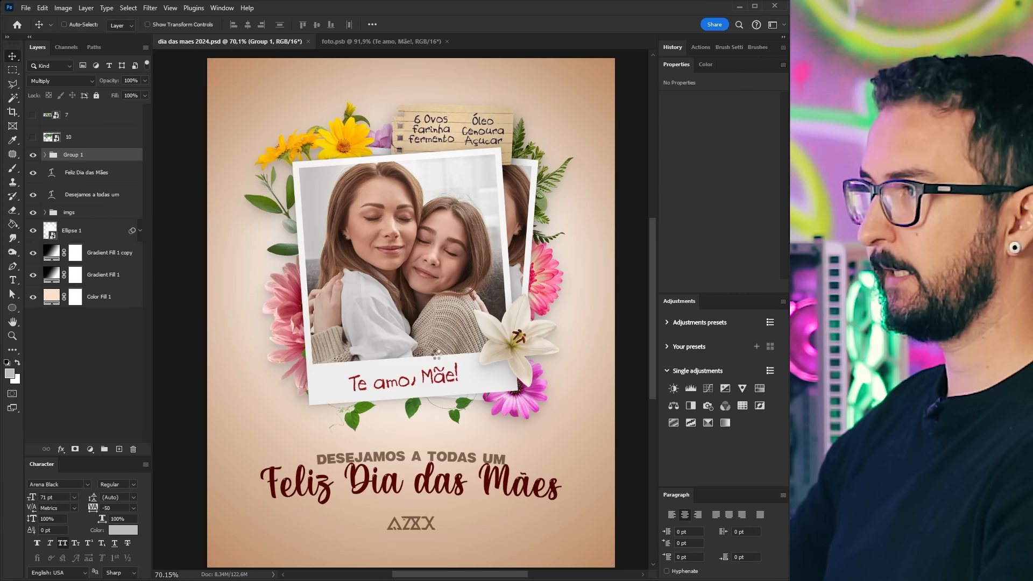
- Enlarge the AdobeStock_329984346 paper texture to cover the canvas, move it below Ellipse 1 and set it to Multiply
{"action": "scroll", "coordinate": [452, 353], "scroll_direction": "down", "scroll_amount": 5}
{"action": "left_click_drag", "start_coordinate": [528, 406], "coordinate": [628, 465]}
{"action": "key", "text": "Return"}
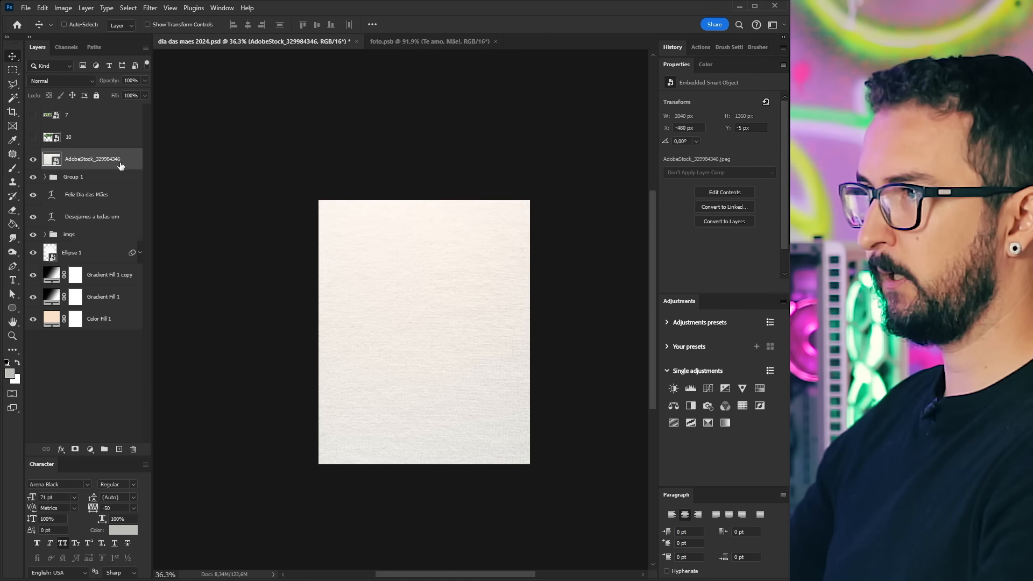
{"action": "left_click_drag", "start_coordinate": [121, 166], "coordinate": [104, 263]}
{"action": "left_click", "coordinate": [74, 81]}
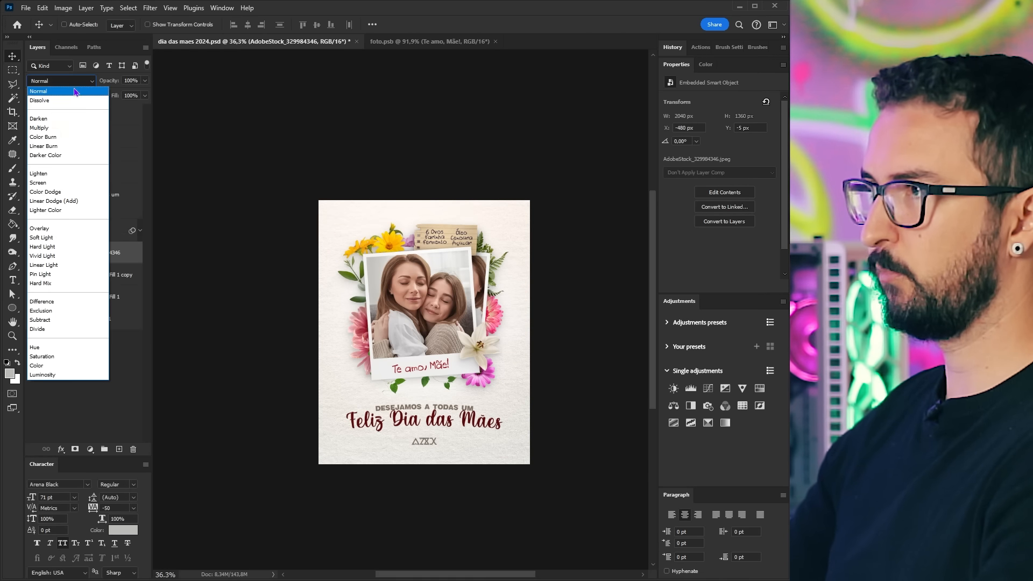
{"action": "left_click", "coordinate": [64, 127]}
{"action": "key", "text": "ctrl+0"}
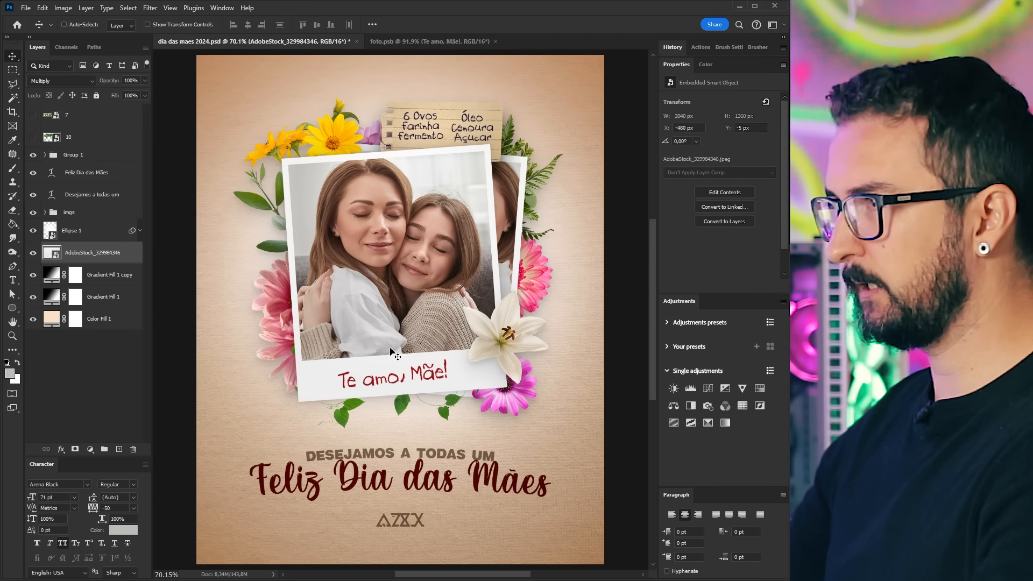
- Narrow the paper texture to about 1304 px wide, keeping it centered on the canvas
{"action": "scroll", "coordinate": [415, 371], "scroll_direction": "down", "scroll_amount": 1}
{"action": "key", "text": "ctrl+t"}
{"action": "scroll", "coordinate": [442, 399], "scroll_direction": "down", "scroll_amount": 1}
{"action": "left_click_drag", "start_coordinate": [161, 309], "coordinate": [269, 317]}
{"action": "key", "text": "ctrl+0"}
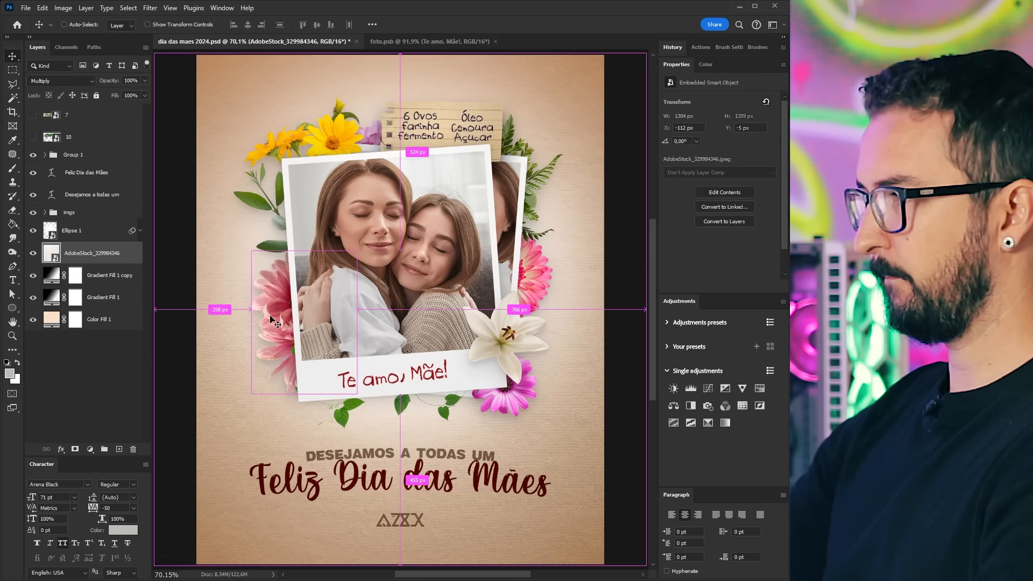
{"action": "key", "text": "Return"}
- Adjust the purple flower on layer 5 with Hue/Saturation, setting Hue to +32 and Saturation to -8
{"action": "left_click_drag", "start_coordinate": [420, 440], "coordinate": [428, 437]}
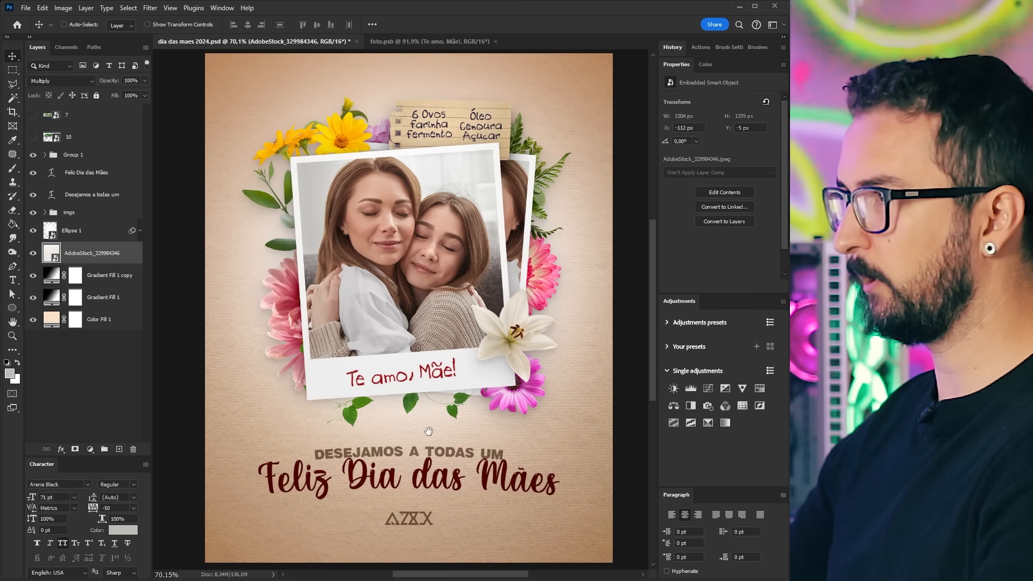
{"action": "left_click_drag", "start_coordinate": [487, 404], "coordinate": [492, 400]}
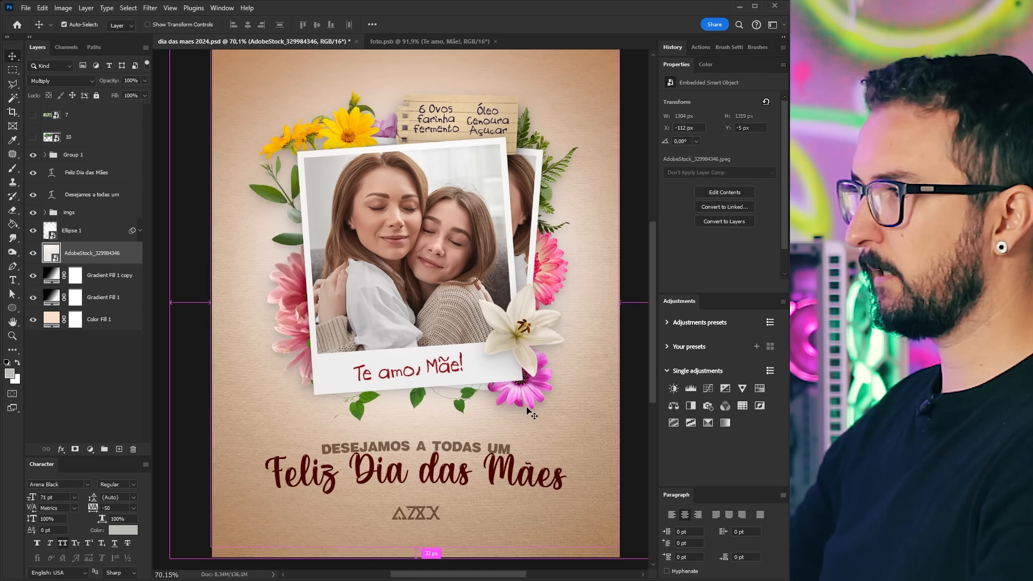
{"action": "left_click", "coordinate": [493, 400], "text": "ctrl"}
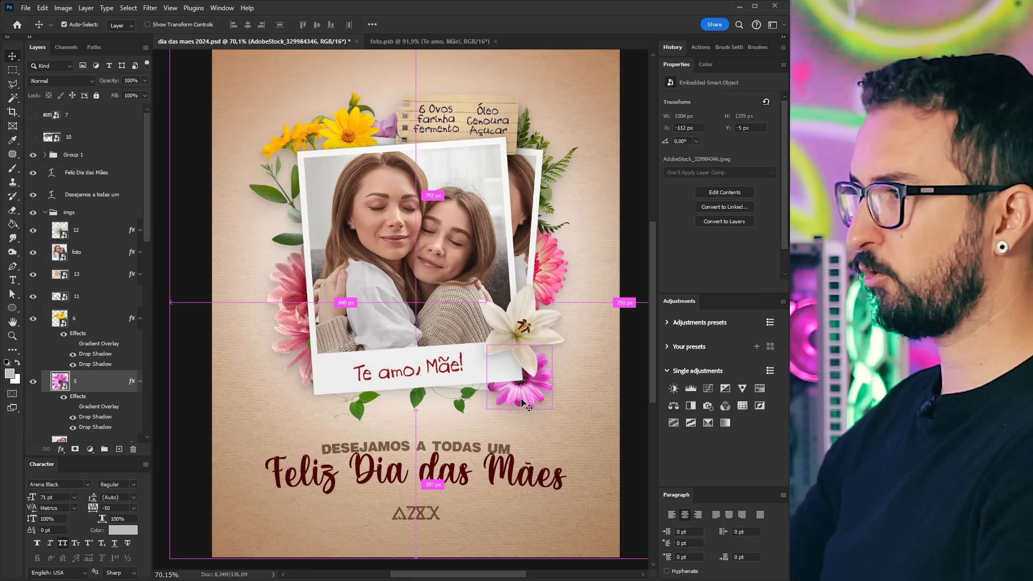
{"action": "left_click", "coordinate": [140, 381]}
{"action": "left_click", "coordinate": [140, 318]}
{"action": "key", "text": "ctrl+u"}
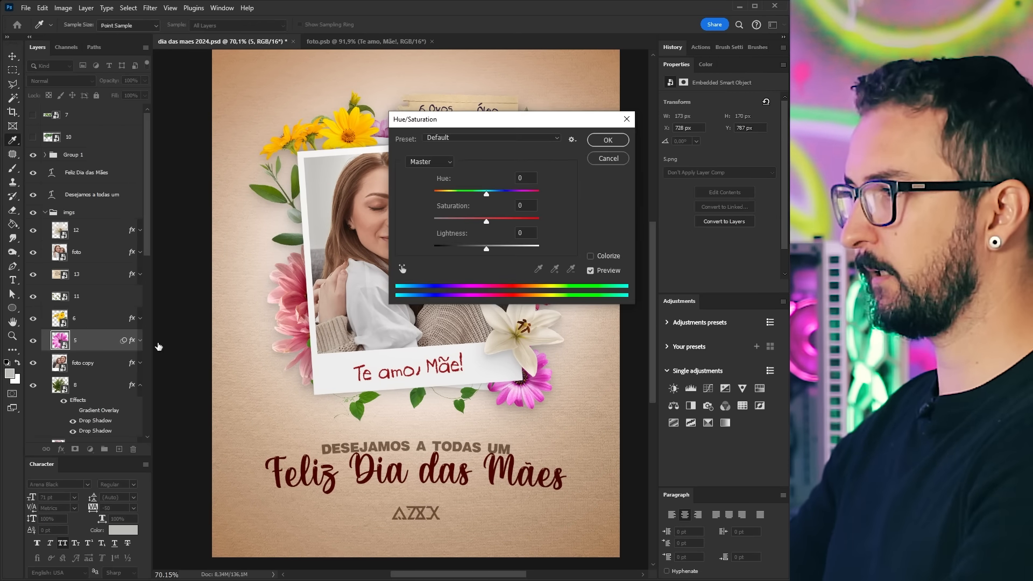
{"action": "mouse_move", "coordinate": [486, 221]}
{"action": "left_mouse_down"}
{"action": "mouse_move", "coordinate": [469, 226]}
{"action": "mouse_move", "coordinate": [511, 226]}
{"action": "mouse_move", "coordinate": [484, 227]}
{"action": "left_mouse_up"}
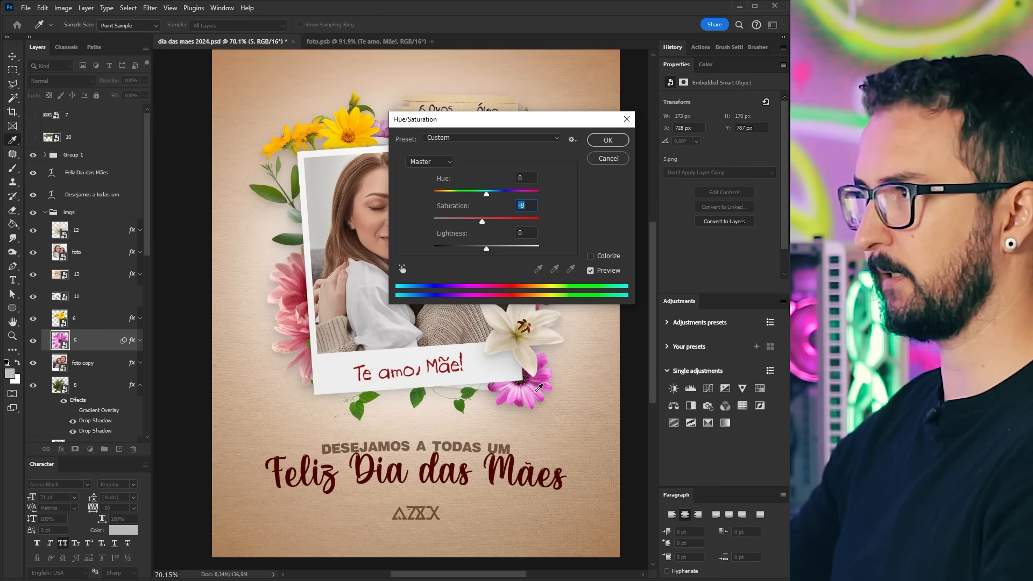
{"action": "left_click_drag", "start_coordinate": [487, 195], "coordinate": [503, 201]}
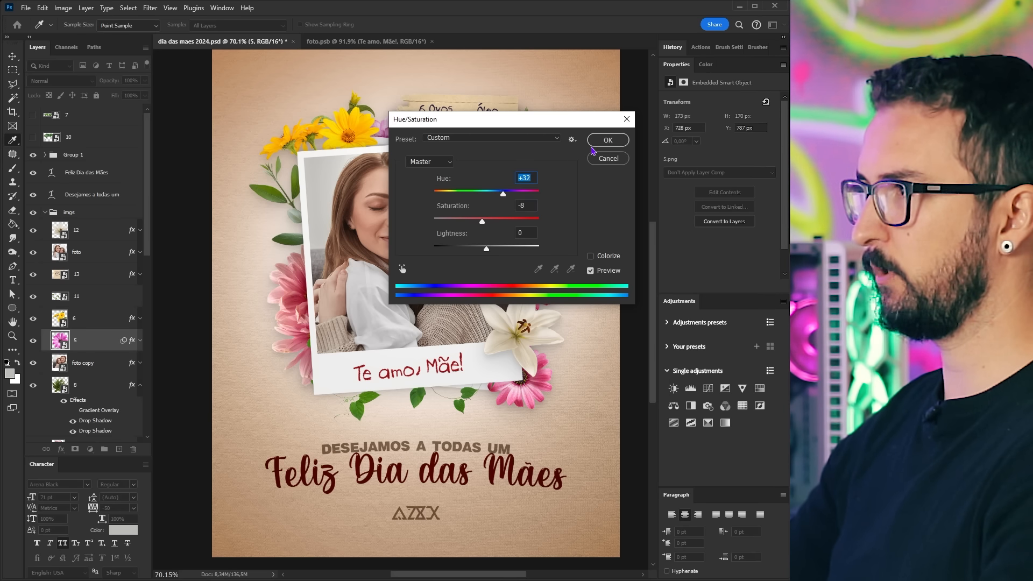
{"action": "left_click", "coordinate": [607, 140]}
- Reduce the saturation of the yellow flowers on layer 6 to -12 with Hue/Saturation
{"action": "left_click", "coordinate": [116, 322]}
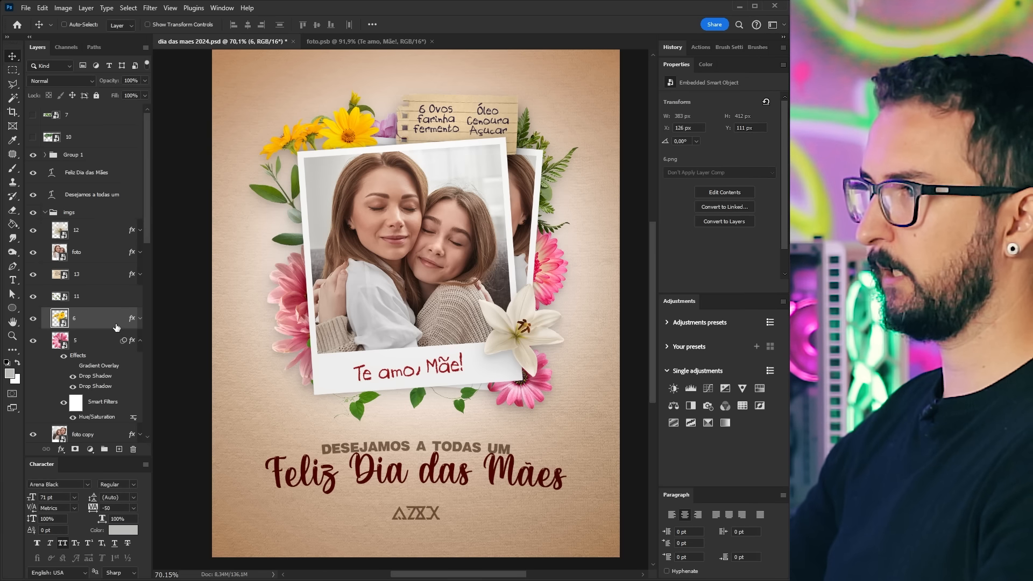
{"action": "key", "text": "ctrl+u"}
{"action": "left_click_drag", "start_coordinate": [487, 220], "coordinate": [480, 224]}
{"action": "left_click_drag", "start_coordinate": [477, 224], "coordinate": [482, 223]}
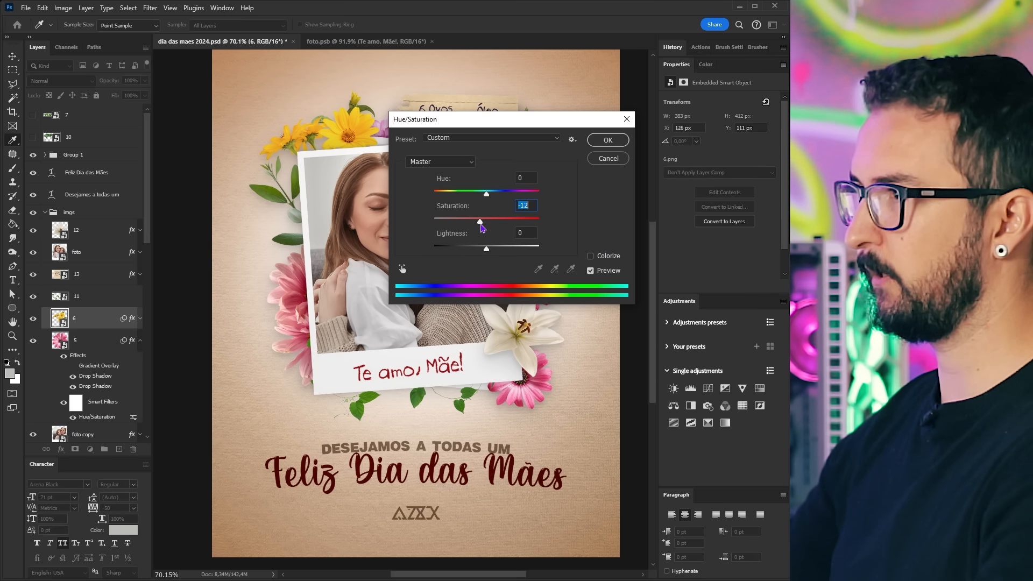
{"action": "left_click", "coordinate": [597, 143]}
- Increase the saturation of the large pink flower on layer 4 to about +12 with Hue/Saturation
{"action": "left_click", "coordinate": [288, 297], "text": "ctrl"}
{"action": "left_click_drag", "start_coordinate": [288, 297], "coordinate": [280, 294]}
{"action": "key", "text": "ctrl+u"}
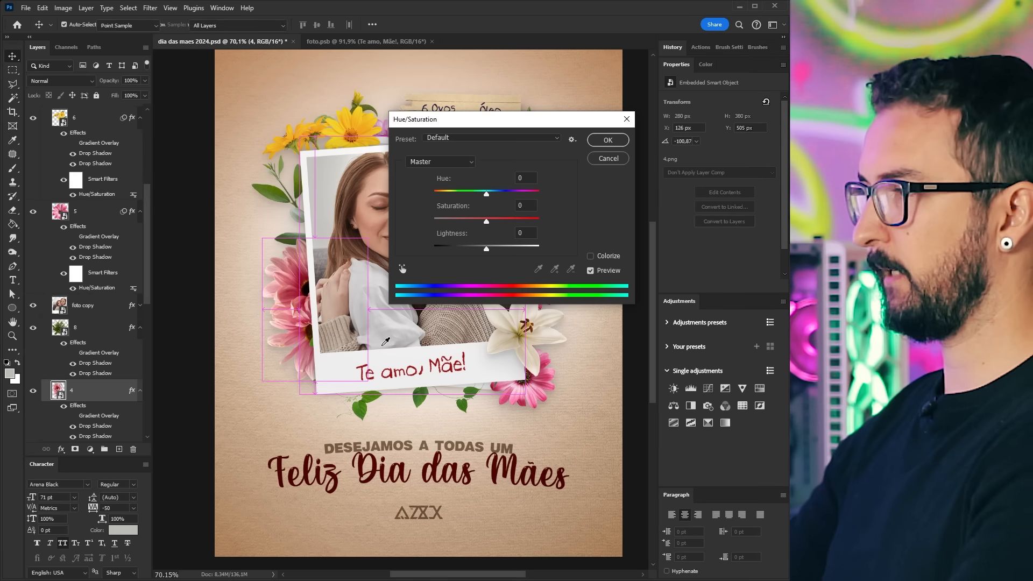
{"action": "left_click", "coordinate": [487, 221]}
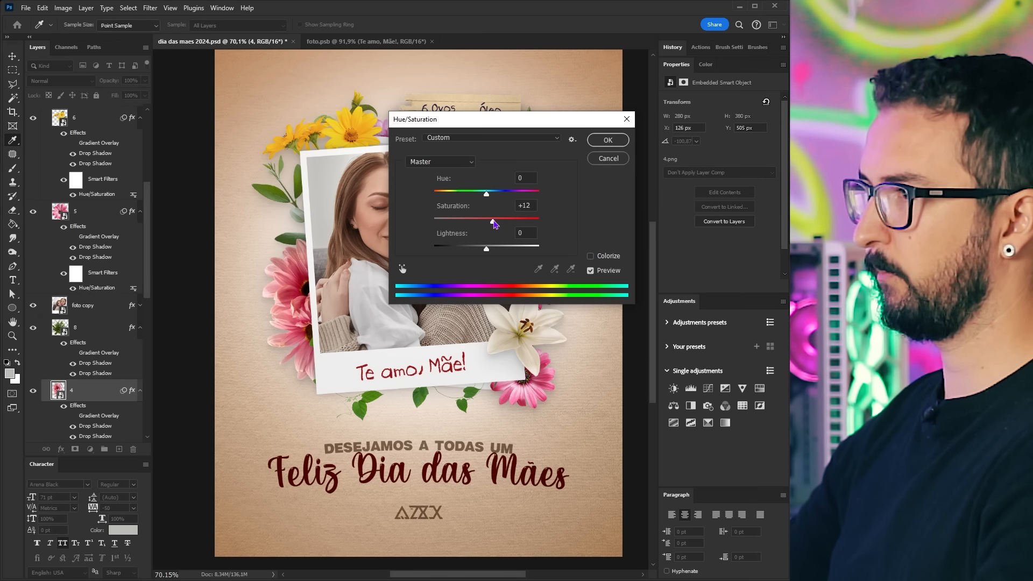
{"action": "left_click_drag", "start_coordinate": [493, 221], "coordinate": [492, 221]}
{"action": "left_click", "coordinate": [605, 142]}
- Reduce the saturation of the leaf vine on layer 11 to -29 with Hue/Saturation
{"action": "left_click", "coordinate": [367, 411], "text": "ctrl"}
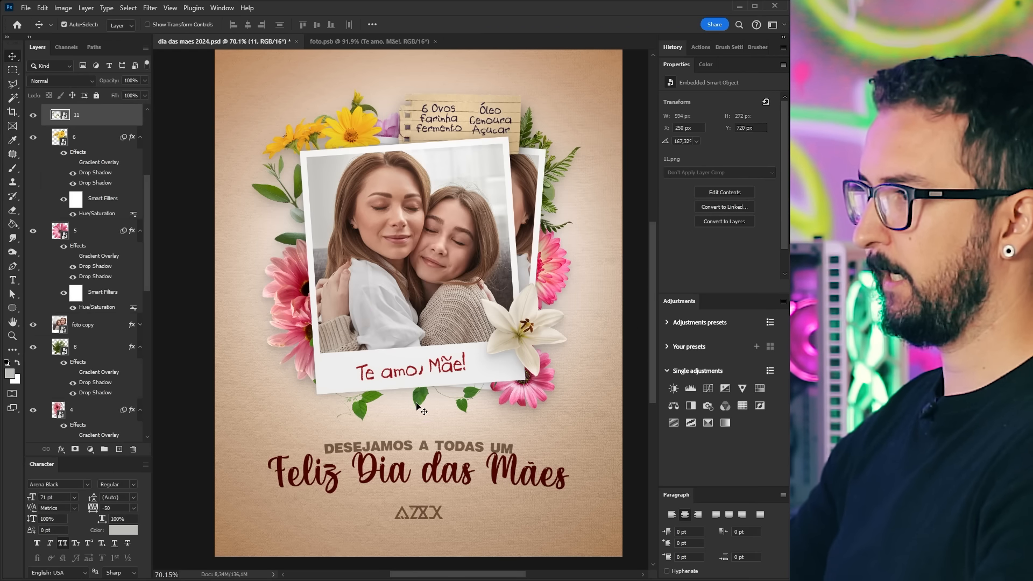
{"action": "key", "text": "ctrl+u"}
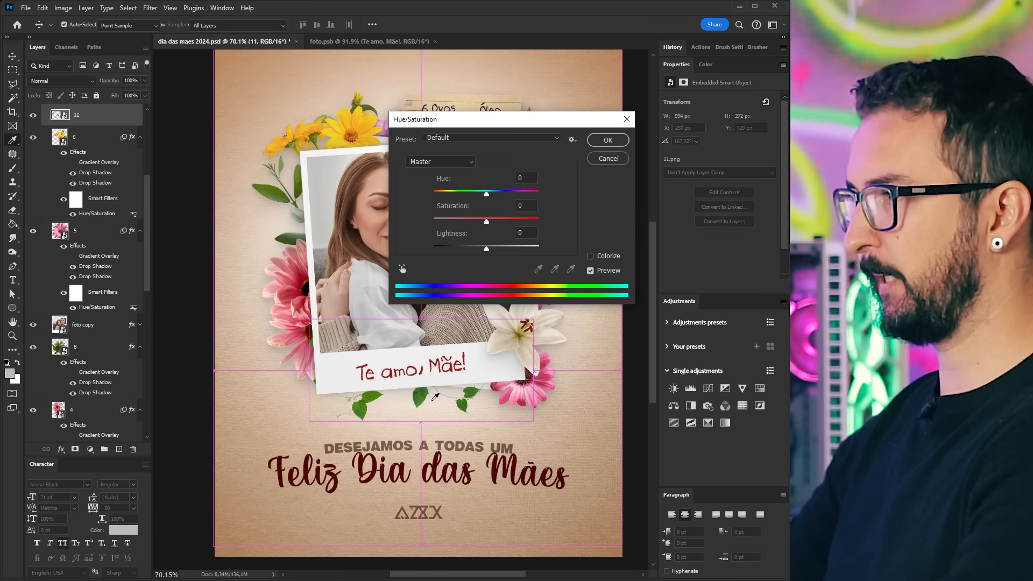
{"action": "left_click_drag", "start_coordinate": [486, 222], "coordinate": [473, 223]}
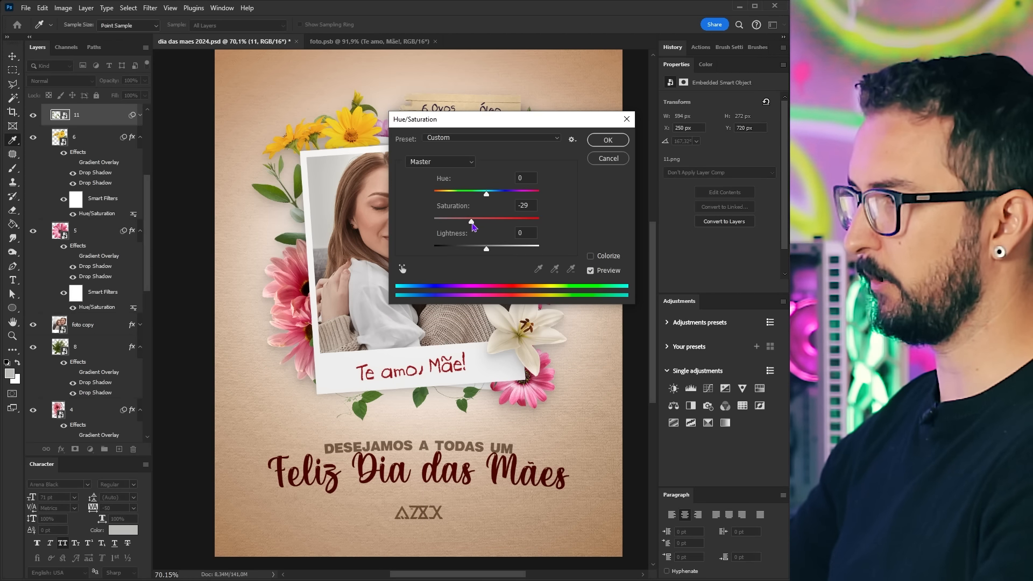
{"action": "left_click", "coordinate": [607, 140]}
- Move the layer 11 leaf vine straight up about 24 px, tucking it against the polaroid's lower edge
{"action": "scroll", "coordinate": [404, 431], "scroll_direction": "up", "scroll_amount": 2}
{"action": "scroll", "coordinate": [400, 424], "scroll_direction": "up", "scroll_amount": 5}
{"action": "left_click_drag", "start_coordinate": [318, 346], "coordinate": [327, 318]}
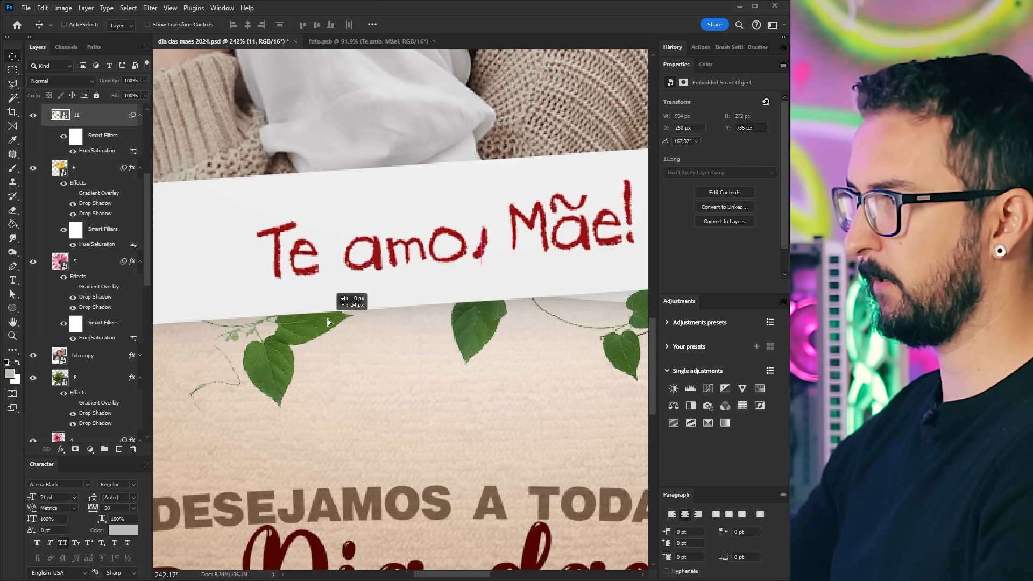
{"action": "left_click", "coordinate": [140, 114]}
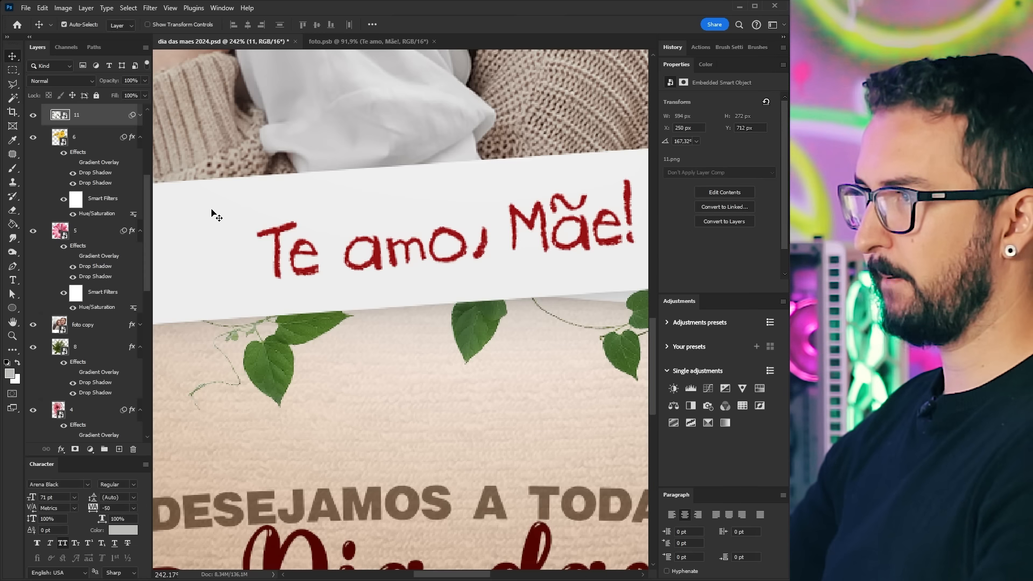
- Add a layer mask to the foto layer and paint out the polaroid's lower edge over the leaf with a hard 7 px brush
{"action": "left_click", "coordinate": [212, 211], "text": "ctrl"}
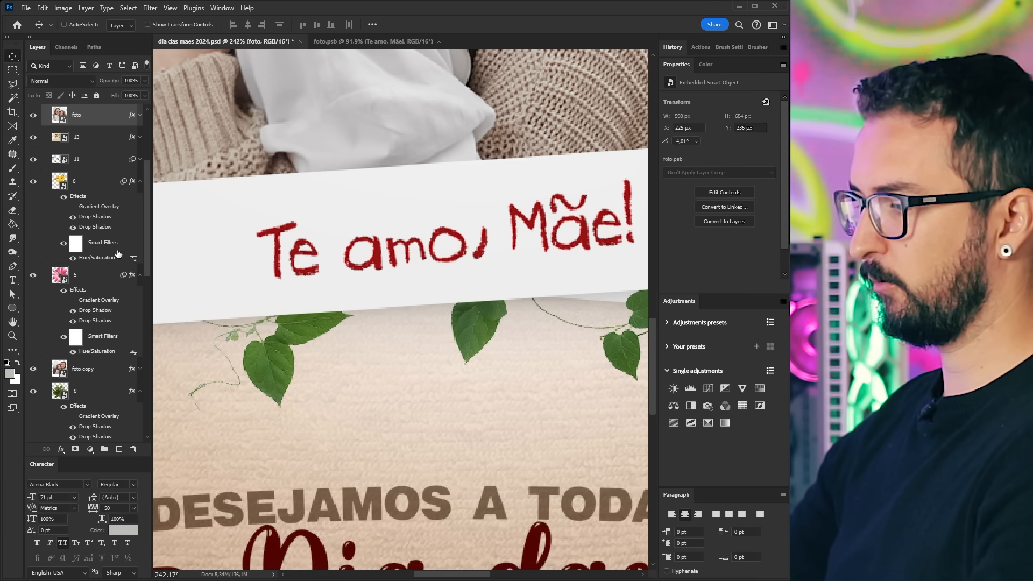
{"action": "left_click", "coordinate": [75, 452]}
{"action": "key", "text": "b"}
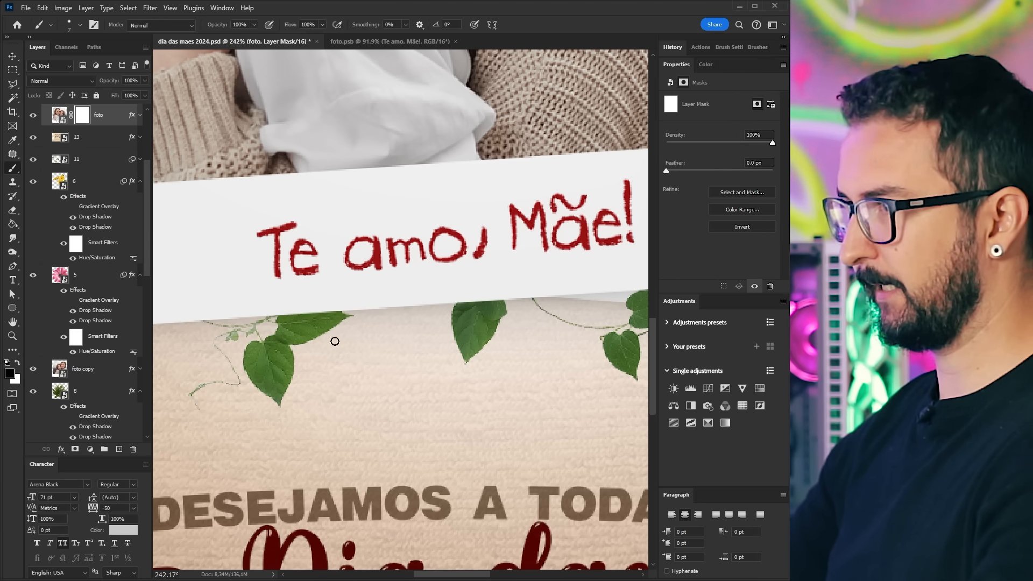
{"action": "right_click", "coordinate": [332, 341]}
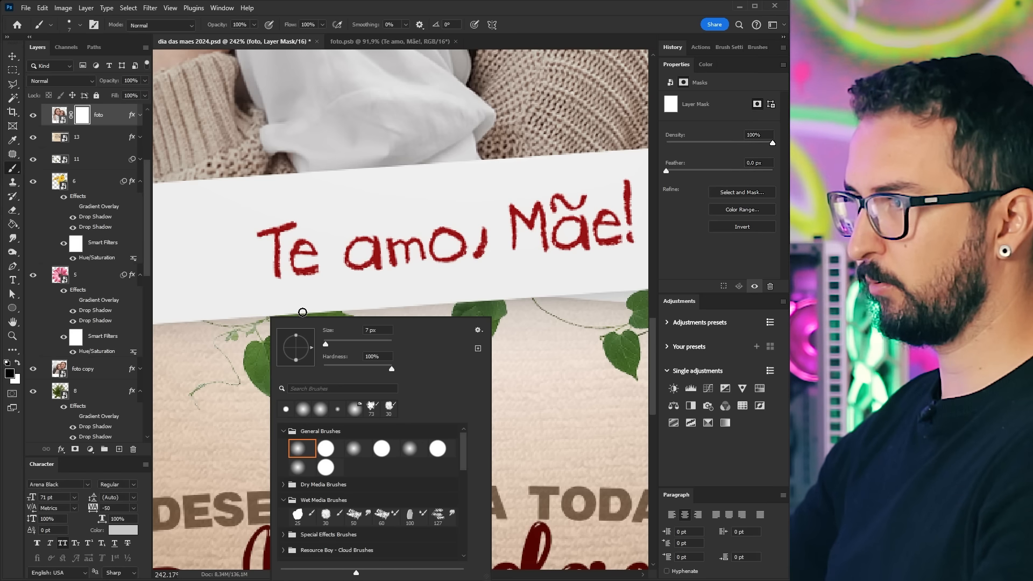
{"action": "mouse_move", "coordinate": [284, 313]}
{"action": "left_mouse_down"}
{"action": "mouse_move", "coordinate": [335, 309]}
{"action": "mouse_move", "coordinate": [279, 313]}
{"action": "left_mouse_up"}
{"action": "scroll", "coordinate": [303, 302], "scroll_direction": "up", "scroll_amount": 3}
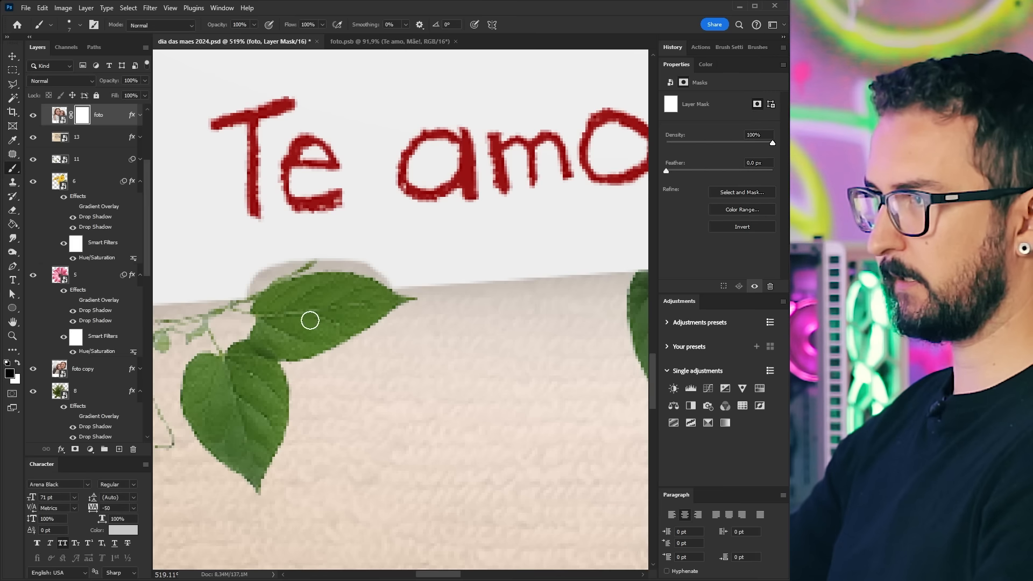
- Paint white on the foto mask along the leaf's upper outline to restore the polaroid border around it
{"action": "key", "text": "x"}
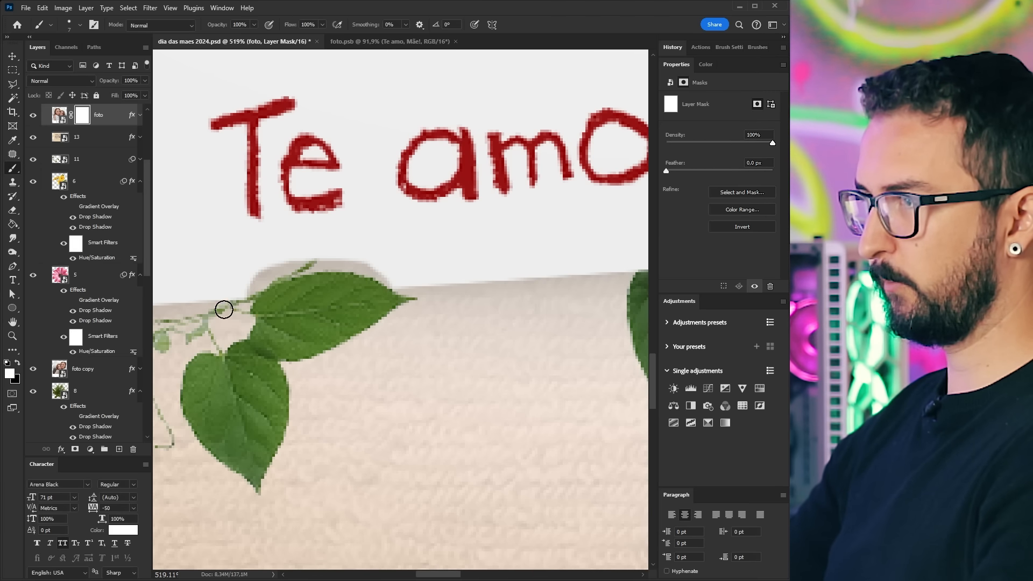
{"action": "mouse_move", "coordinate": [248, 289]}
{"action": "left_mouse_down"}
{"action": "mouse_move", "coordinate": [268, 272]}
{"action": "mouse_move", "coordinate": [312, 263]}
{"action": "mouse_move", "coordinate": [389, 280]}
{"action": "mouse_move", "coordinate": [409, 271]}
{"action": "left_mouse_up"}
{"action": "scroll", "coordinate": [396, 393], "scroll_direction": "down", "scroll_amount": 6}
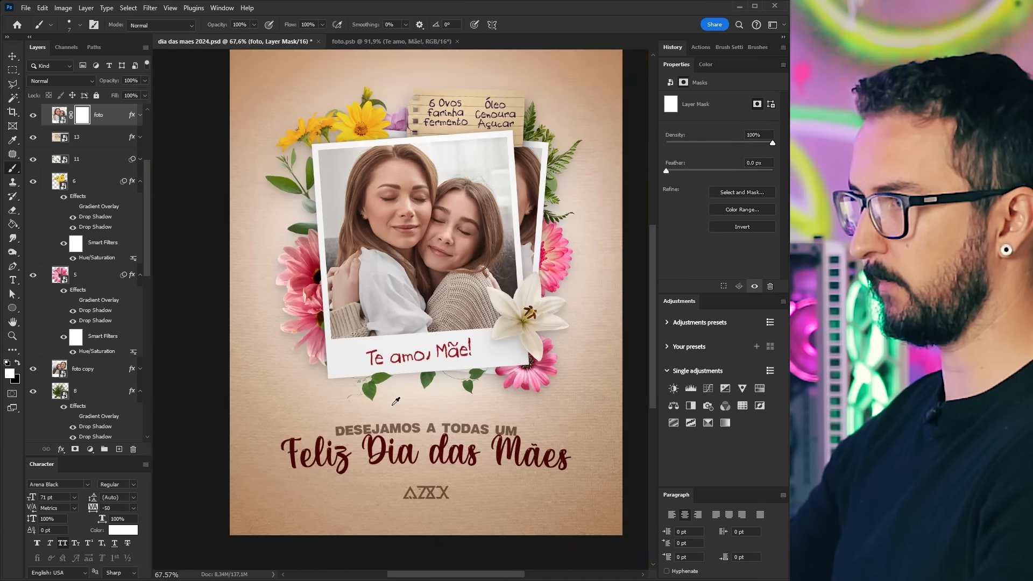
{"action": "scroll", "coordinate": [397, 394], "scroll_direction": "up", "scroll_amount": 2}
{"action": "key", "text": "v"}
{"action": "scroll", "coordinate": [407, 392], "scroll_direction": "down", "scroll_amount": 4}
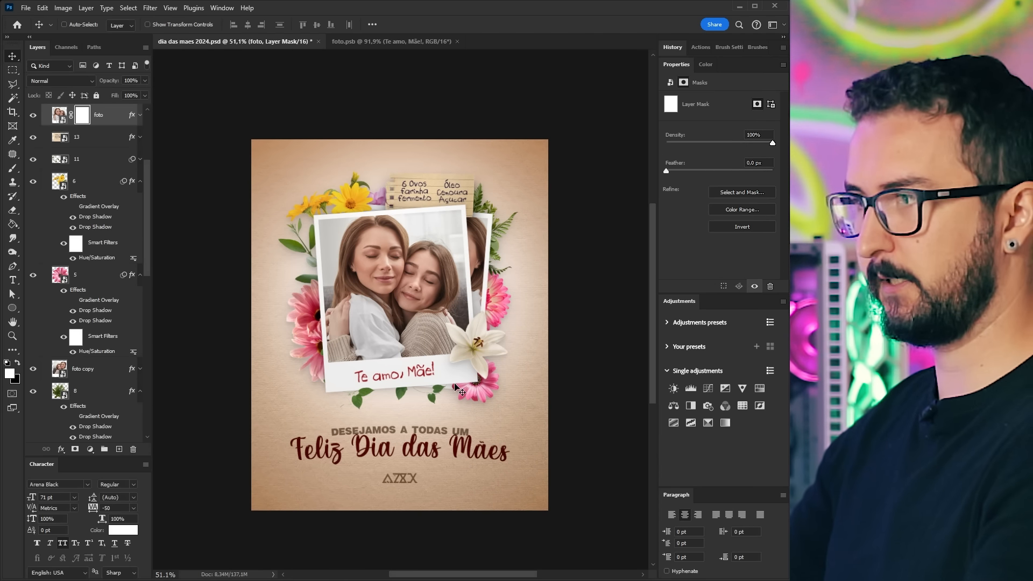
{"action": "key", "text": "ctrl"}
{"action": "scroll", "coordinate": [458, 388], "scroll_direction": "up", "scroll_amount": 2}
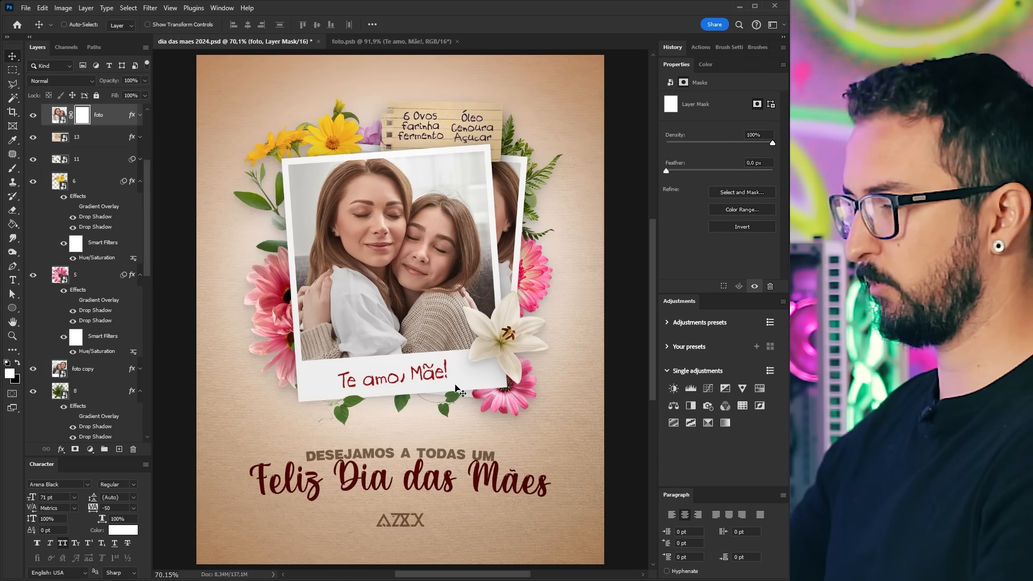
{"action": "left_click_drag", "start_coordinate": [495, 389], "coordinate": [499, 388]}
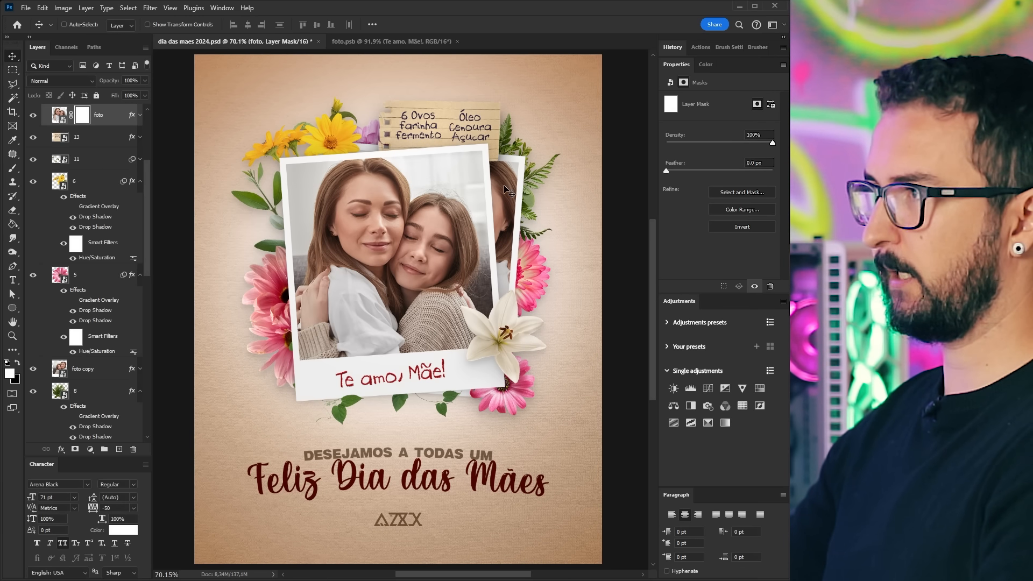
- Inside the foto copy smart object, place AdobeStock_106027235 clipped to Rectangle 2 at about 960 px wide and hide the original photo
{"action": "double_click", "coordinate": [62, 370]}
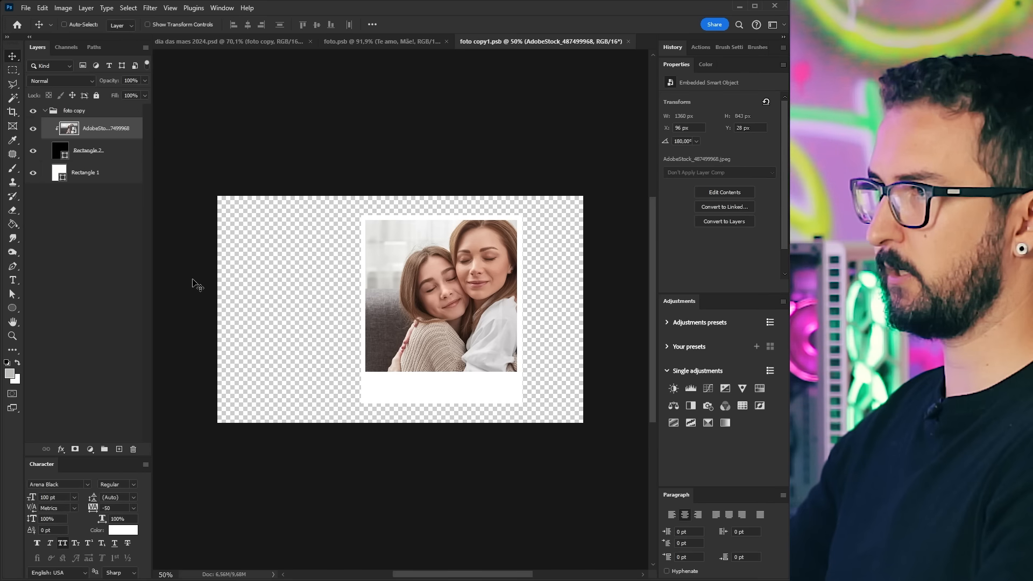
{"action": "left_click", "coordinate": [108, 151]}
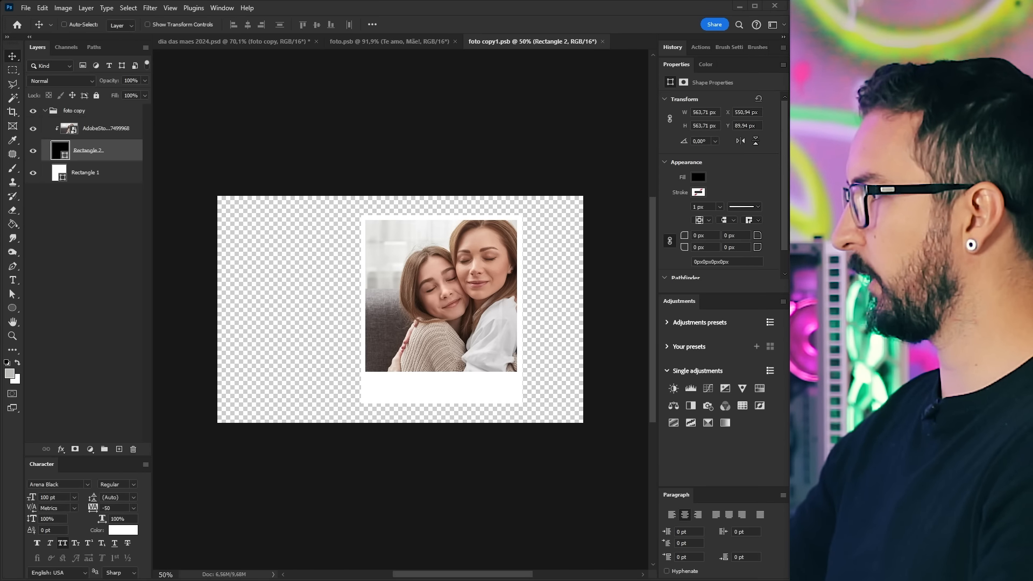
{"action": "left_click_drag", "start_coordinate": [645, 345], "coordinate": [475, 337]}
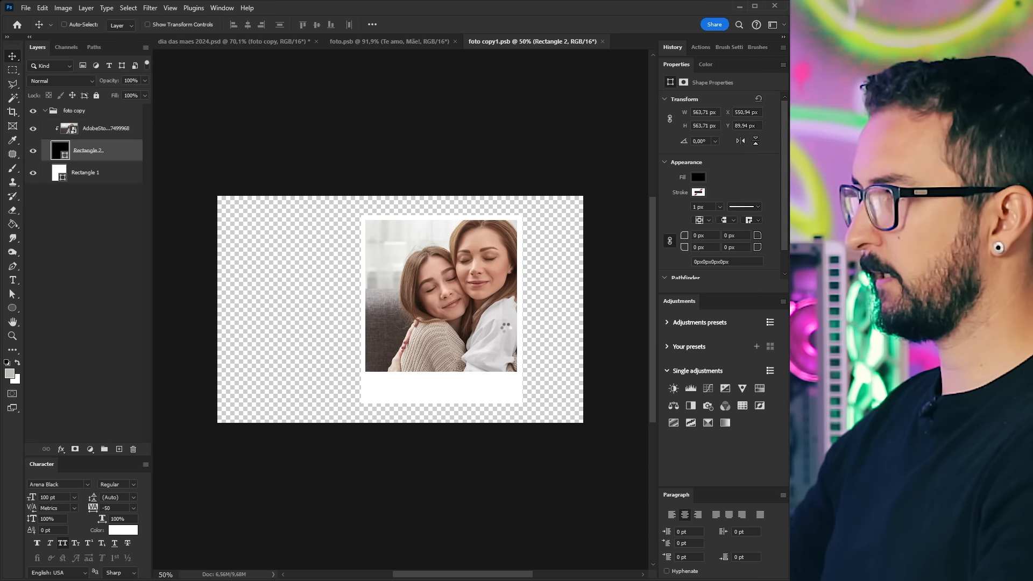
{"action": "left_click_drag", "start_coordinate": [485, 331], "coordinate": [473, 328]}
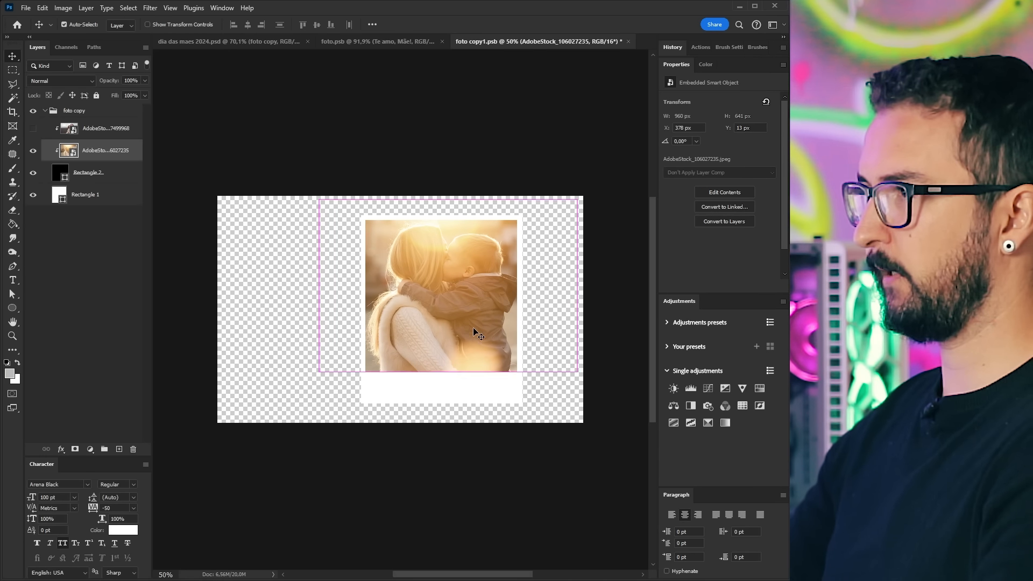
- Save and close the foto copy smart object and save the dia das maes 2024.psd design
{"action": "key", "text": "ctrl+s"}
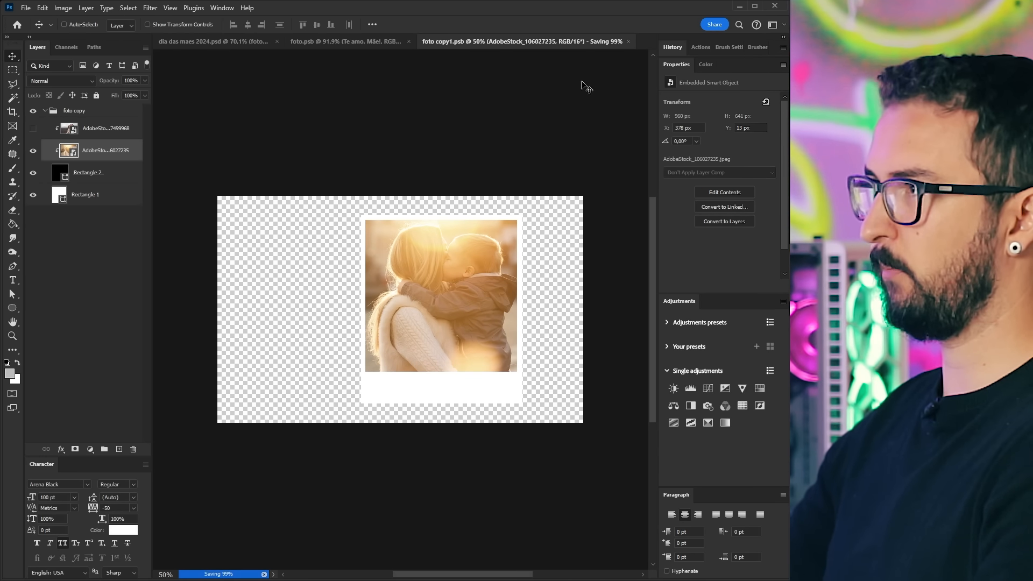
{"action": "left_click", "coordinate": [628, 42]}
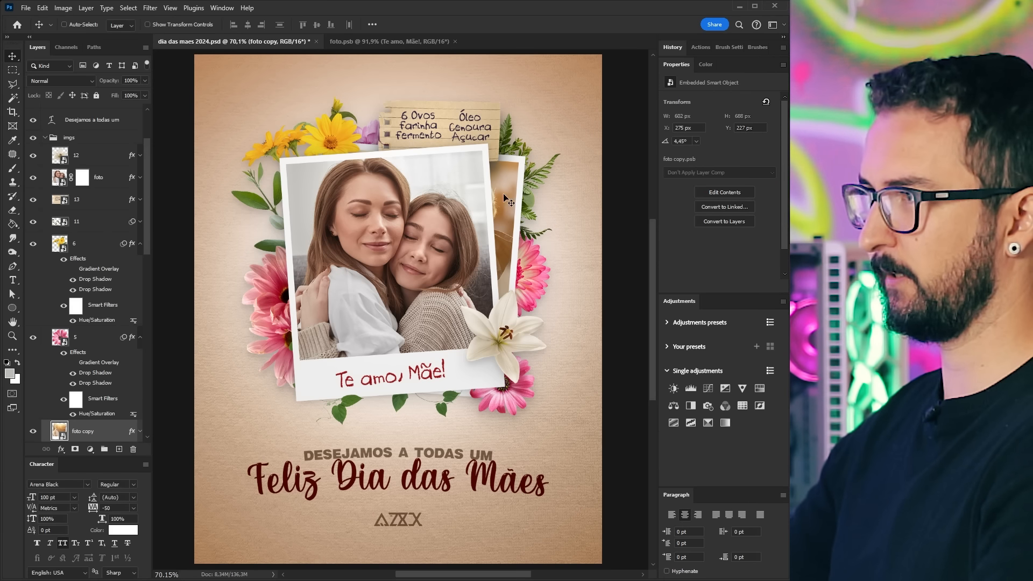
{"action": "key", "text": "ctrl+s"}
- Add a third drop shadow to the foto layer by duplicating its existing black Multiply shadow in the layer style
{"action": "left_click", "coordinate": [322, 374], "text": "ctrl"}
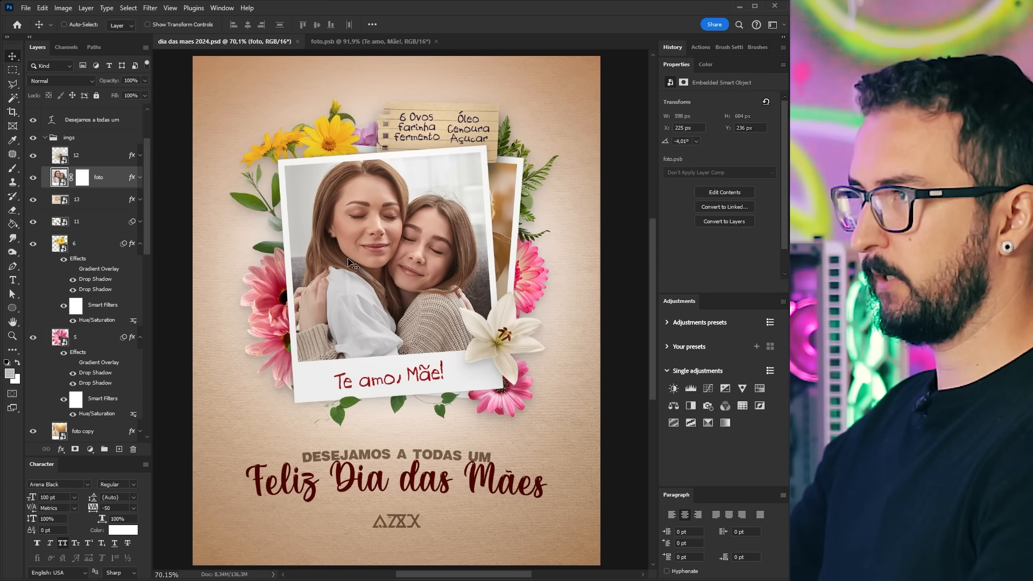
{"action": "scroll", "coordinate": [407, 404], "scroll_direction": "up", "scroll_amount": 4}
{"action": "left_click_drag", "start_coordinate": [393, 291], "coordinate": [392, 329]}
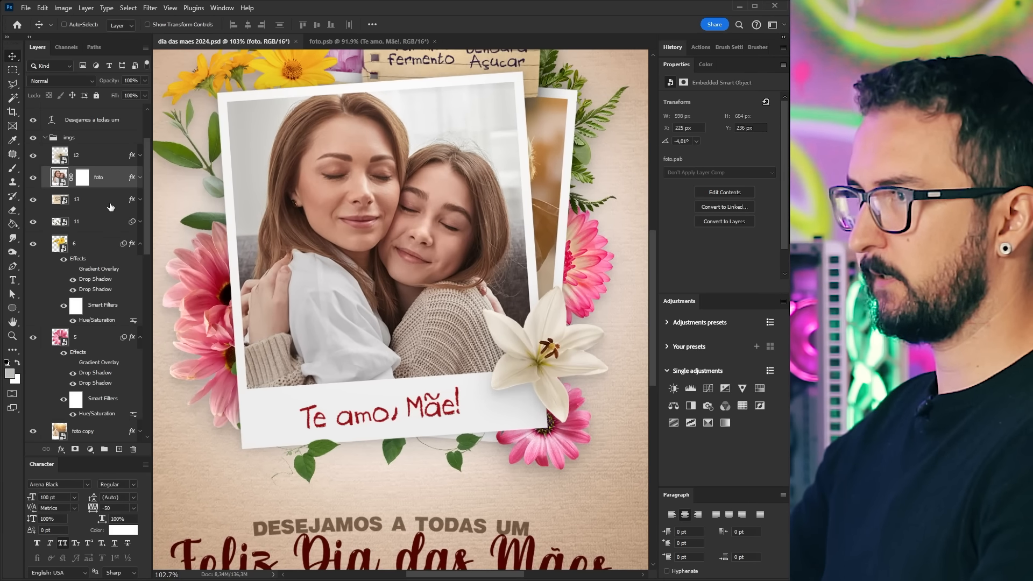
{"action": "double_click", "coordinate": [110, 183]}
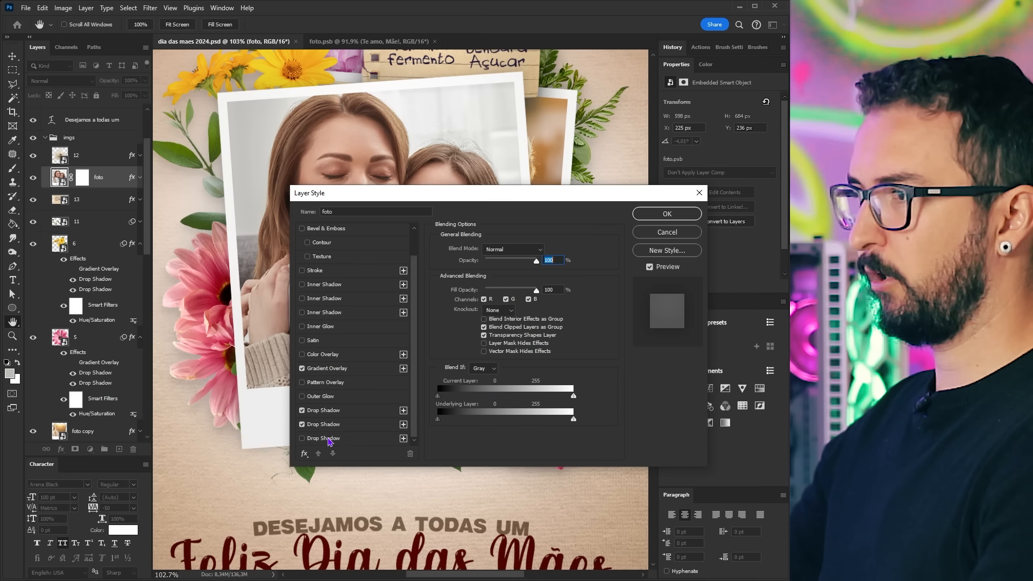
{"action": "left_click", "coordinate": [303, 439]}
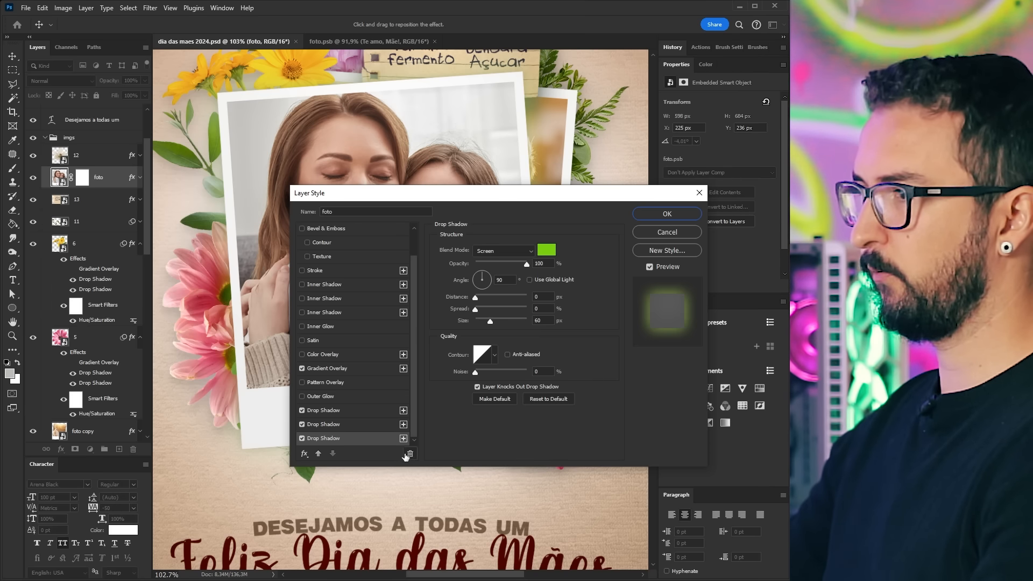
{"action": "left_click", "coordinate": [409, 454]}
{"action": "left_click", "coordinate": [404, 439]}
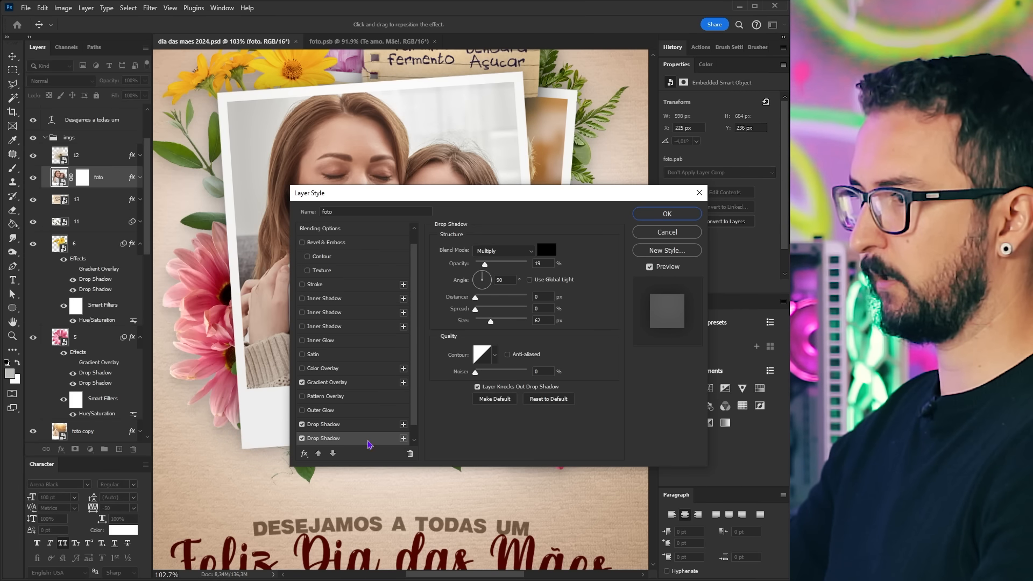
- Set the new foto drop shadow to 100% opacity, 73° angle, 1 px distance and 0 px size, and apply the style
{"action": "left_click_drag", "start_coordinate": [486, 265], "coordinate": [530, 264]}
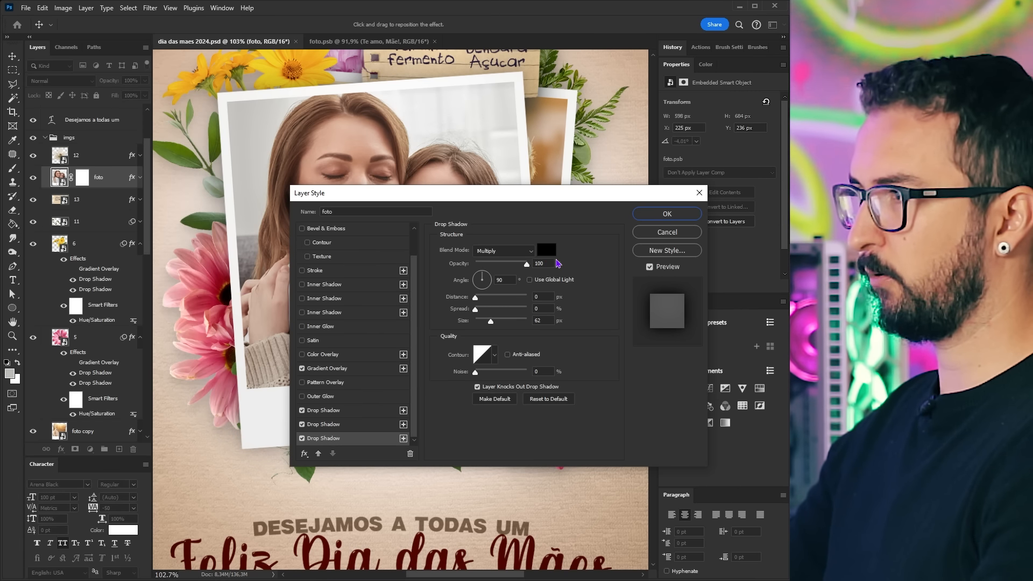
{"action": "left_click_drag", "start_coordinate": [491, 321], "coordinate": [410, 318]}
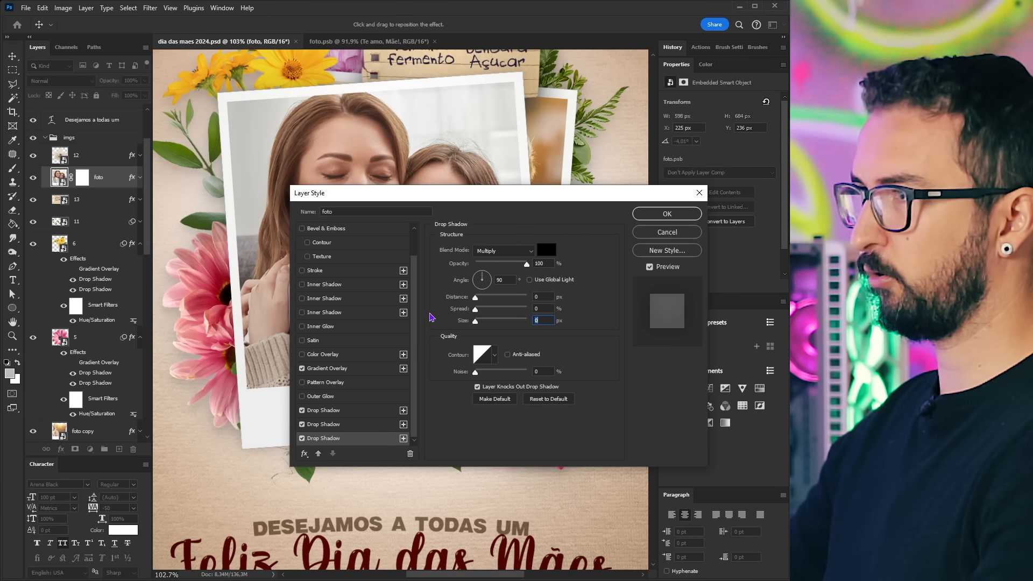
{"action": "left_click_drag", "start_coordinate": [474, 192], "coordinate": [529, 108]}
{"action": "left_click", "coordinate": [598, 212]}
{"action": "type", "text": "1"}
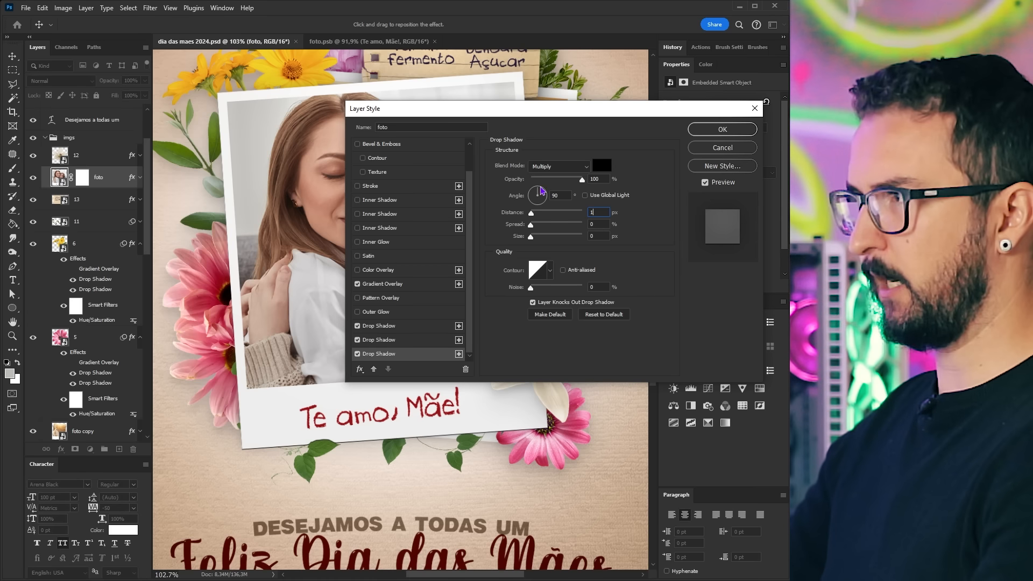
{"action": "left_click", "coordinate": [542, 192]}
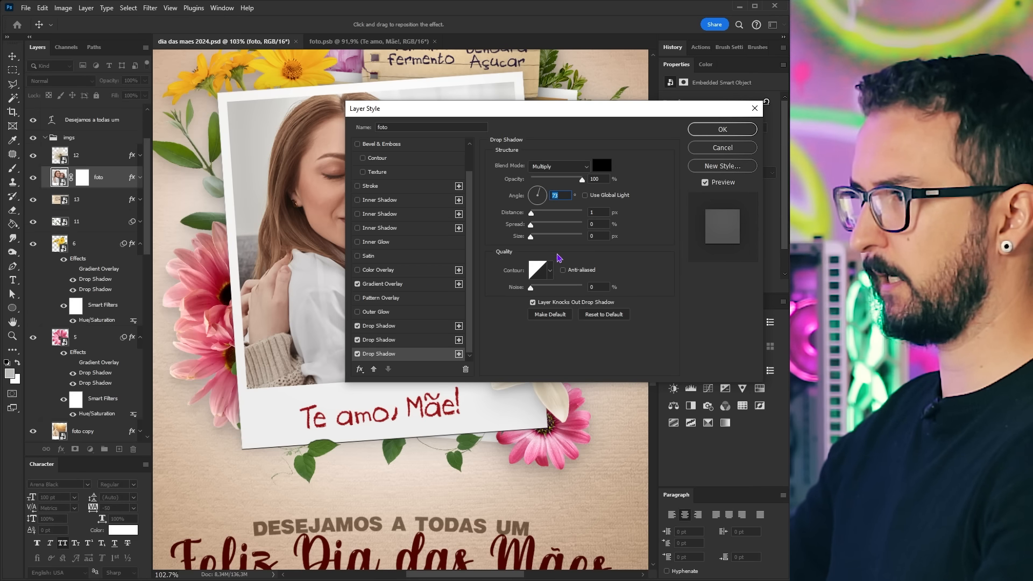
{"action": "left_click", "coordinate": [721, 129]}
- Add a third black Multiply drop shadow to the foto copy layer at about 20% opacity, 1 px distance and 0 px size
{"action": "double_click", "coordinate": [107, 431]}
{"action": "left_click", "coordinate": [458, 354]}
{"action": "left_click_drag", "start_coordinate": [543, 213], "coordinate": [531, 213]}
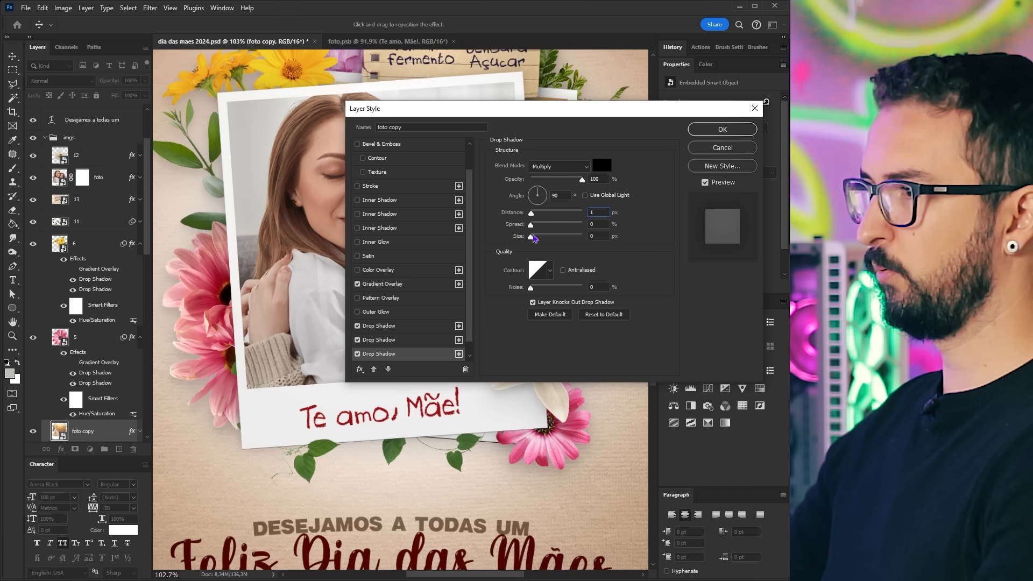
{"action": "left_click_drag", "start_coordinate": [550, 180], "coordinate": [542, 180]}
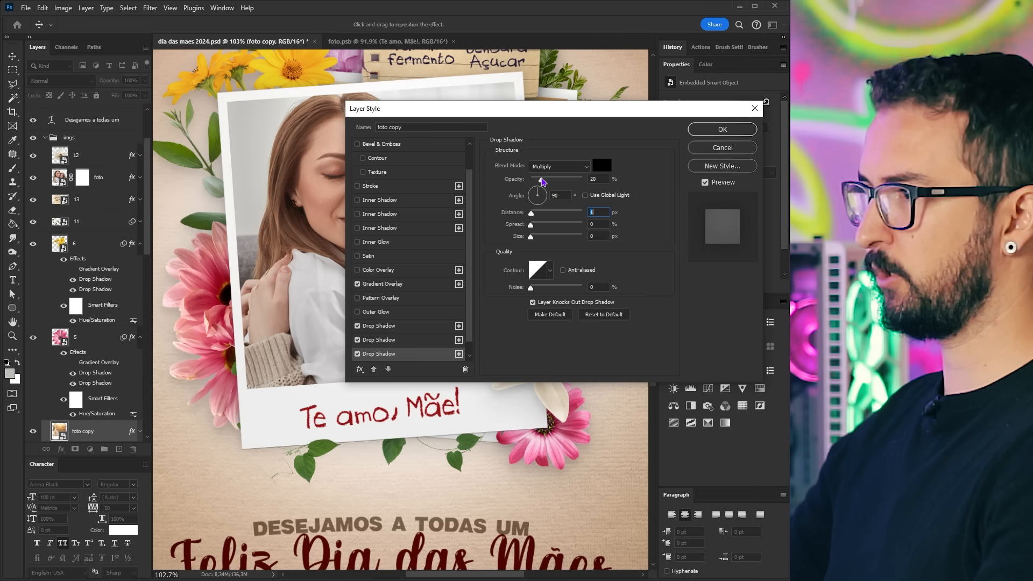
{"action": "key", "text": "Return"}
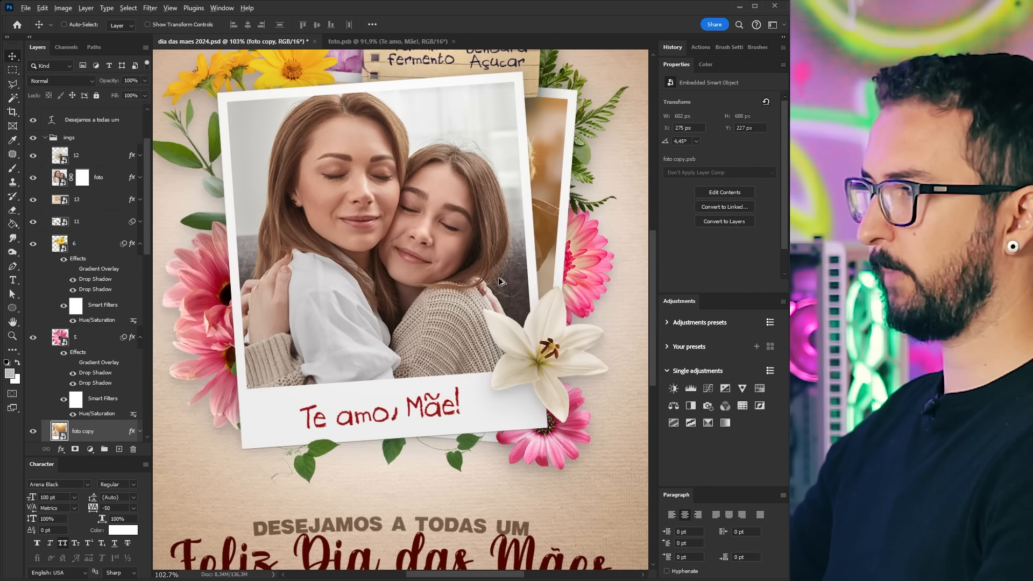
{"action": "key", "text": "ctrl+0"}
{"action": "key", "text": "ctrl+0"}
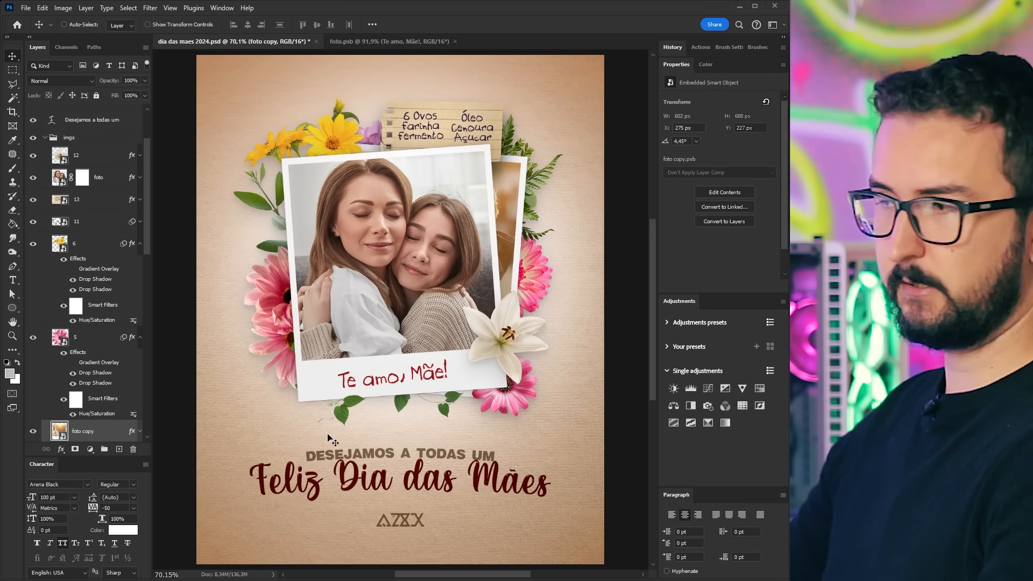
- Recolor the Feliz Dia das Mães text to a brighter red, about #861a1a
{"action": "key", "text": "ctrl"}
{"action": "left_click", "coordinate": [360, 490], "text": "ctrl"}
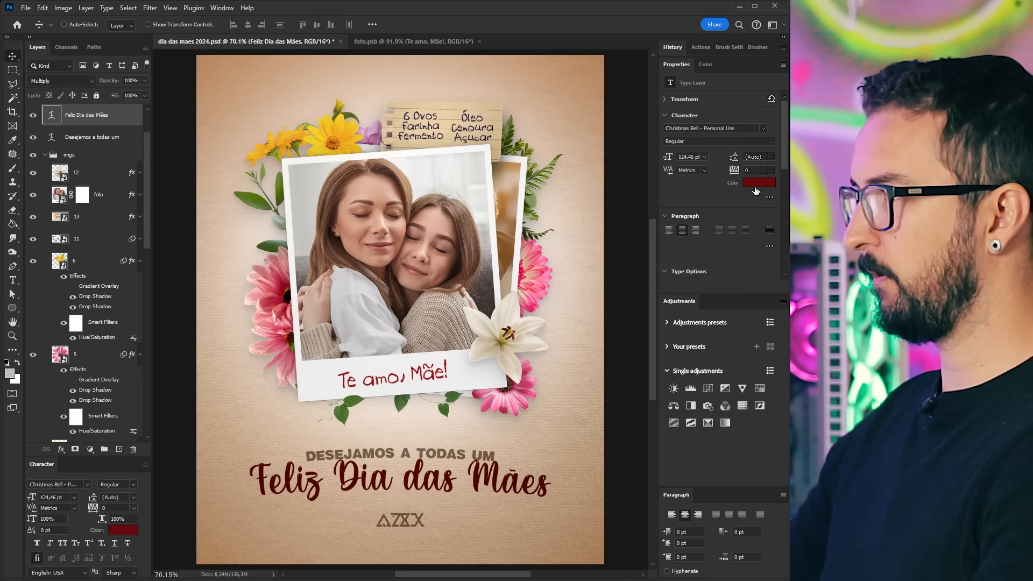
{"action": "left_click", "coordinate": [129, 531]}
{"action": "left_click_drag", "start_coordinate": [637, 235], "coordinate": [645, 216]}
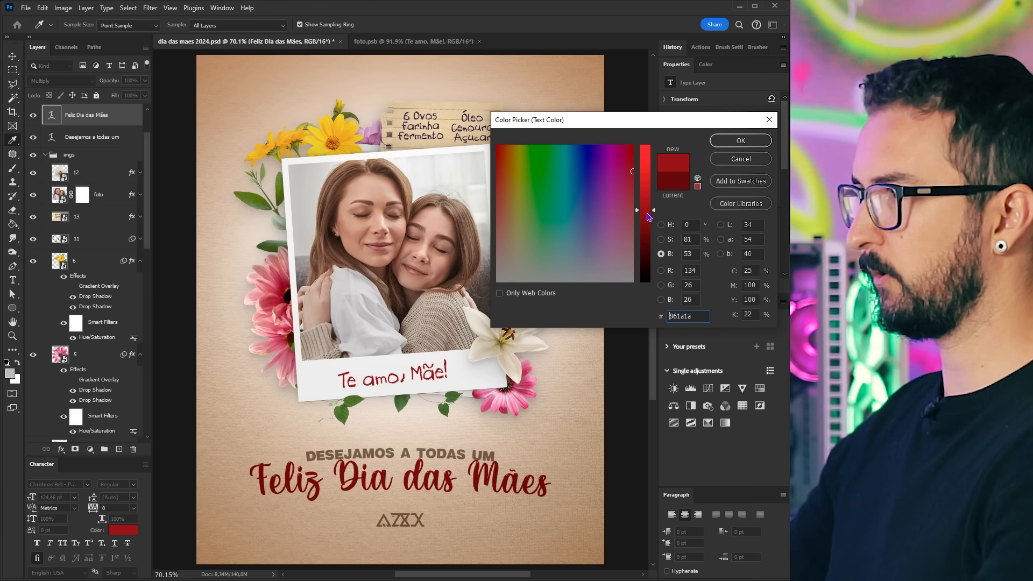
{"action": "left_click", "coordinate": [735, 143]}
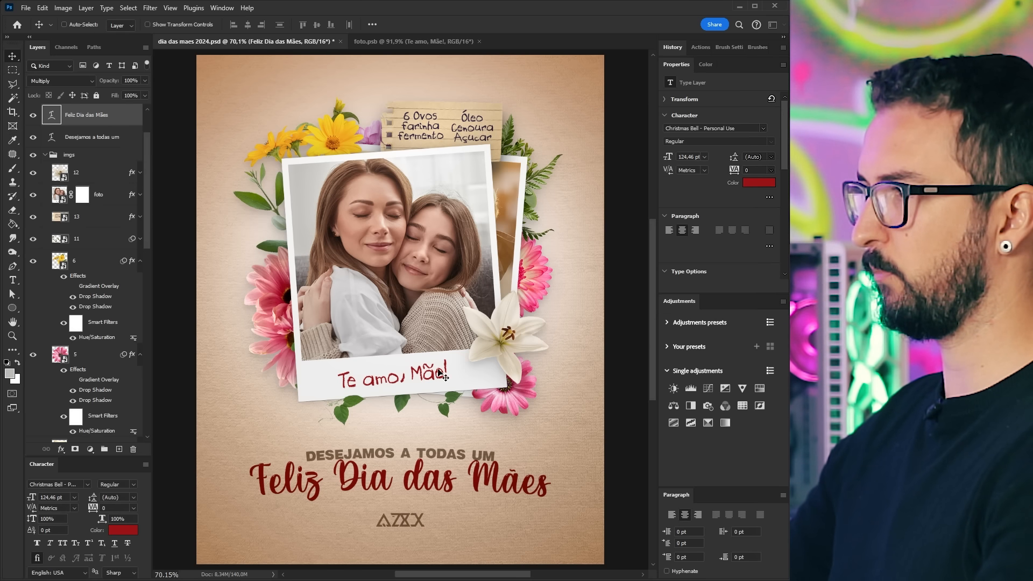
- Give the Feliz Dia das Mães text a black Multiply drop shadow at 100% opacity, 90° angle, 1 px distance and 0 px size
{"action": "double_click", "coordinate": [127, 120]}
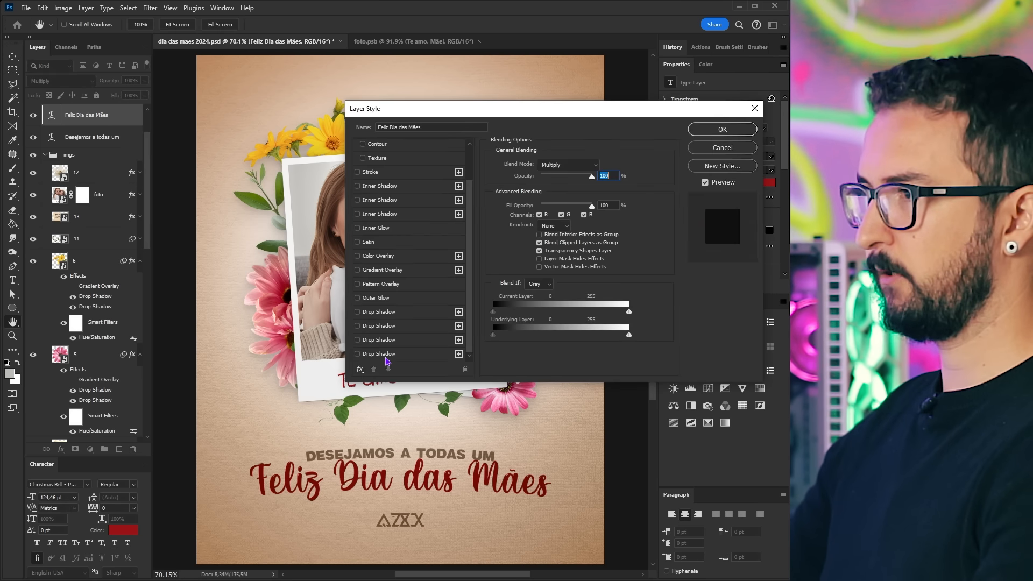
{"action": "left_click", "coordinate": [385, 356]}
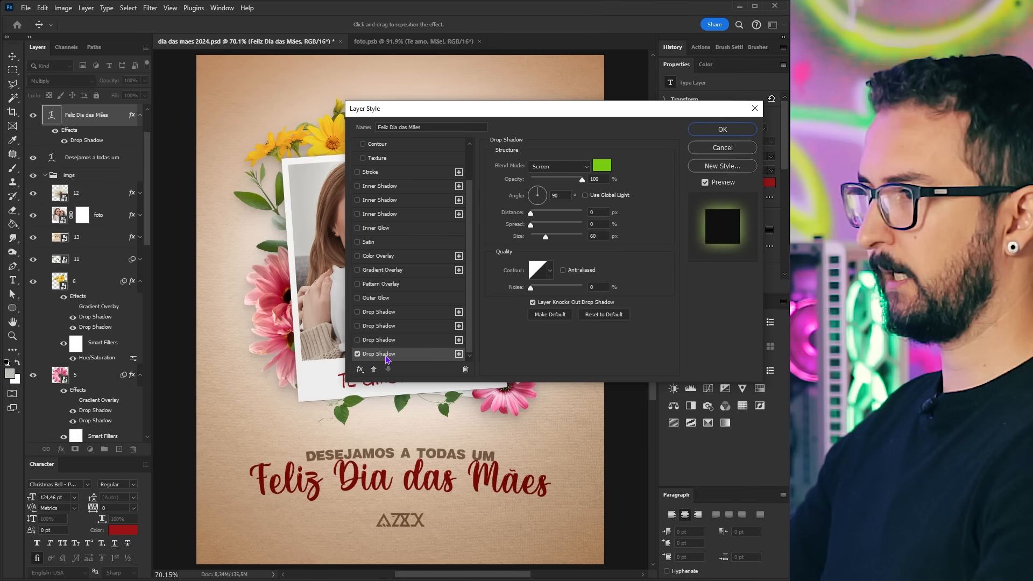
{"action": "left_click", "coordinate": [358, 353]}
{"action": "left_click", "coordinate": [409, 340]}
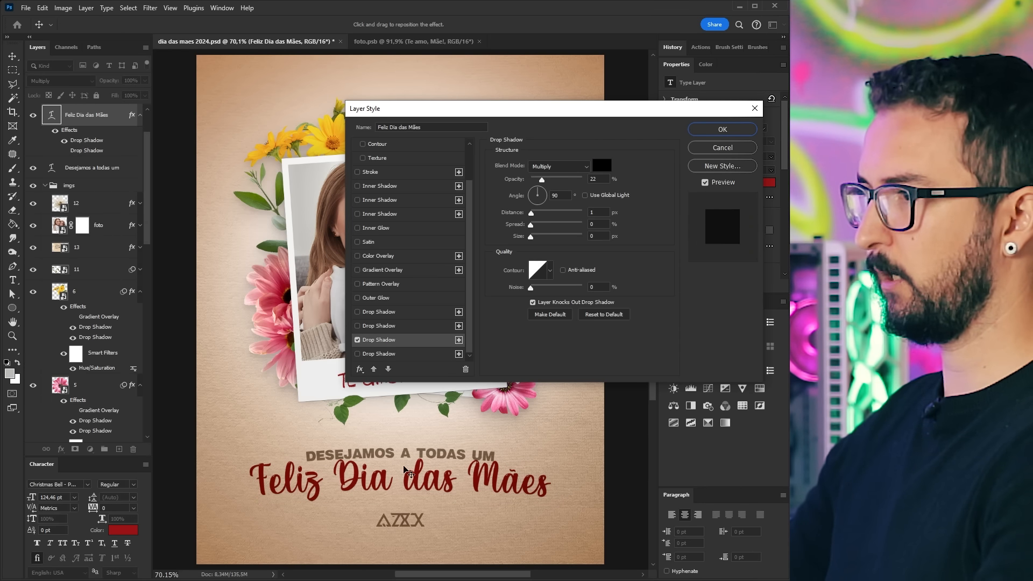
{"action": "left_click", "coordinate": [549, 179]}
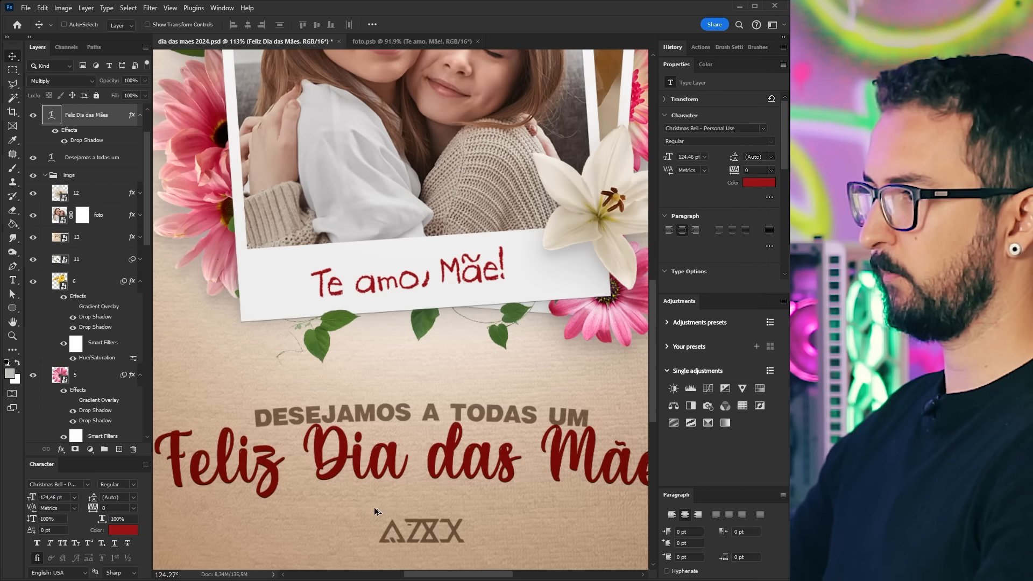
{"action": "scroll", "coordinate": [383, 501], "scroll_direction": "up", "scroll_amount": 1}
{"action": "scroll", "coordinate": [383, 501], "scroll_direction": "up", "scroll_amount": 1}
{"action": "scroll", "coordinate": [402, 492], "scroll_direction": "down", "scroll_amount": 1}
{"action": "key", "text": "z"}
{"action": "left_click", "coordinate": [290, 24]}
{"action": "left_click_drag", "start_coordinate": [368, 440], "coordinate": [347, 443]}
{"action": "key", "text": "v"}
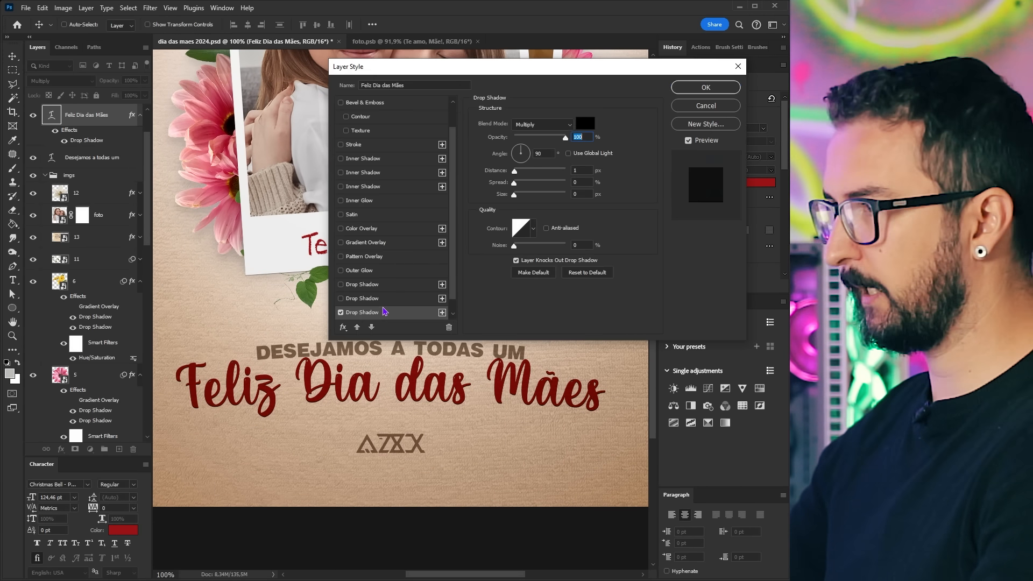
- Add a black Overlay inner shadow to the Feliz Dia das Mães text with 40% opacity, 7 px distance and 6 px size
{"action": "left_click", "coordinate": [363, 160]}
{"action": "mouse_move", "coordinate": [520, 195]}
{"action": "left_mouse_down"}
{"action": "mouse_move", "coordinate": [510, 194]}
{"action": "mouse_move", "coordinate": [517, 184]}
{"action": "mouse_move", "coordinate": [496, 282]}
{"action": "left_mouse_up"}
{"action": "left_click", "coordinate": [585, 123]}
{"action": "left_click_drag", "start_coordinate": [647, 254], "coordinate": [647, 302]}
{"action": "key", "text": "Return"}
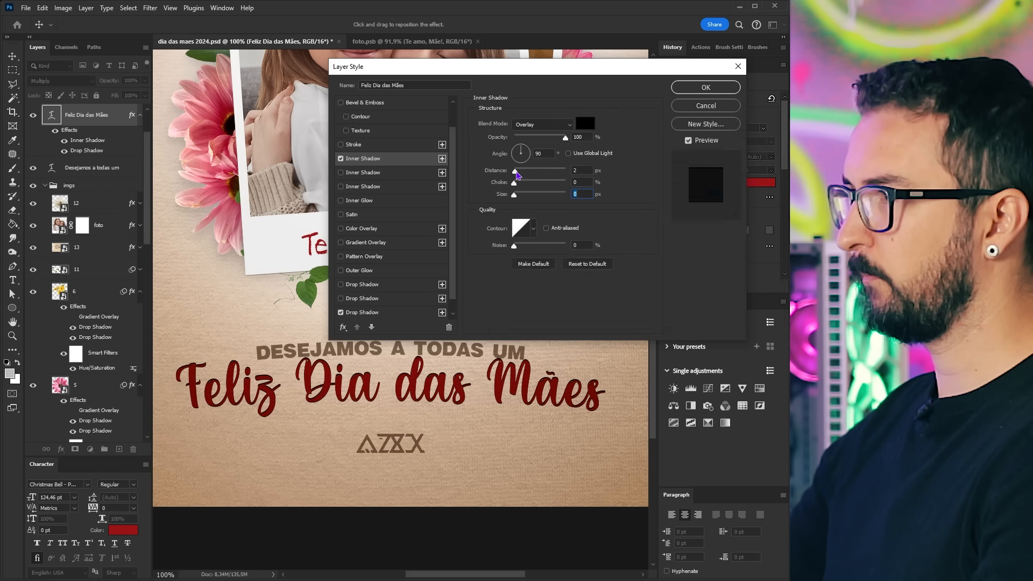
{"action": "mouse_move", "coordinate": [513, 198]}
{"action": "left_mouse_down"}
{"action": "mouse_move", "coordinate": [518, 172]}
{"action": "mouse_move", "coordinate": [518, 196]}
{"action": "left_mouse_up"}
{"action": "left_click_drag", "start_coordinate": [565, 138], "coordinate": [535, 139]}
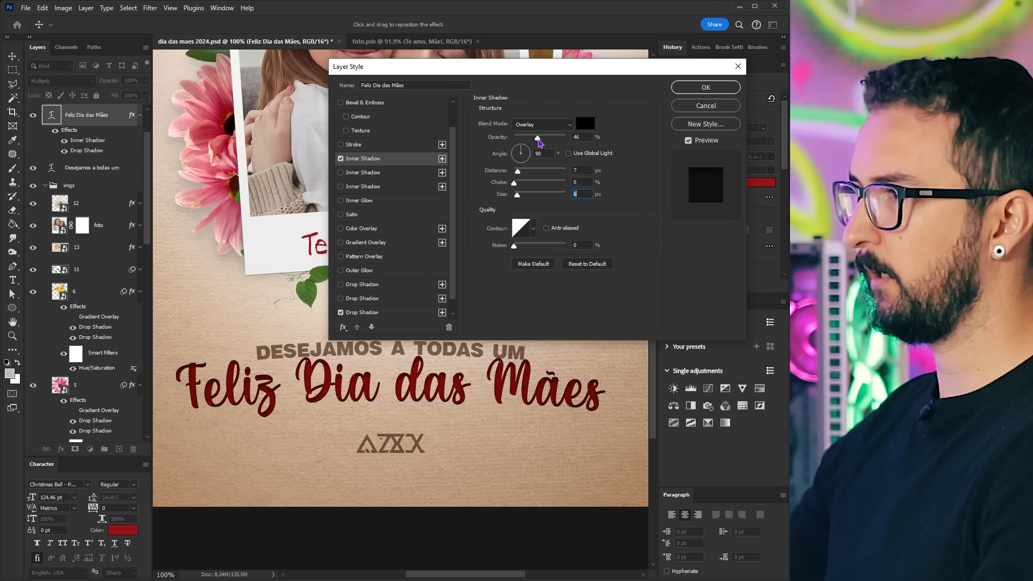
{"action": "left_click_drag", "start_coordinate": [537, 143], "coordinate": [535, 143]}
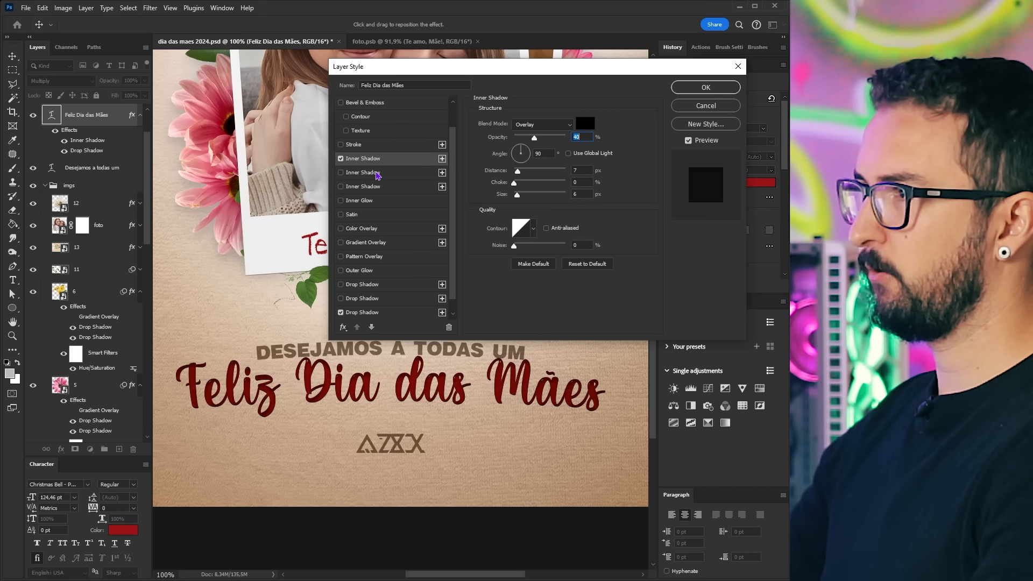
- Add a second inner shadow to the text in white, Normal mode, at 100% opacity, -90° angle and 1 px distance
{"action": "left_click", "coordinate": [363, 172]}
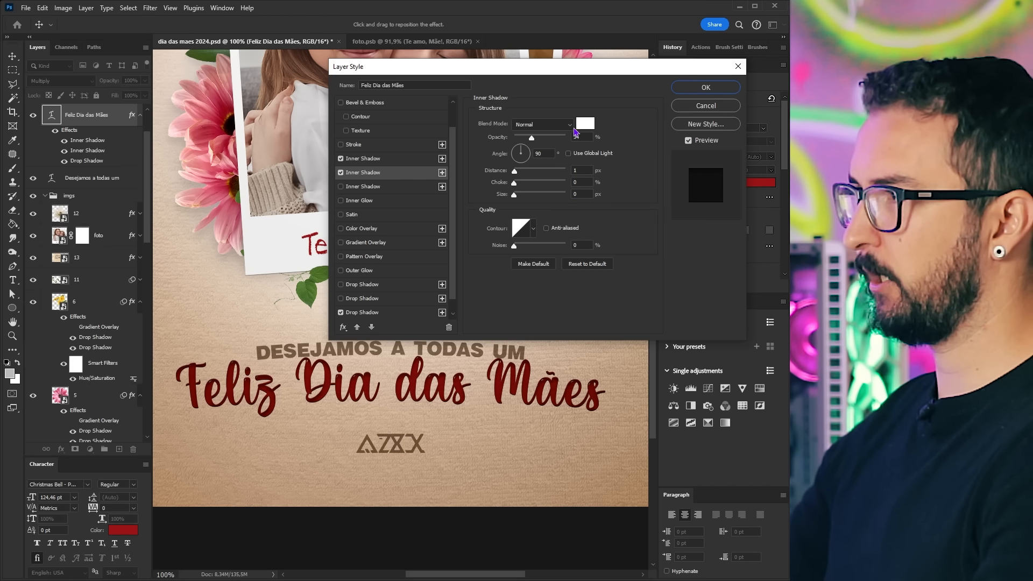
{"action": "left_click_drag", "start_coordinate": [532, 138], "coordinate": [586, 139]}
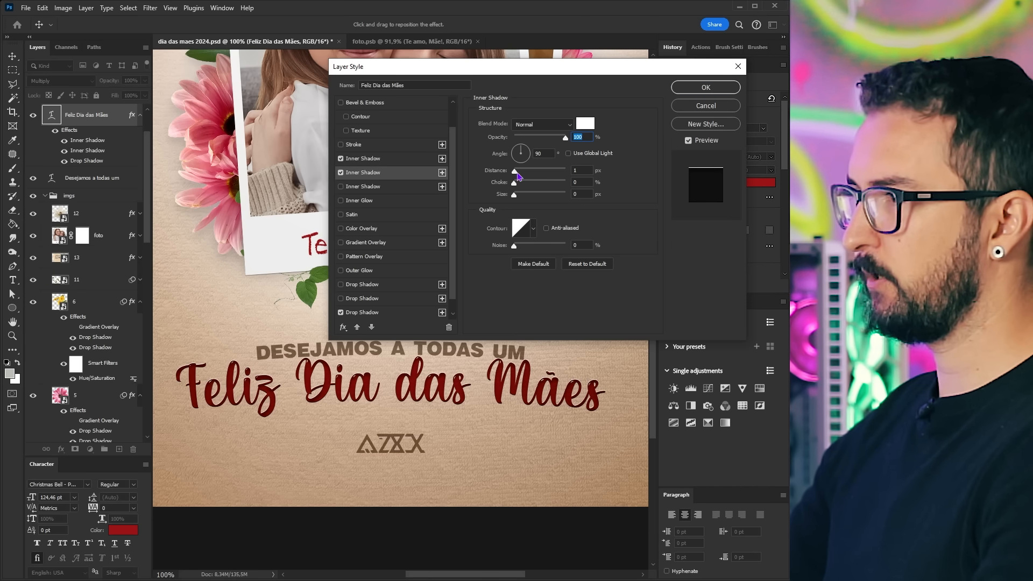
{"action": "left_click", "coordinate": [540, 137]}
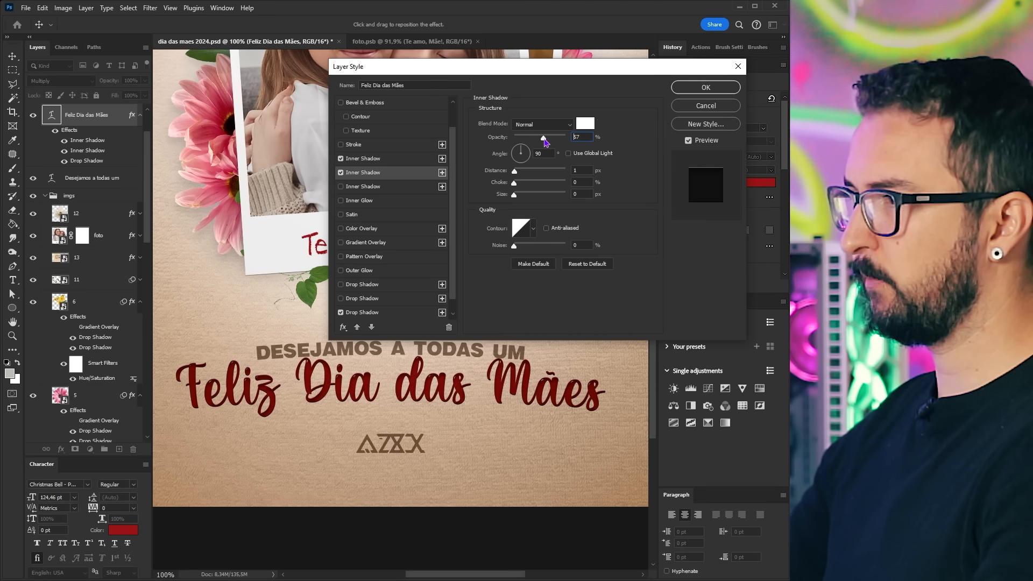
{"action": "left_click_drag", "start_coordinate": [545, 139], "coordinate": [550, 139]}
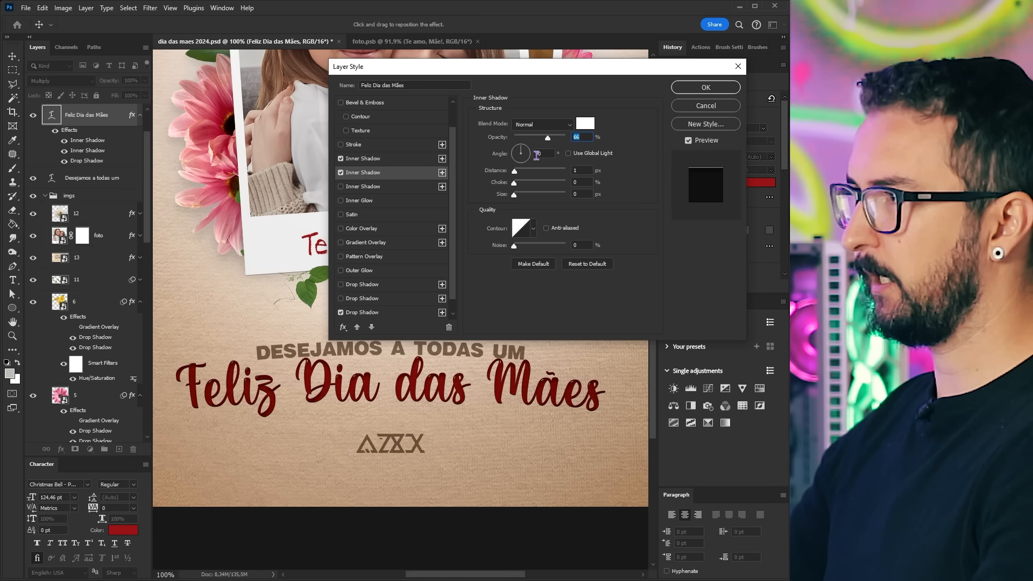
{"action": "type", "text": "-"}
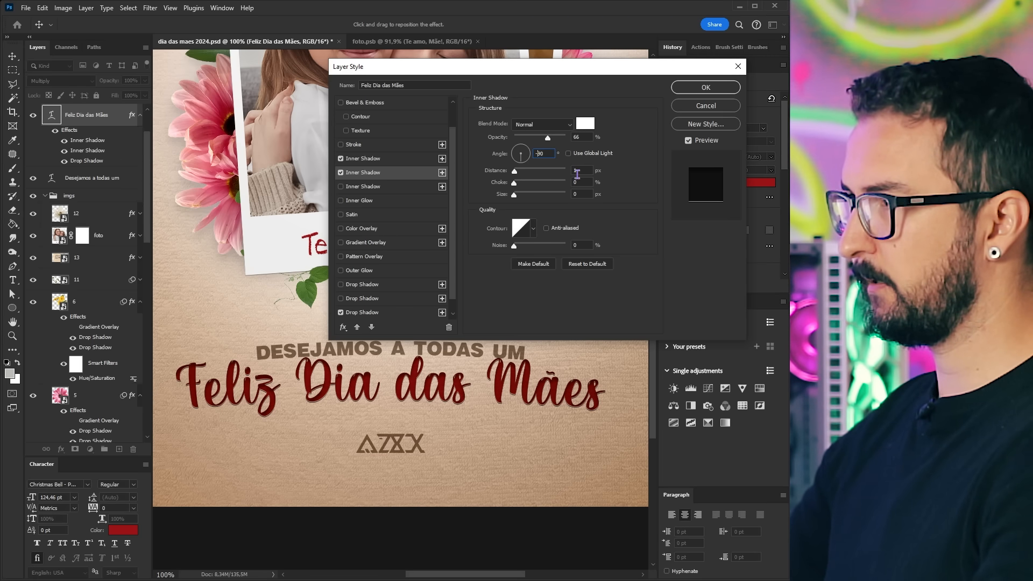
{"action": "key", "text": "Tab"}
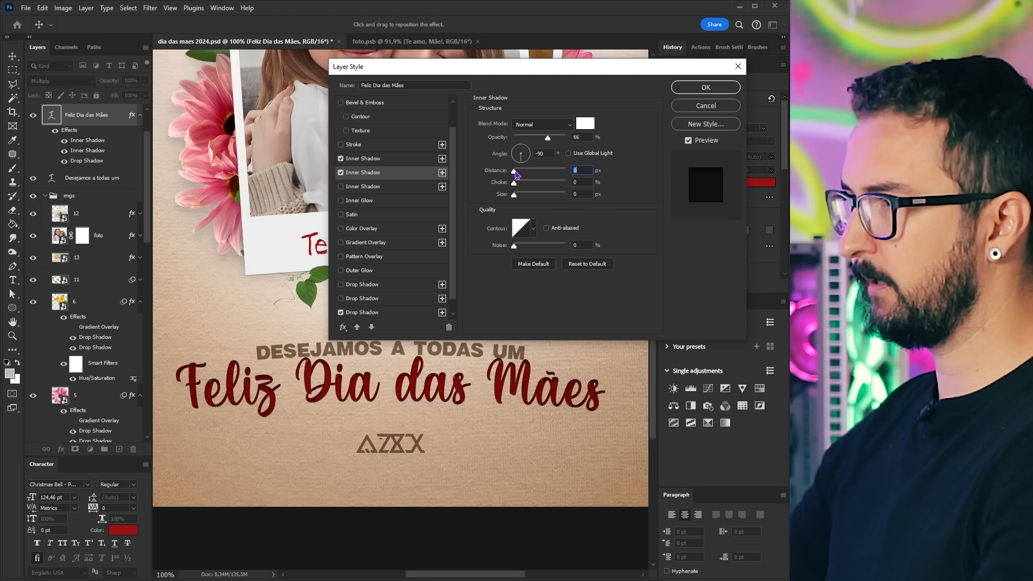
{"action": "left_click_drag", "start_coordinate": [547, 139], "coordinate": [565, 138]}
- Set the text's drop shadow angle to -90°, apply the layer style and review the whole design
{"action": "scroll", "coordinate": [379, 311], "scroll_direction": "down", "scroll_amount": 1}
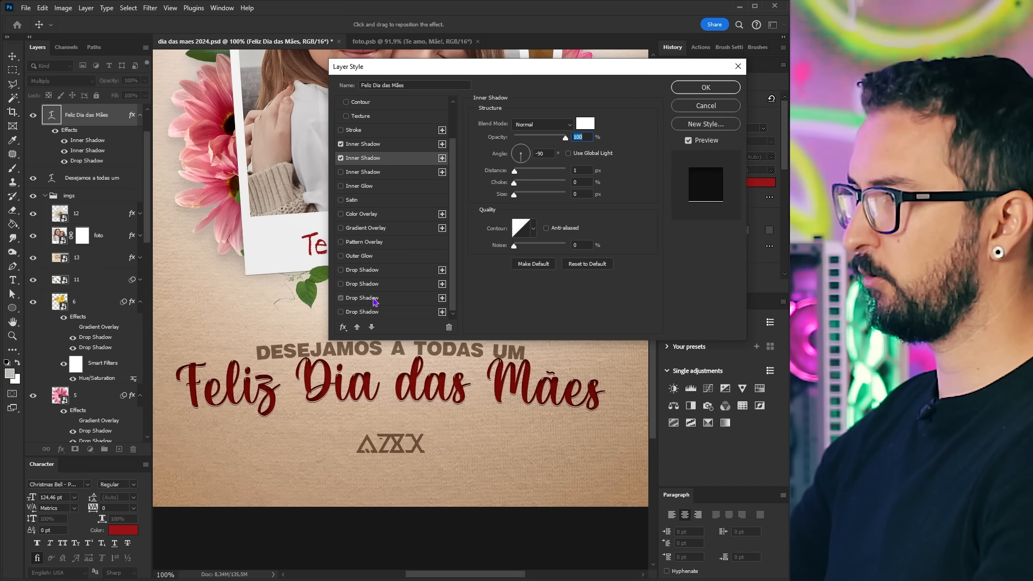
{"action": "left_click", "coordinate": [375, 299]}
{"action": "left_click", "coordinate": [535, 155]}
{"action": "type", "text": "-90"}
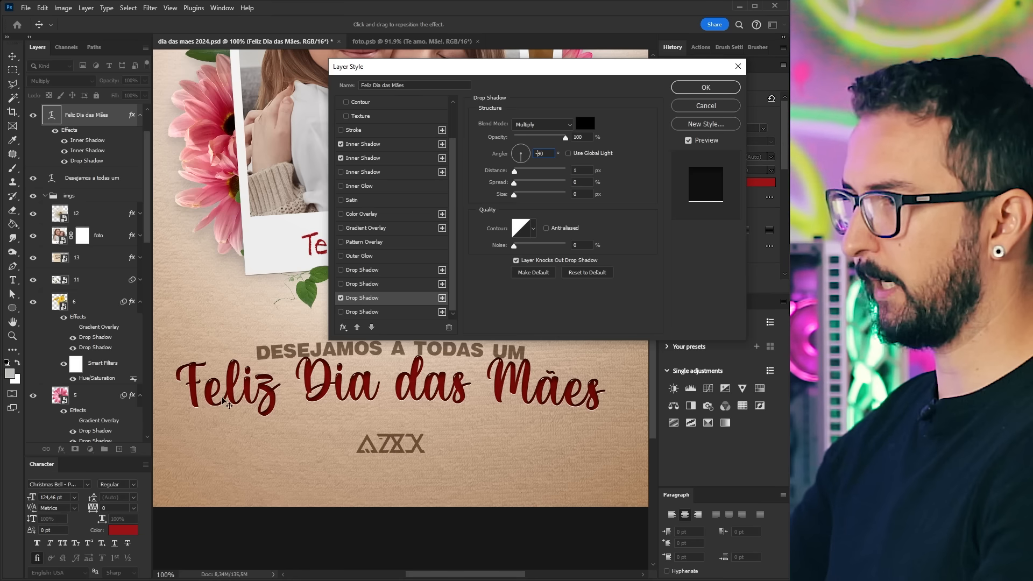
{"action": "left_click", "coordinate": [409, 158]}
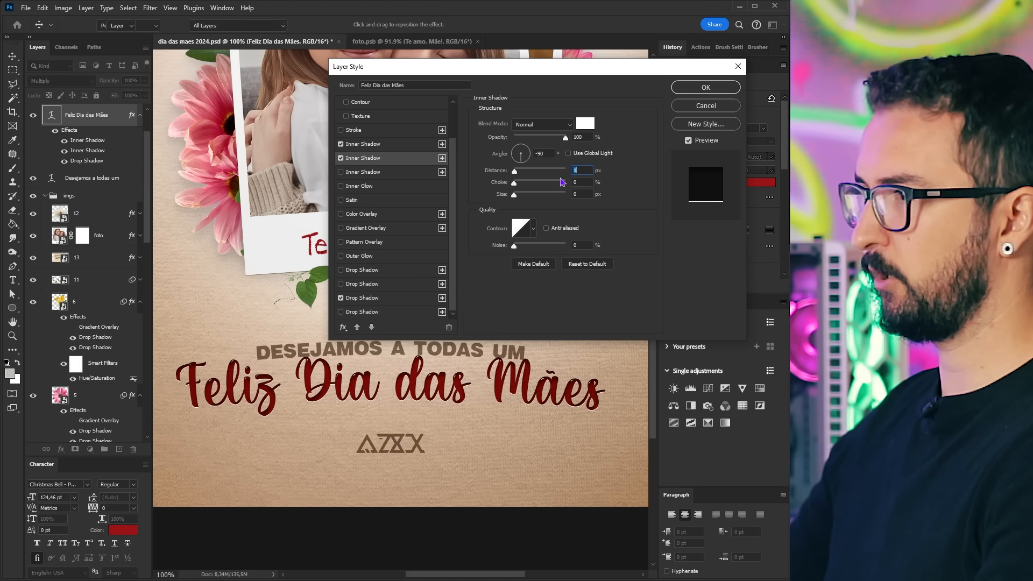
{"action": "key", "text": "Return"}
{"action": "key", "text": "ctrl+0"}
{"action": "left_click_drag", "start_coordinate": [476, 374], "coordinate": [466, 374]}
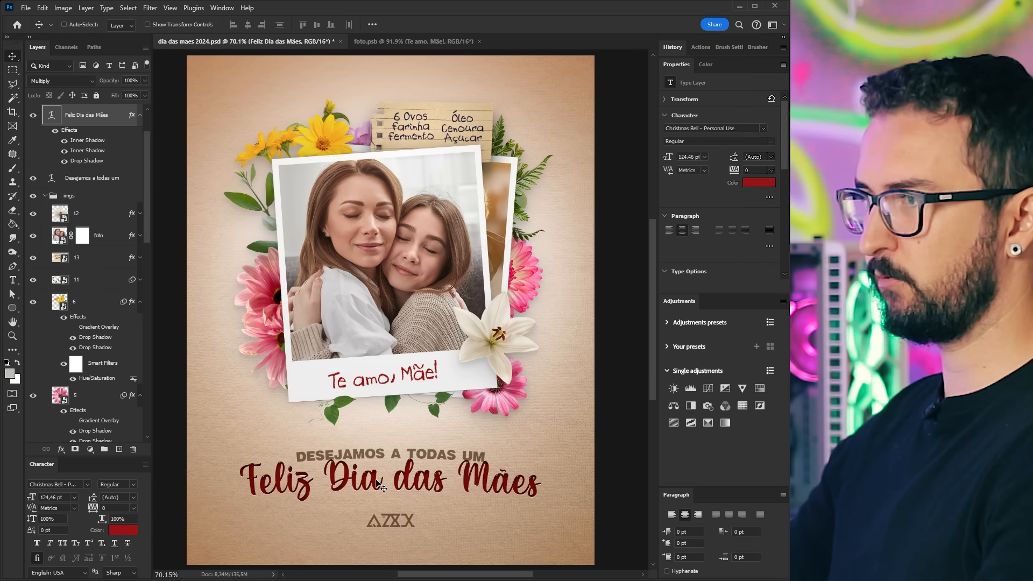
{"action": "left_click_drag", "start_coordinate": [452, 484], "coordinate": [449, 485]}
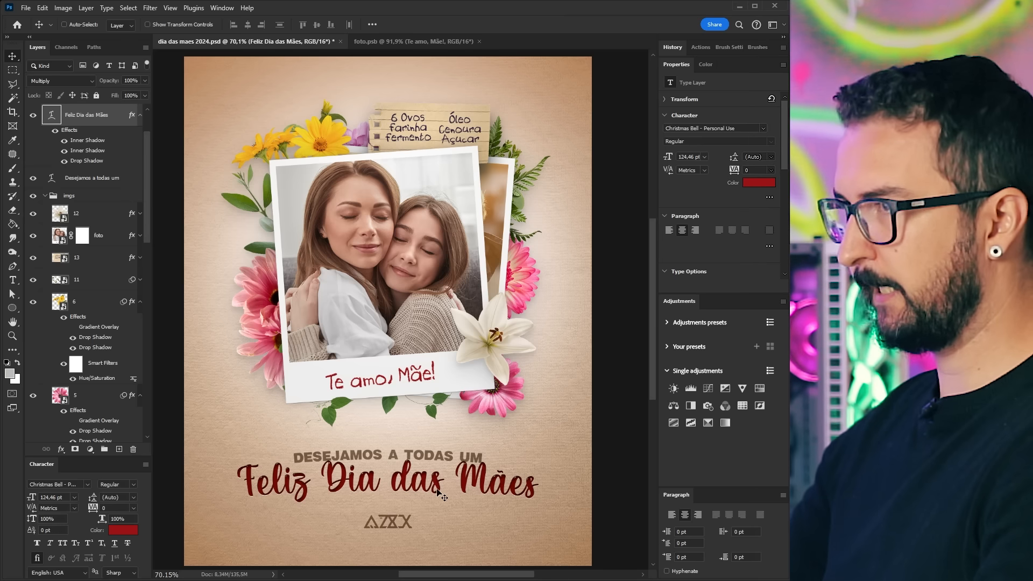
- Turn off the upper inner shadow of the "Desejamos a todas um" text and check the whole design
{"action": "scroll", "coordinate": [107, 178], "scroll_direction": "up", "scroll_amount": 3}
{"action": "left_click", "coordinate": [140, 172]}
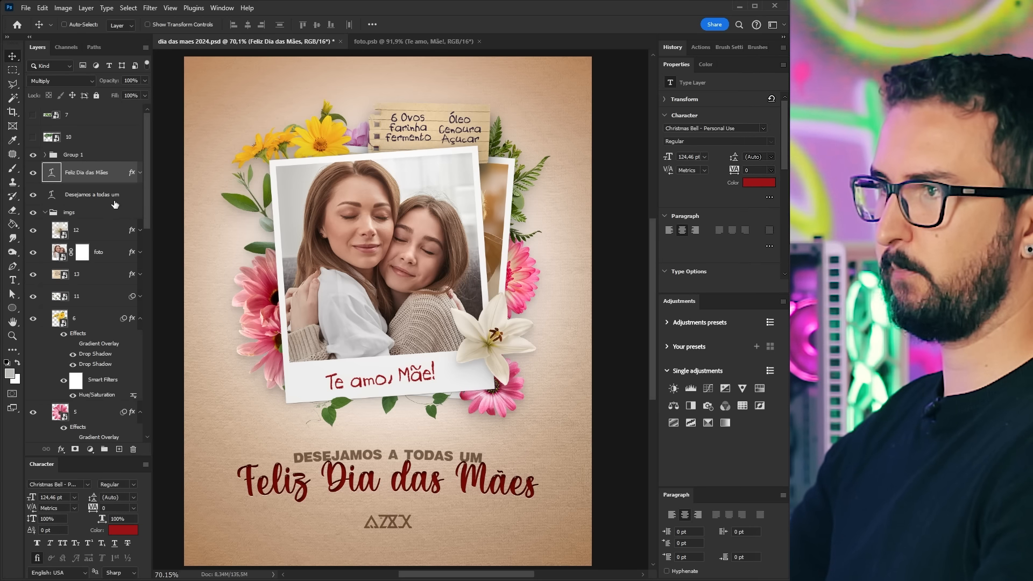
{"action": "left_click", "coordinate": [140, 194]}
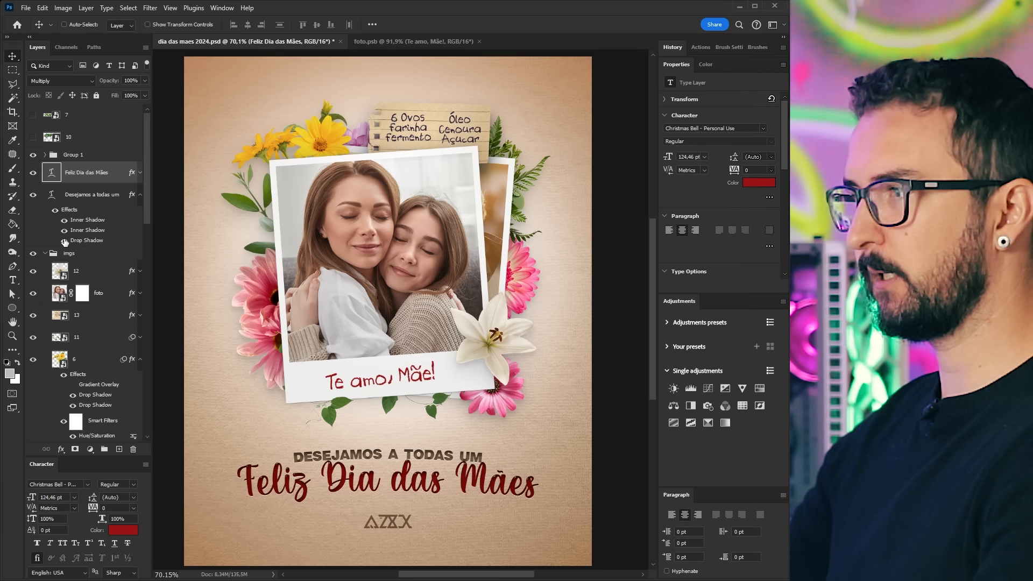
{"action": "scroll", "coordinate": [360, 511], "scroll_direction": "up", "scroll_amount": 5}
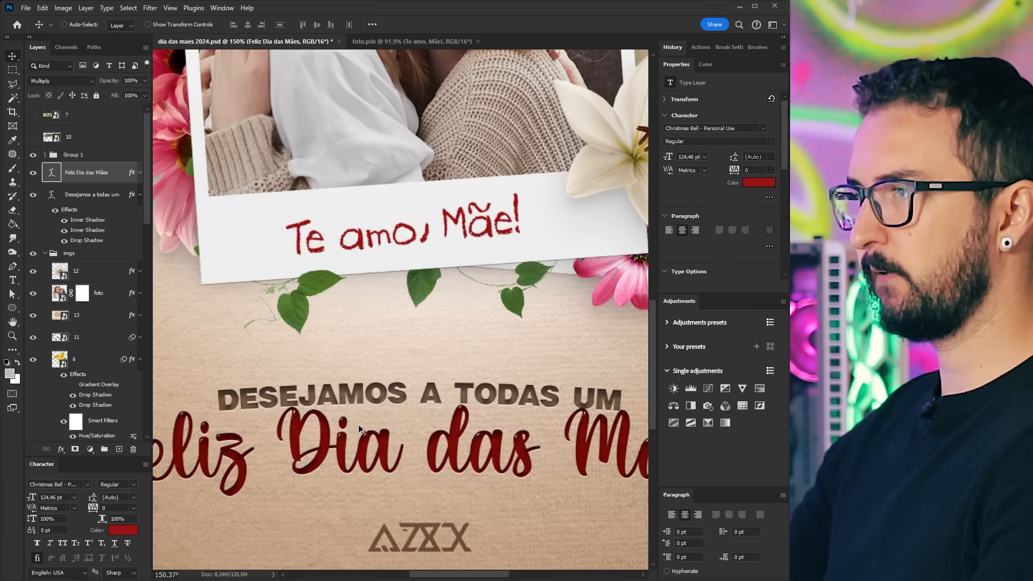
{"action": "left_click", "coordinate": [64, 230]}
{"action": "left_click", "coordinate": [64, 230]}
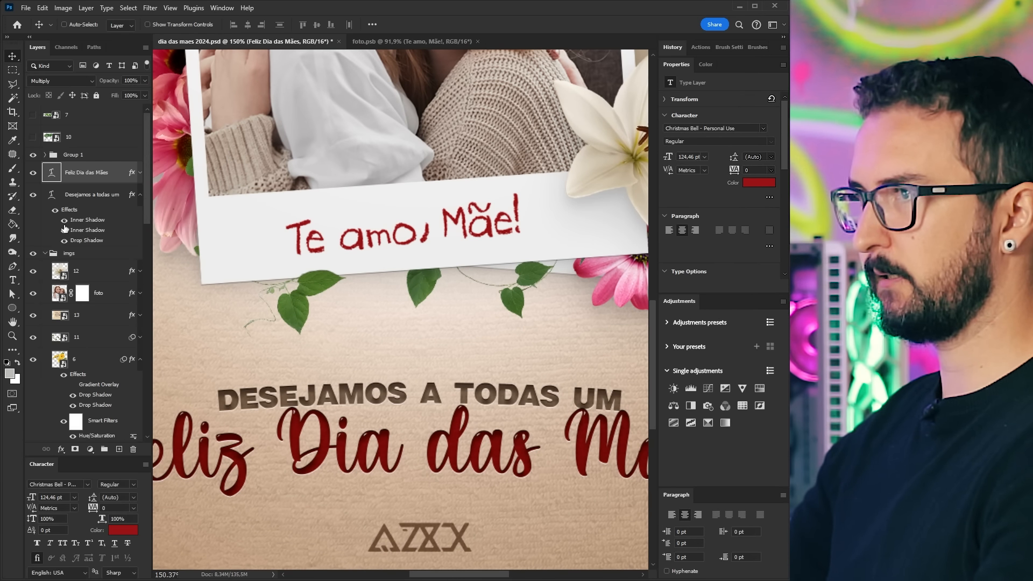
{"action": "scroll", "coordinate": [477, 303], "scroll_direction": "down", "scroll_amount": 12}
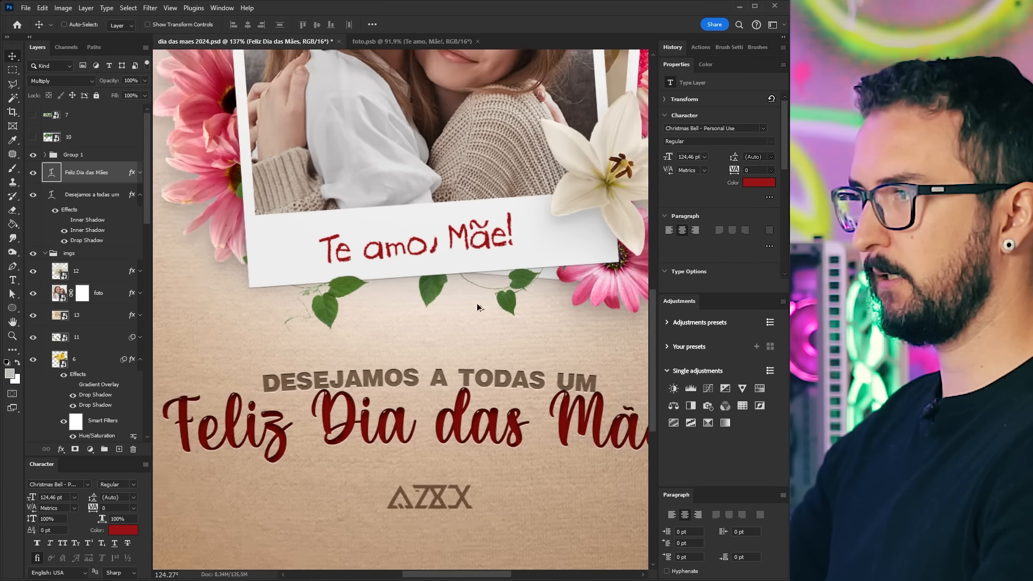
{"action": "key", "text": "ctrl+0"}
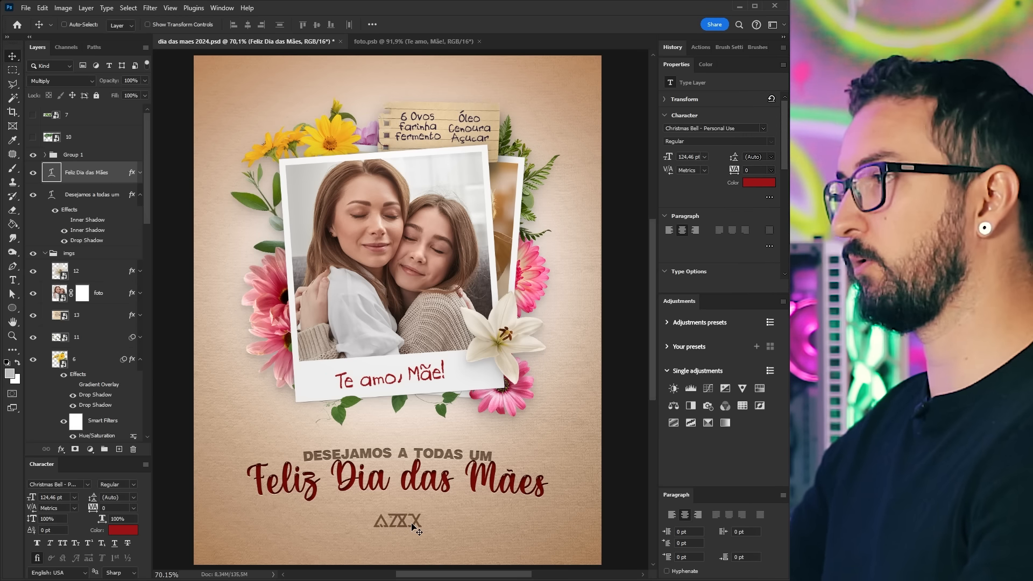
{"action": "left_click_drag", "start_coordinate": [420, 434], "coordinate": [418, 436]}
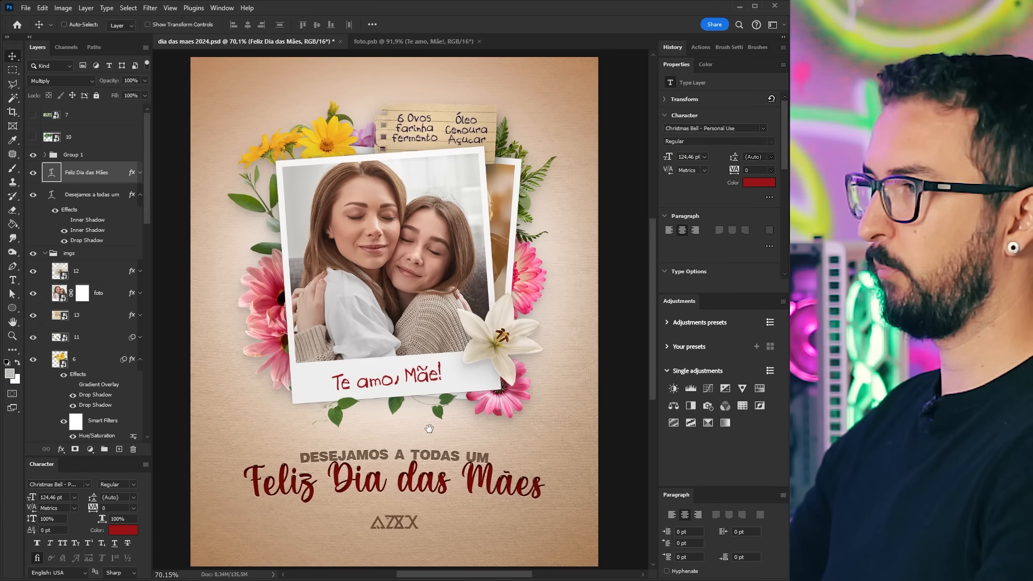
- Collapse the expanded layer effects and the imgs group in the layer stack
{"action": "scroll", "coordinate": [91, 230], "scroll_direction": "down", "scroll_amount": 1}
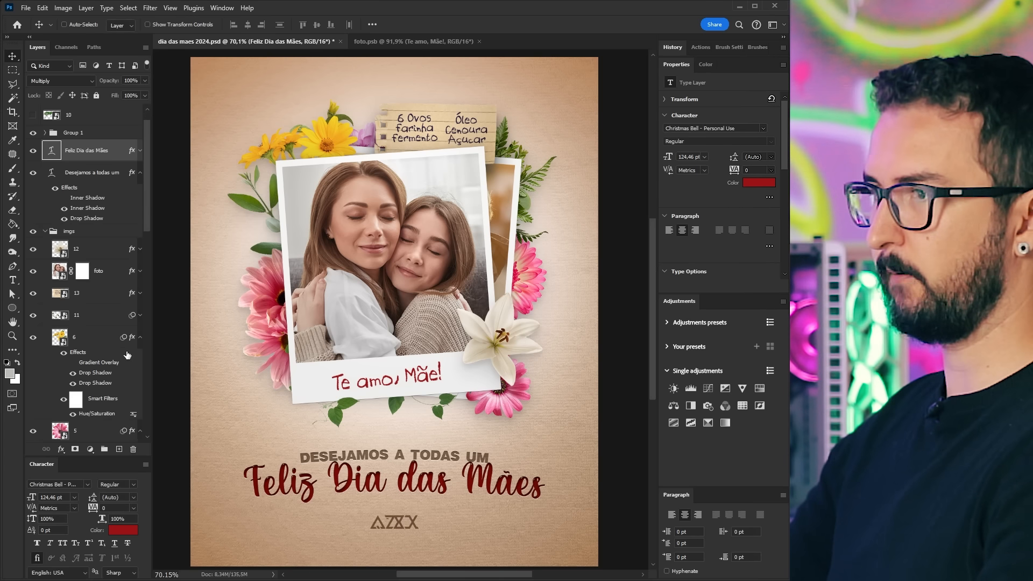
{"action": "left_click", "coordinate": [139, 173]}
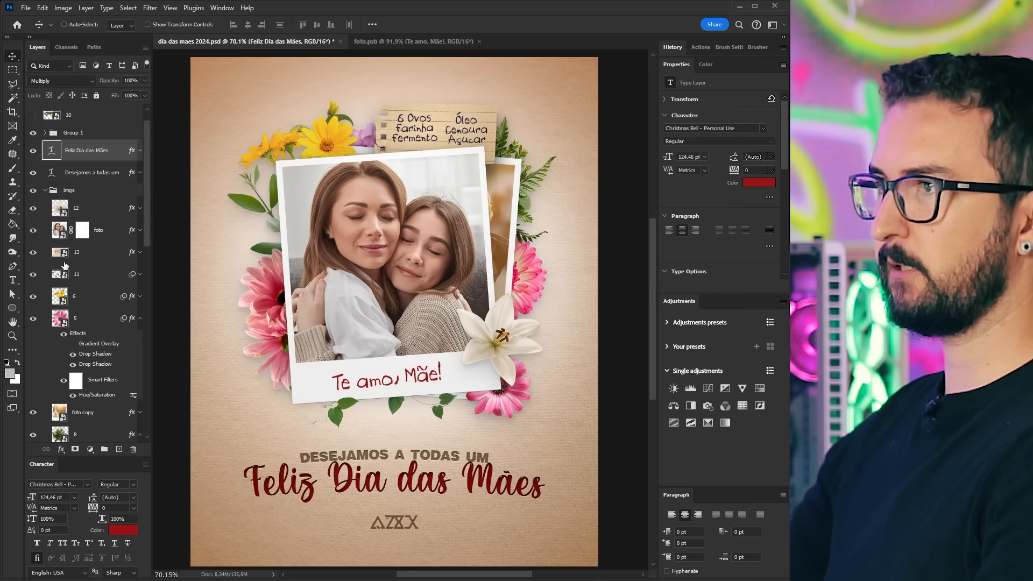
{"action": "left_click", "coordinate": [45, 191]}
- Try pink, teal, blue and yellow hues on the Color Fill 1 background and discard the colour changes
{"action": "double_click", "coordinate": [53, 325]}
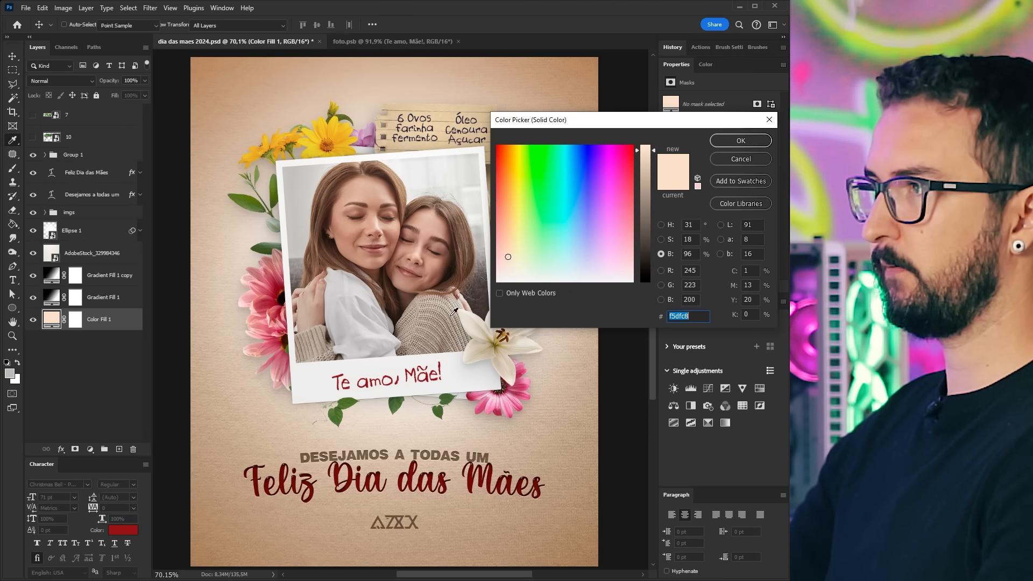
{"action": "left_click", "coordinate": [660, 225]}
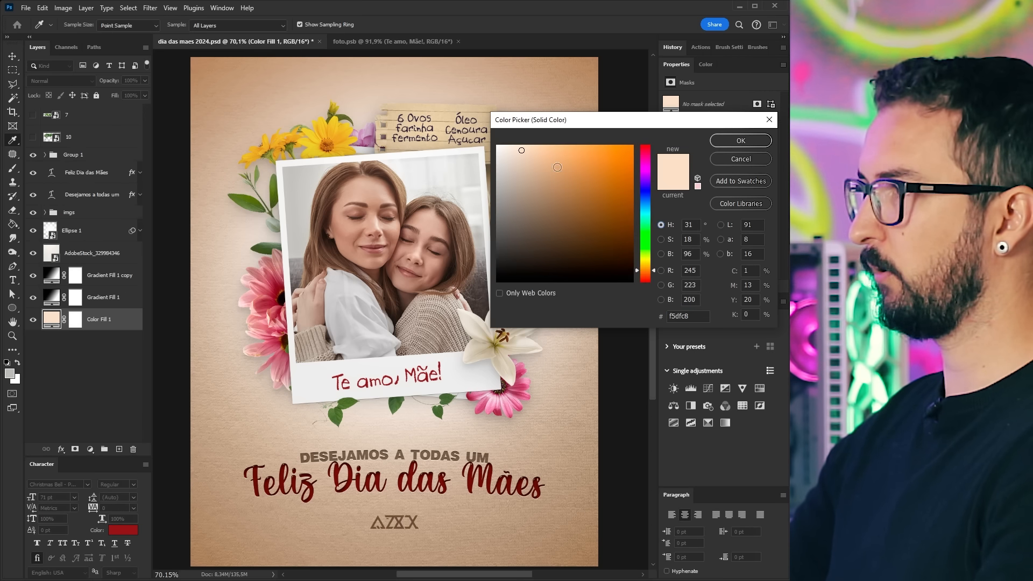
{"action": "left_click", "coordinate": [649, 167]}
{"action": "left_click_drag", "start_coordinate": [647, 164], "coordinate": [645, 246]}
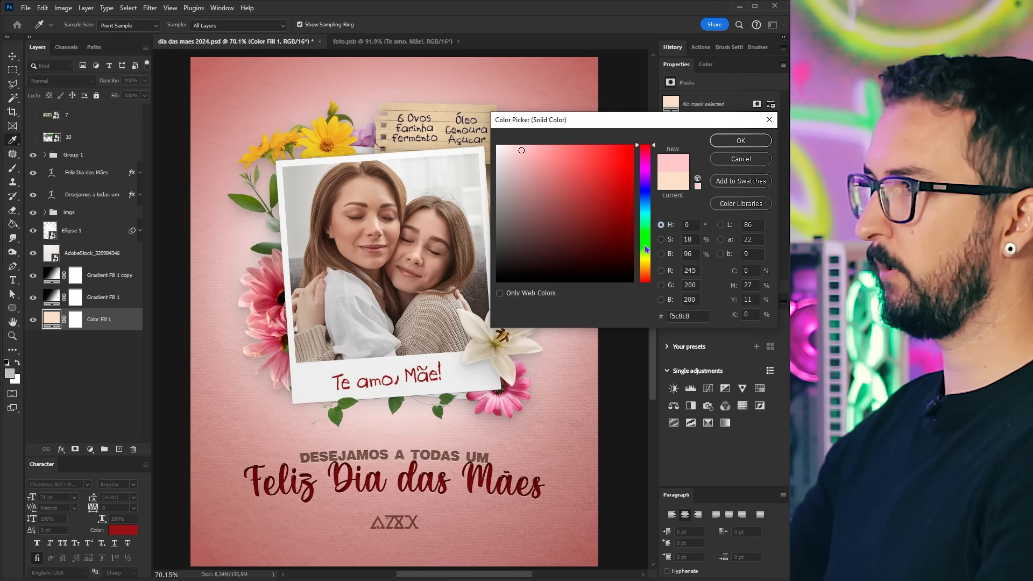
{"action": "left_click", "coordinate": [649, 220]}
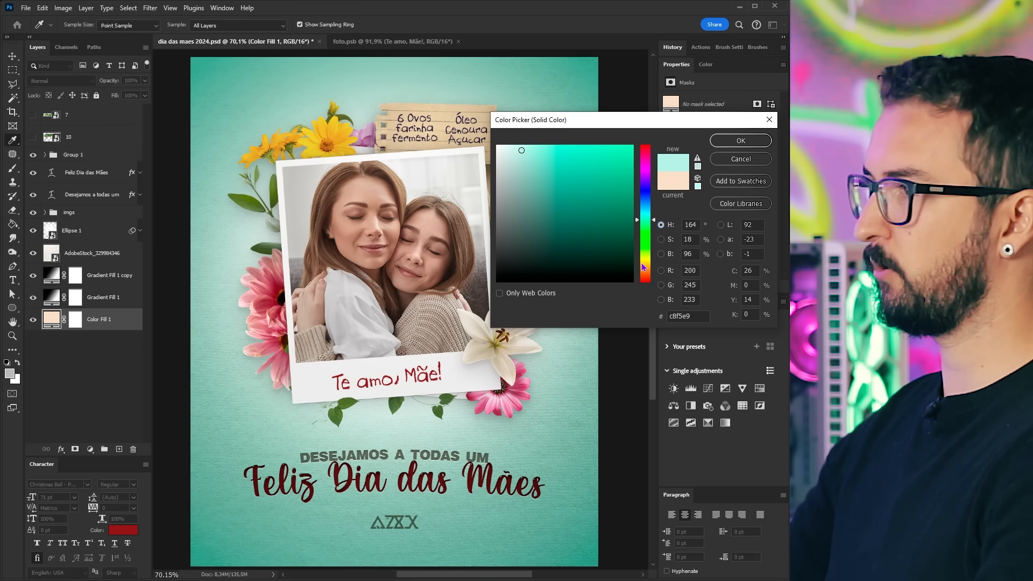
{"action": "left_click_drag", "start_coordinate": [645, 253], "coordinate": [652, 206]}
{"action": "left_click", "coordinate": [648, 278]}
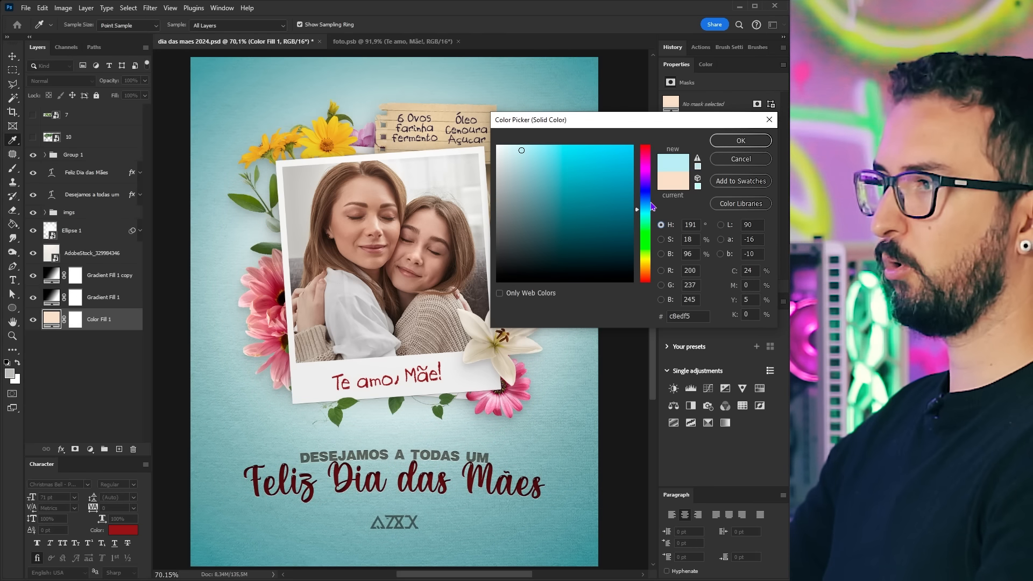
{"action": "left_click", "coordinate": [648, 263]}
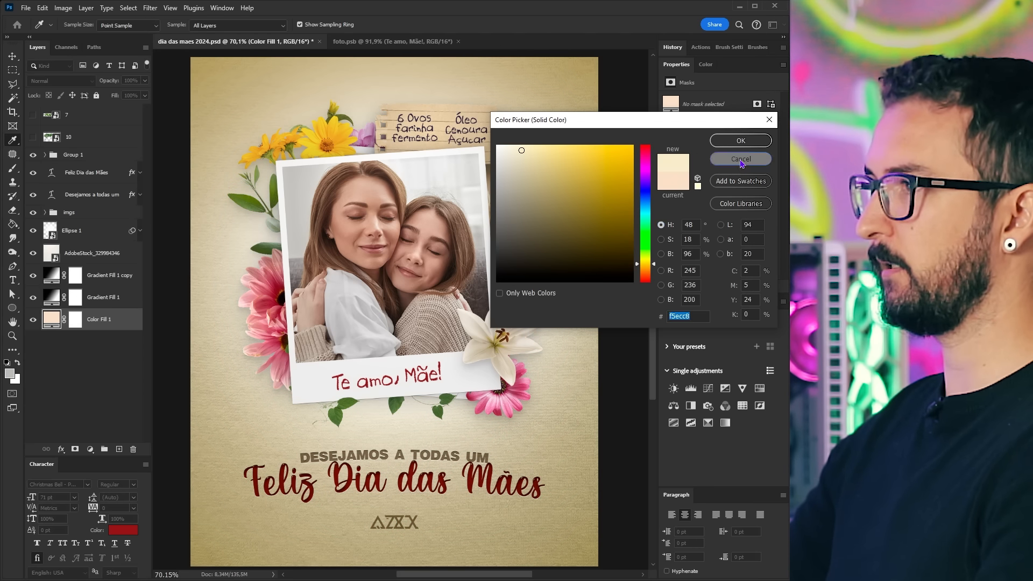
{"action": "left_click", "coordinate": [741, 159]}
- Return to the Move tool and save the document
{"action": "key", "text": "v"}
{"action": "left_click_drag", "start_coordinate": [451, 347], "coordinate": [460, 345]}
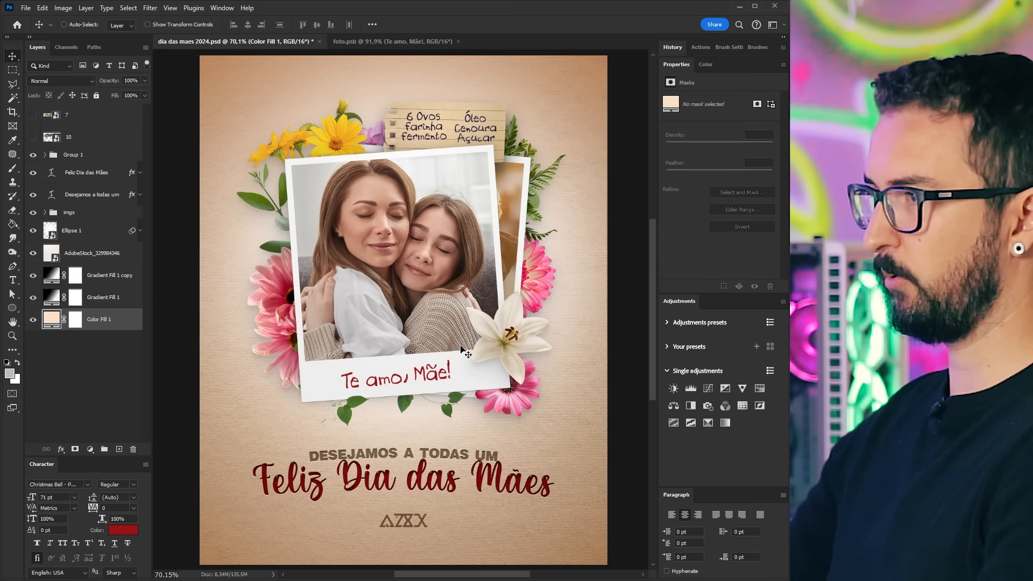
{"action": "key", "text": "ctrl+0"}
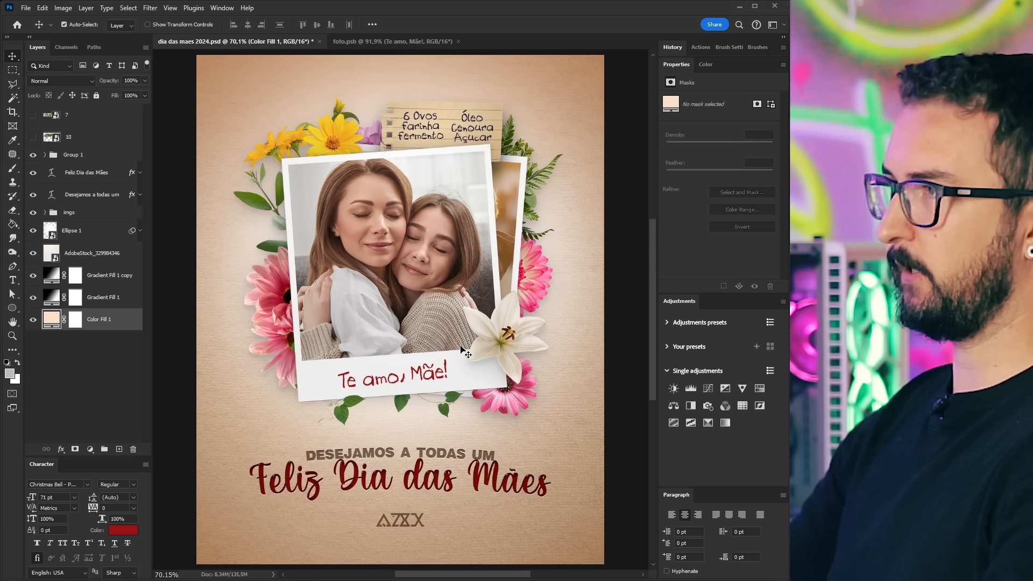
{"action": "key", "text": "ctrl+s"}
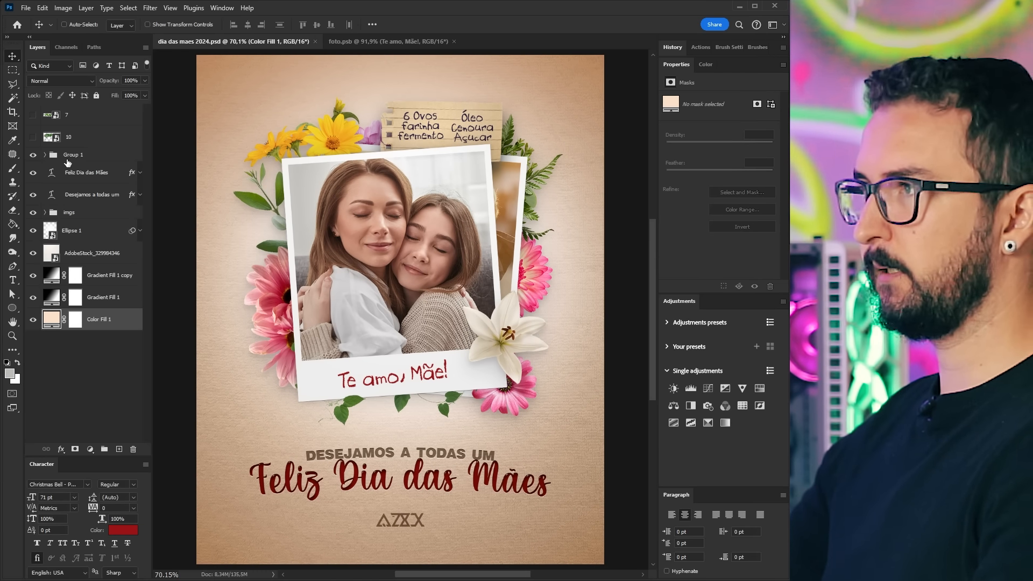
- Show the foliage decoration layers 7 and 10 above Group 1
{"action": "left_click", "coordinate": [67, 159]}
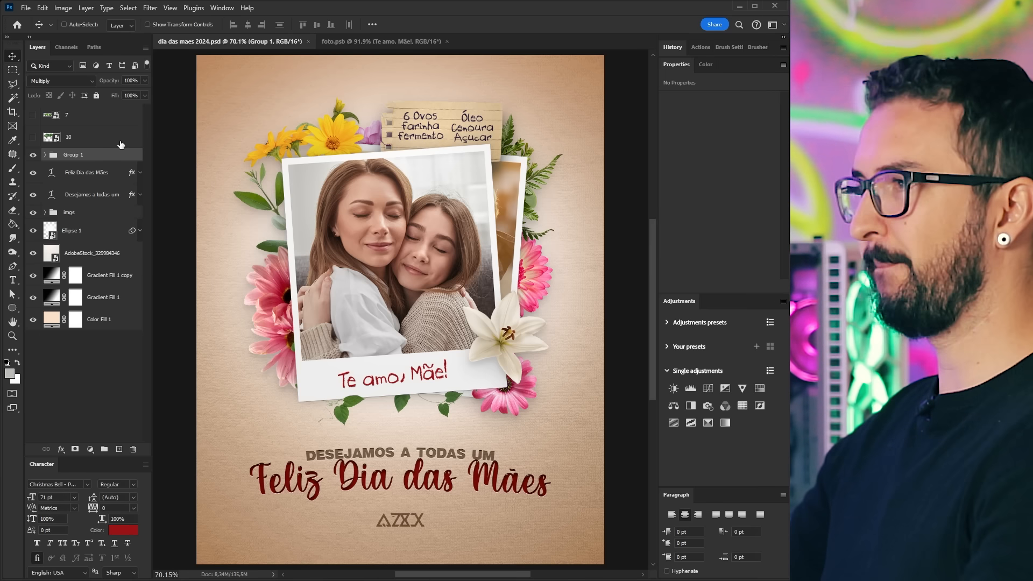
{"action": "left_click", "coordinate": [32, 114]}
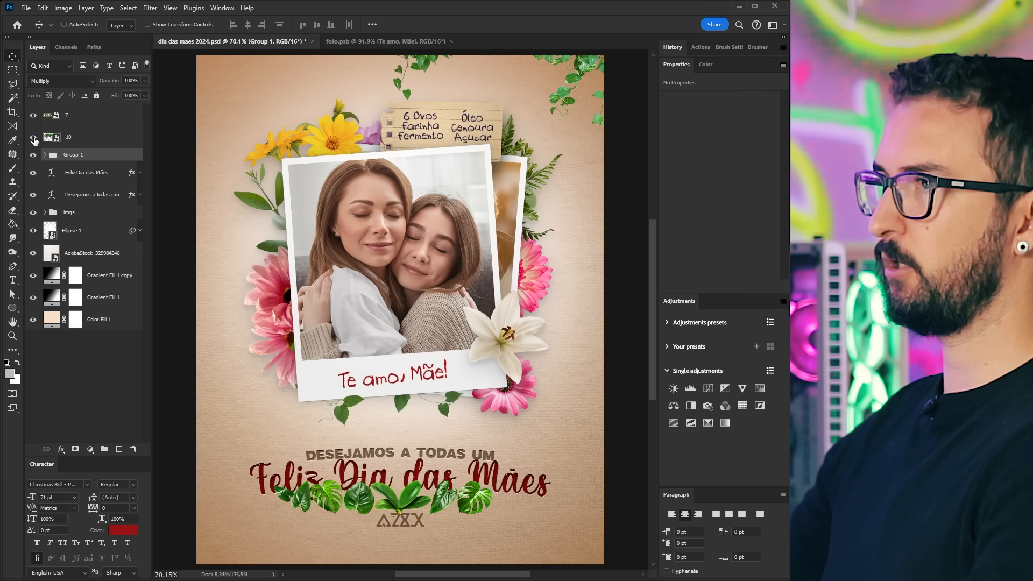
{"action": "left_click", "coordinate": [33, 138]}
{"action": "left_click", "coordinate": [33, 137]}
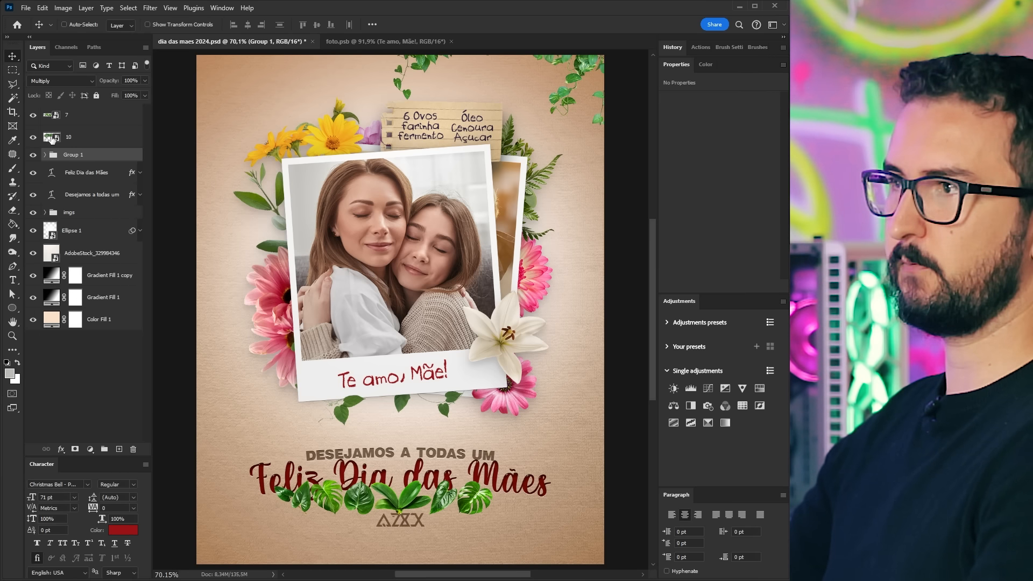
- Scale the vine layer 10 to about 135% and rotate it -8.24° so it frames the design's upper corners
{"action": "left_click", "coordinate": [81, 137]}
{"action": "scroll", "coordinate": [437, 170], "scroll_direction": "down", "scroll_amount": 1}
{"action": "key", "text": "ctrl+t"}
{"action": "left_click_drag", "start_coordinate": [388, 134], "coordinate": [160, 212]}
{"action": "left_click_drag", "start_coordinate": [487, 144], "coordinate": [510, 64]}
{"action": "left_click_drag", "start_coordinate": [503, 195], "coordinate": [523, 192]}
{"action": "left_click_drag", "start_coordinate": [391, 121], "coordinate": [391, 141]}
{"action": "left_click_drag", "start_coordinate": [398, 217], "coordinate": [405, 214]}
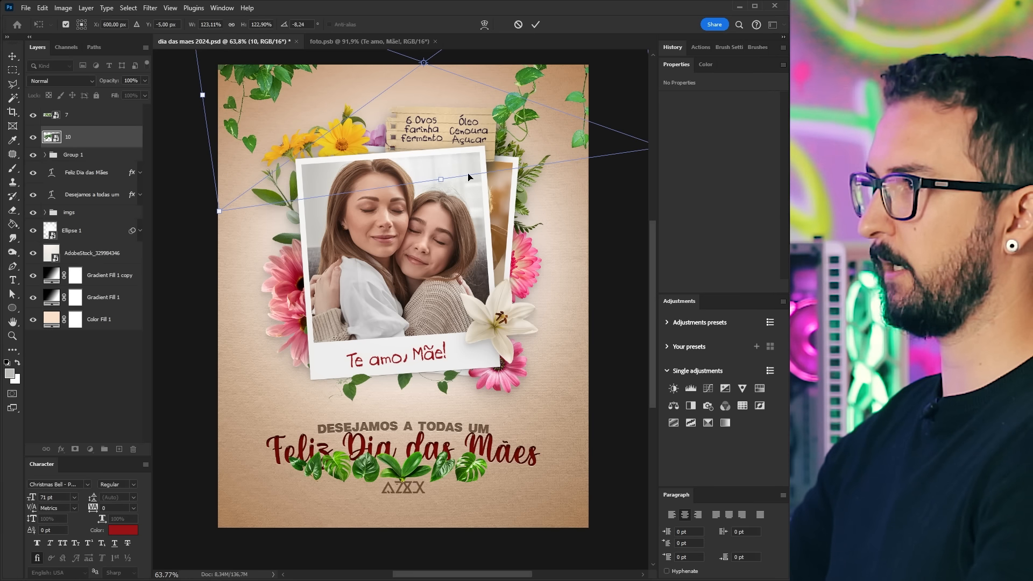
{"action": "left_click_drag", "start_coordinate": [218, 209], "coordinate": [198, 225]}
{"action": "left_click_drag", "start_coordinate": [269, 180], "coordinate": [329, 154]}
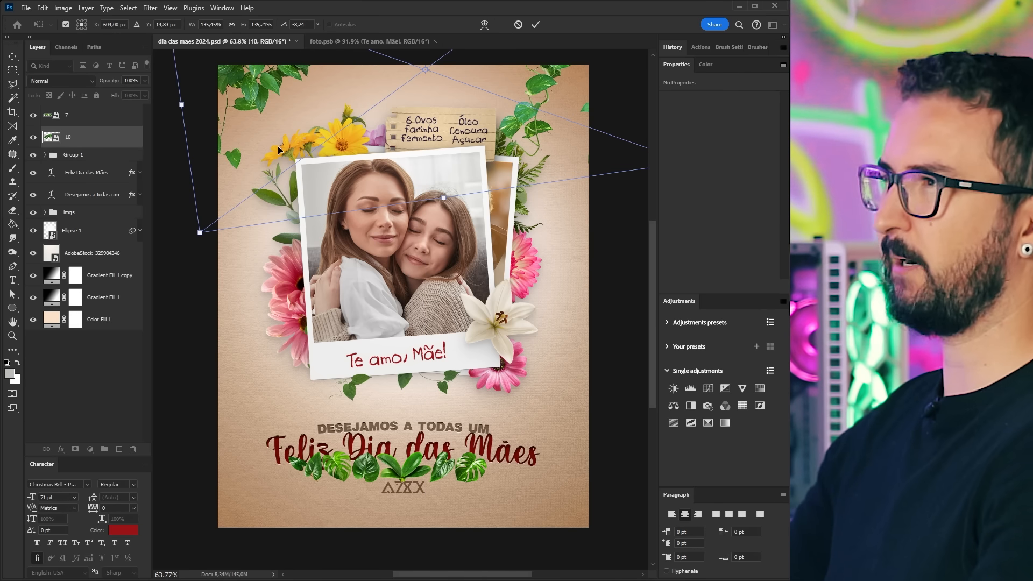
{"action": "key", "text": "Return"}
- Hide foliage layers 10 and 7 and check the design without them
{"action": "left_click", "coordinate": [32, 137]}
{"action": "left_click", "coordinate": [32, 116]}
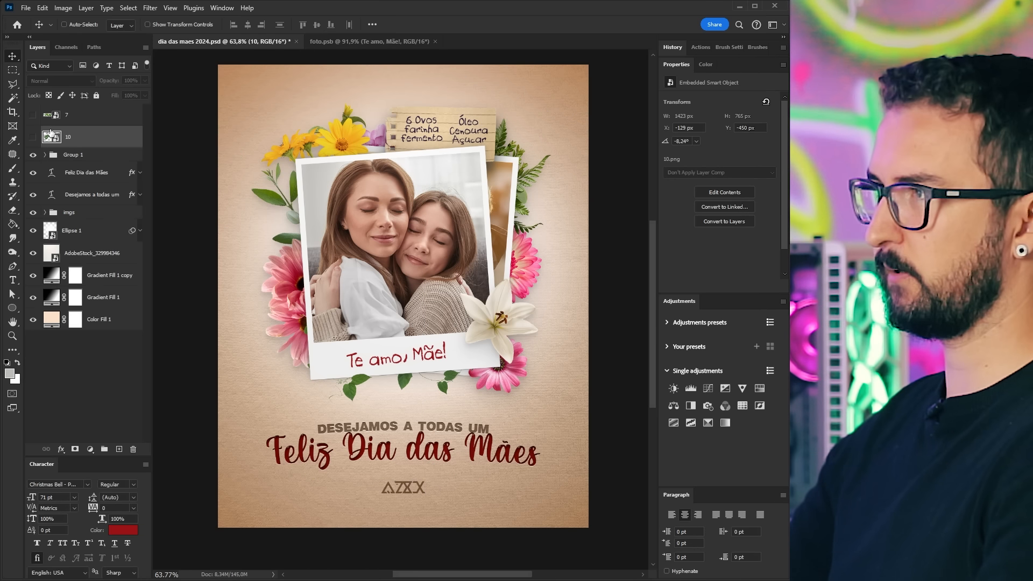
{"action": "left_click_drag", "start_coordinate": [407, 320], "coordinate": [404, 326]}
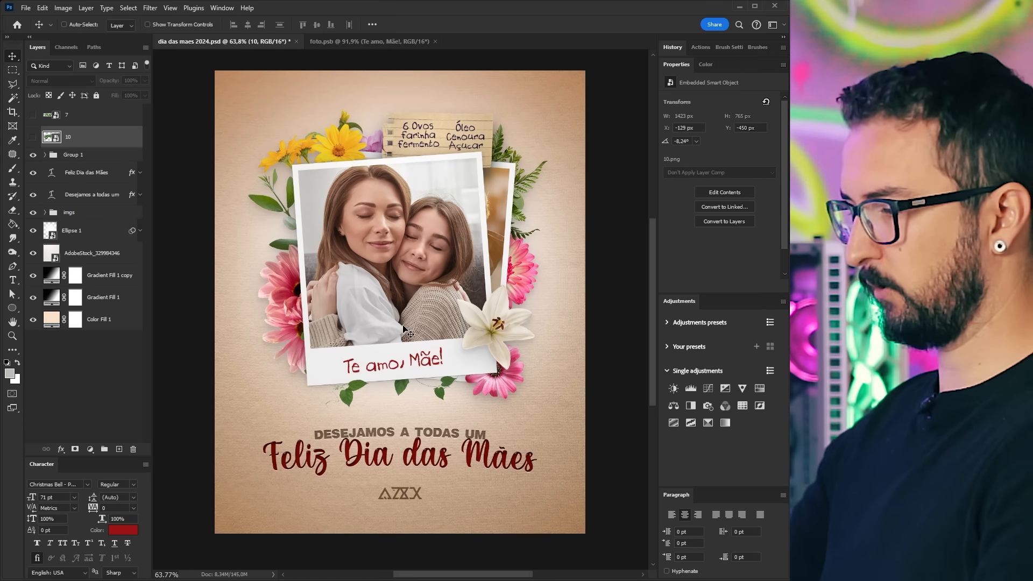
{"action": "scroll", "coordinate": [403, 326], "scroll_direction": "up", "scroll_amount": 1}
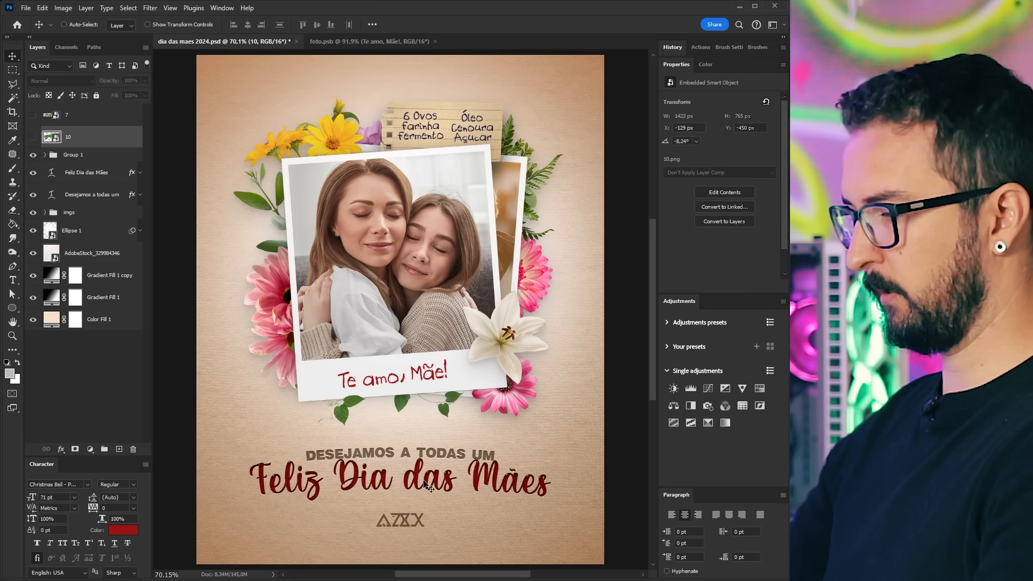
{"action": "left_click_drag", "start_coordinate": [482, 400], "coordinate": [477, 400]}
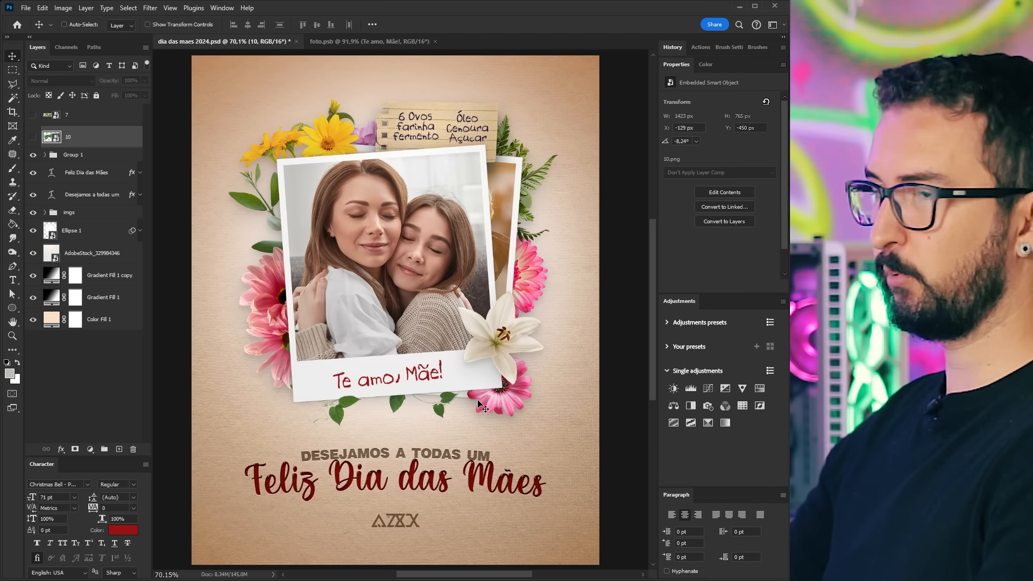
- Stamp all visible layers into a new smart object layer and open the Camera Raw Filter on it
{"action": "key", "text": "ctrl+shift+alt+e"}
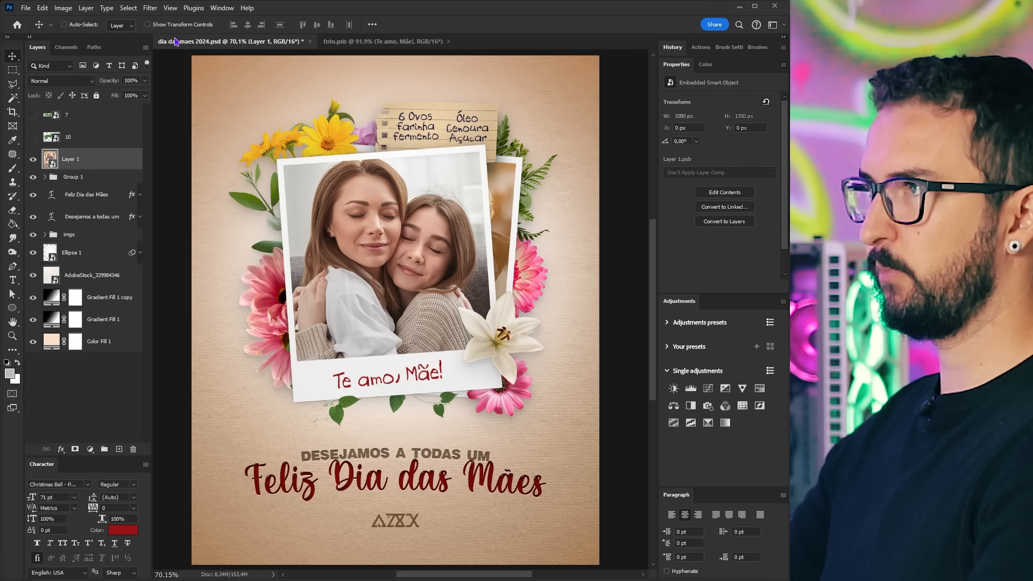
{"action": "left_click", "coordinate": [150, 7]}
{"action": "left_click", "coordinate": [189, 87]}
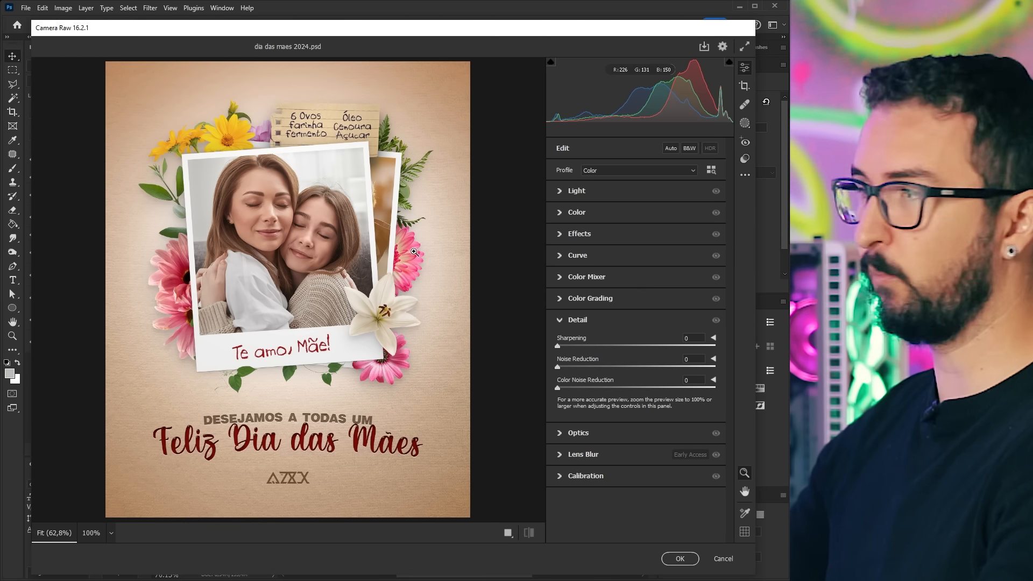
- Set the Camera Raw light and color adjustments to Contrast +20, Shadows +7, Vibrance +10 and Temperature +3
{"action": "left_click", "coordinate": [586, 194]}
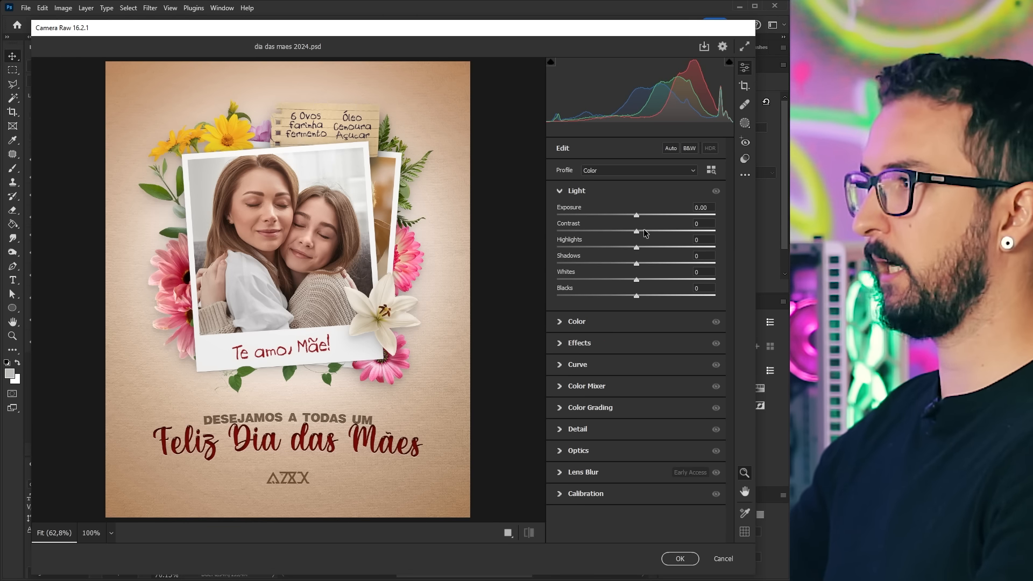
{"action": "left_click_drag", "start_coordinate": [637, 231], "coordinate": [642, 264]}
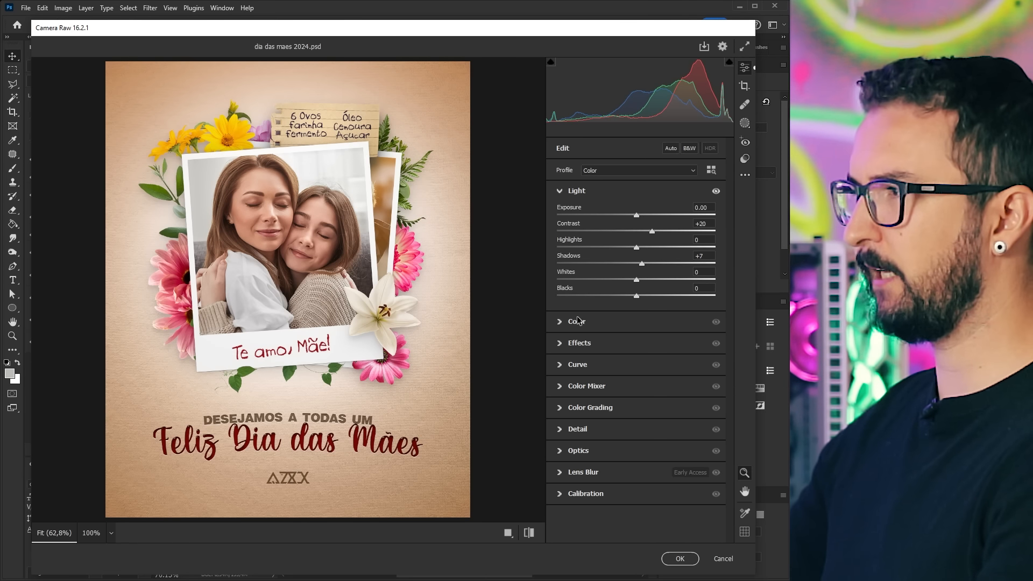
{"action": "left_click", "coordinate": [560, 321]}
{"action": "left_click_drag", "start_coordinate": [636, 286], "coordinate": [644, 286]}
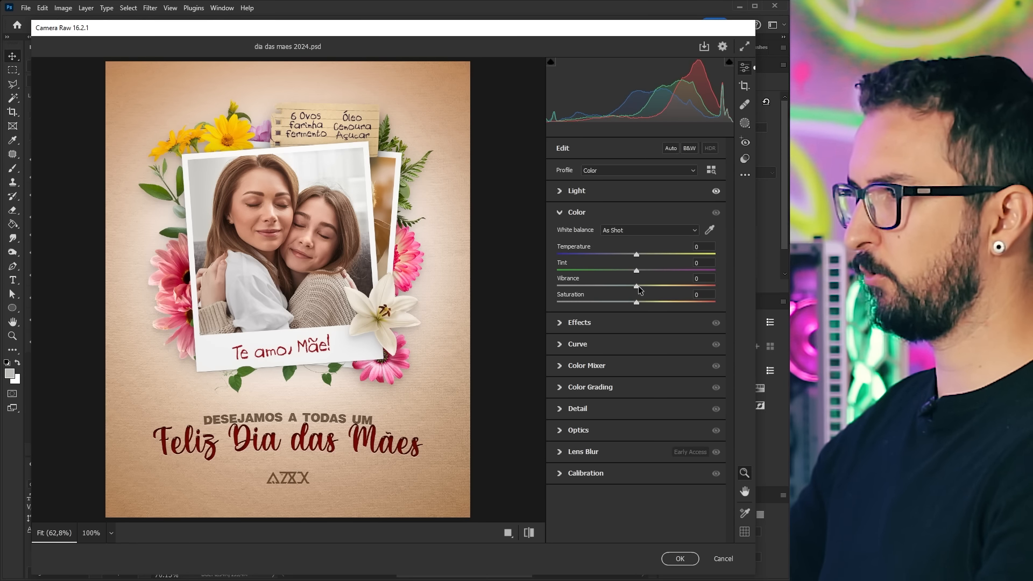
{"action": "left_click", "coordinate": [636, 255]}
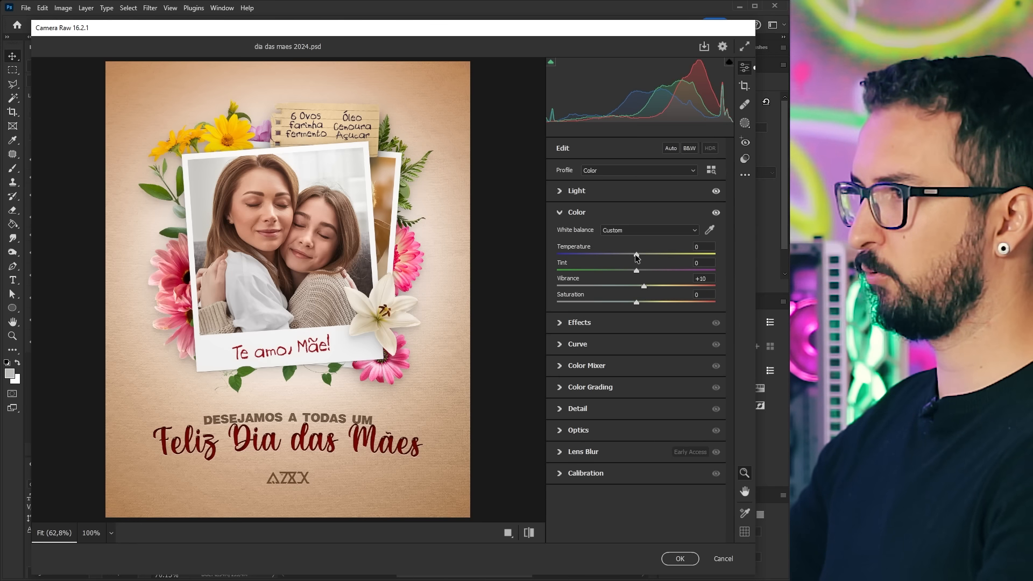
{"action": "left_click_drag", "start_coordinate": [636, 256], "coordinate": [640, 258]}
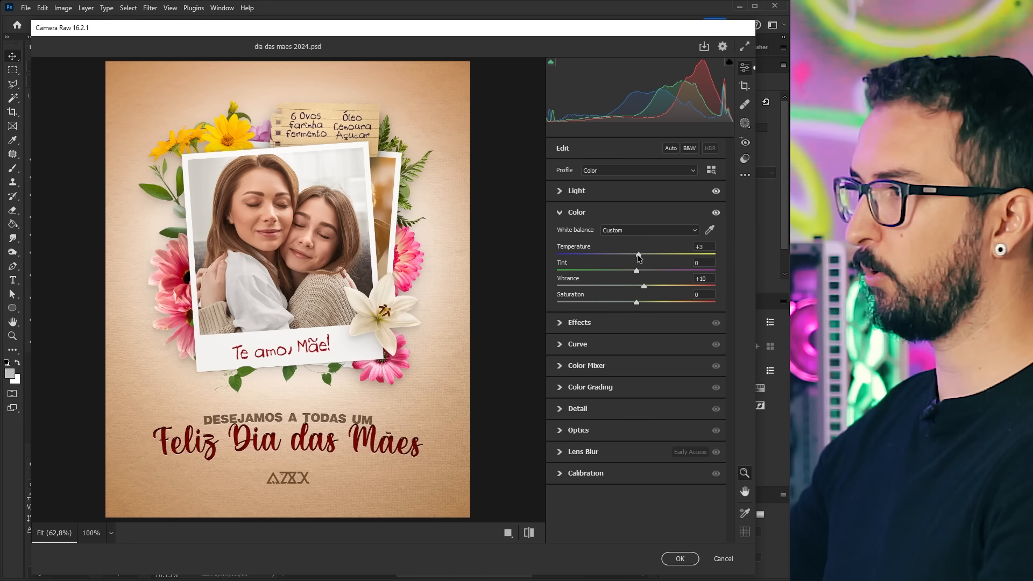
- Set the Camera Raw effects to Clarity +10 and Grain 12, and the detail sharpening to 13
{"action": "left_click", "coordinate": [566, 324]}
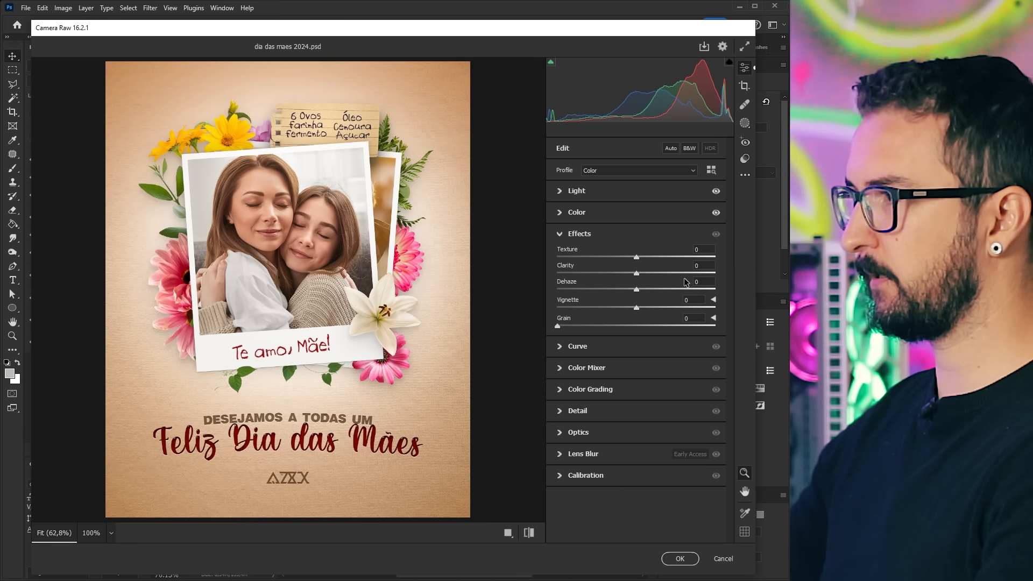
{"action": "left_click_drag", "start_coordinate": [637, 273], "coordinate": [645, 273]}
{"action": "left_click_drag", "start_coordinate": [692, 318], "coordinate": [670, 318]}
{"action": "type", "text": "12"}
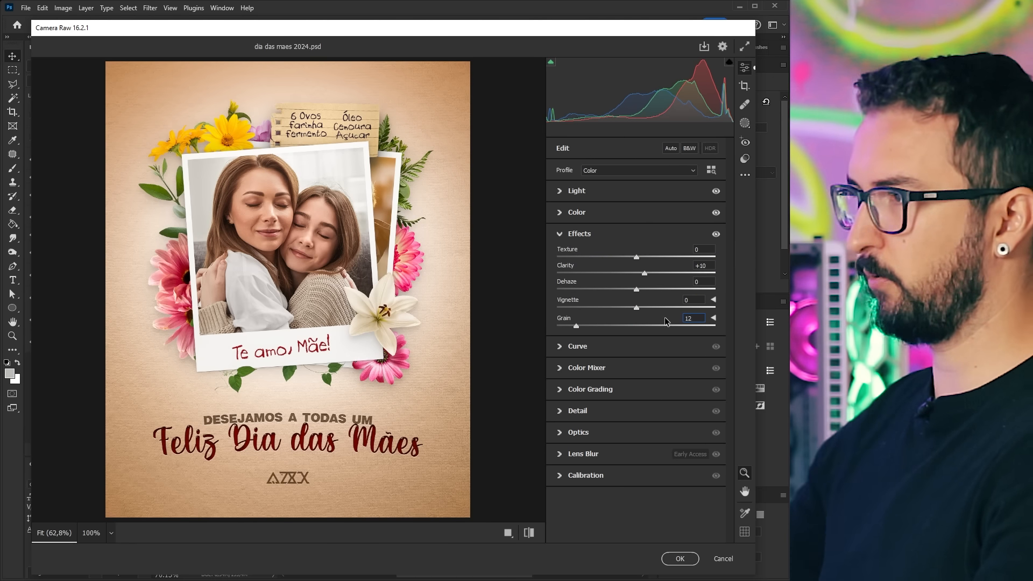
{"action": "left_click", "coordinate": [388, 370]}
{"action": "left_click_drag", "start_coordinate": [367, 337], "coordinate": [368, 334]}
{"action": "left_click_drag", "start_coordinate": [352, 279], "coordinate": [386, 268]}
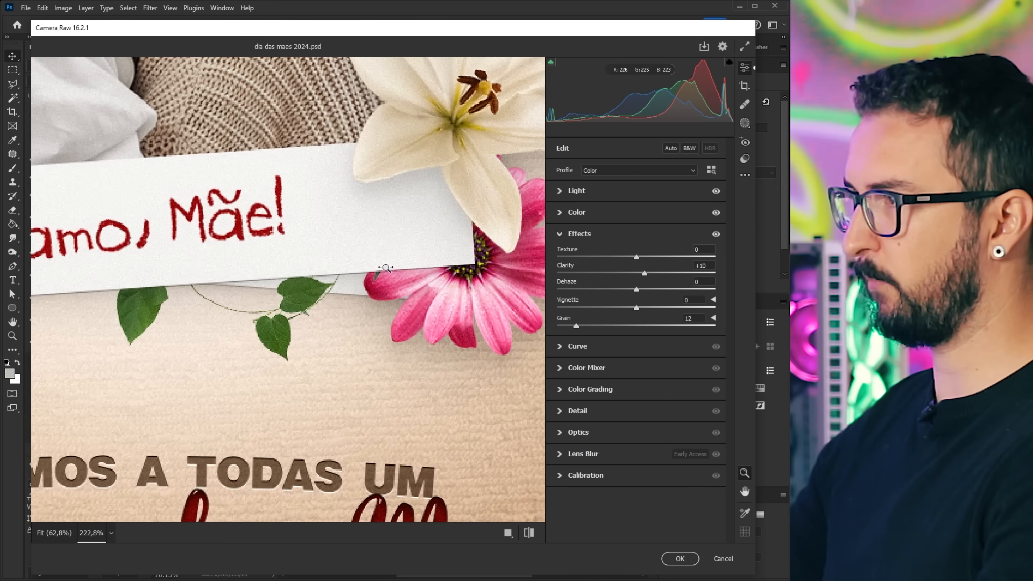
{"action": "left_click", "coordinate": [394, 257]}
{"action": "left_click", "coordinate": [586, 412]}
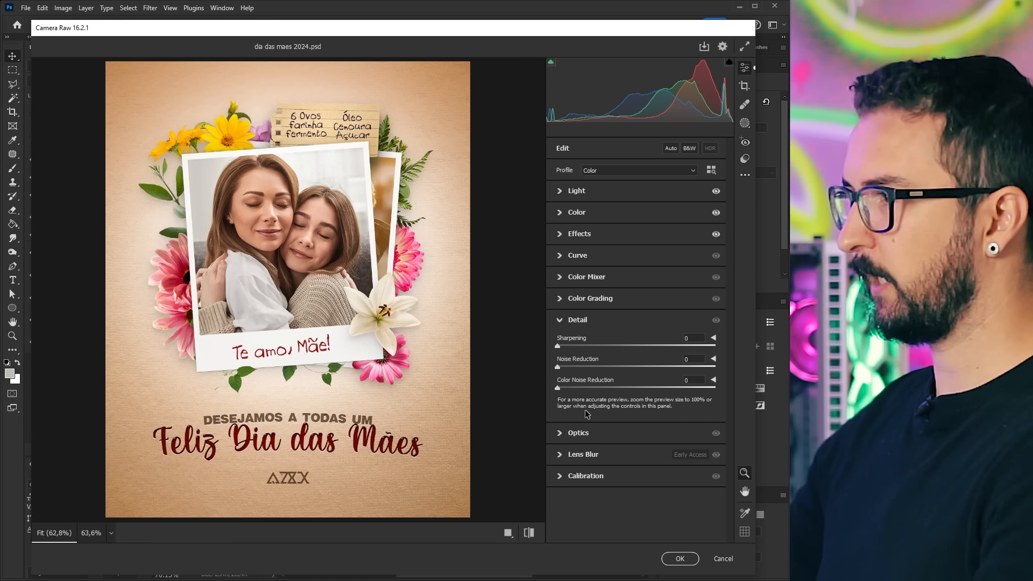
{"action": "left_click_drag", "start_coordinate": [574, 345], "coordinate": [581, 346]}
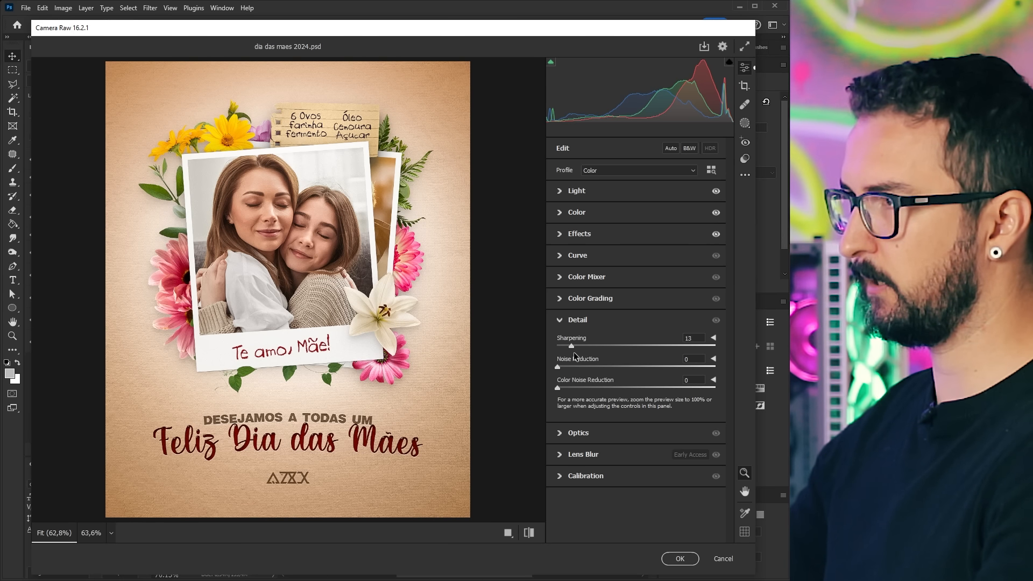
- Lift the black points of the red, green and blue channel curves to outputs 14, 6 and 15
{"action": "left_click", "coordinate": [560, 256]}
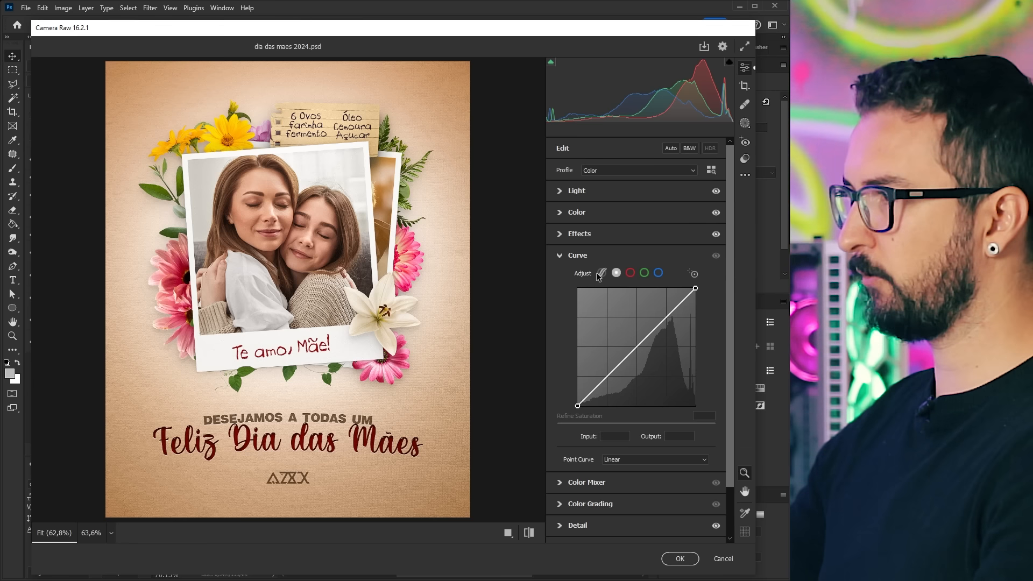
{"action": "left_click", "coordinate": [630, 274]}
{"action": "mouse_move", "coordinate": [578, 405]}
{"action": "left_mouse_down"}
{"action": "mouse_move", "coordinate": [577, 352]}
{"action": "mouse_move", "coordinate": [578, 401]}
{"action": "left_mouse_up"}
{"action": "mouse_move", "coordinate": [695, 288]}
{"action": "left_mouse_down"}
{"action": "mouse_move", "coordinate": [695, 297]}
{"action": "mouse_move", "coordinate": [688, 288]}
{"action": "mouse_move", "coordinate": [698, 283]}
{"action": "left_mouse_up"}
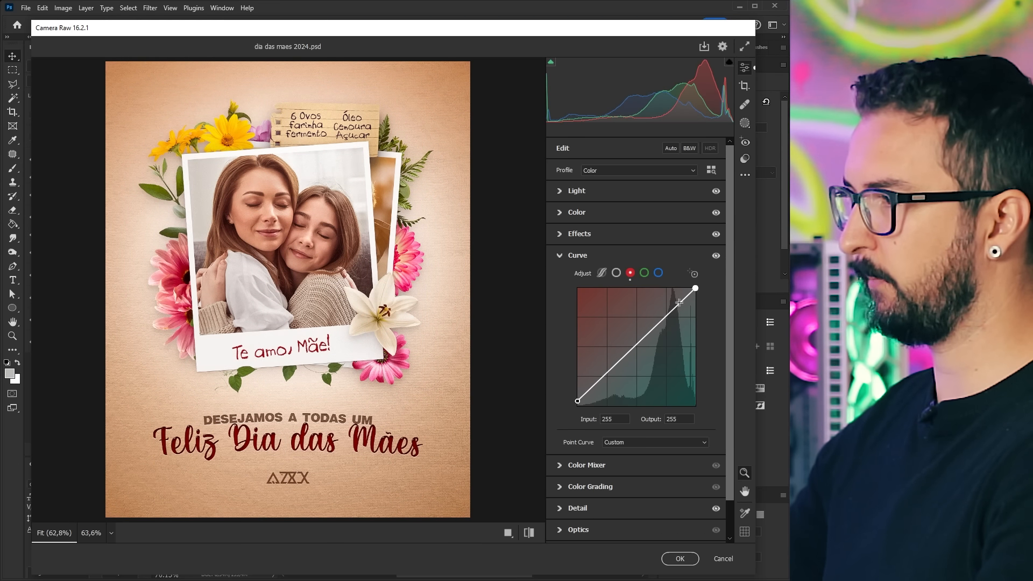
{"action": "left_click", "coordinate": [644, 273]}
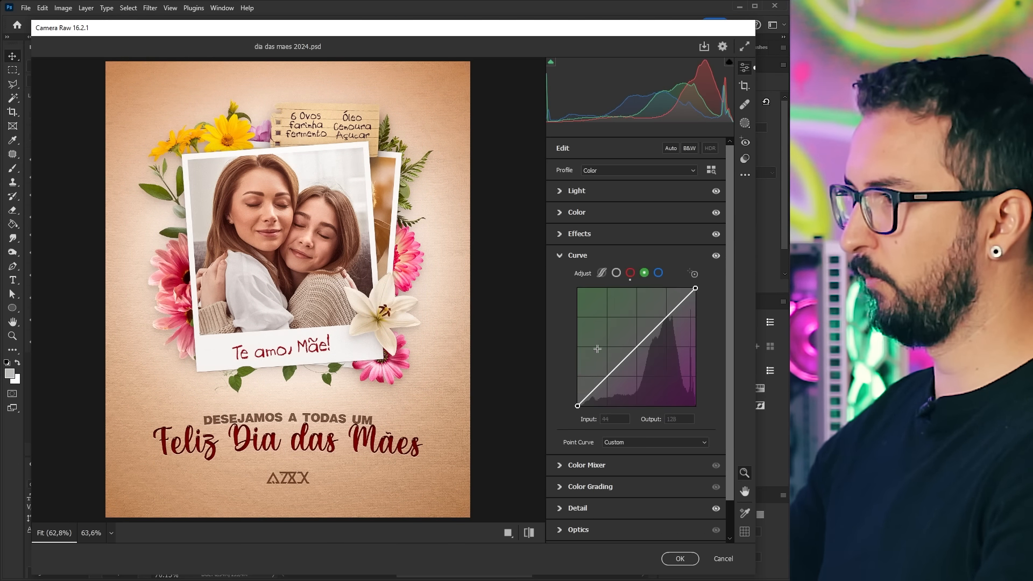
{"action": "left_click_drag", "start_coordinate": [577, 405], "coordinate": [578, 402]}
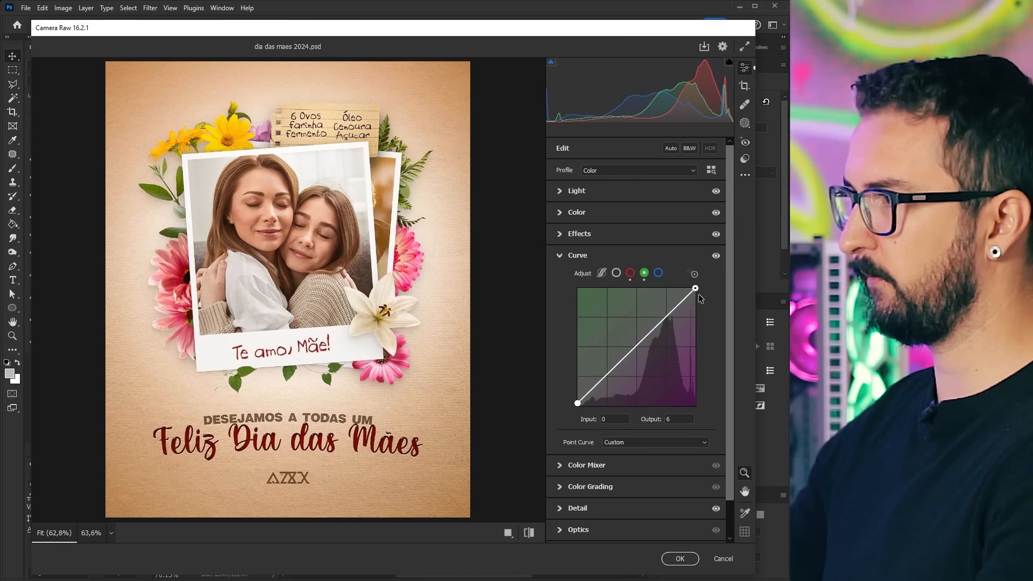
{"action": "left_click", "coordinate": [658, 273]}
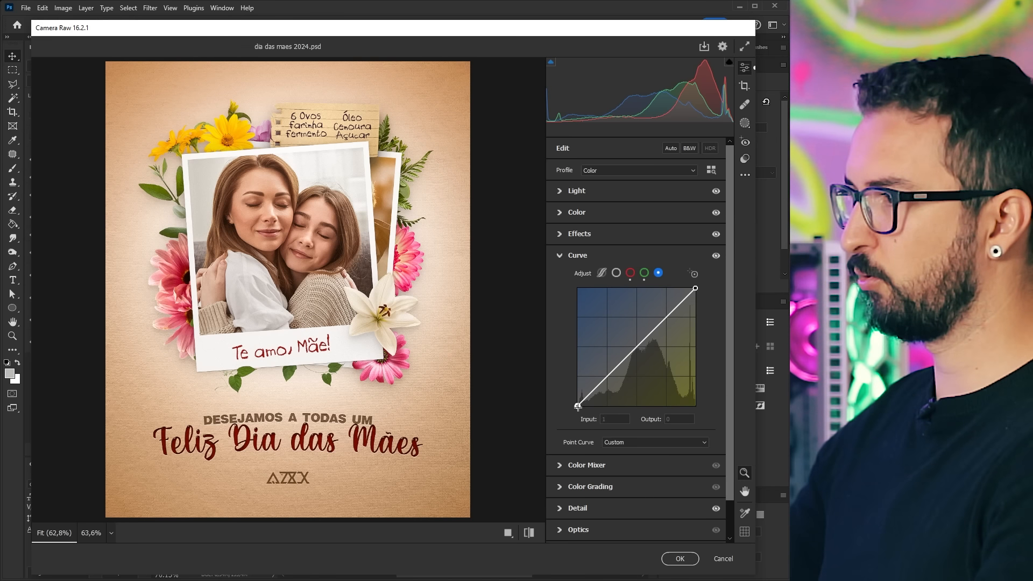
{"action": "left_click_drag", "start_coordinate": [577, 405], "coordinate": [578, 399]}
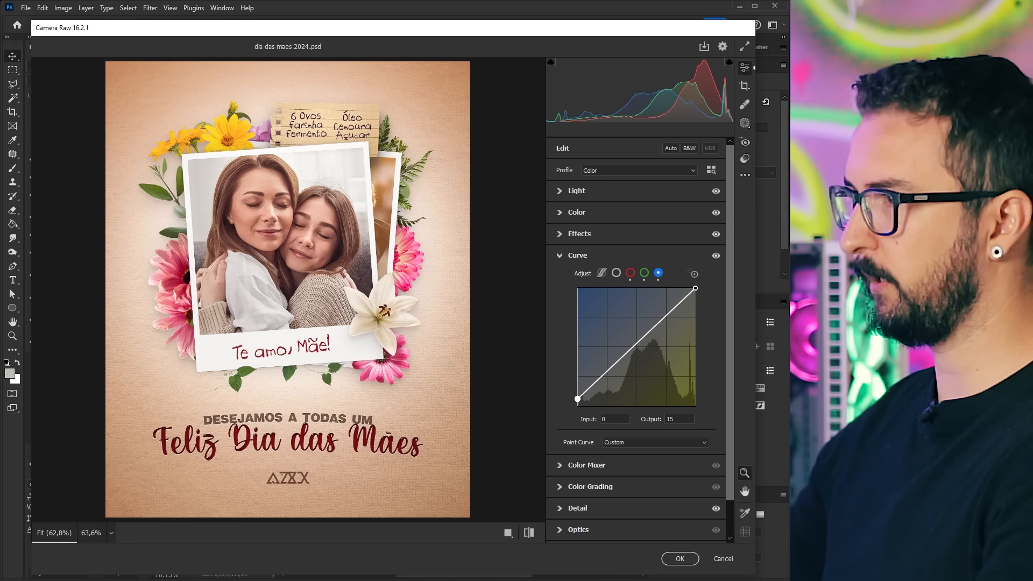
{"action": "left_click", "coordinate": [630, 273]}
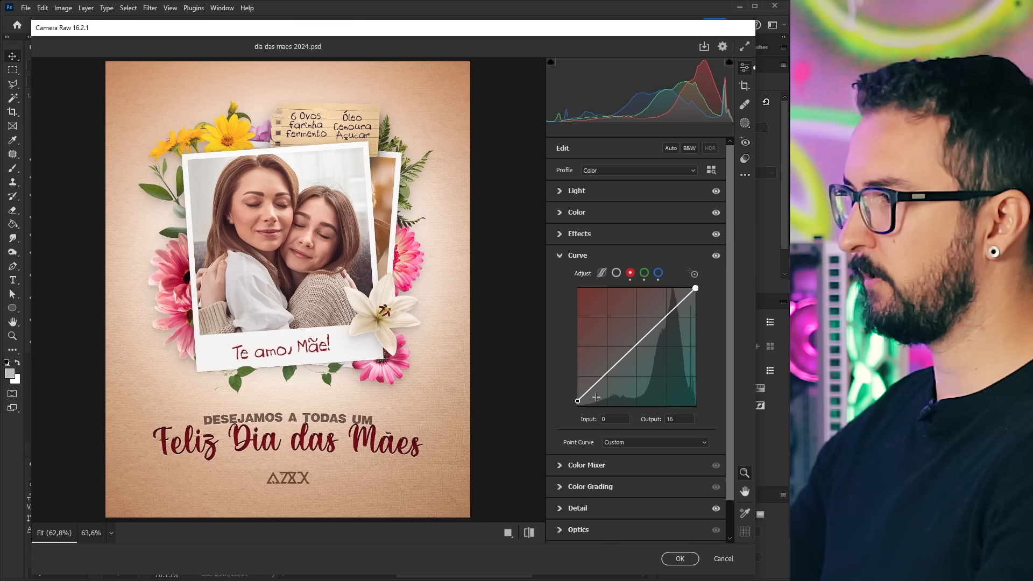
{"action": "left_click_drag", "start_coordinate": [578, 401], "coordinate": [578, 399]}
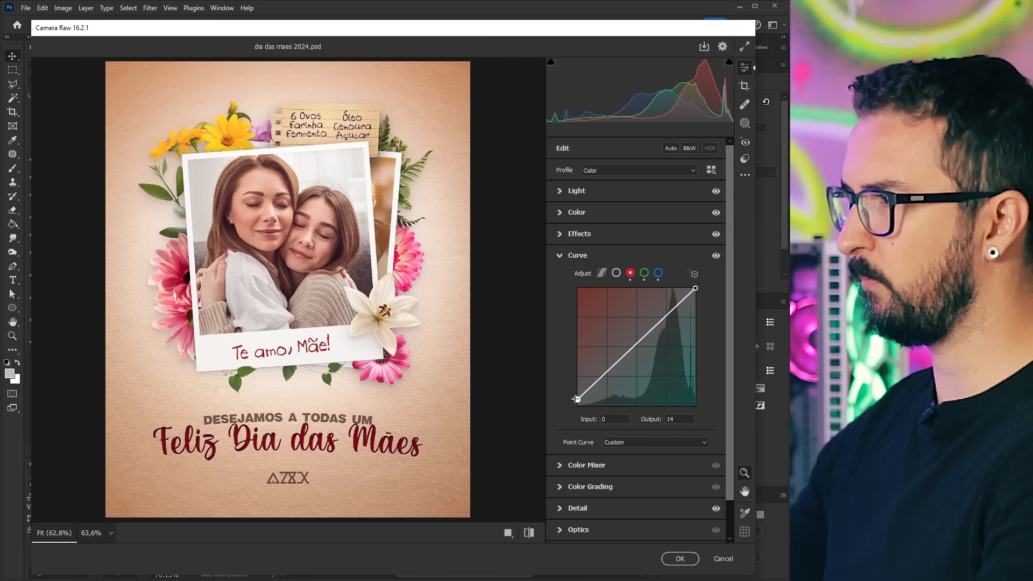
- Compare the artwork with and without the curve adjustments, leaving them enabled
{"action": "left_click", "coordinate": [716, 256]}
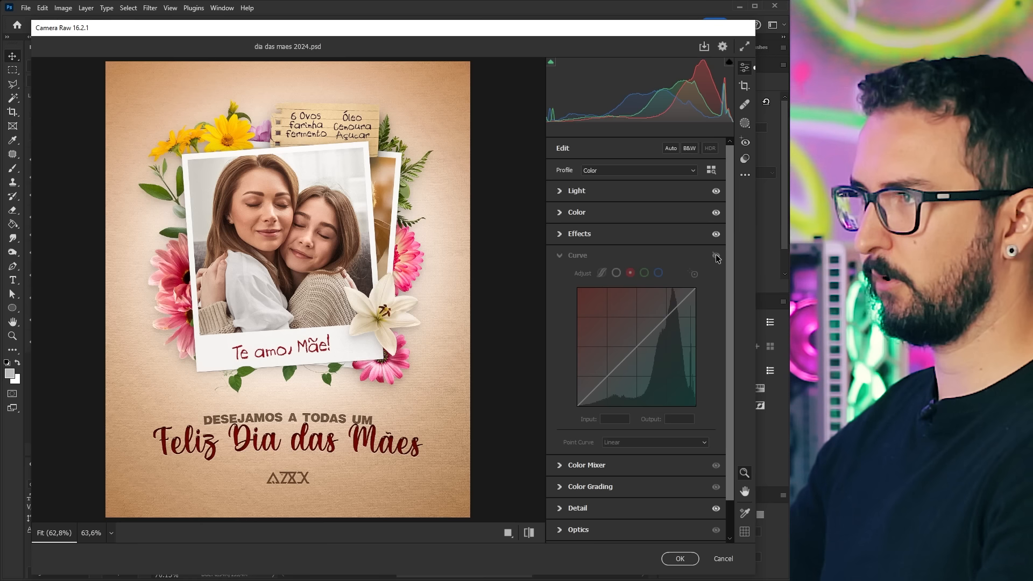
{"action": "left_click", "coordinate": [716, 257]}
{"action": "left_click", "coordinate": [716, 256]}
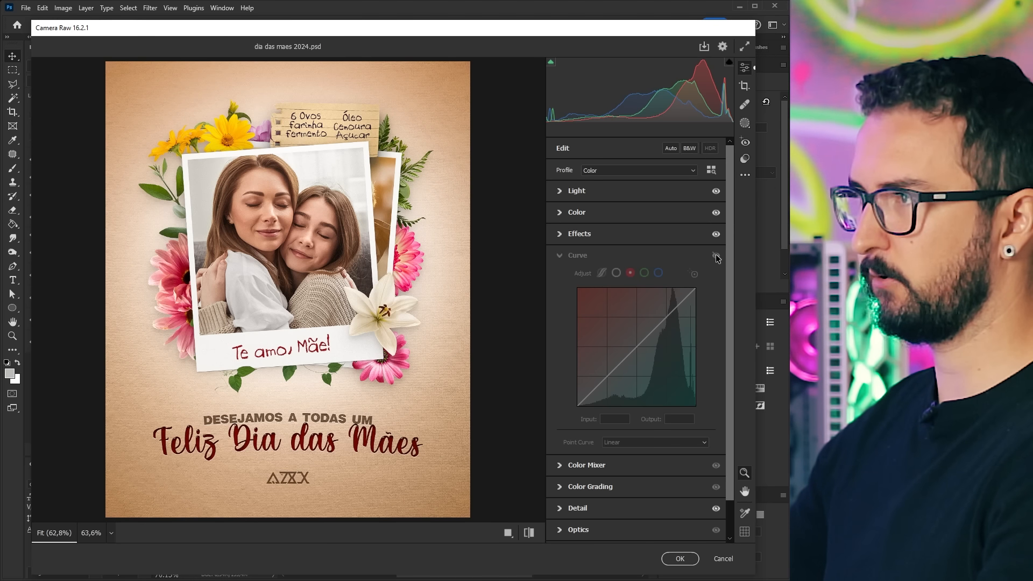
{"action": "left_click", "coordinate": [716, 257]}
{"action": "left_click", "coordinate": [716, 256]}
{"action": "left_click", "coordinate": [716, 257]}
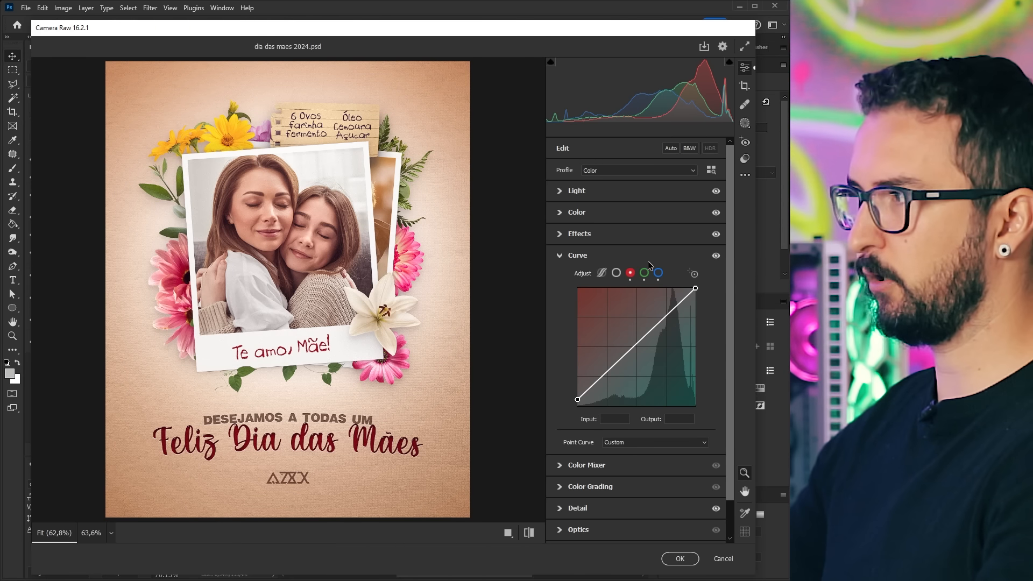
- Reduce the Greens saturation to -9 in the Color Mixer and apply the Camera Raw Filter
{"action": "left_click", "coordinate": [562, 256]}
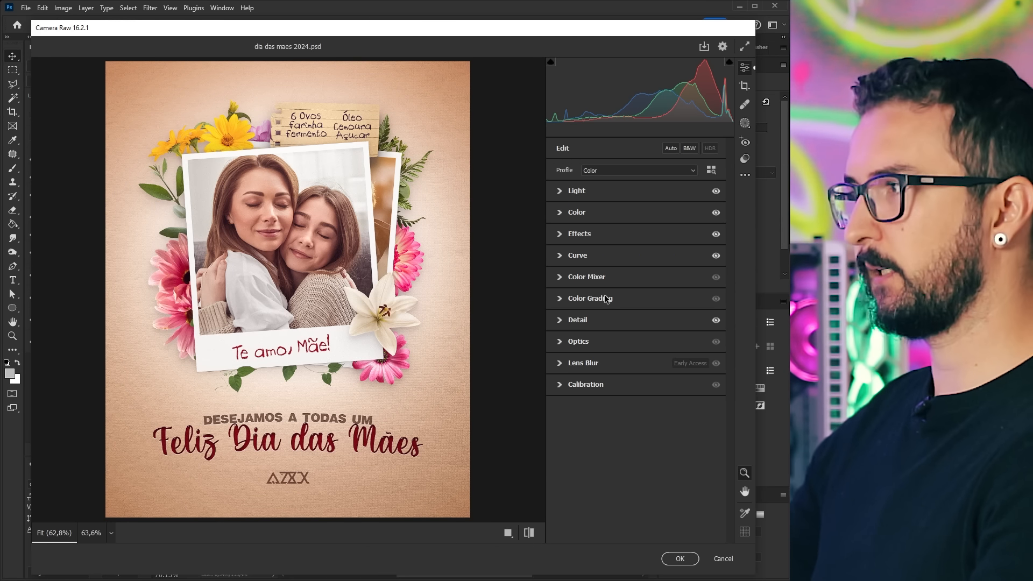
{"action": "left_click", "coordinate": [560, 277]}
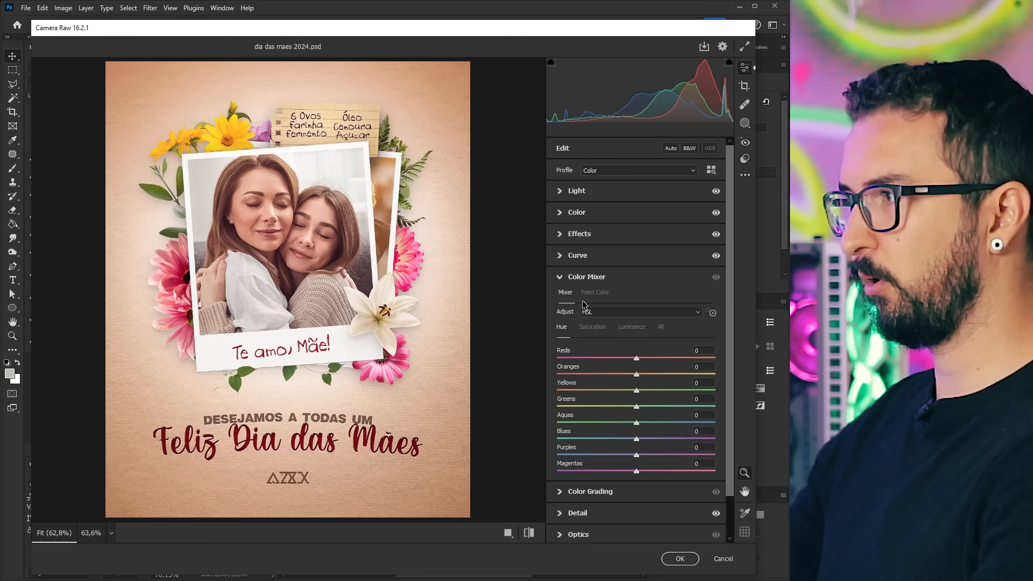
{"action": "scroll", "coordinate": [607, 339], "scroll_direction": "down", "scroll_amount": 2}
{"action": "mouse_move", "coordinate": [636, 377]}
{"action": "left_mouse_down"}
{"action": "mouse_move", "coordinate": [659, 376]}
{"action": "mouse_move", "coordinate": [651, 360]}
{"action": "mouse_move", "coordinate": [672, 360]}
{"action": "mouse_move", "coordinate": [661, 362]}
{"action": "mouse_move", "coordinate": [665, 381]}
{"action": "mouse_move", "coordinate": [631, 365]}
{"action": "left_mouse_up"}
{"action": "left_click", "coordinate": [592, 280]}
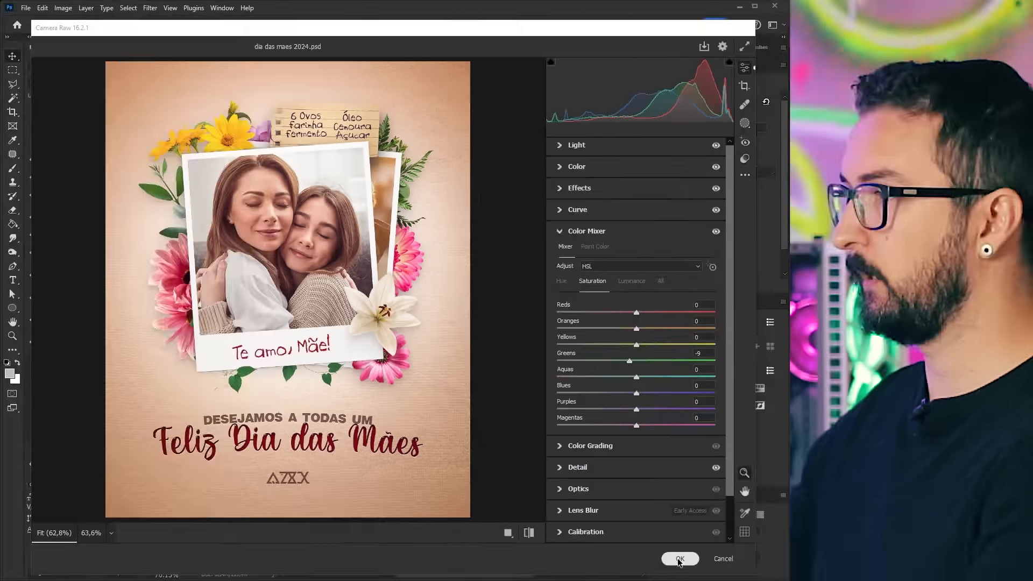
{"action": "left_click", "coordinate": [676, 558]}
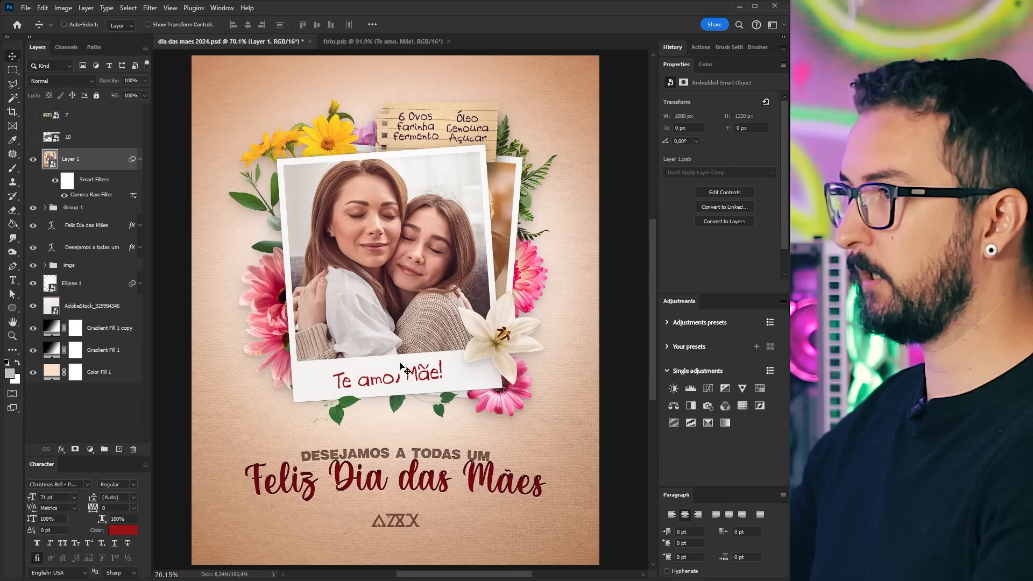
- Compare the design with and without the Camera Raw smart filter on Layer 1, and save the document
{"action": "left_click", "coordinate": [64, 195]}
{"action": "left_click", "coordinate": [65, 195]}
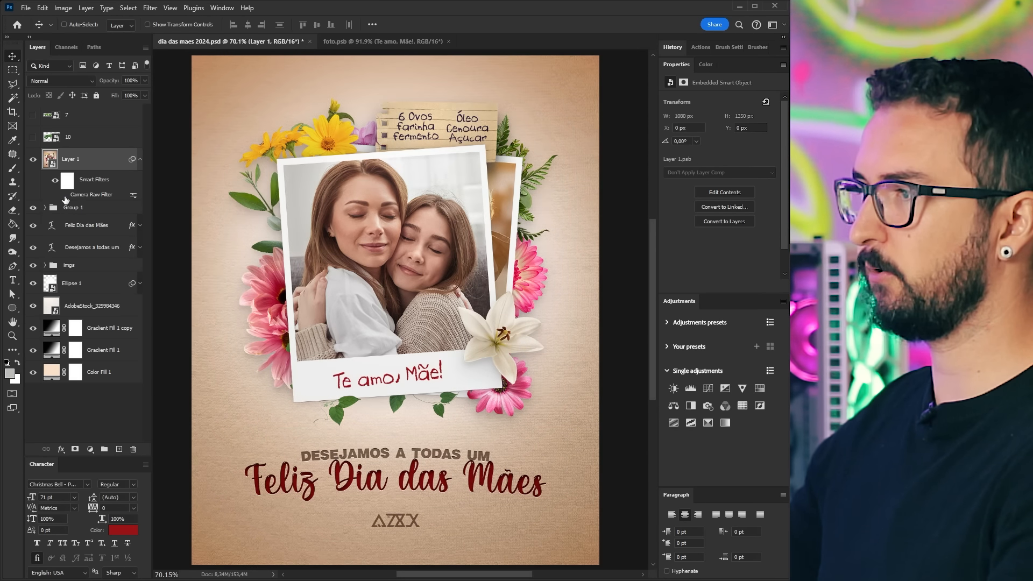
{"action": "key", "text": "ctrl+s"}
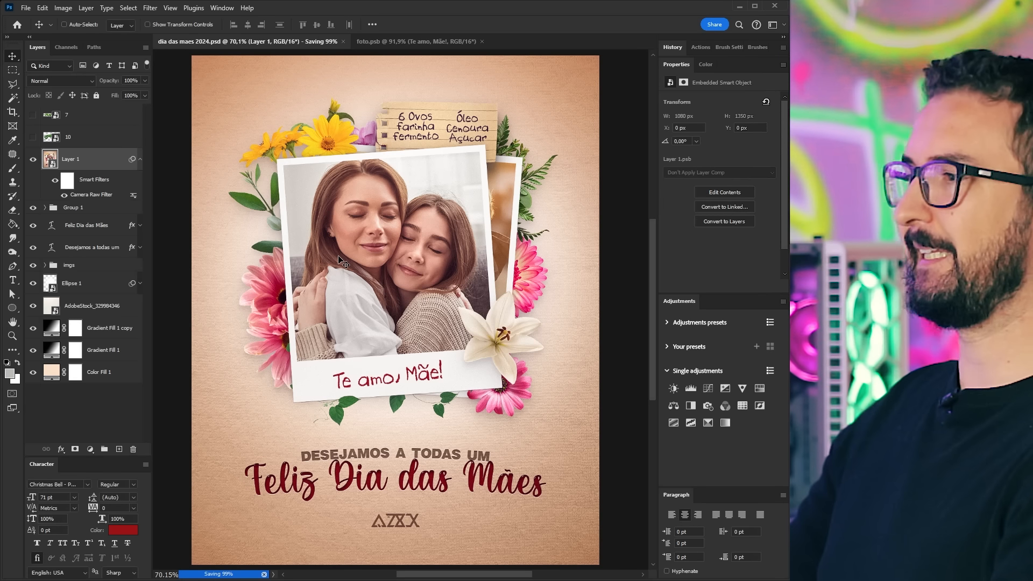